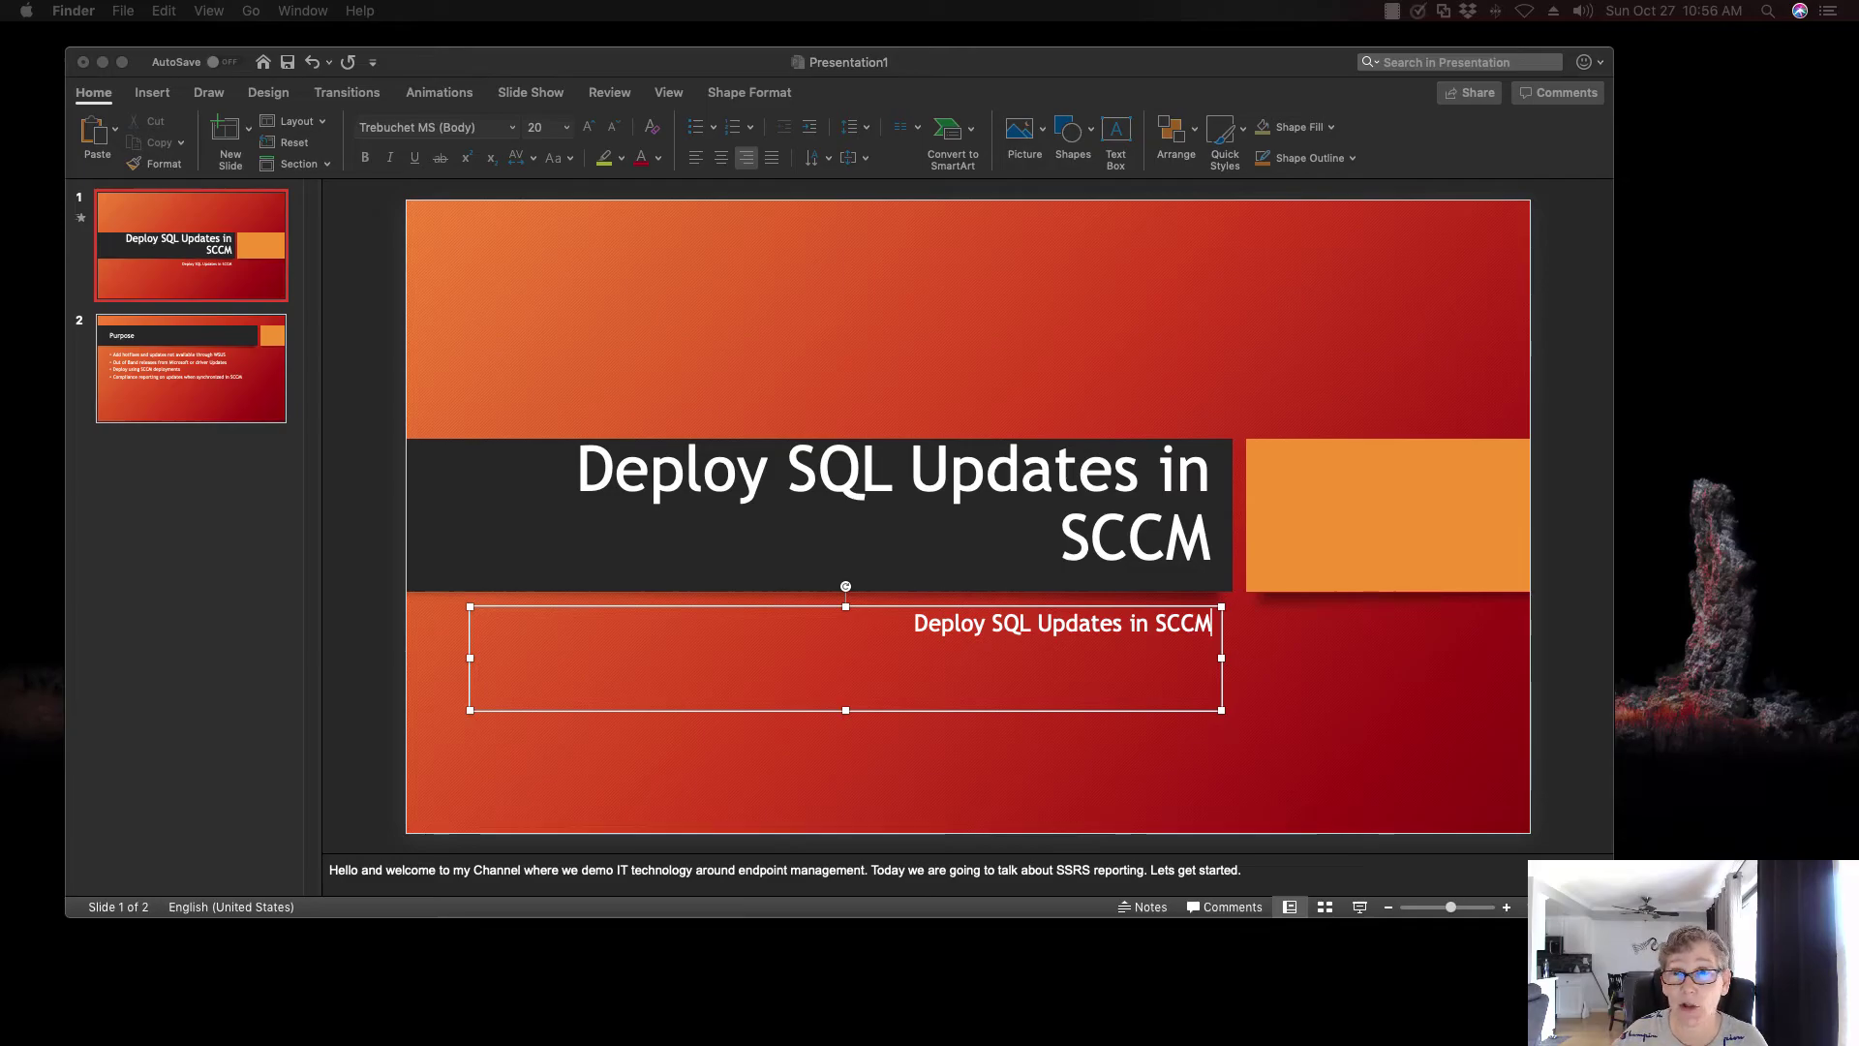
Close PowerPoint, view the SSMS version query results, then move on to the SQL Versions web page
left_click(103, 62)
key("super+Tab")
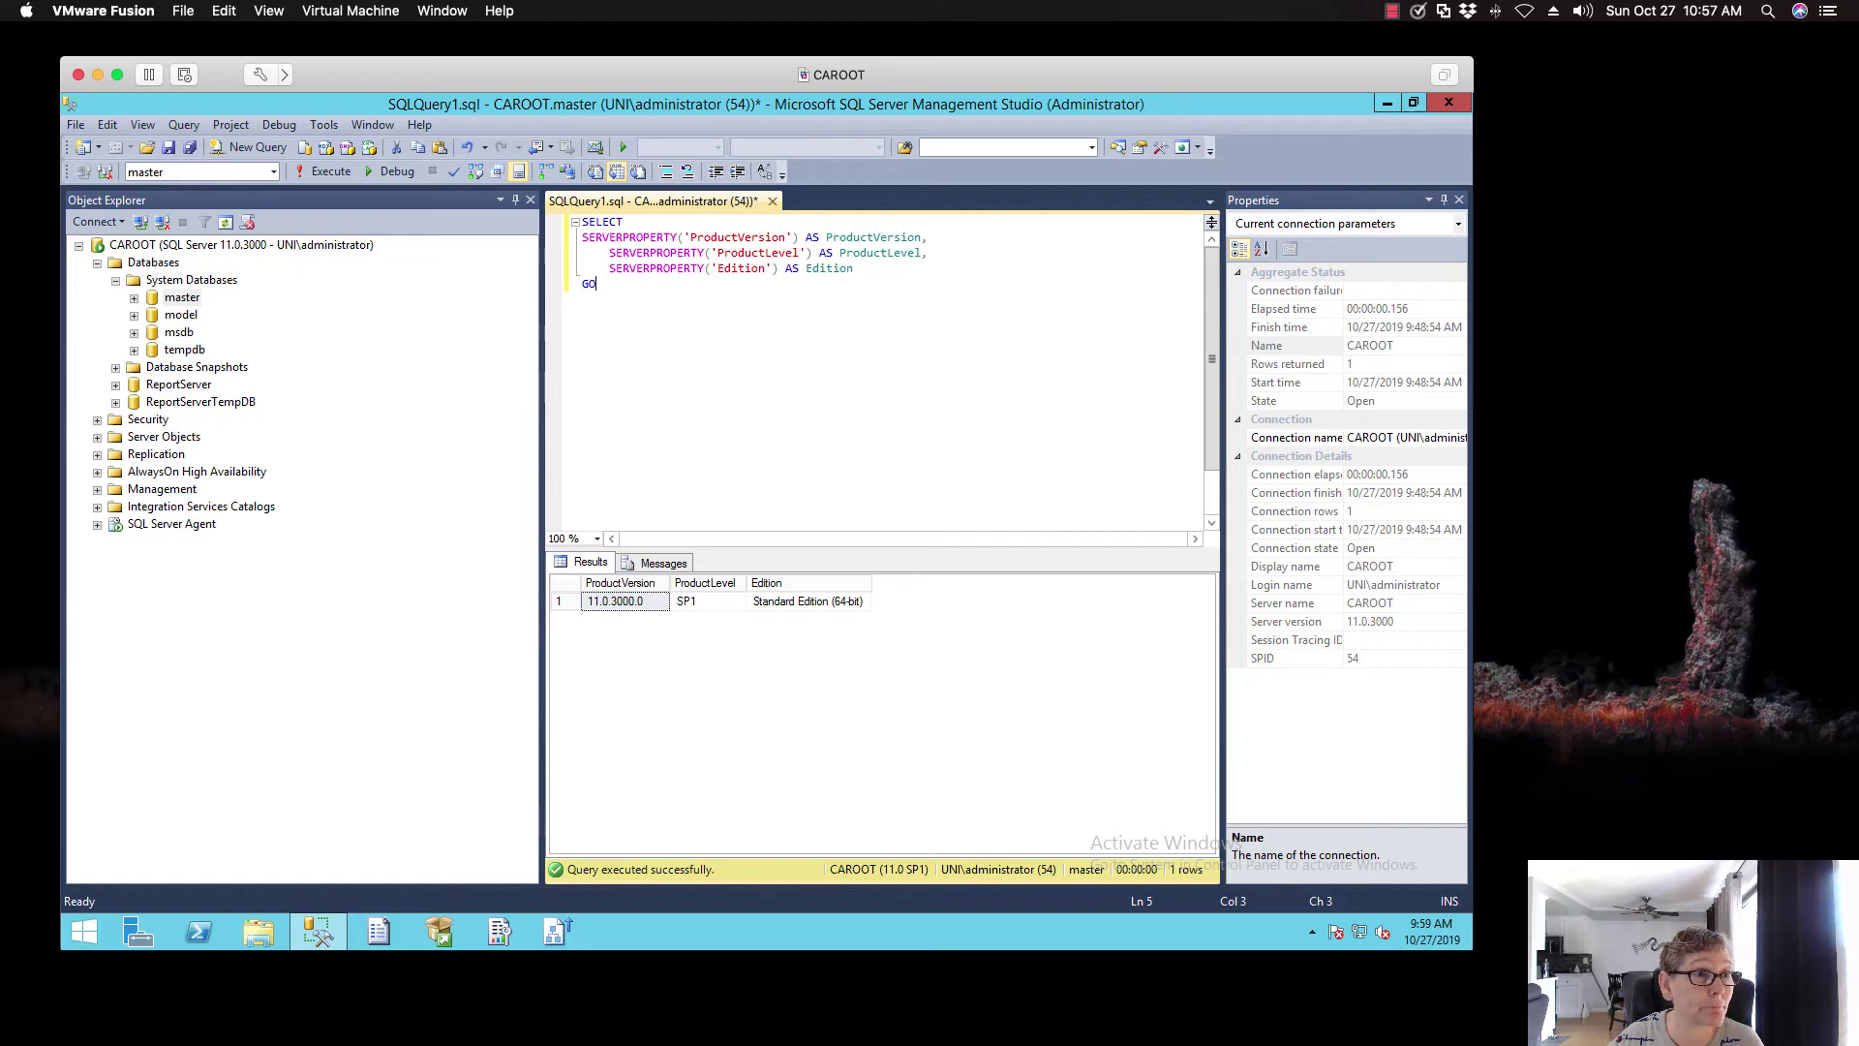
key("super+Tab")
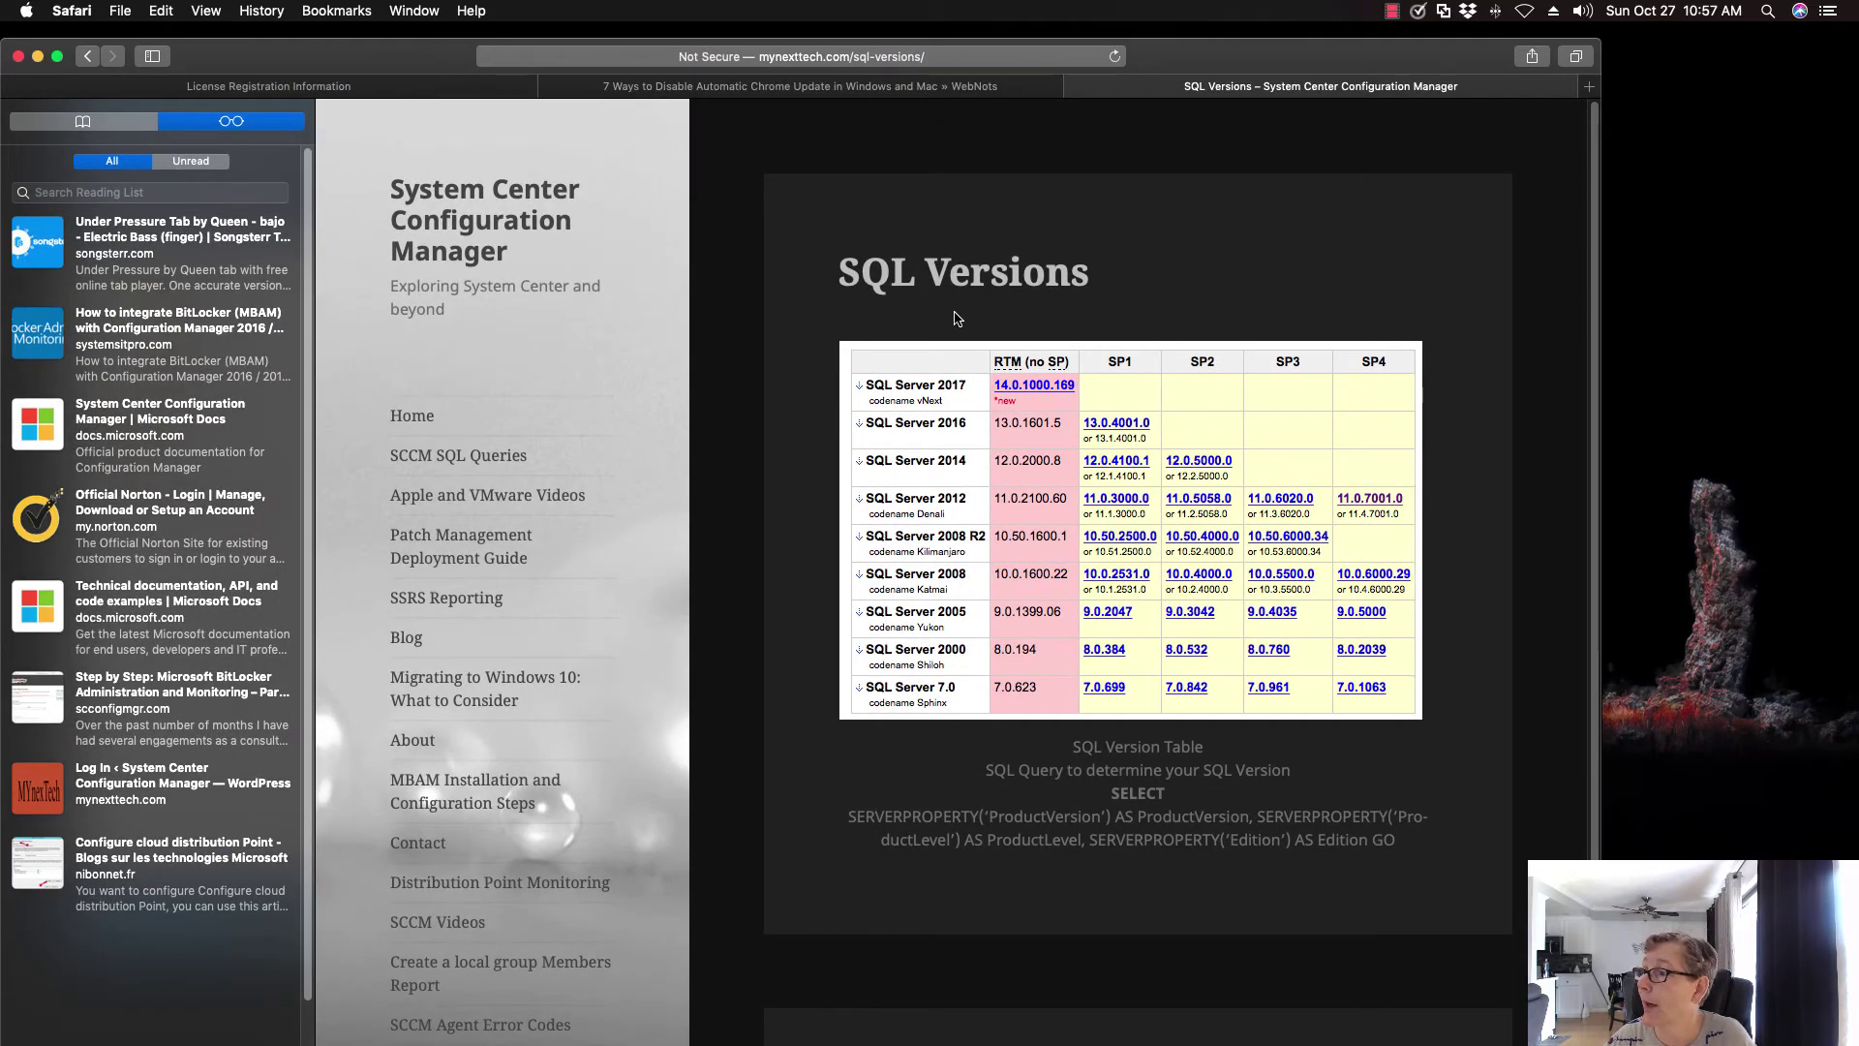
Scroll to the SQL Server 2012 build table, then minimize Safari to reveal the SSMS results
scroll(624, 748, "down", 3)
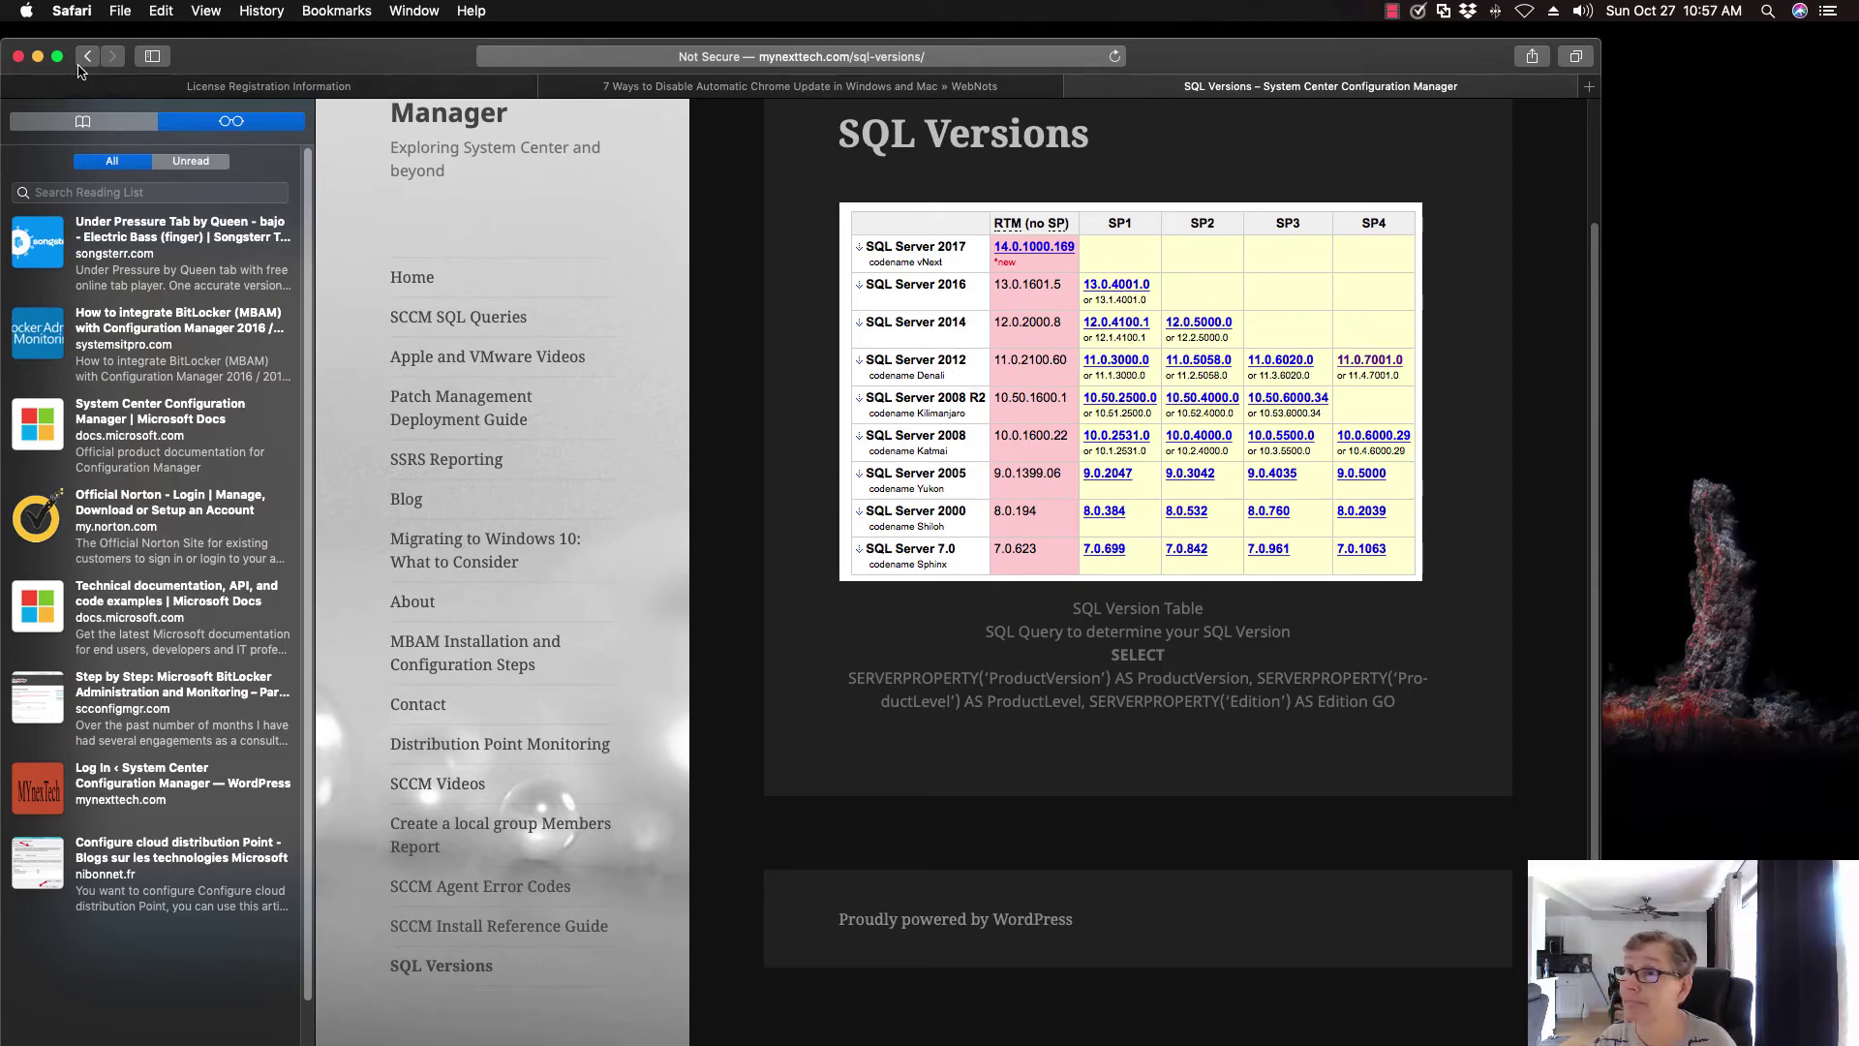
left_click(37, 57)
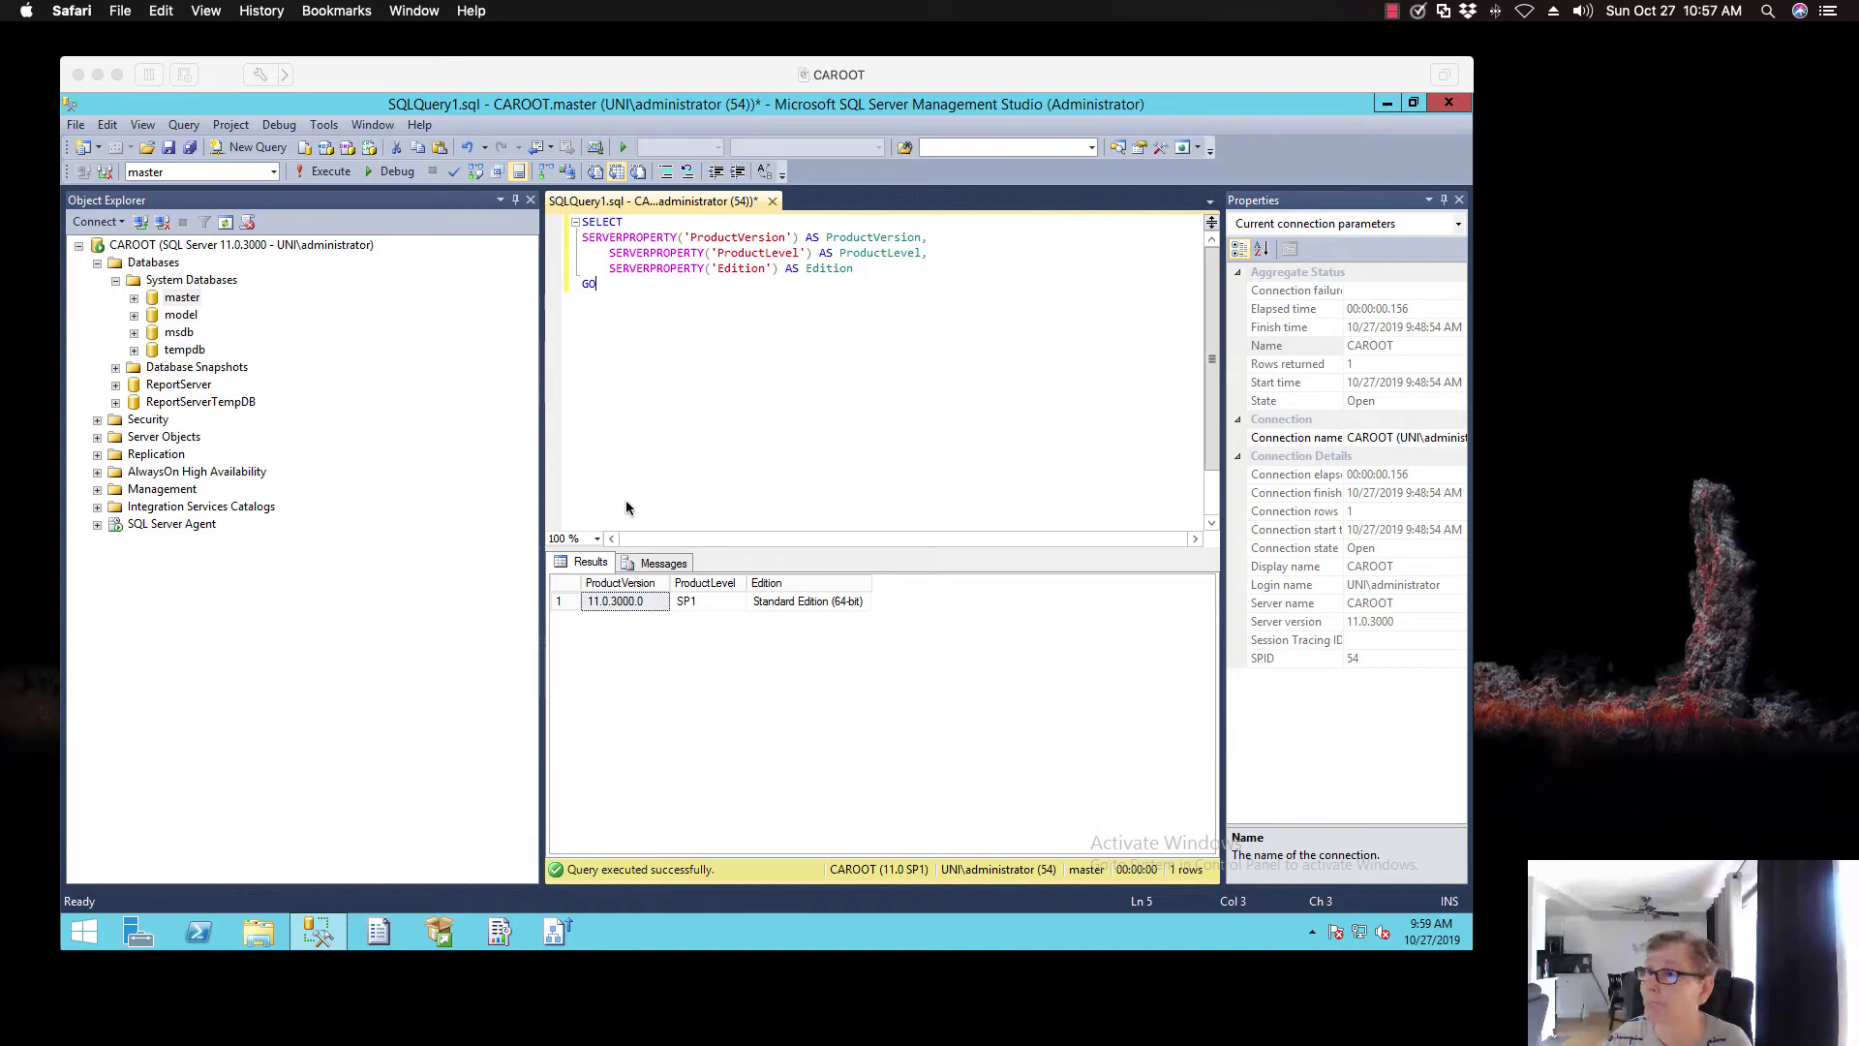
Unlock the SQL Server virtual machine with Ctrl-Alt-Del and the account password
left_click(229, 254)
key("super+l")
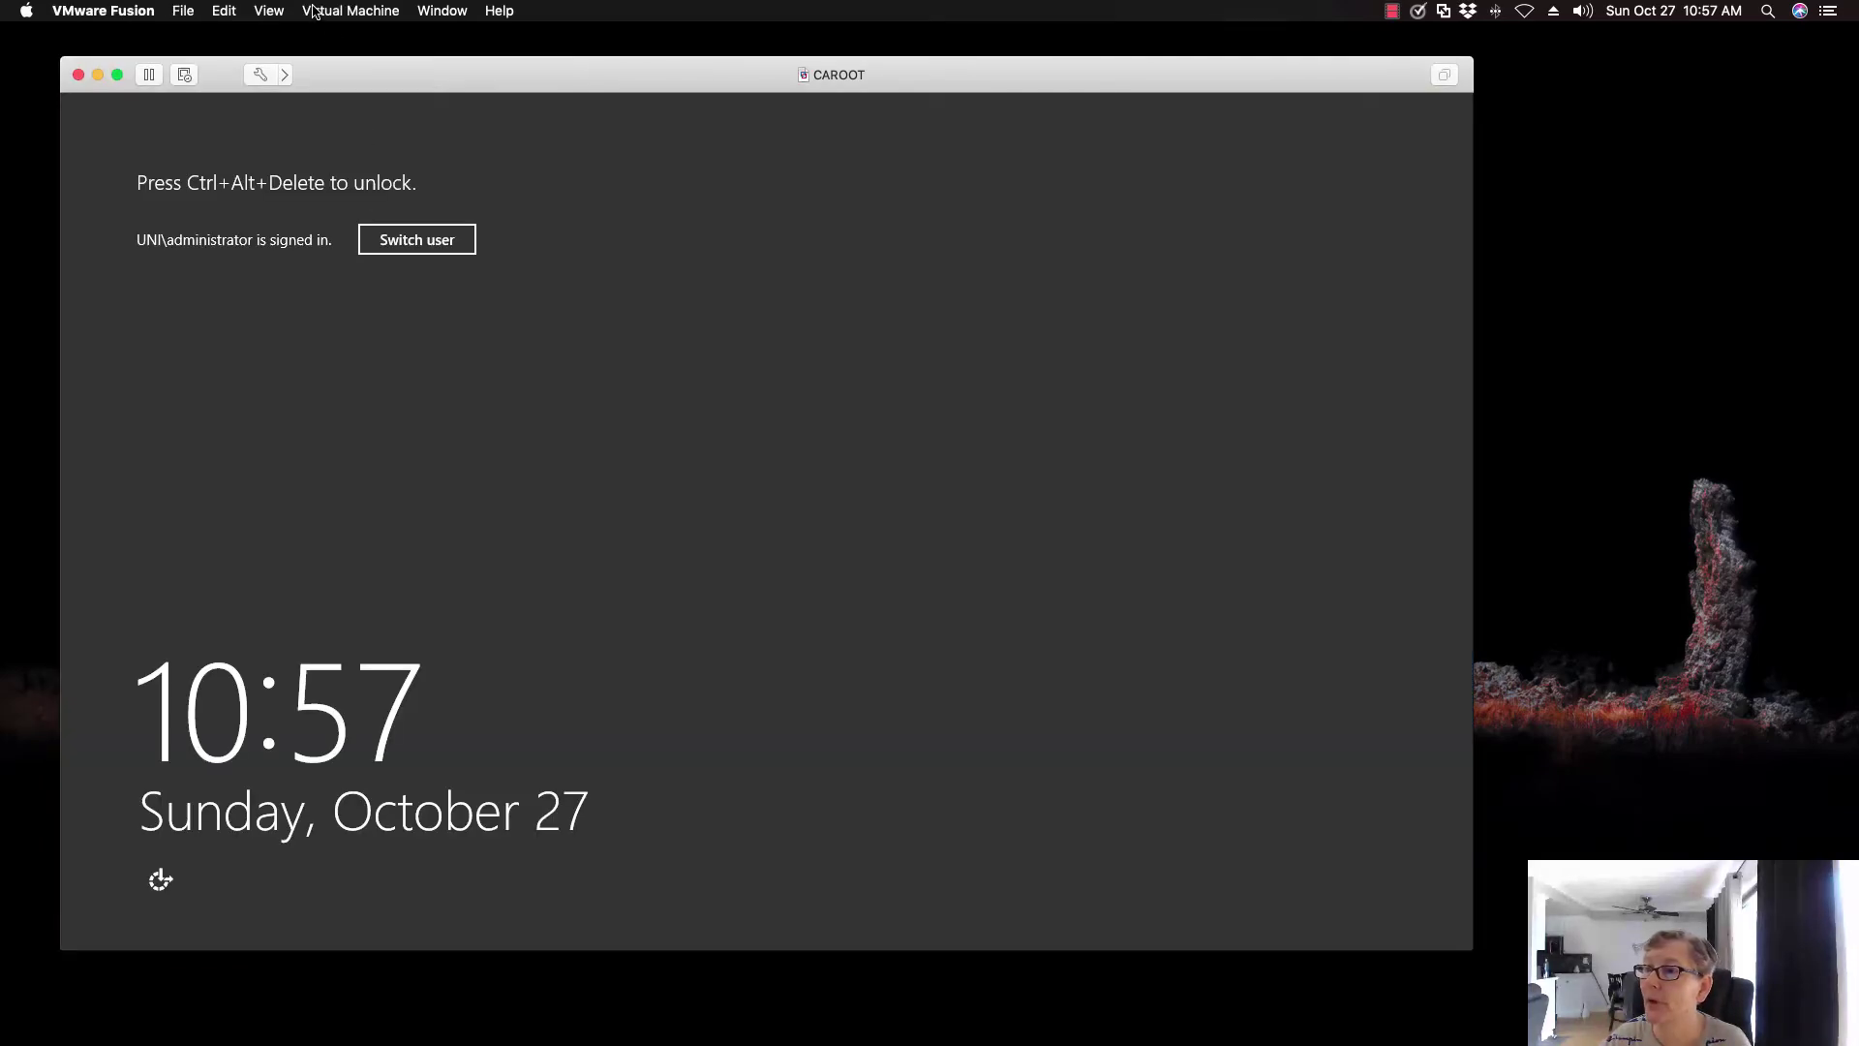
left_click(316, 12)
left_click(368, 313)
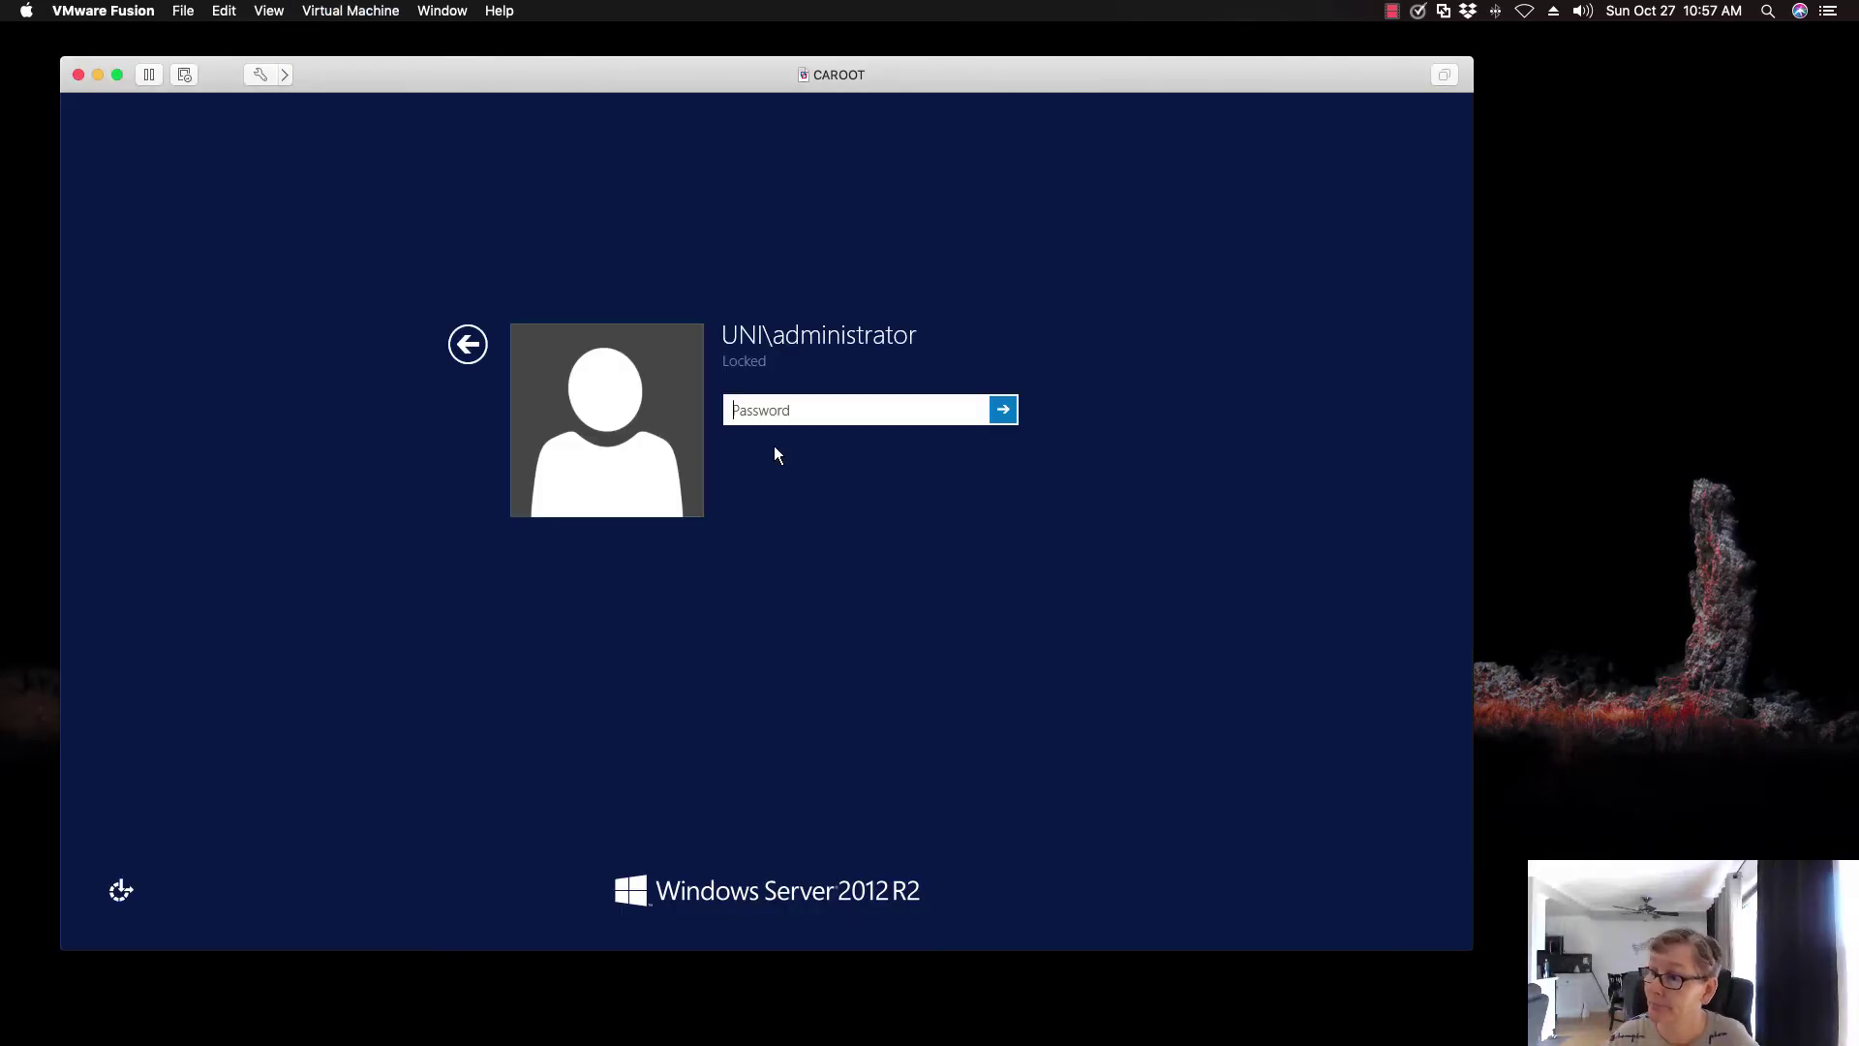
type("********")
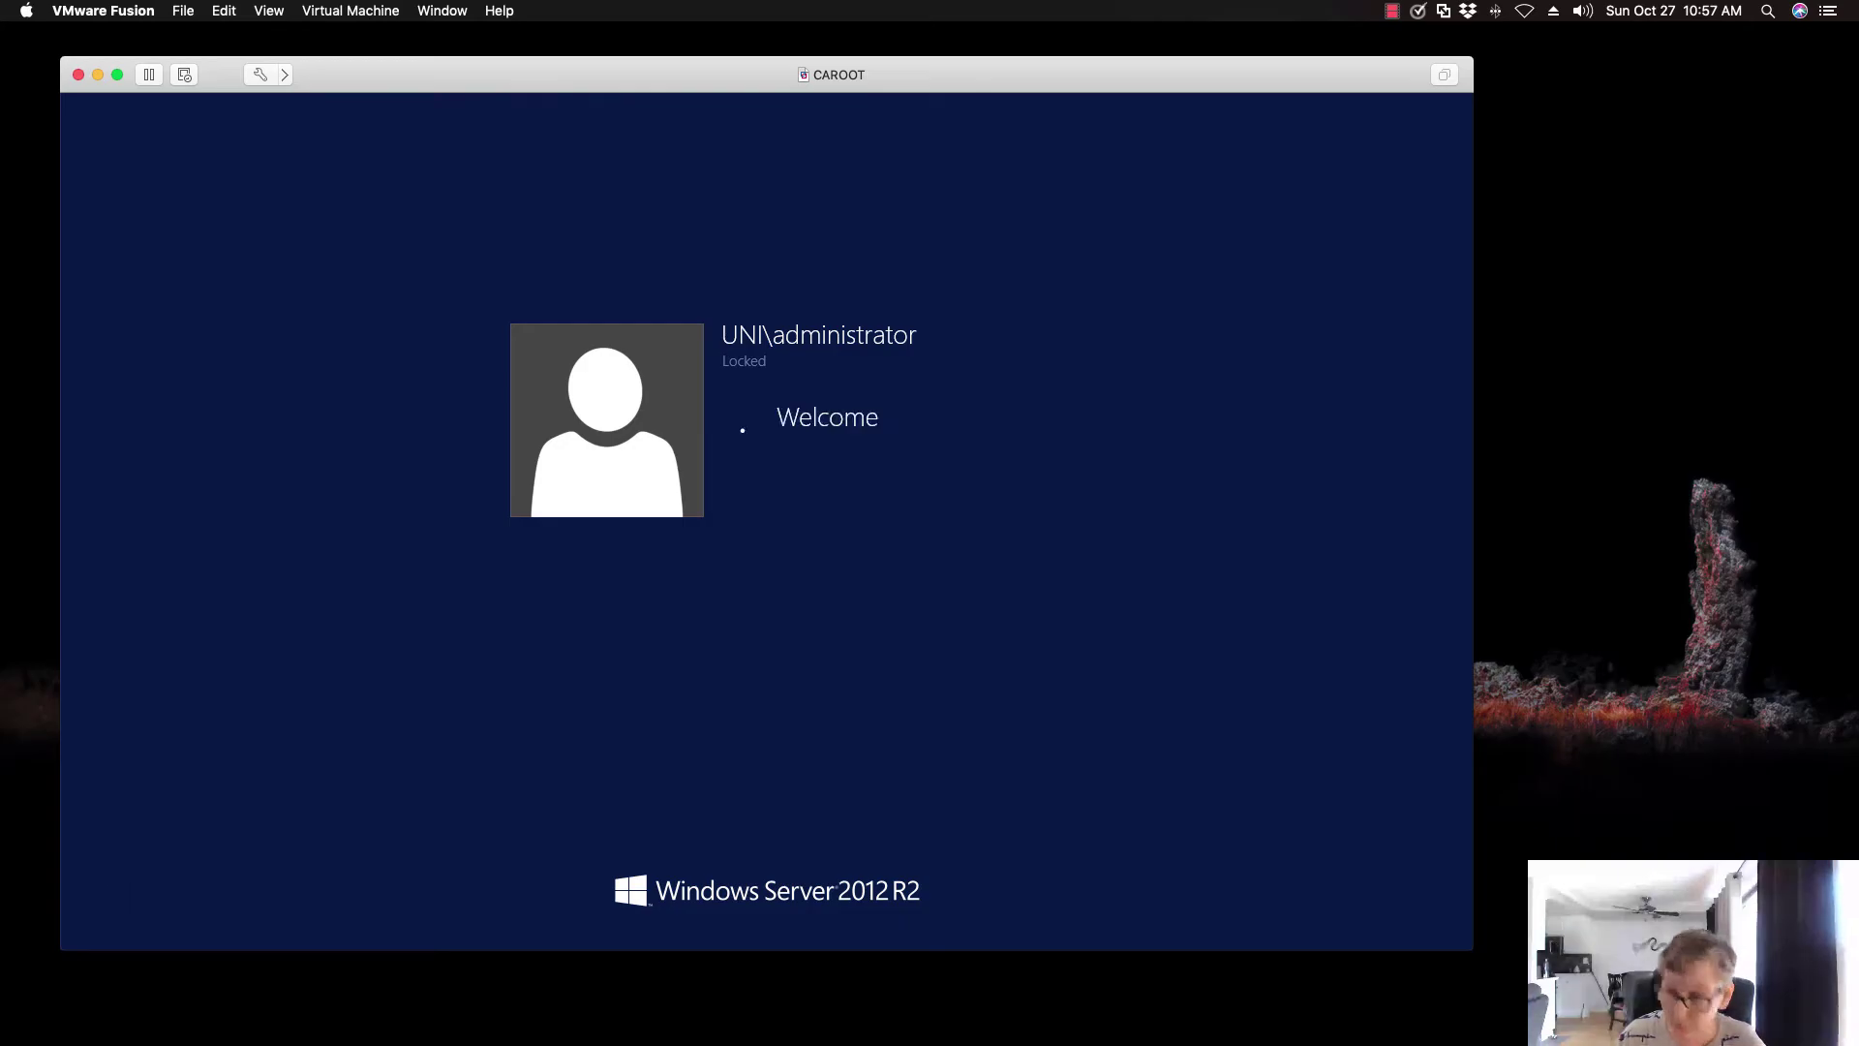
key("Return")
Review the CAROOT server's Properties, then cancel without changes
right_click(289, 251)
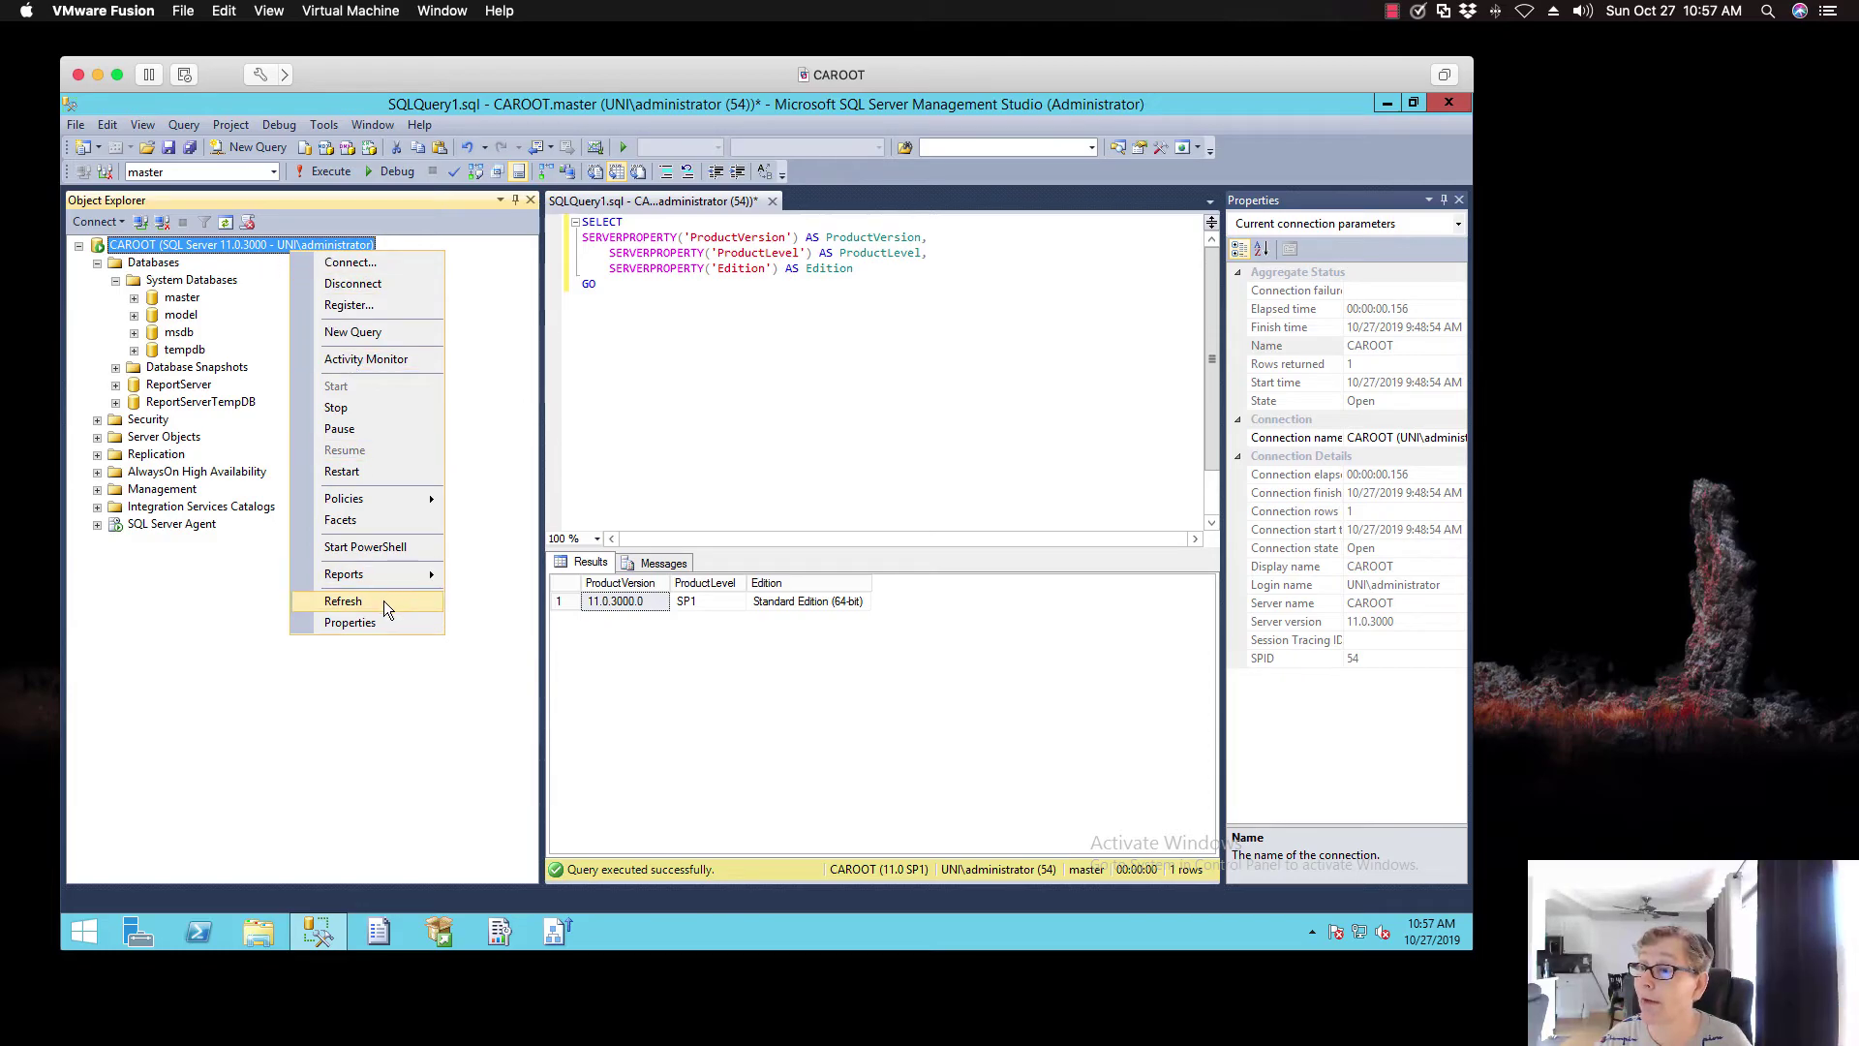
left_click(370, 627)
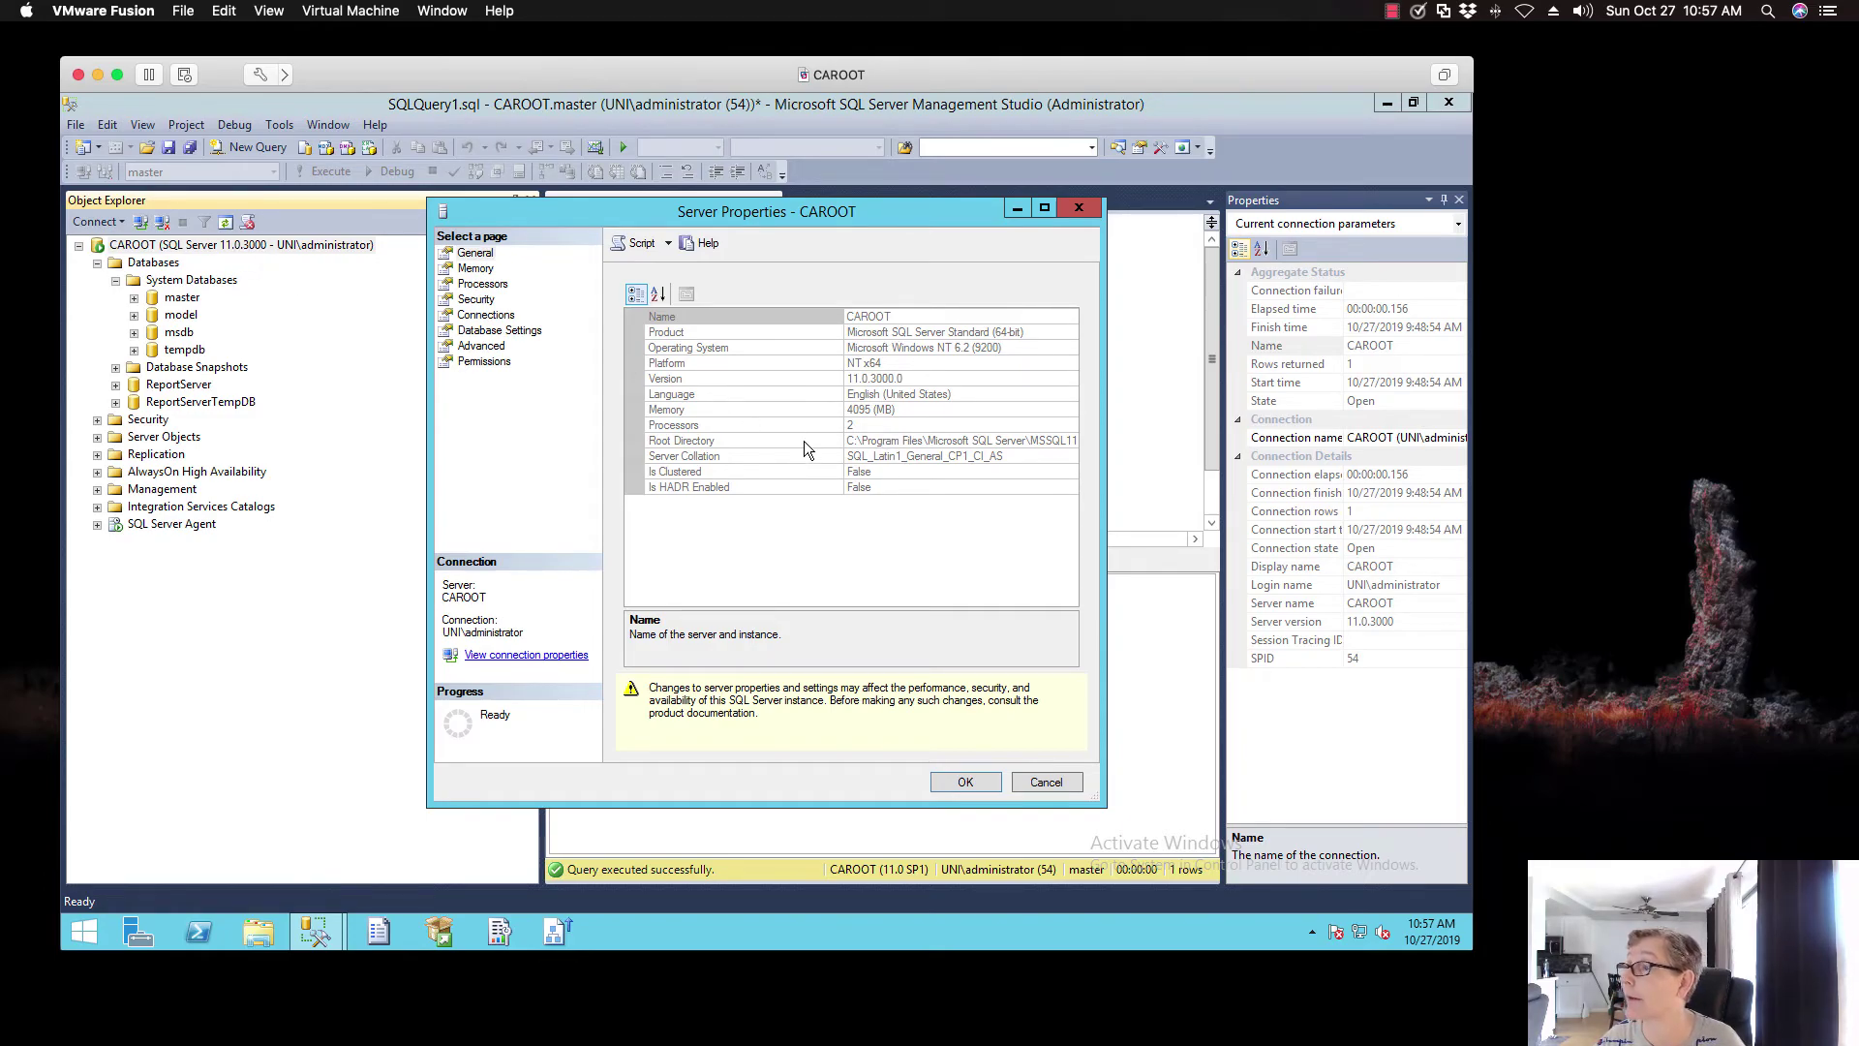
left_click(1049, 781)
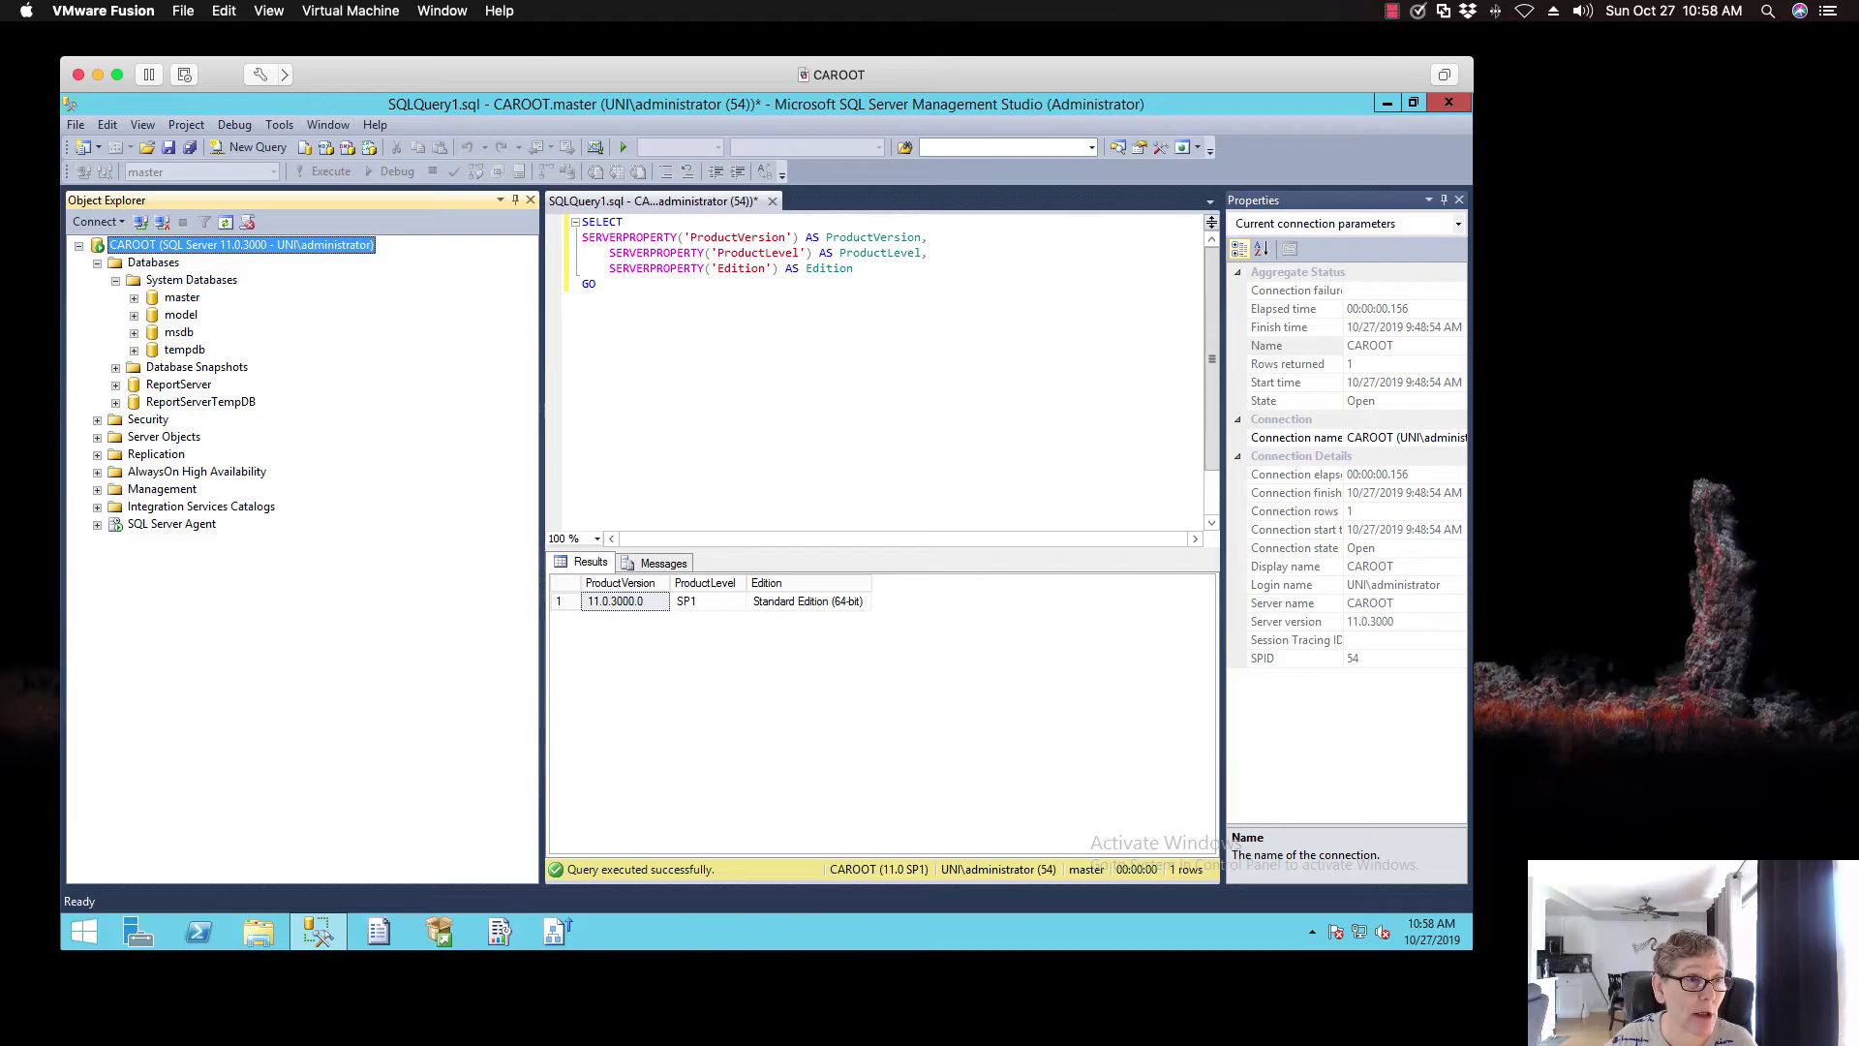
key("super+Tab")
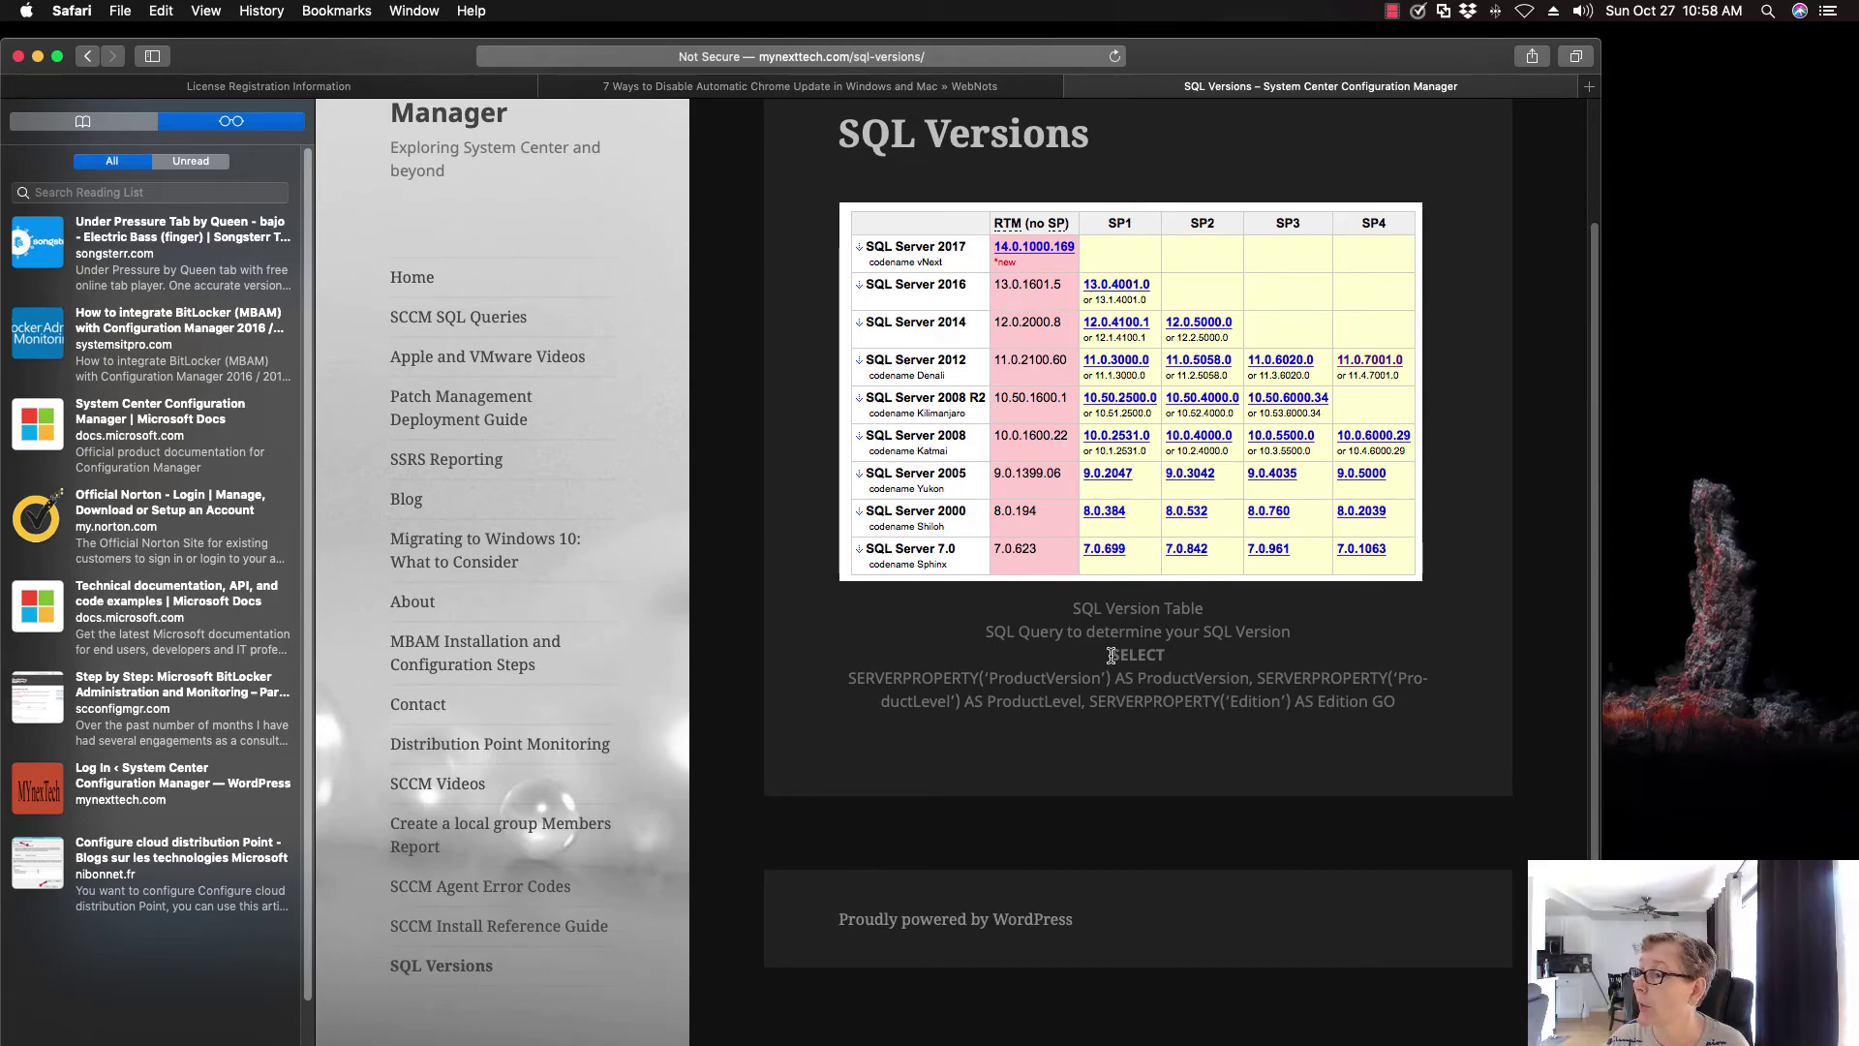
left_click_drag(1111, 656, 1396, 701)
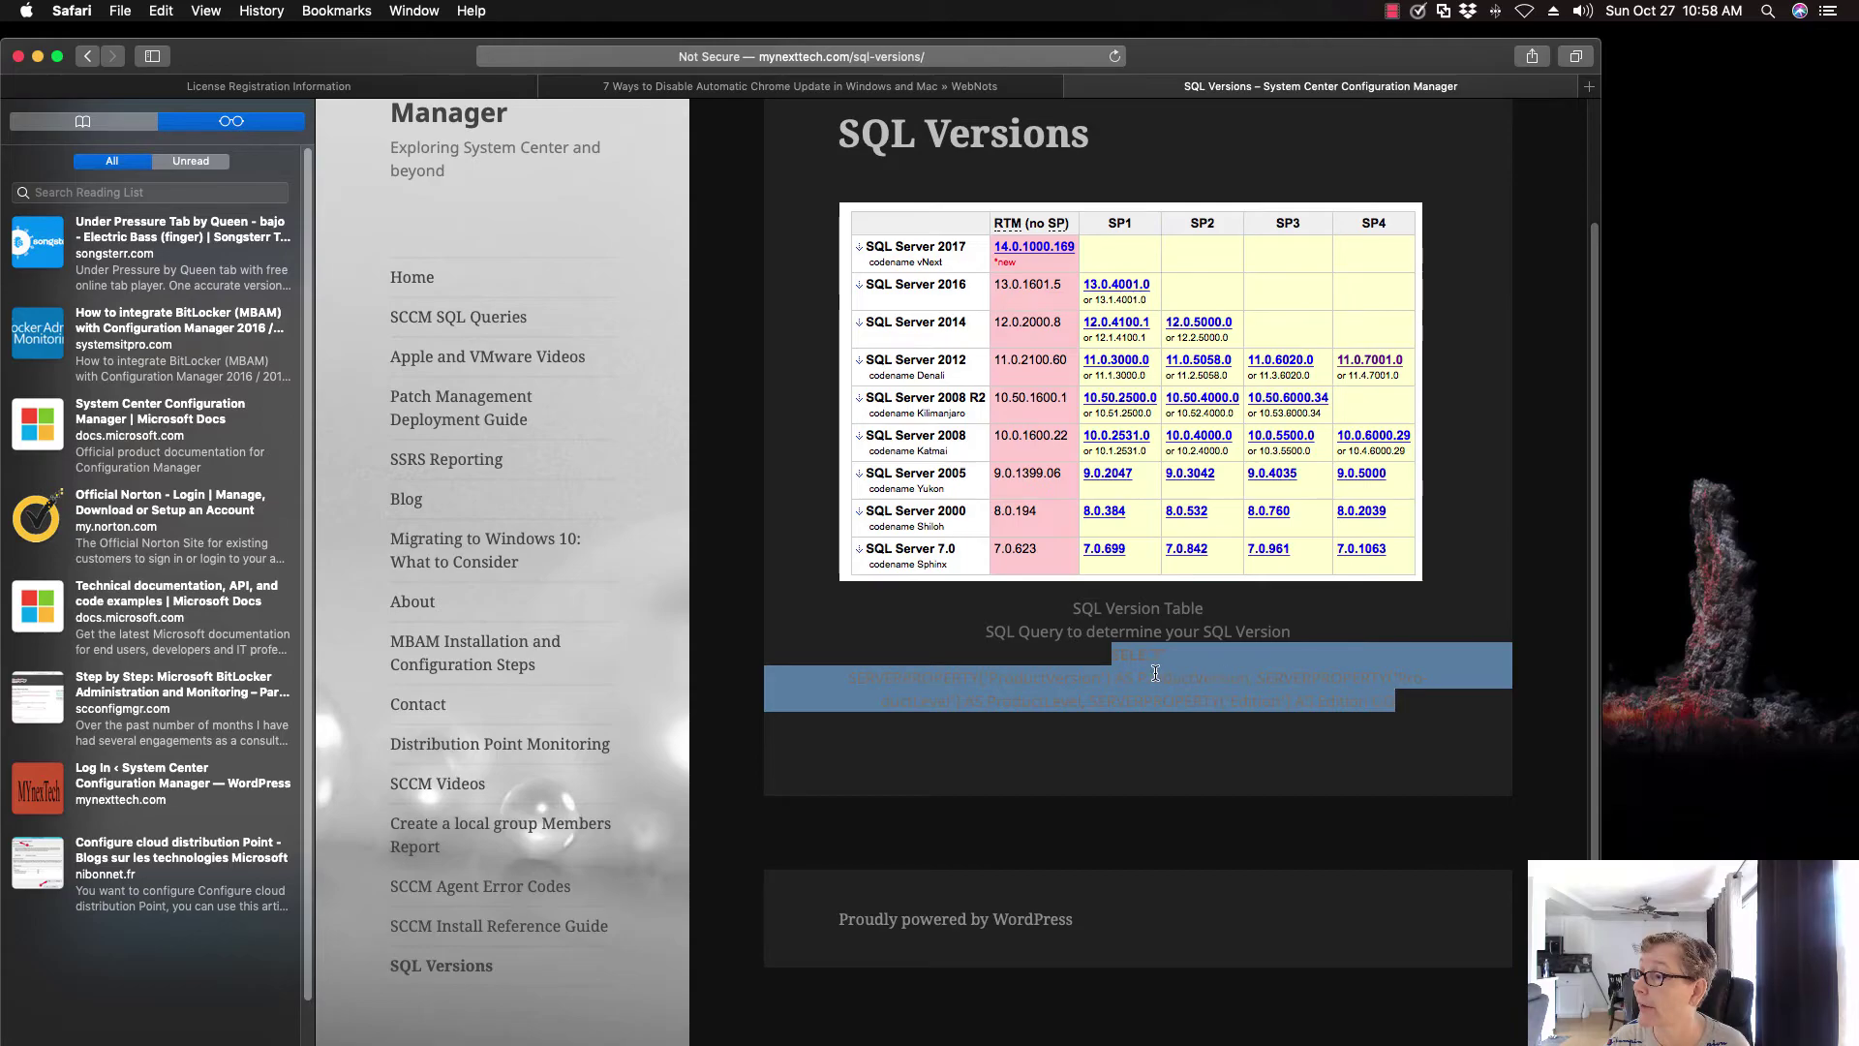
left_click(1086, 661)
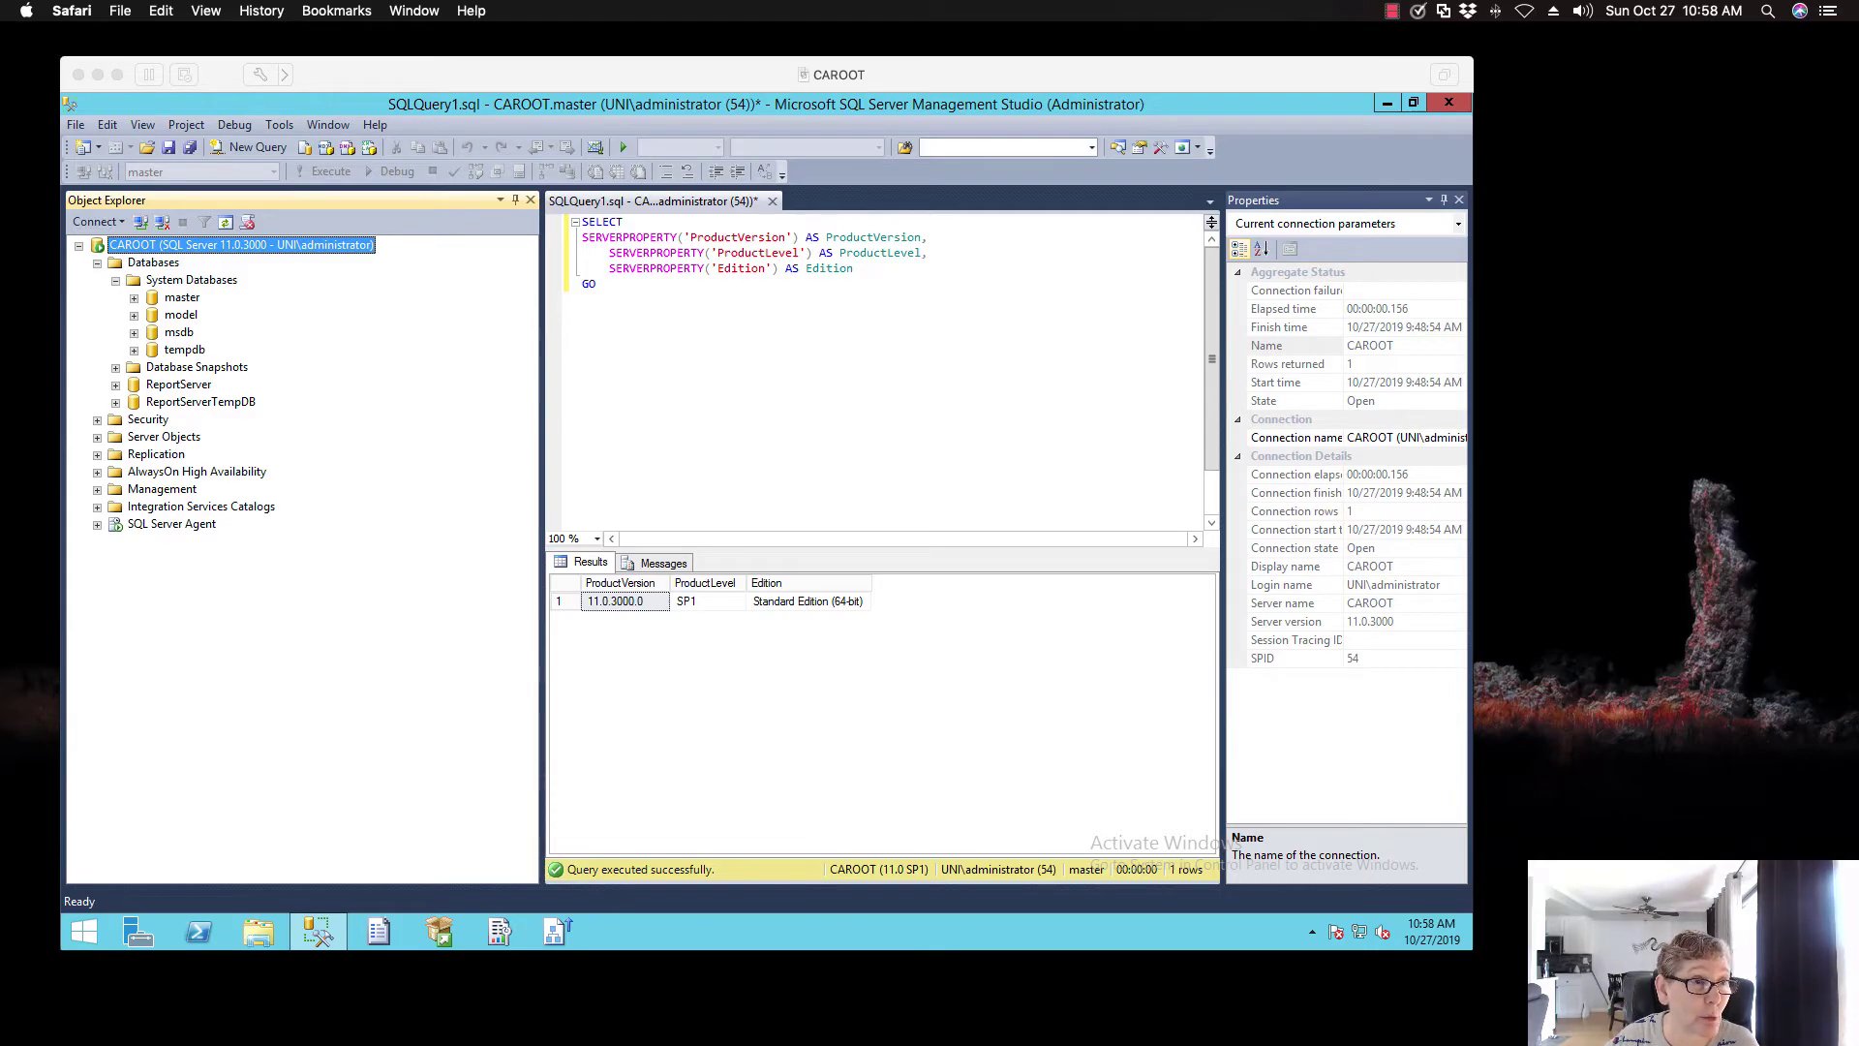
key("ctrl+Left")
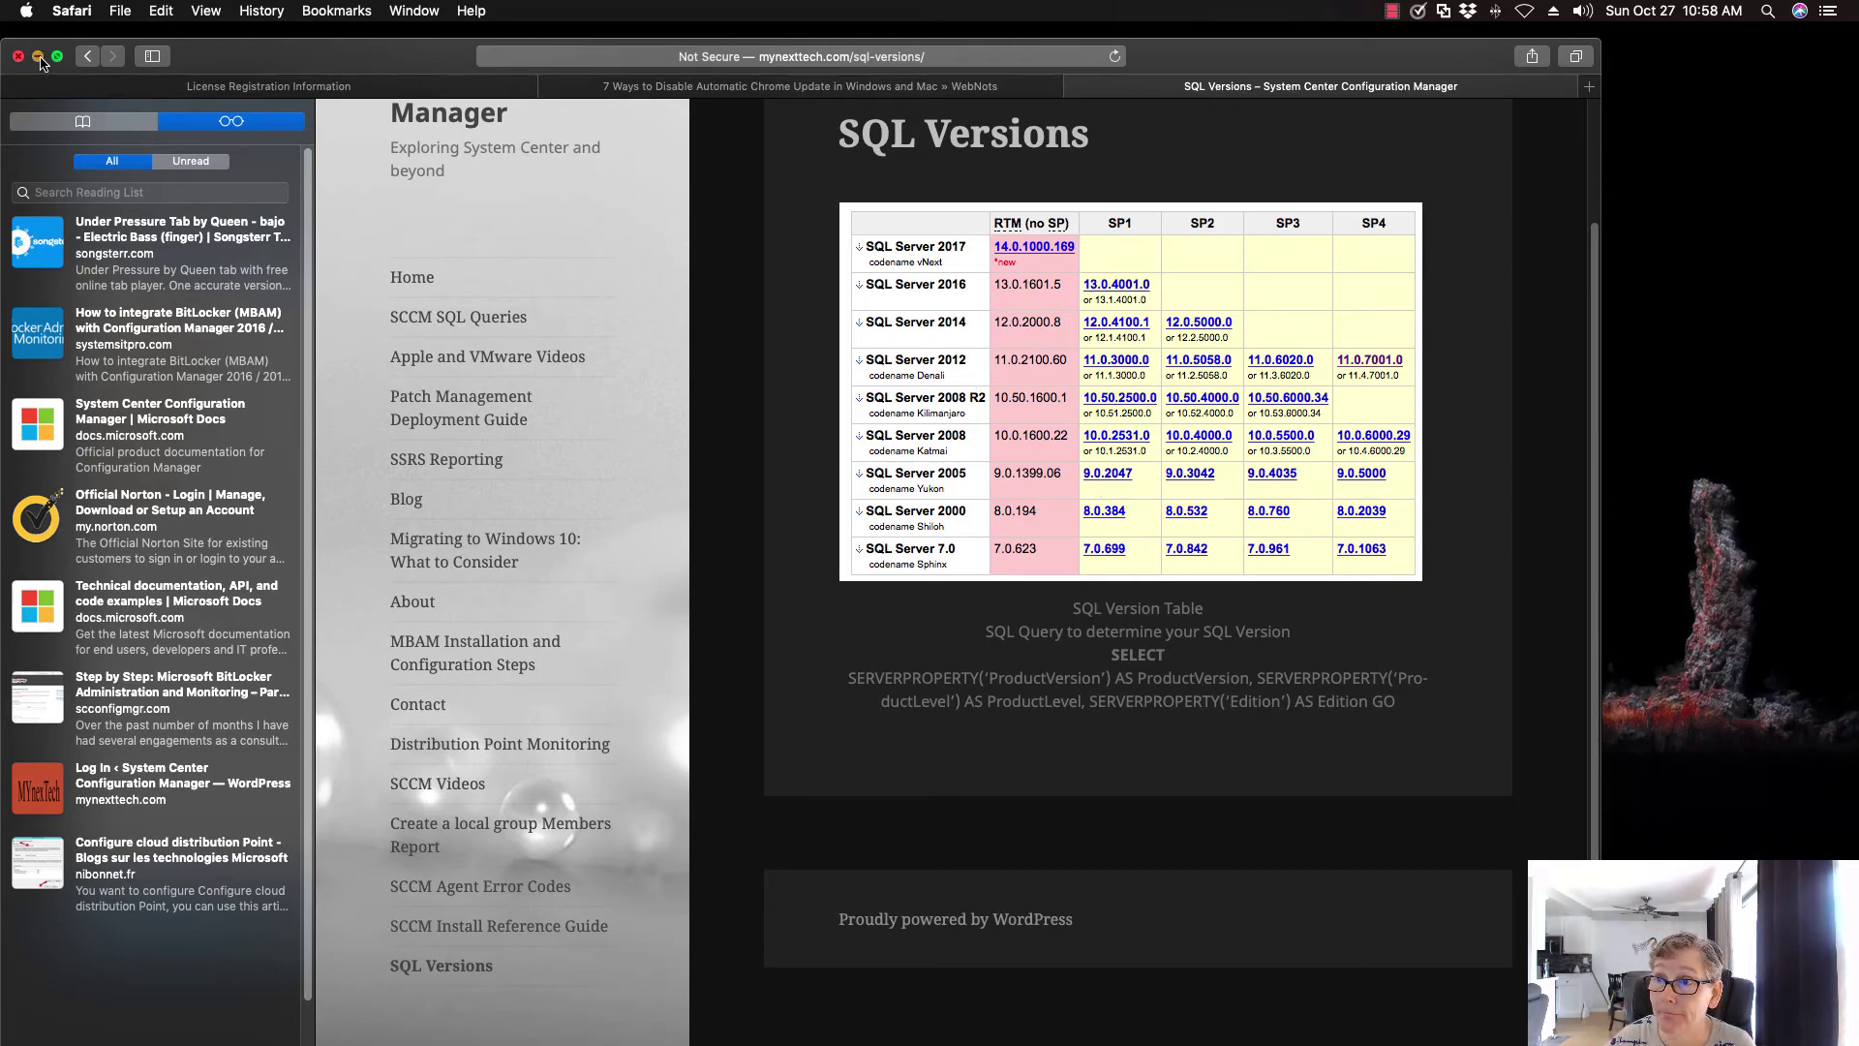
key("ctrl+Right")
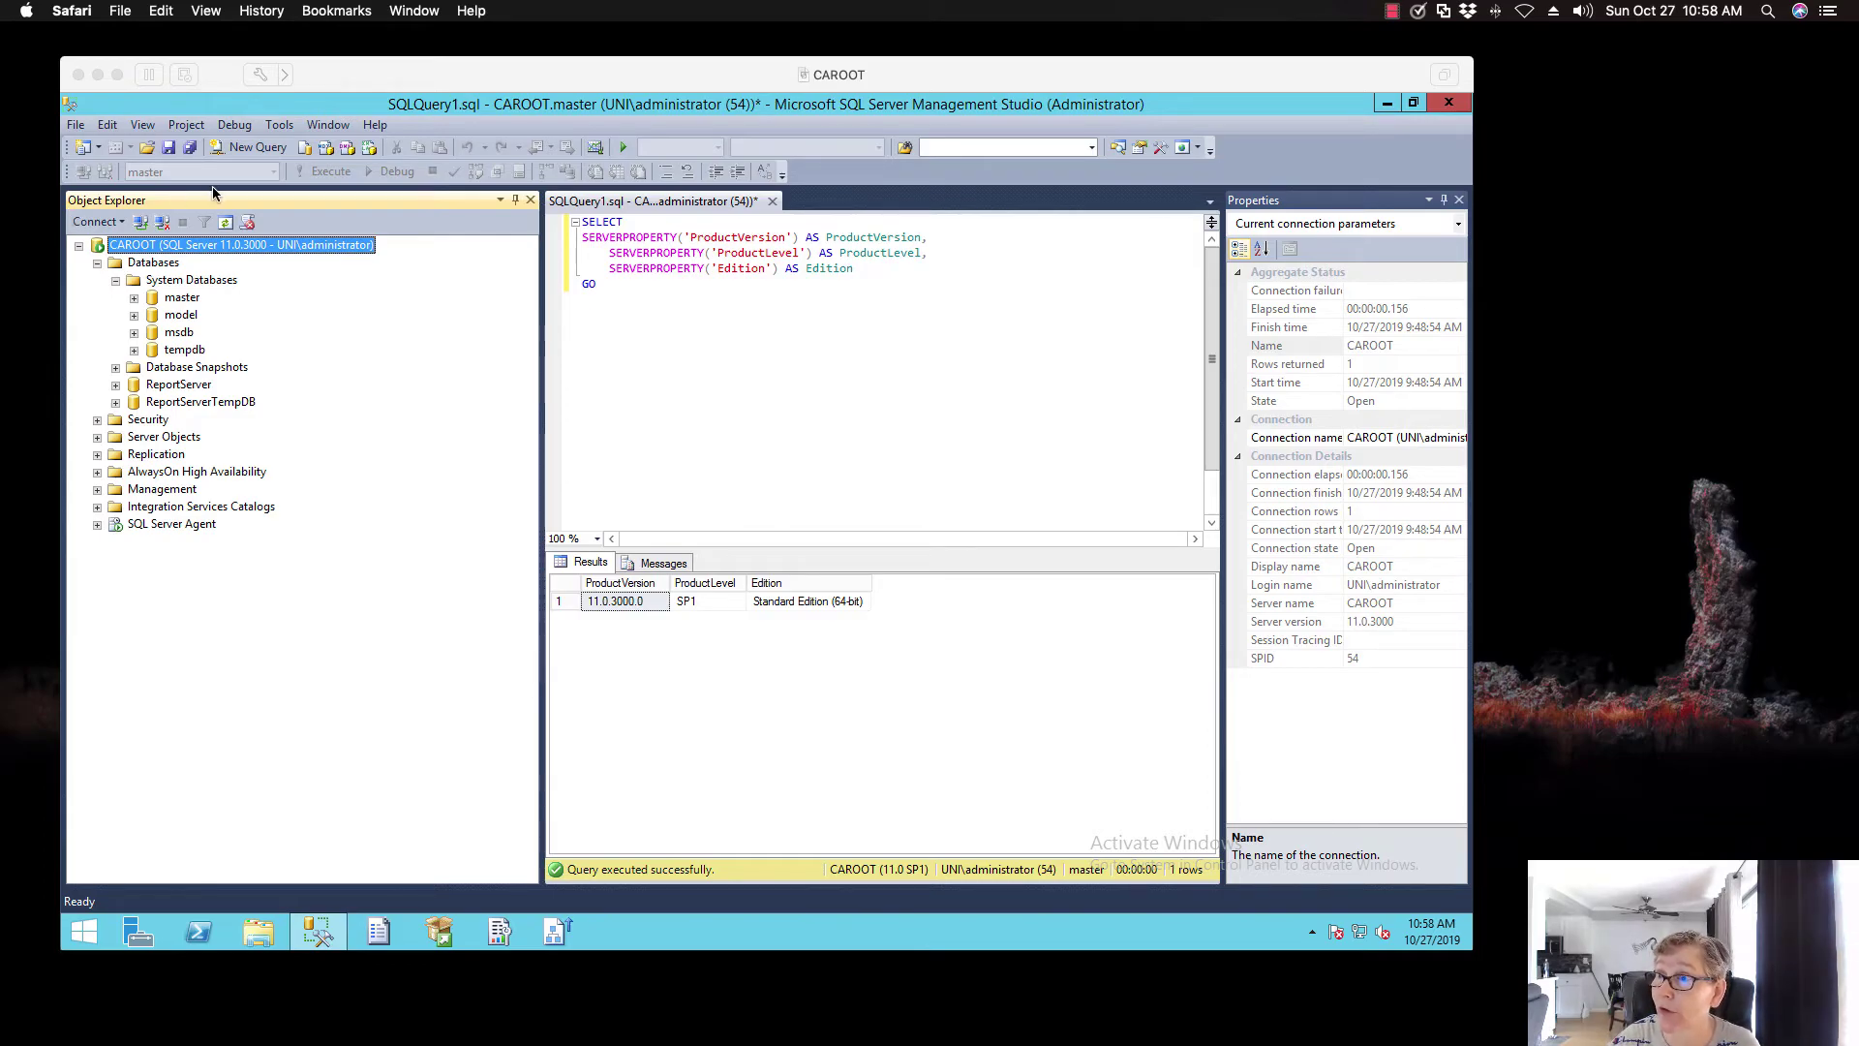
Exit SSMS without saving the query and close the CAROOT VM window
left_click(75, 124)
left_click(139, 465)
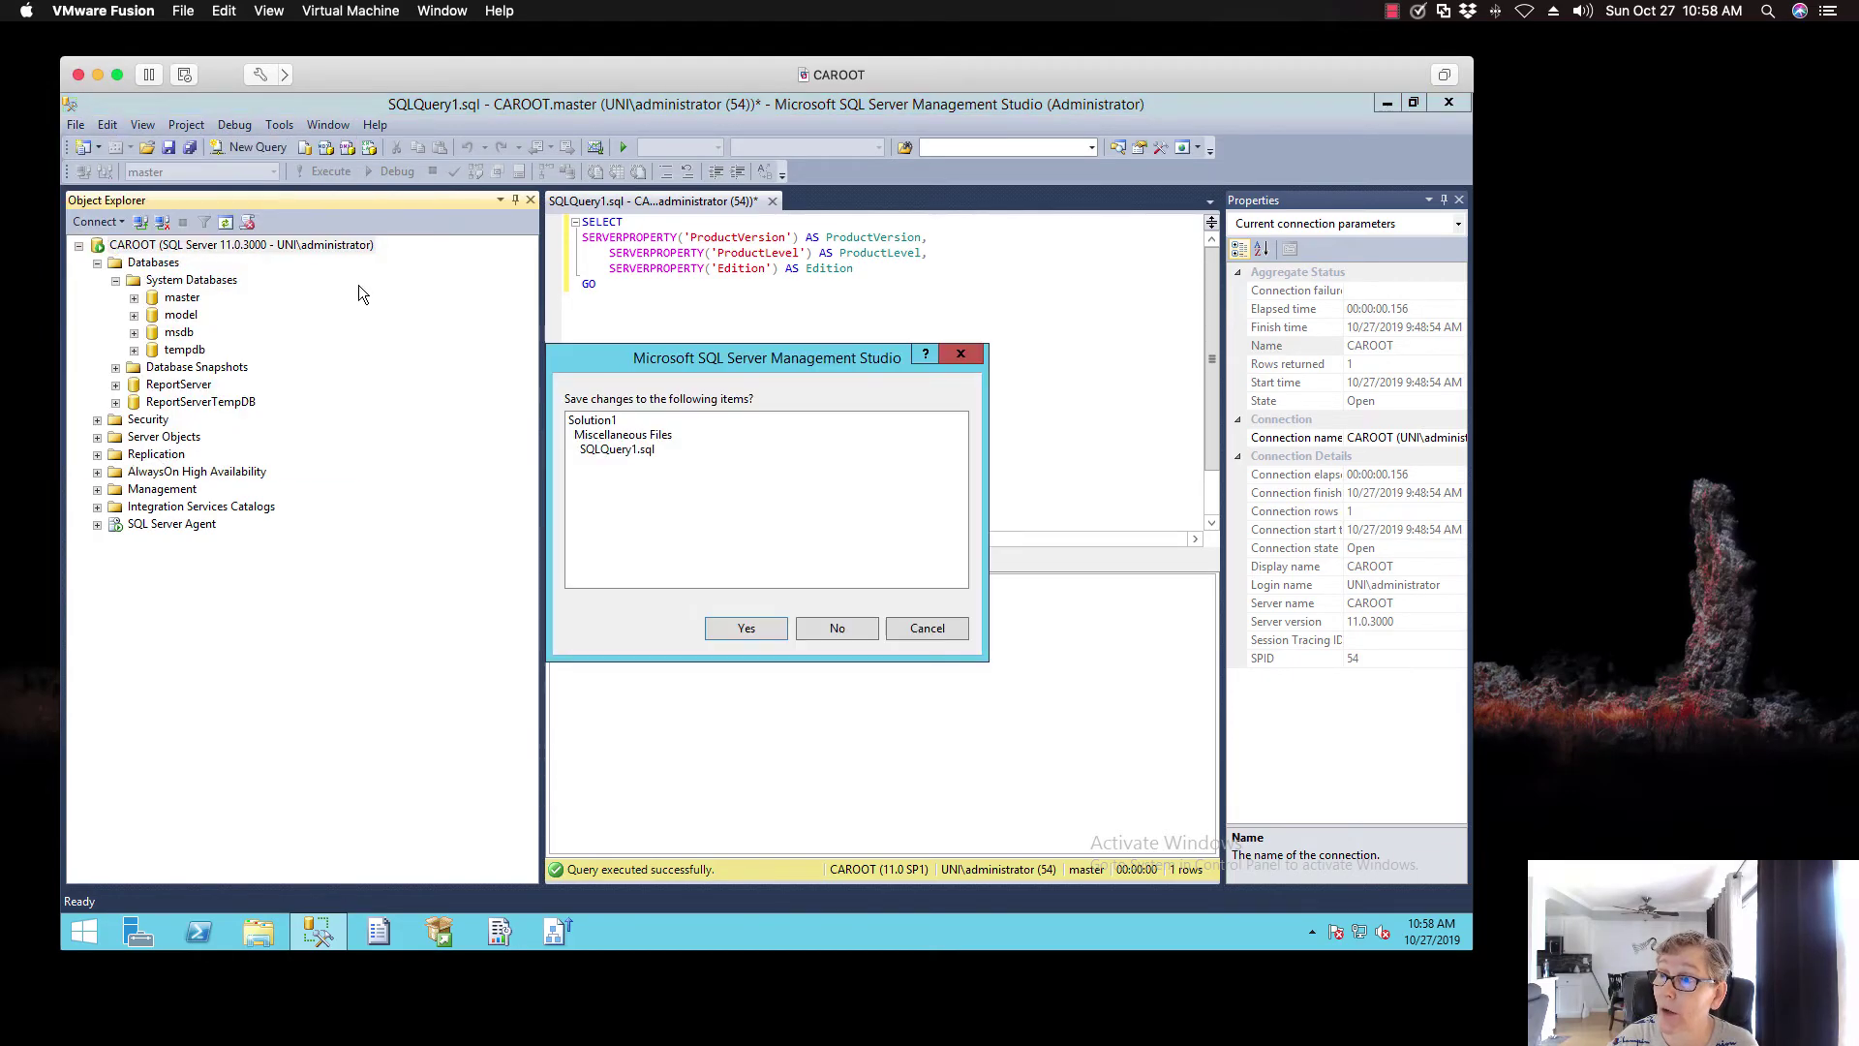
left_click(811, 639)
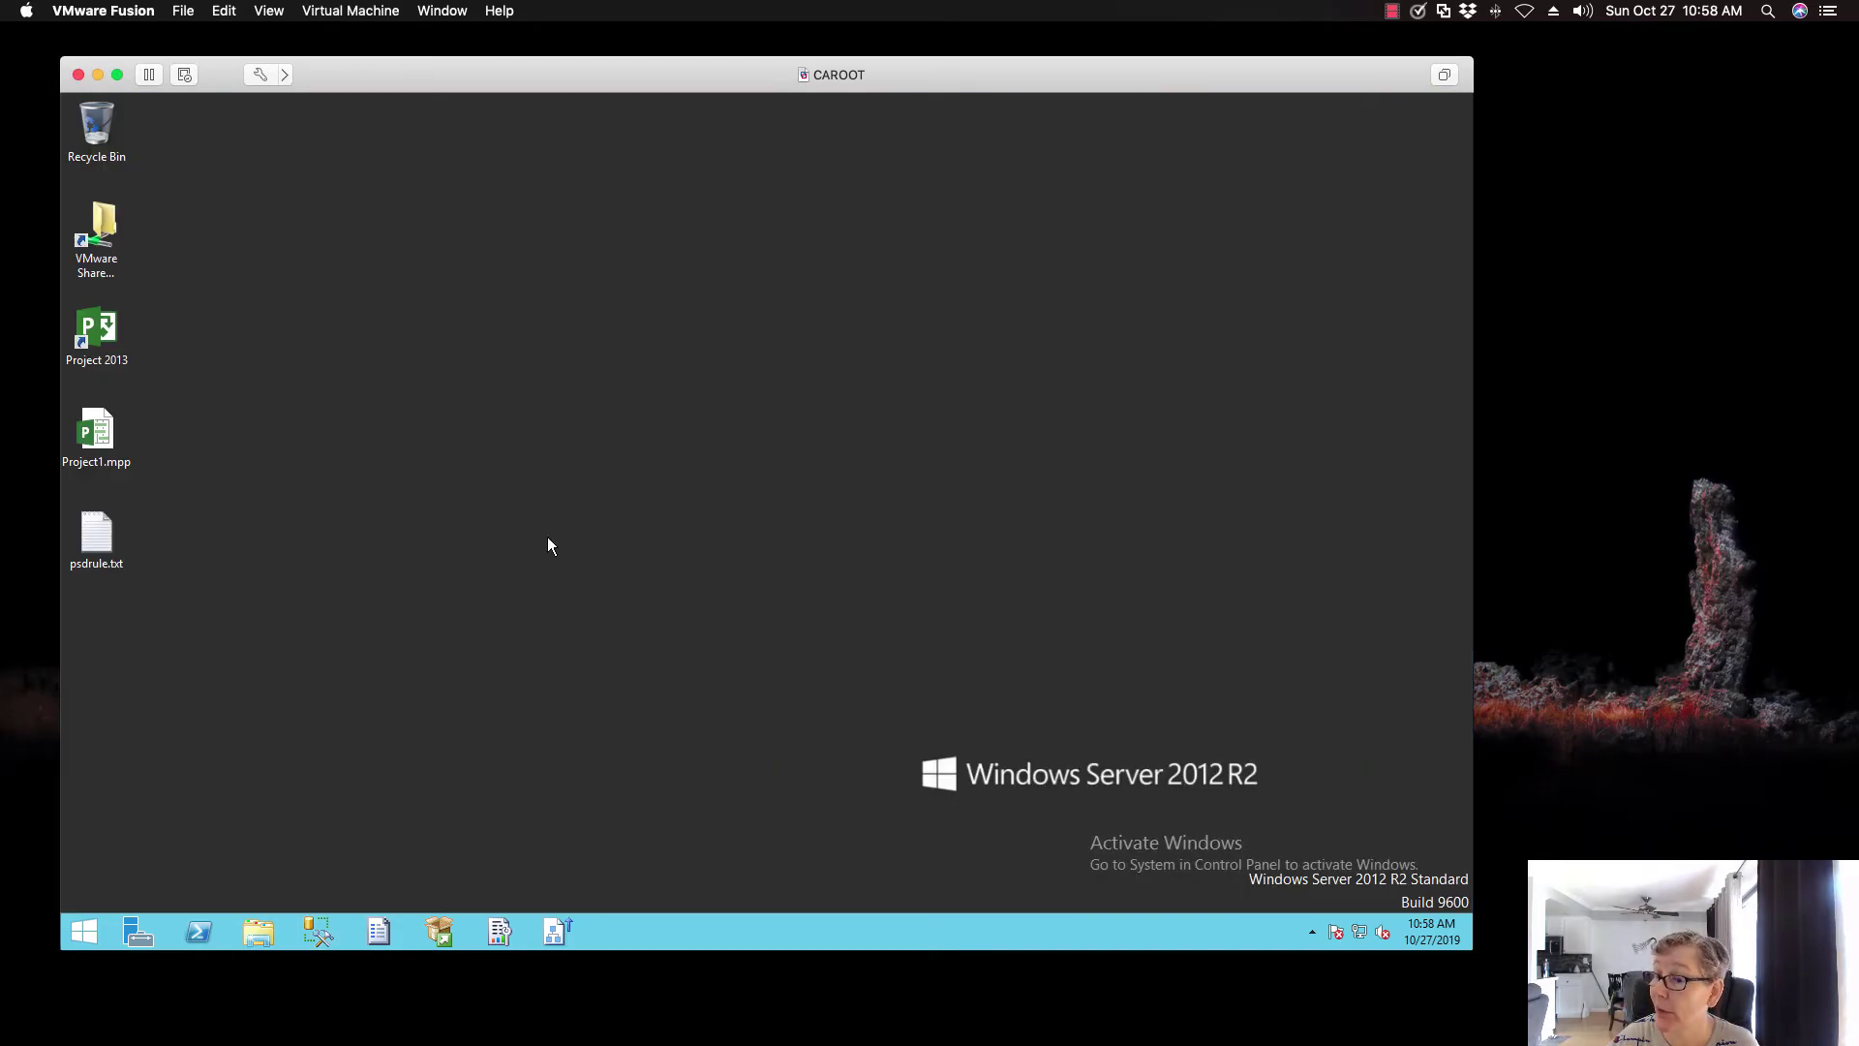
key("super+w")
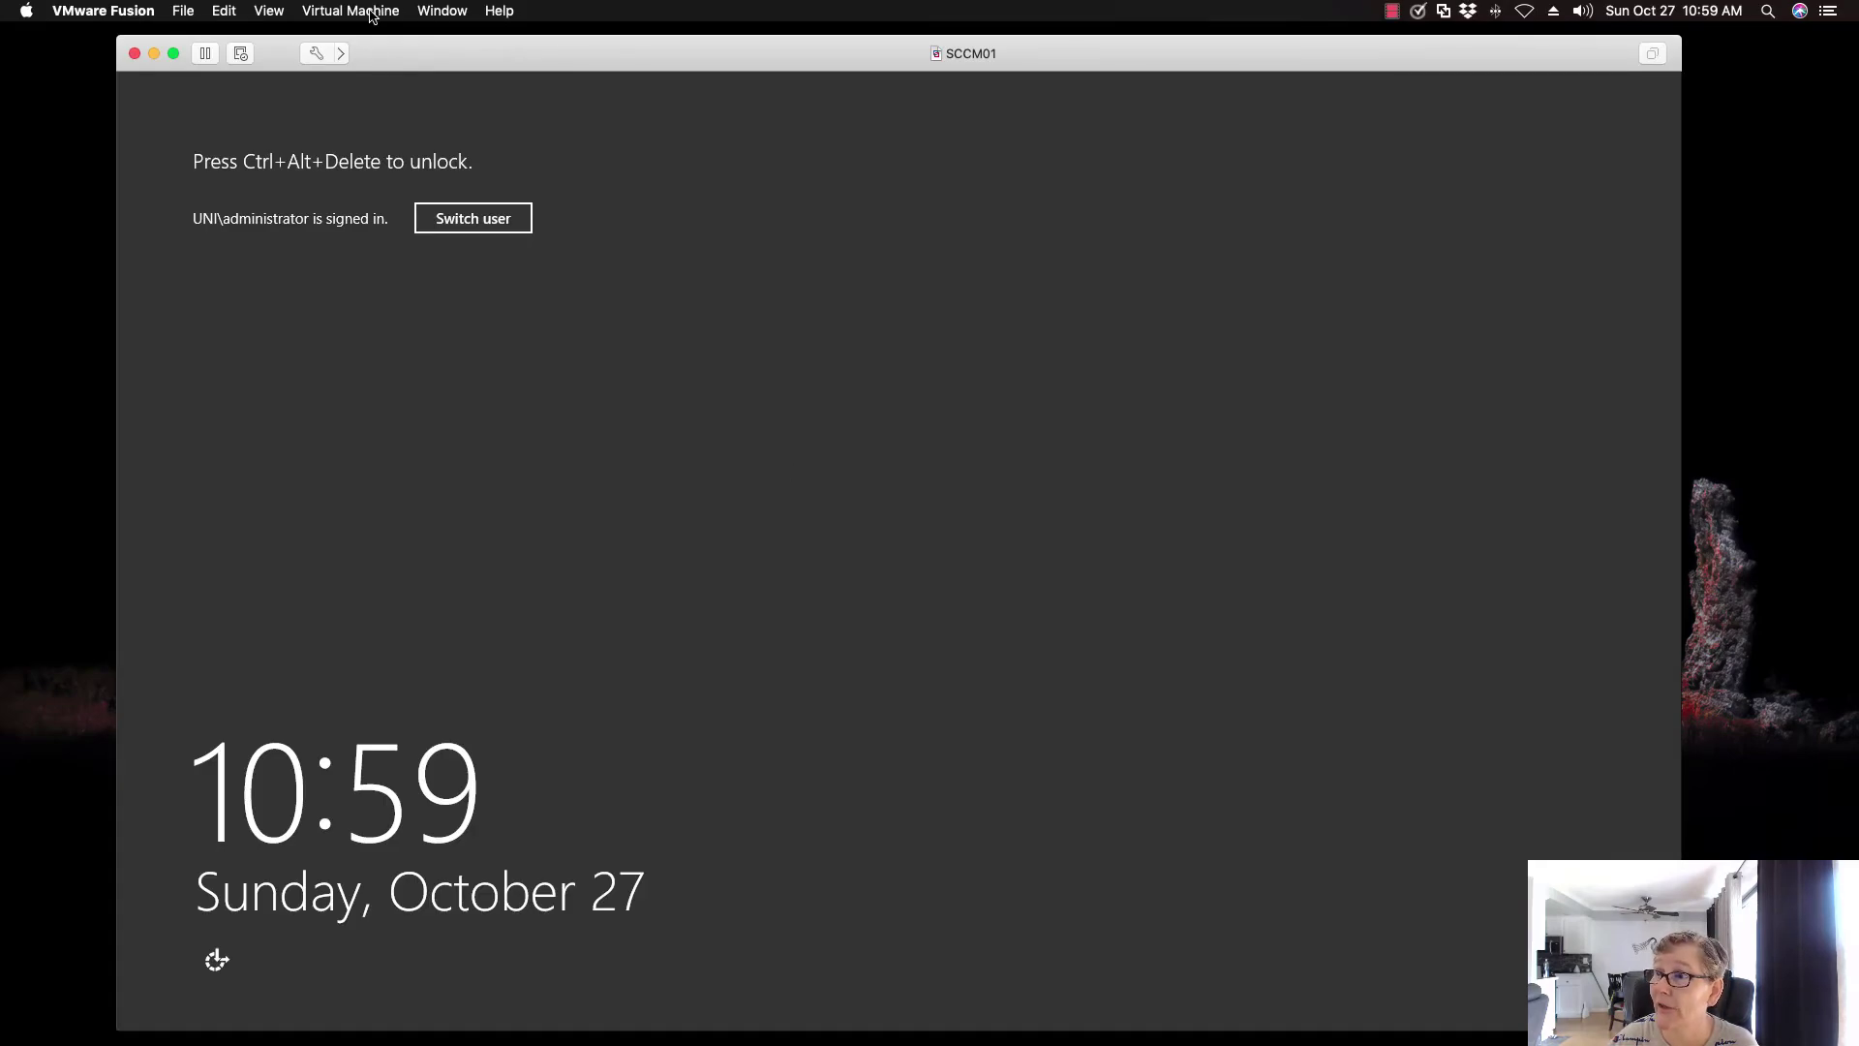
Sign into SCCM01 and select the SQL Server 2012 Service Pack 4 (KB4018073) update
left_click(365, 14)
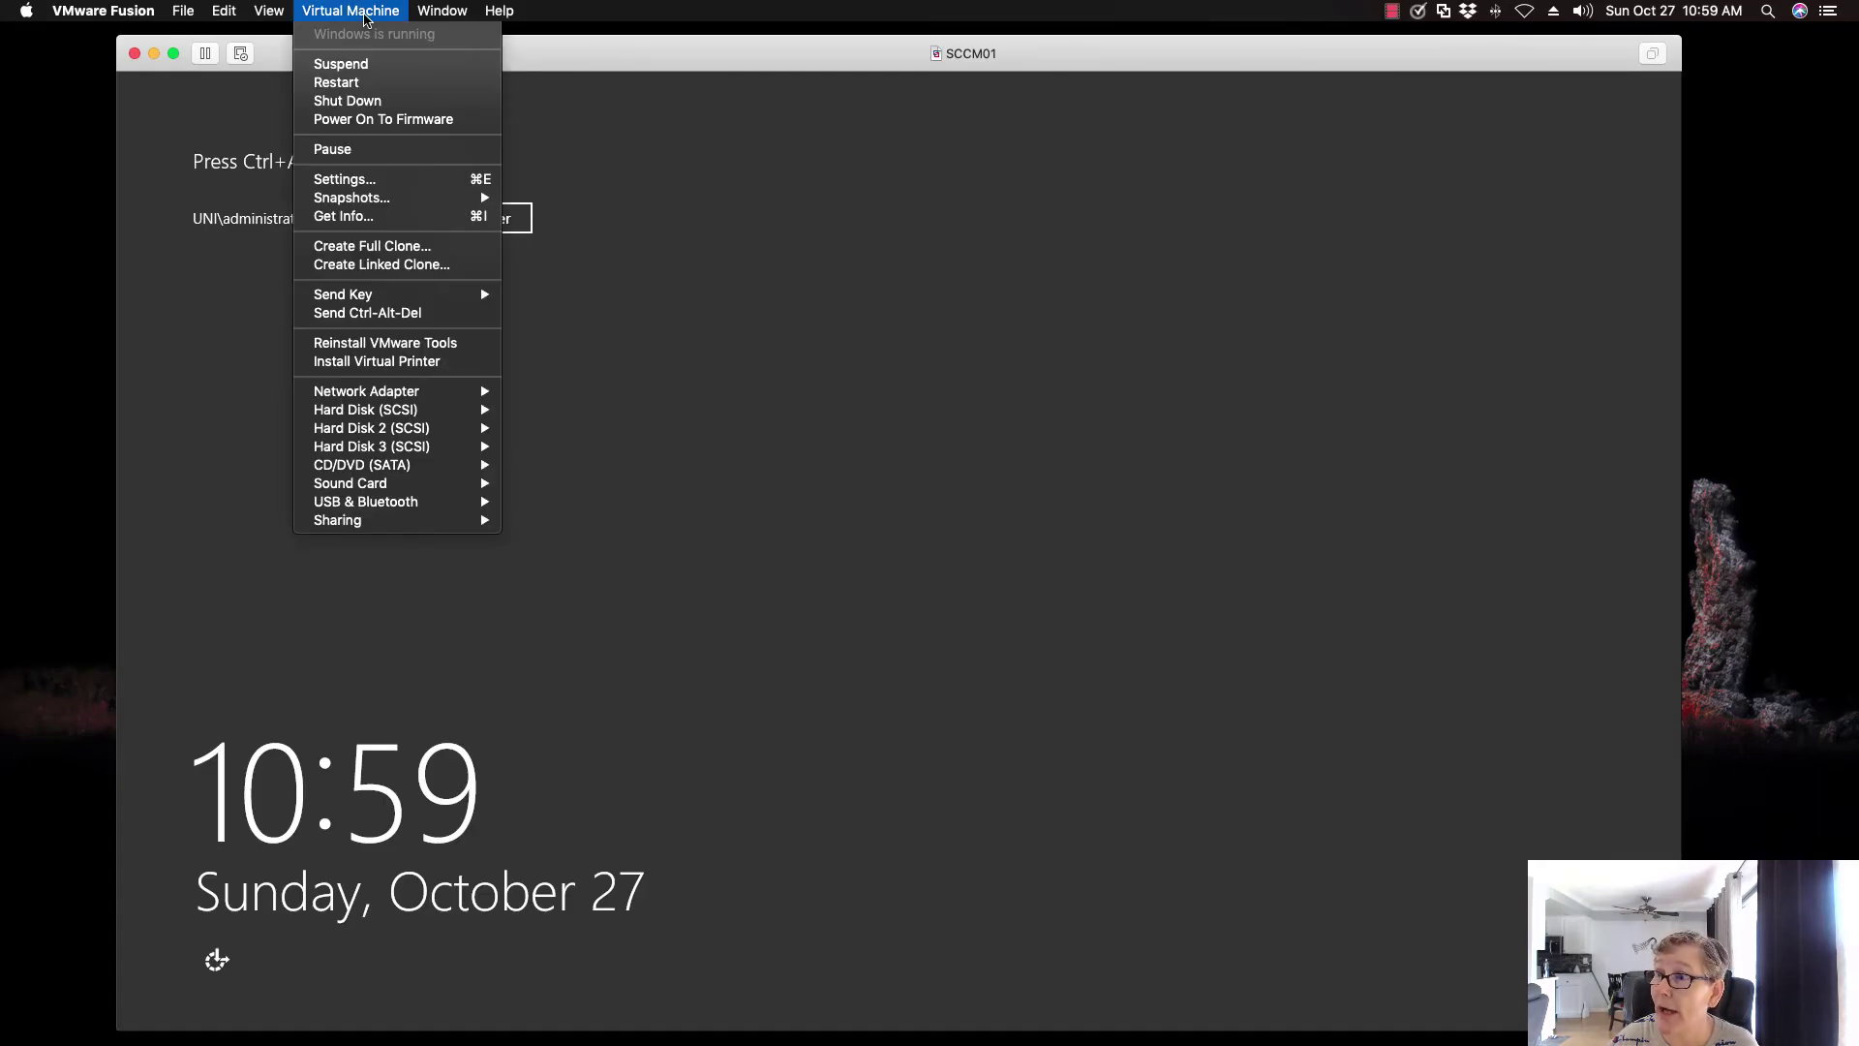
left_click(373, 314)
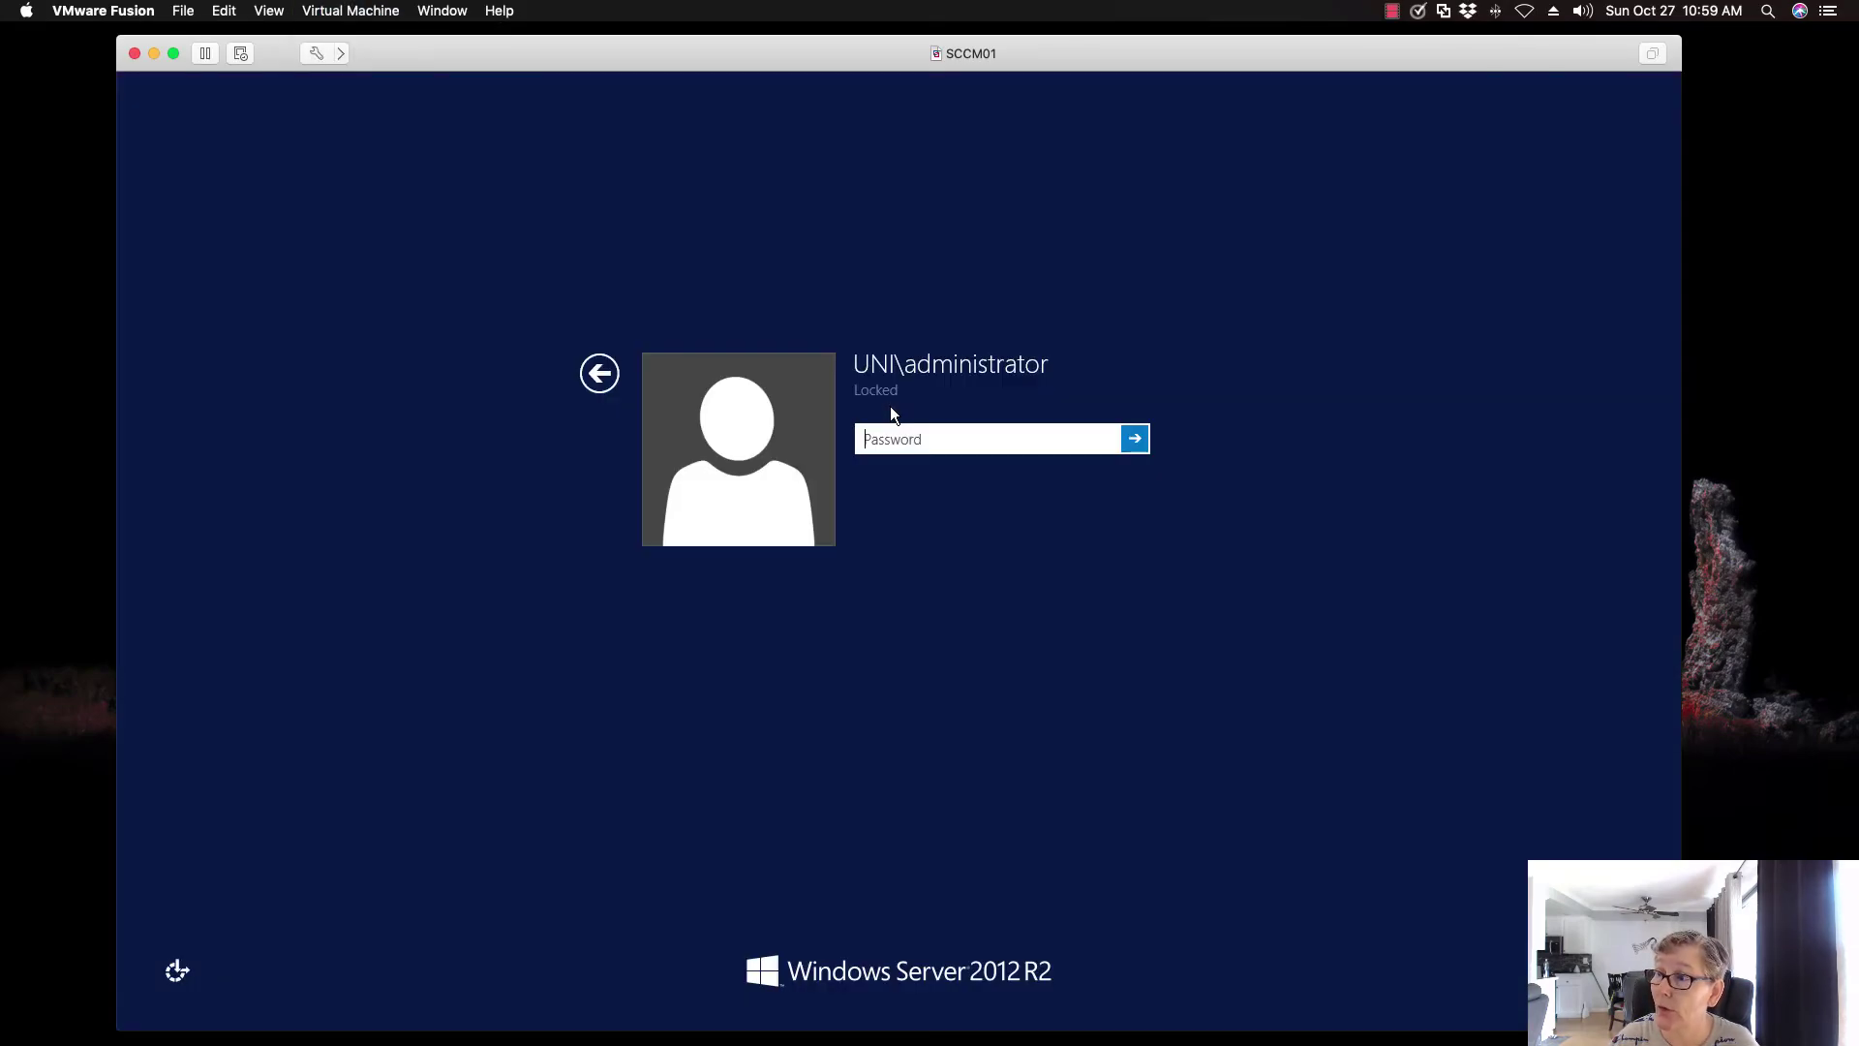
type("•••")
type("•••")
key("Return")
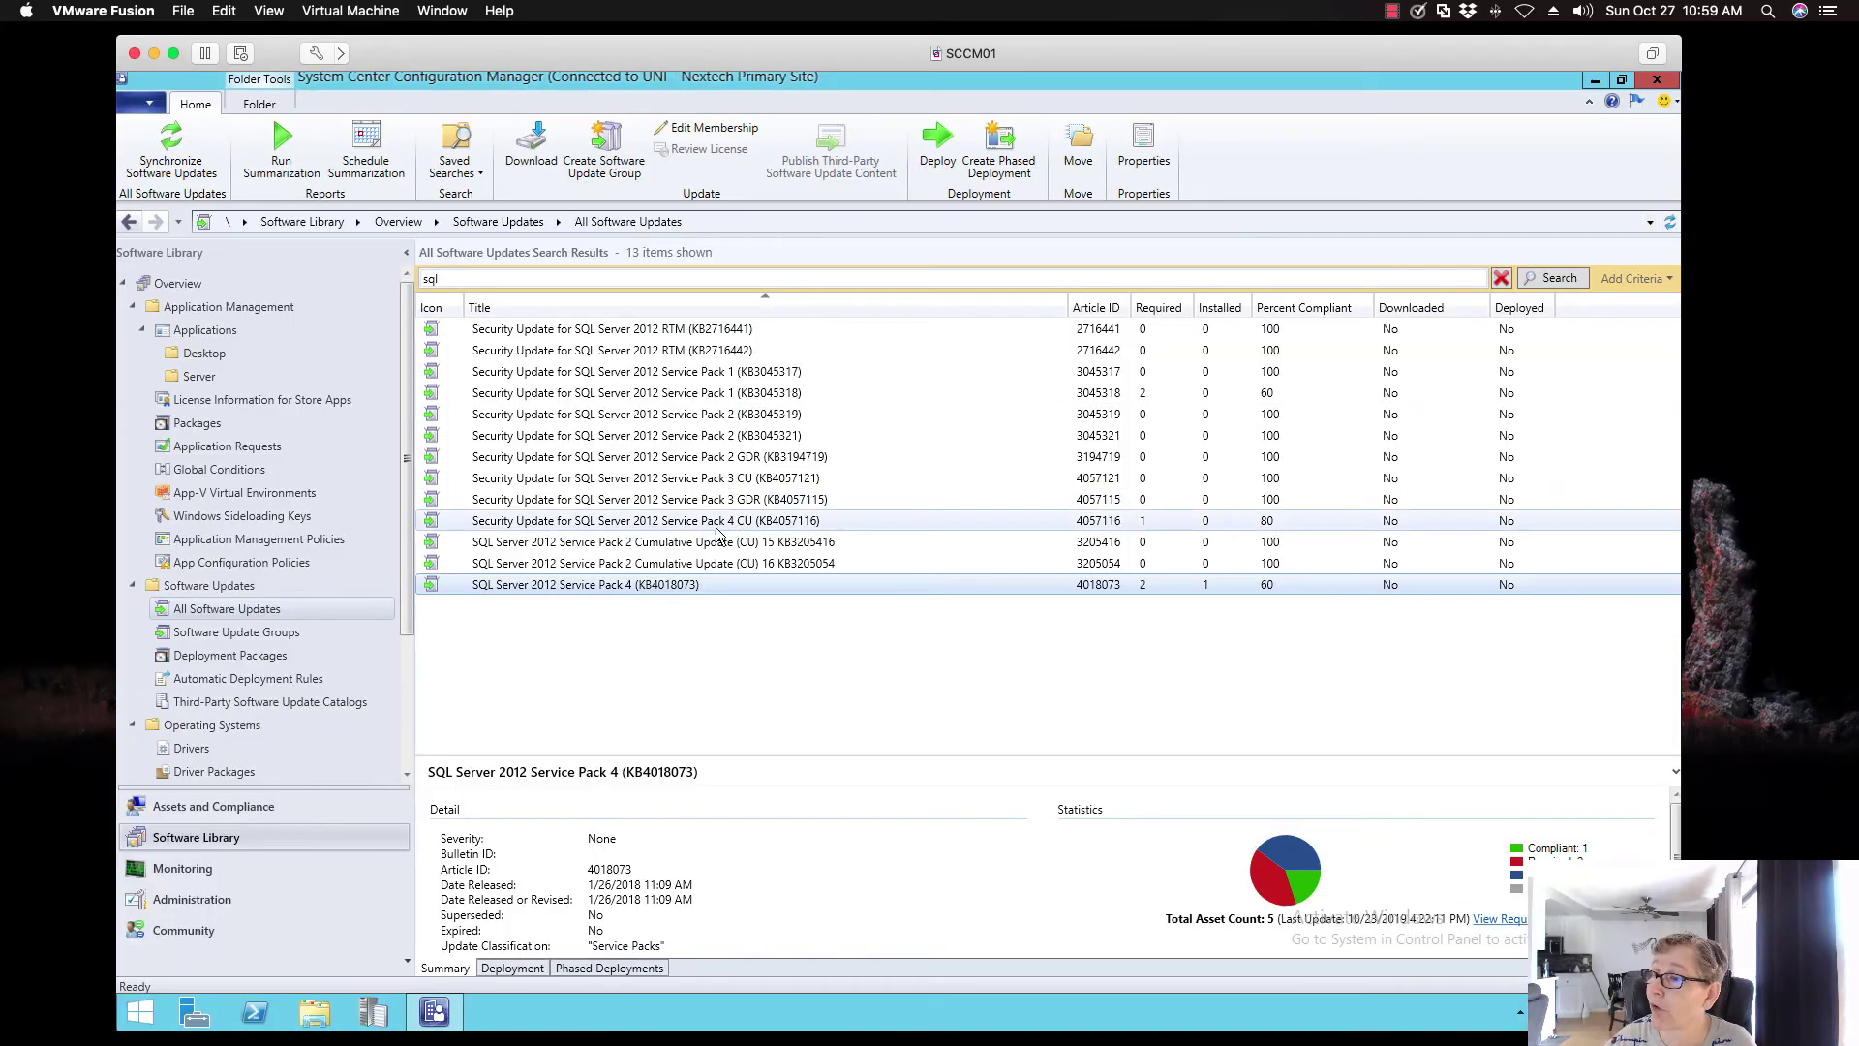
left_click(615, 587)
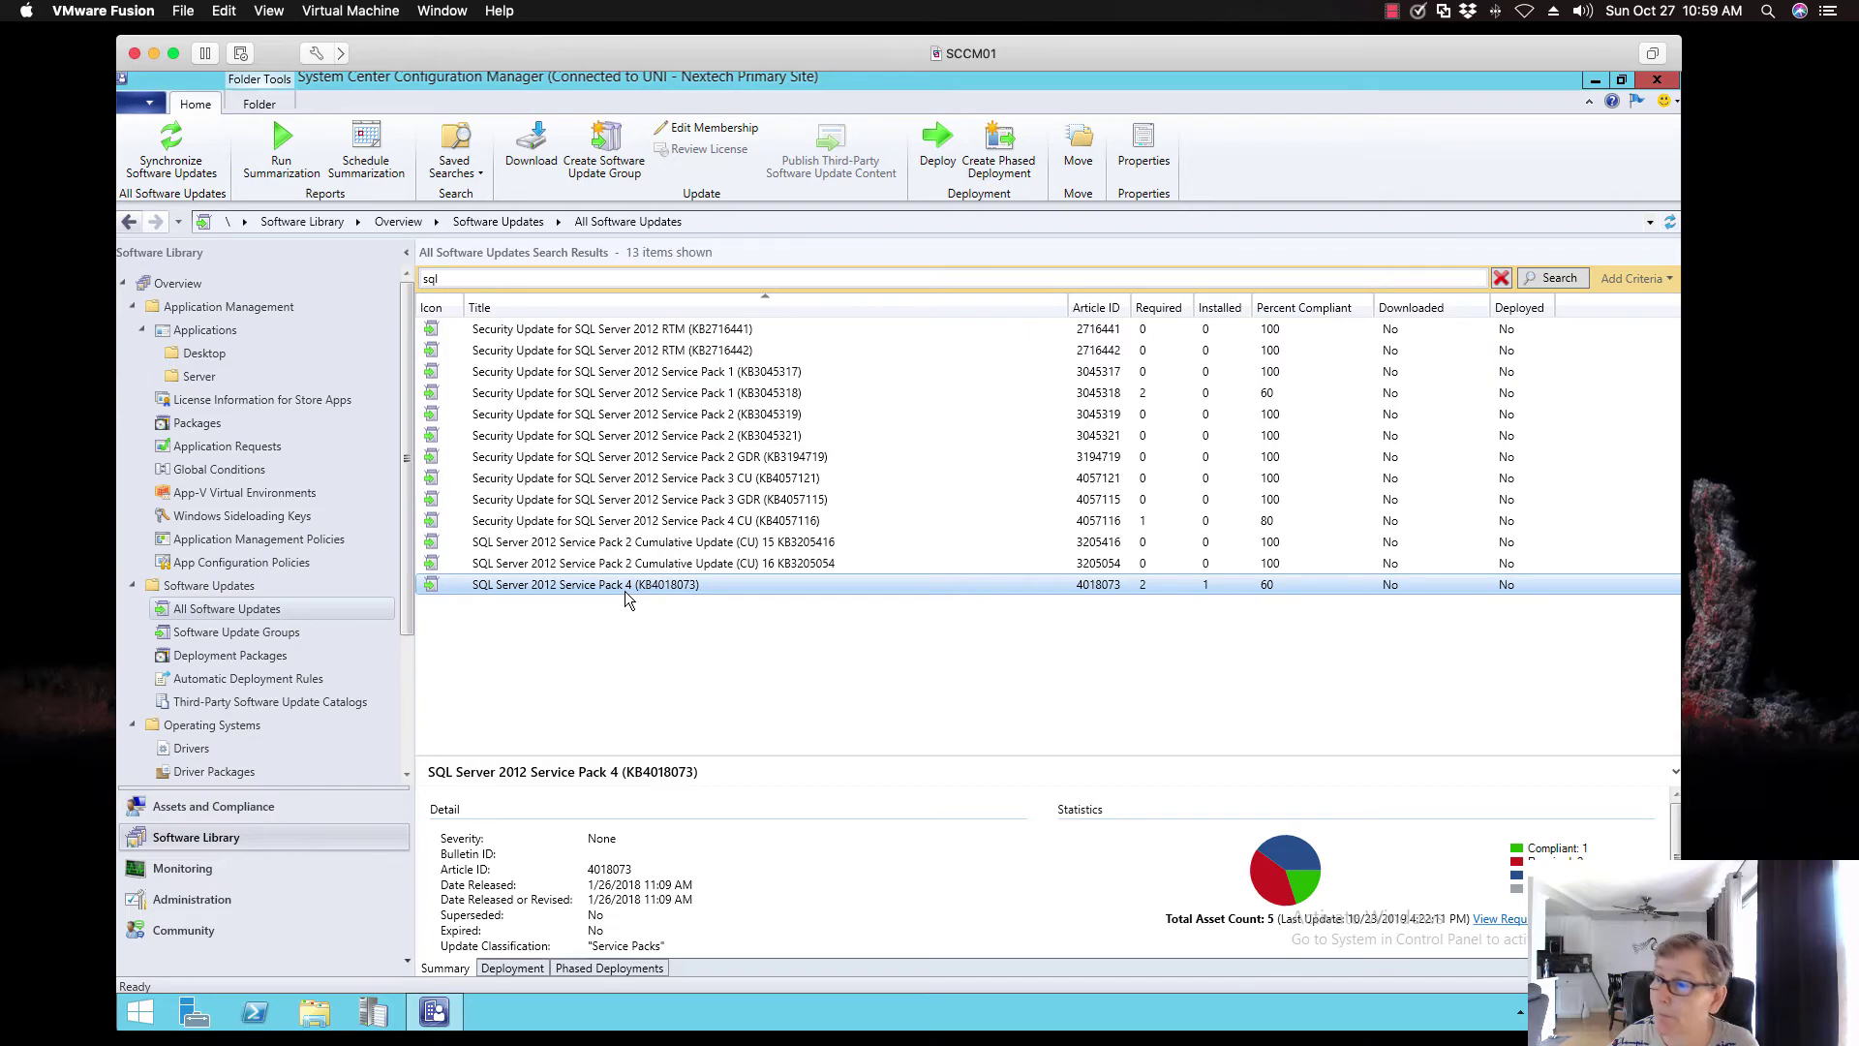
right_click(625, 593)
Create a software update group named 'SQL 2012 SP4' from the Service Pack 4 update
left_click(639, 625)
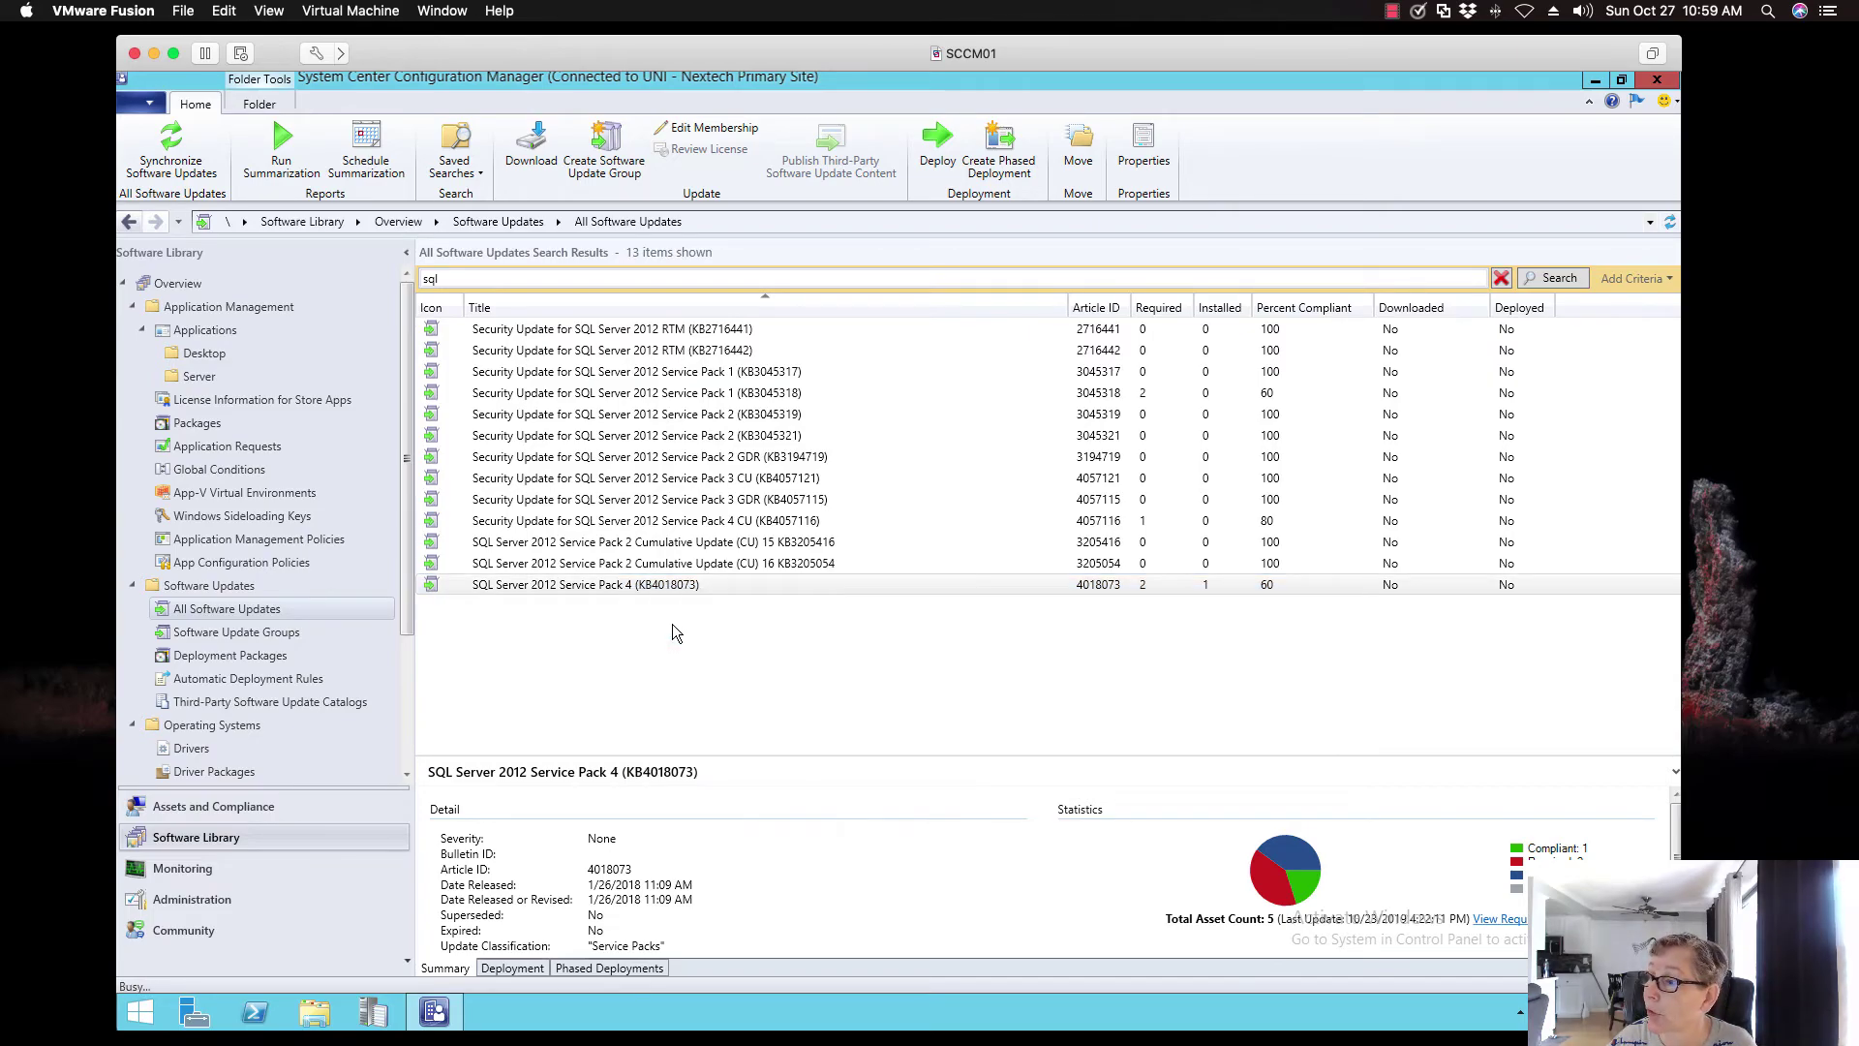
type("SQL 2012 SP4")
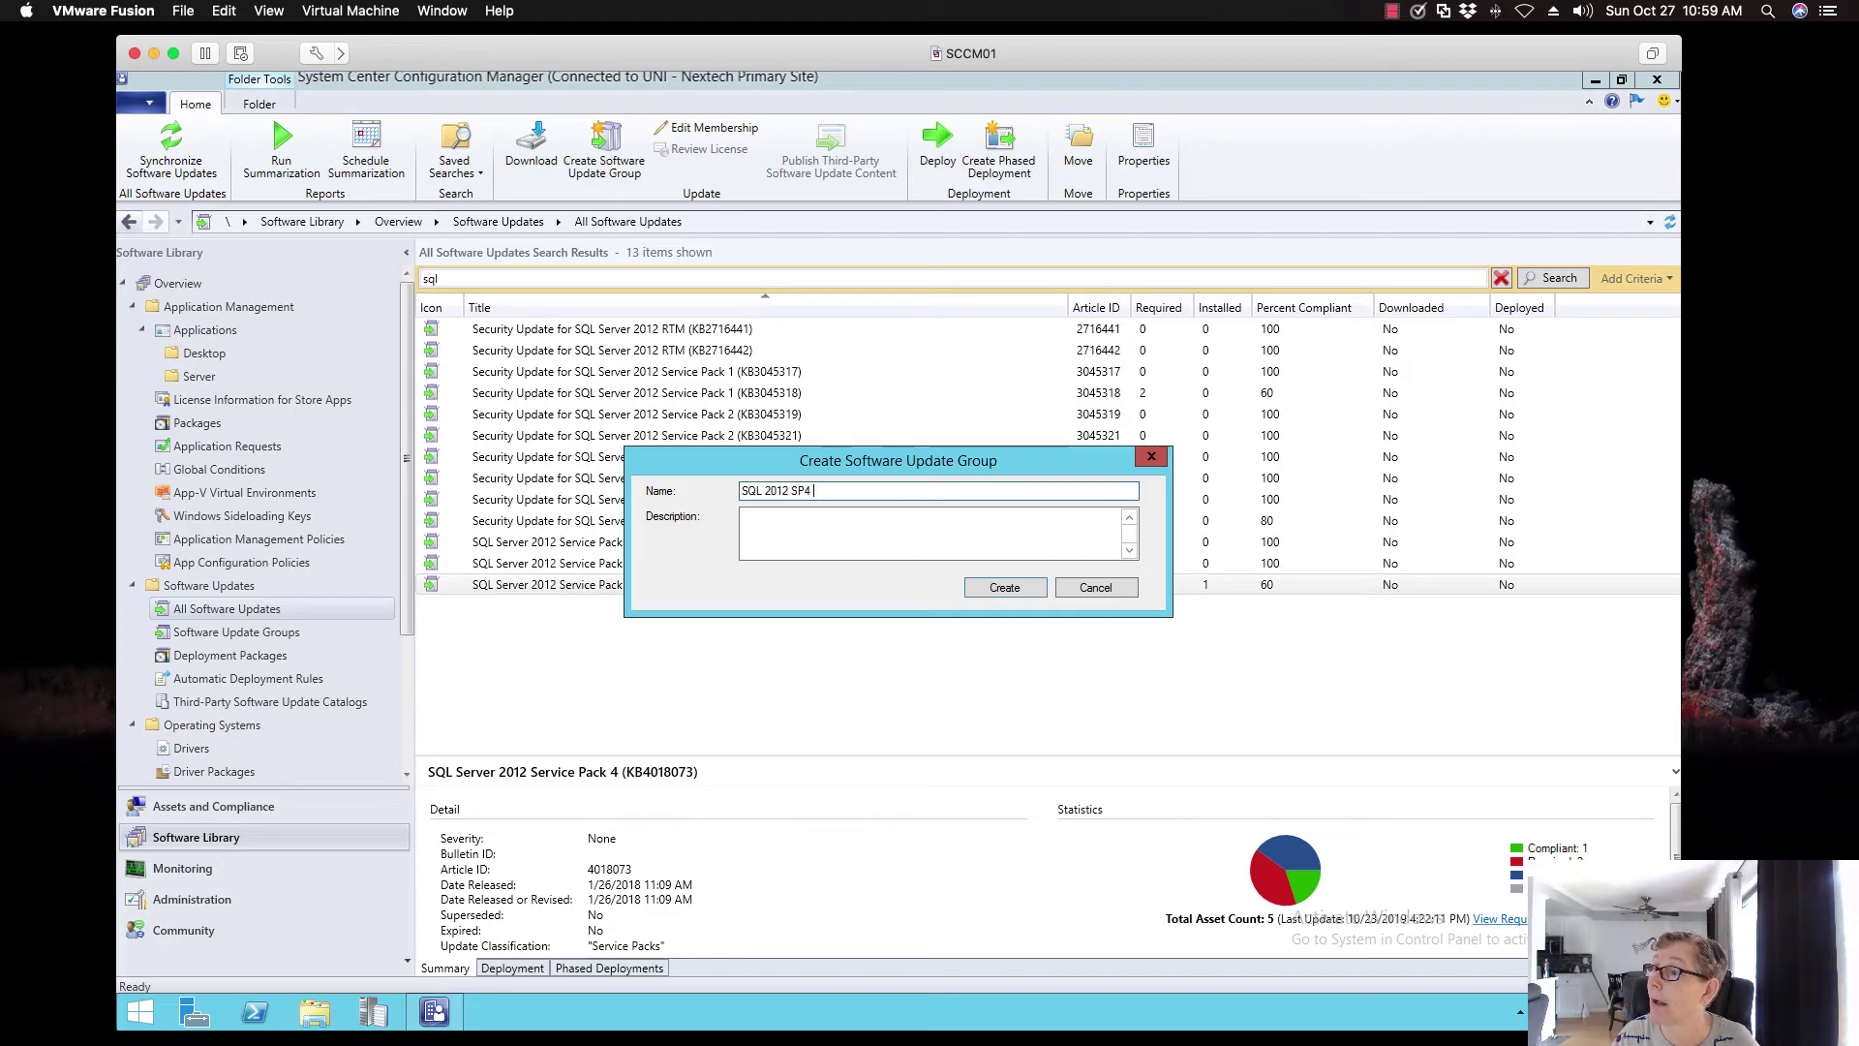
type(" Upd")
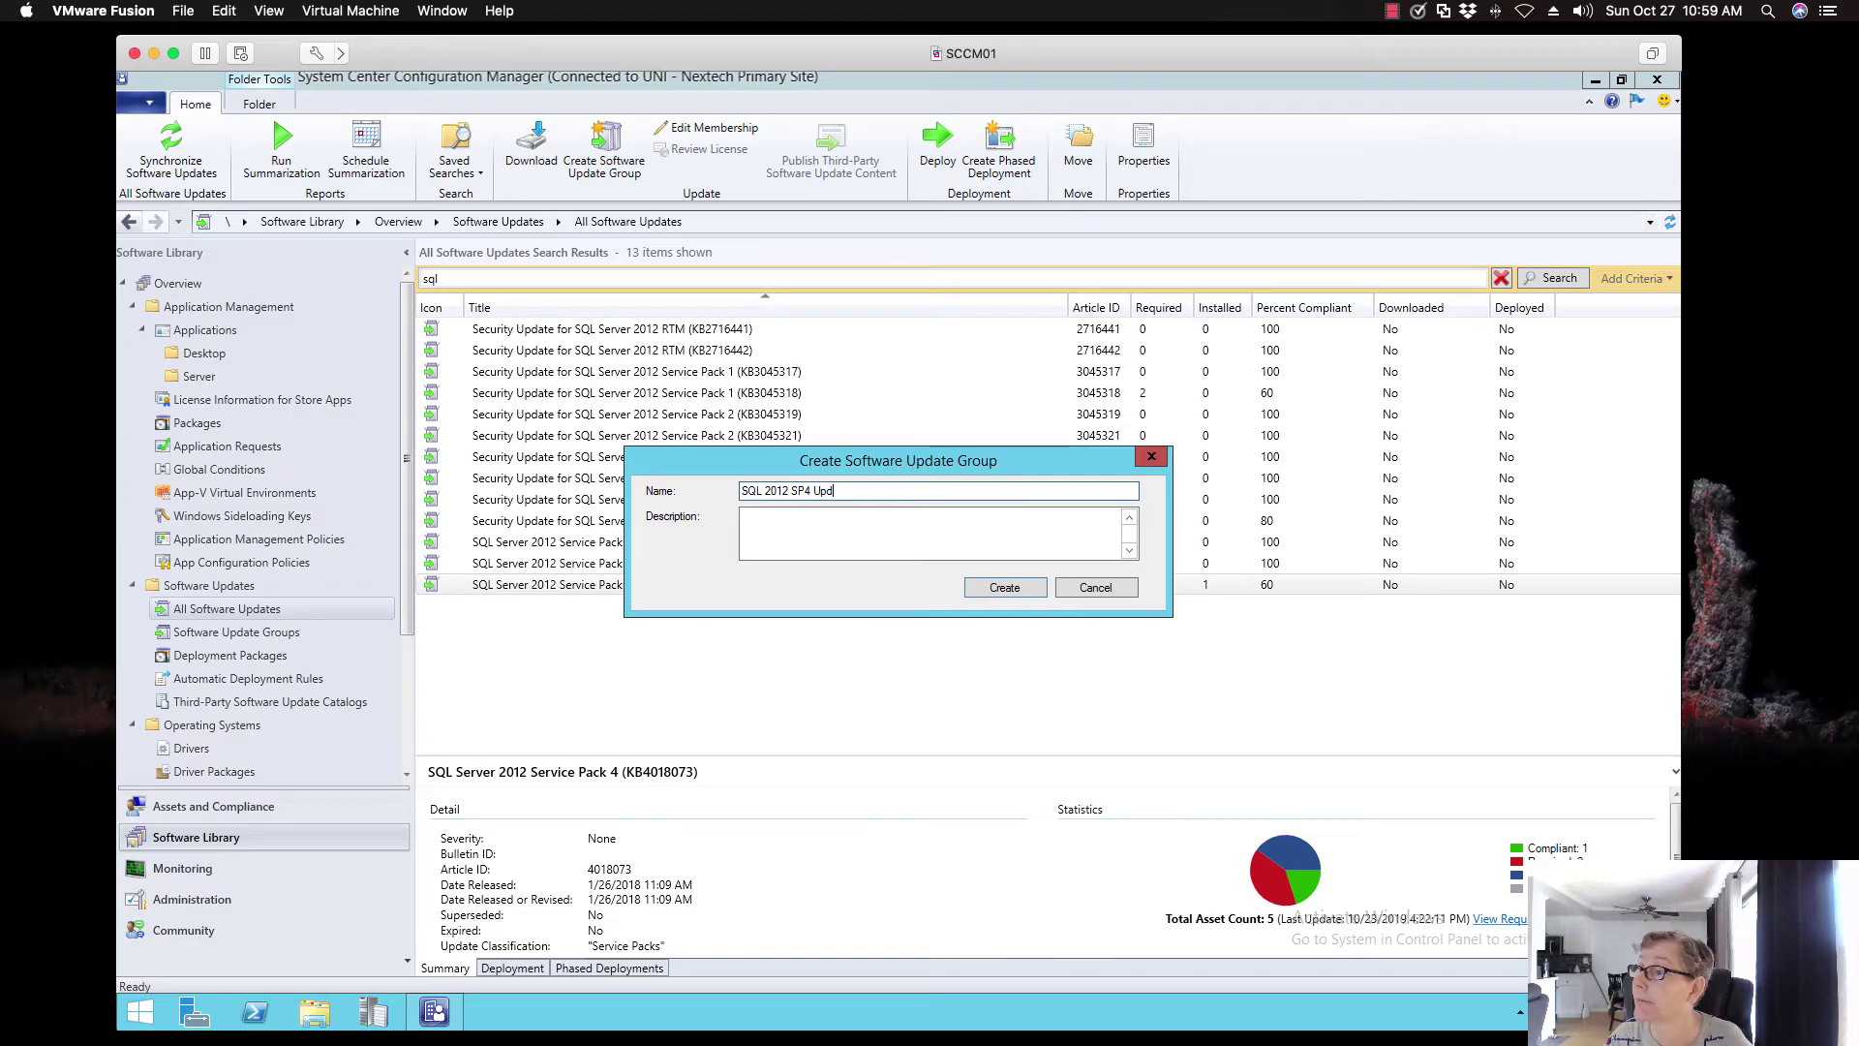
type("da")
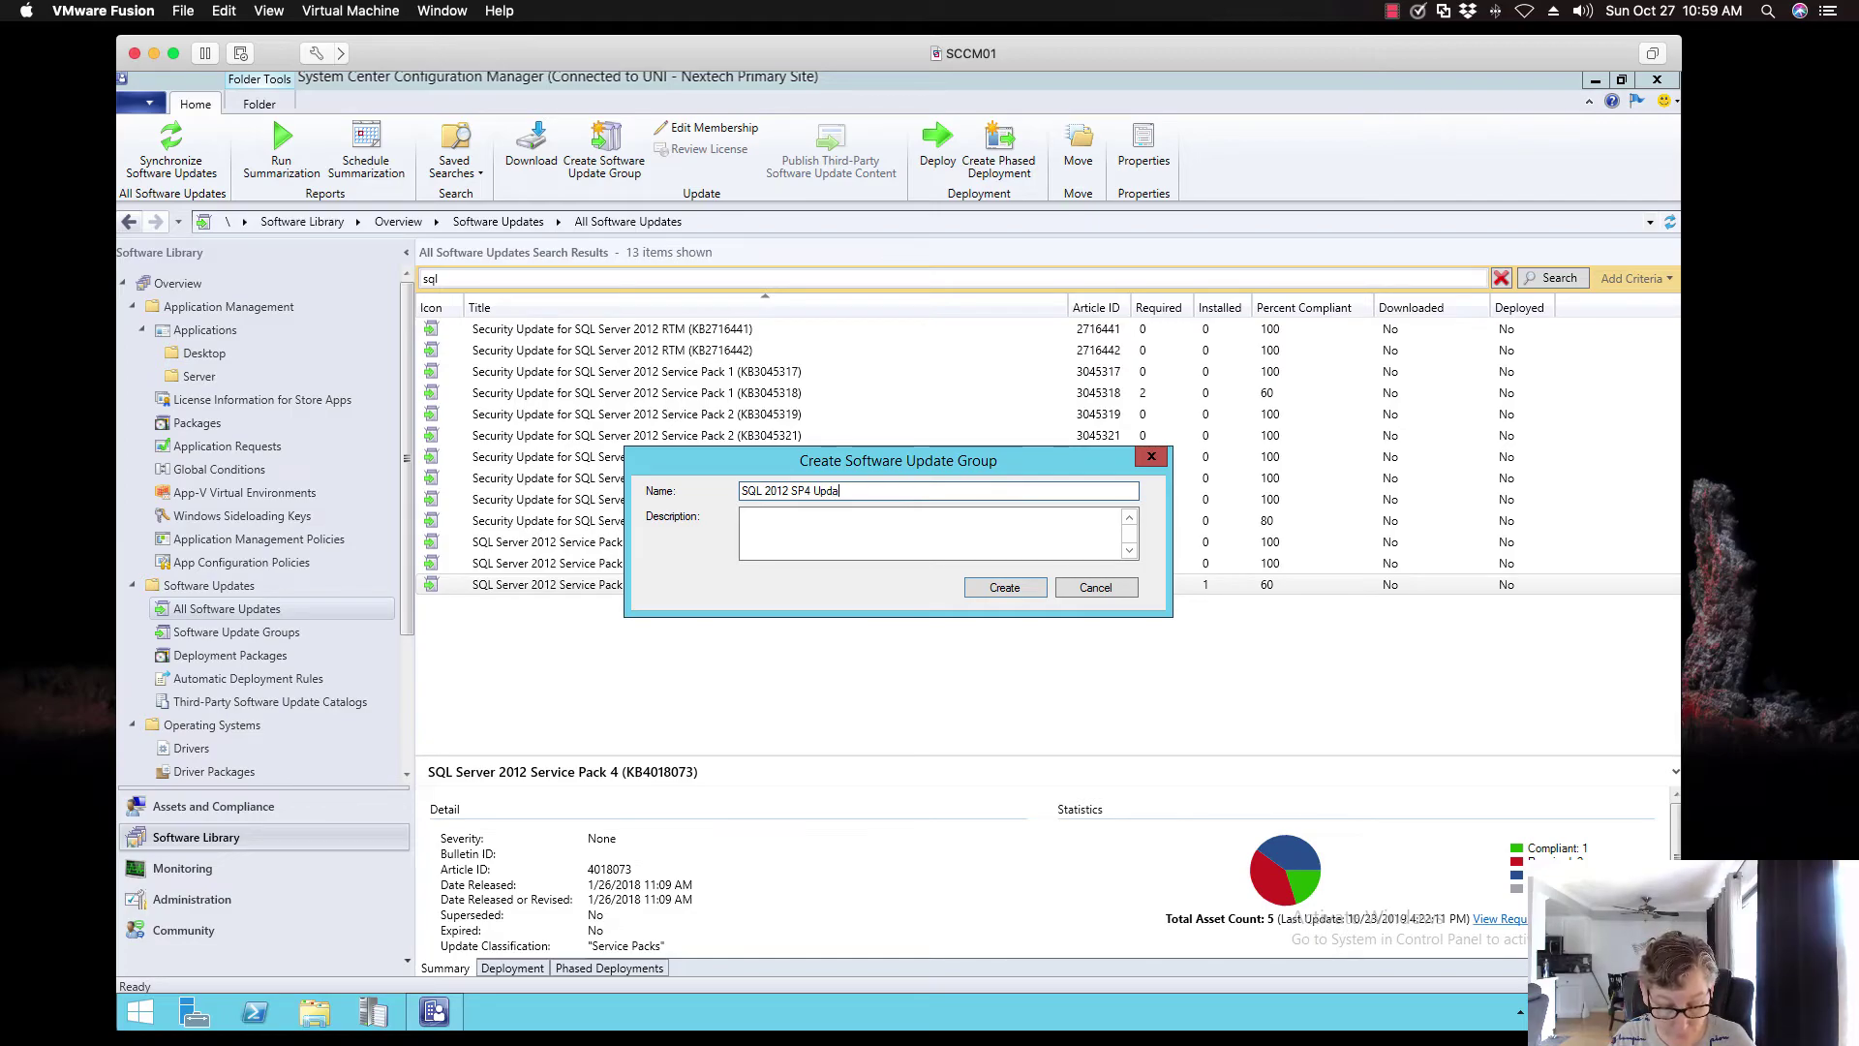
key("BackSpace")
key("BackSpace")
key("BackSpace")
key("BackSpace")
key("BackSpace")
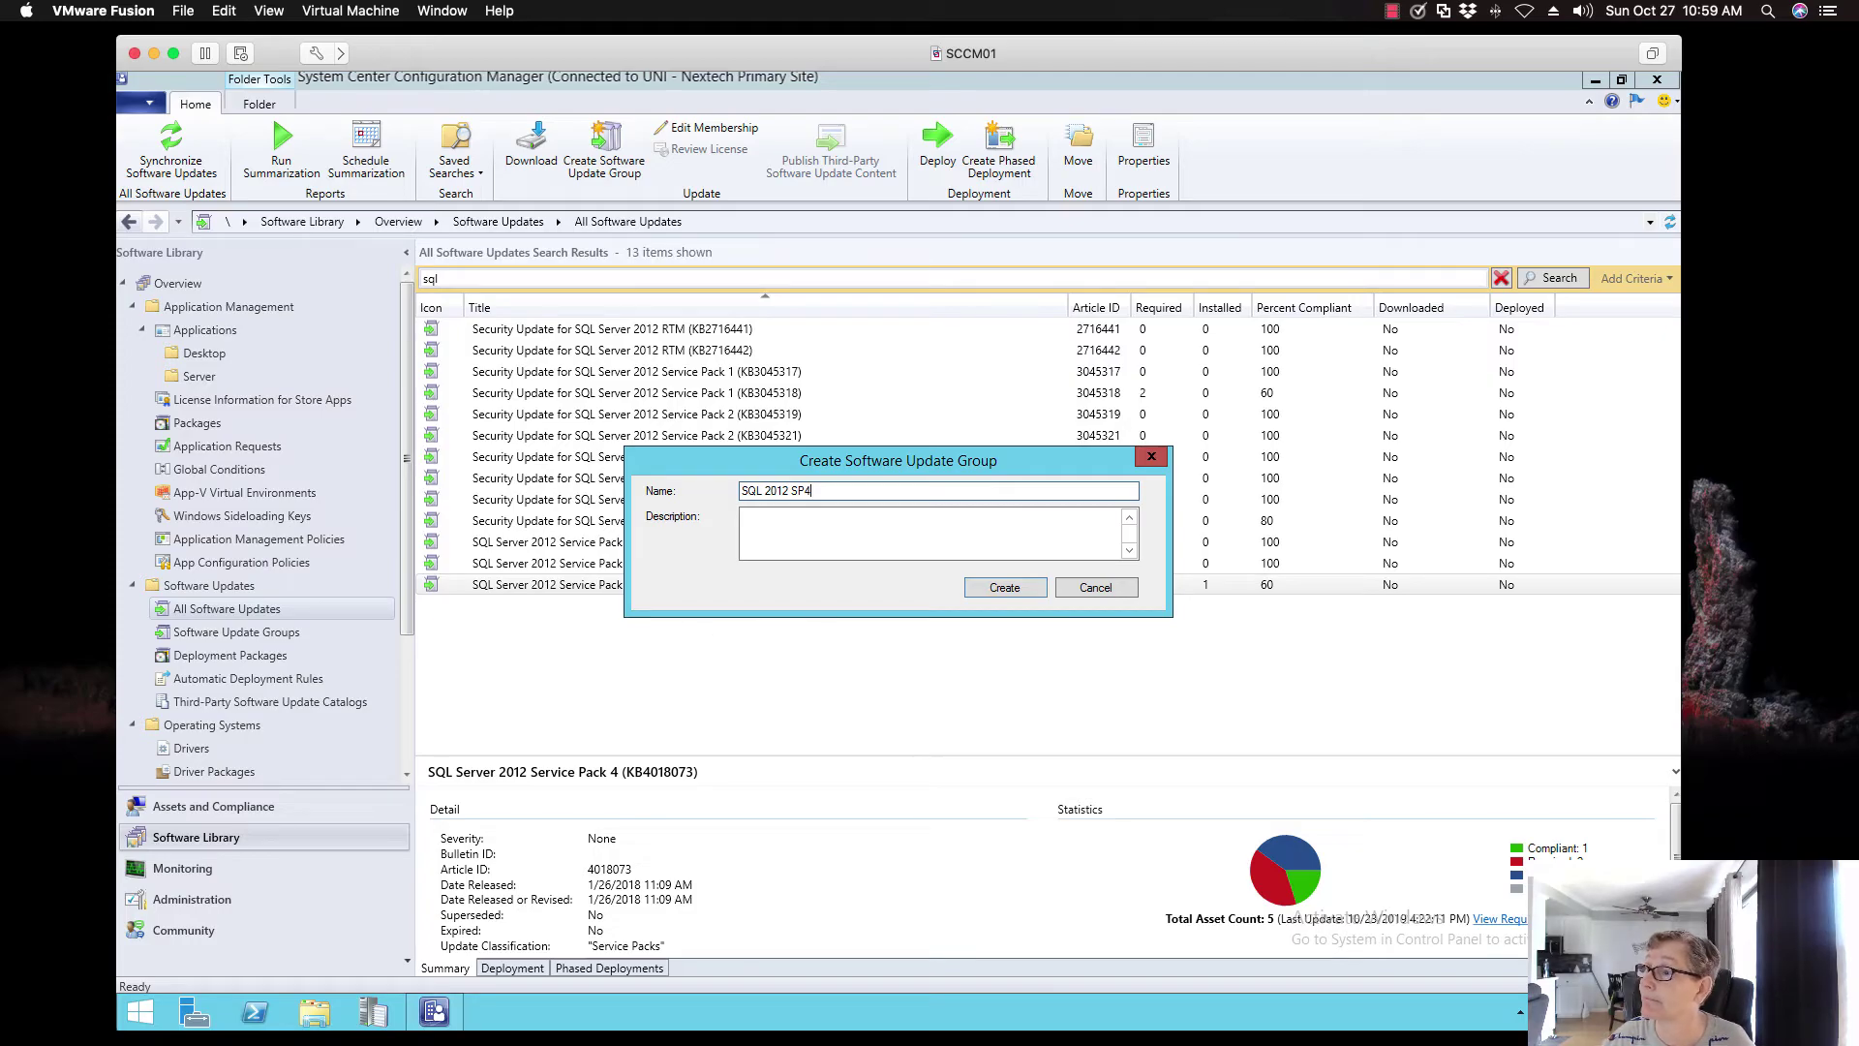
left_click(993, 587)
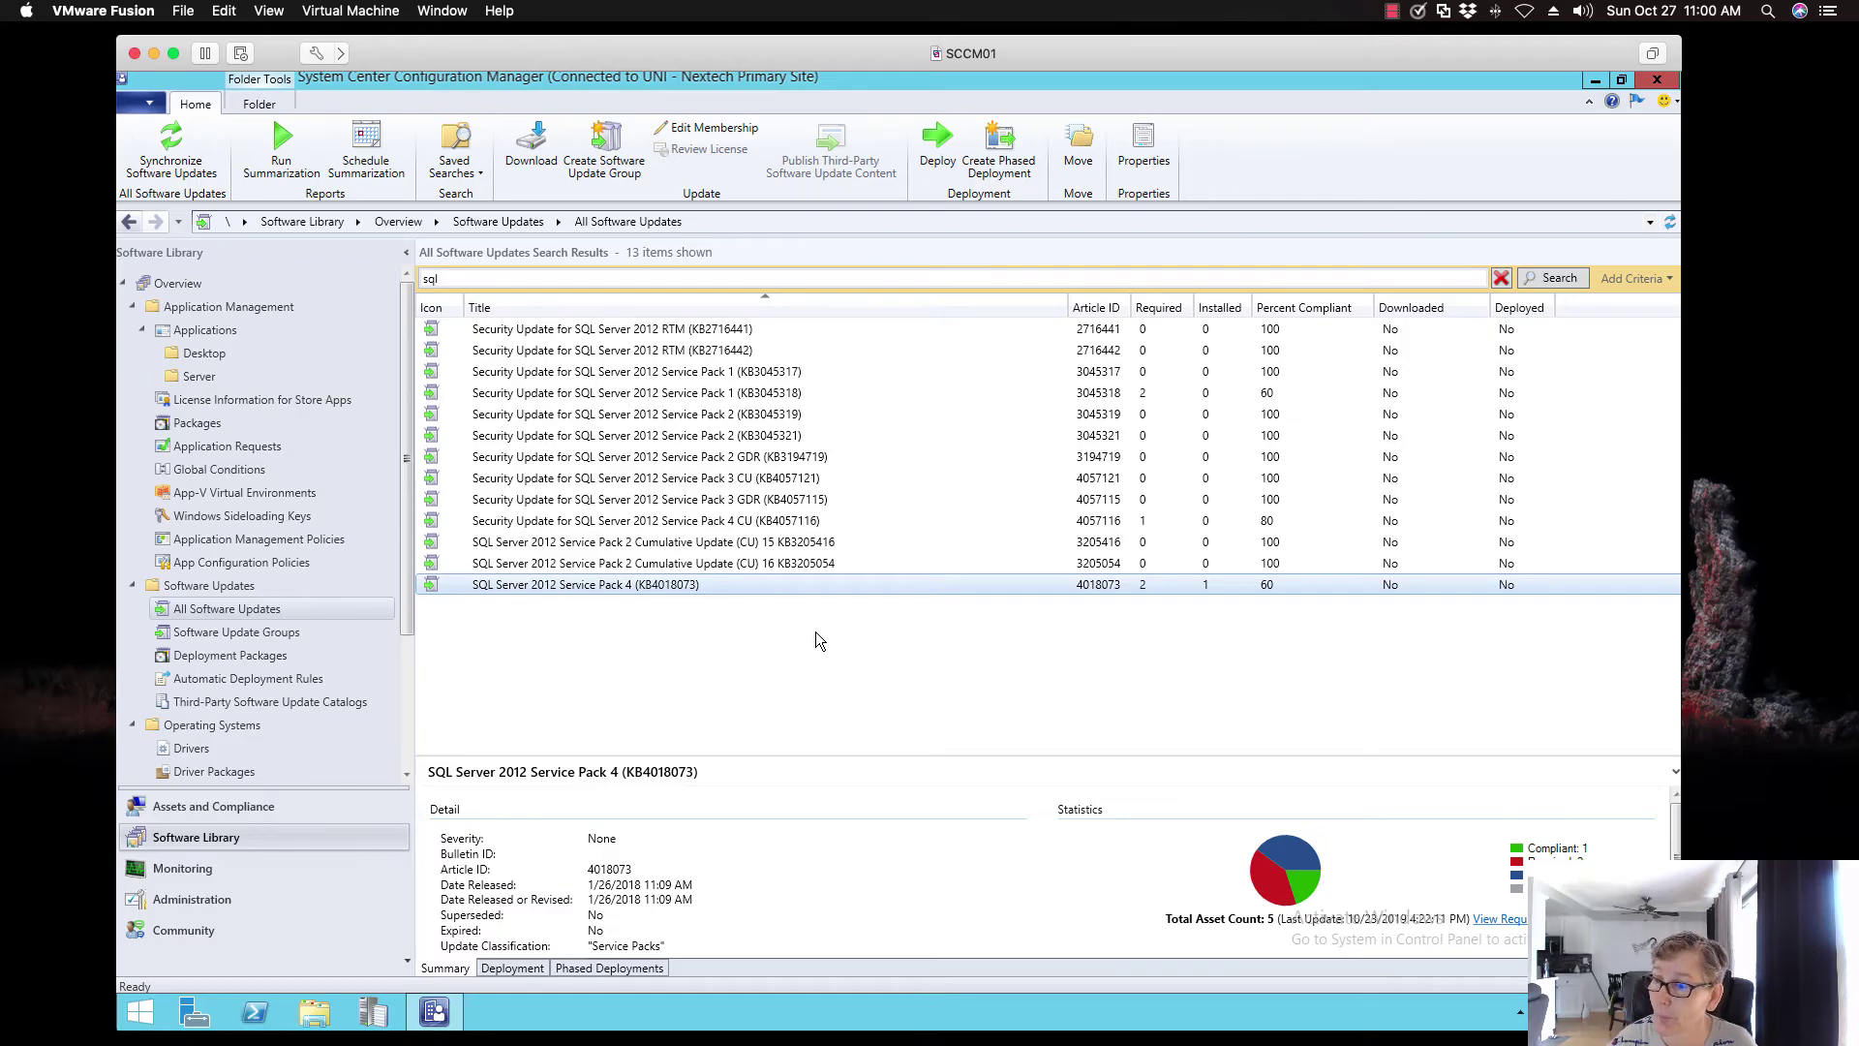
Find the SQL 2012 SP4 group under Software Update Groups and start its Download wizard
left_click(192, 629)
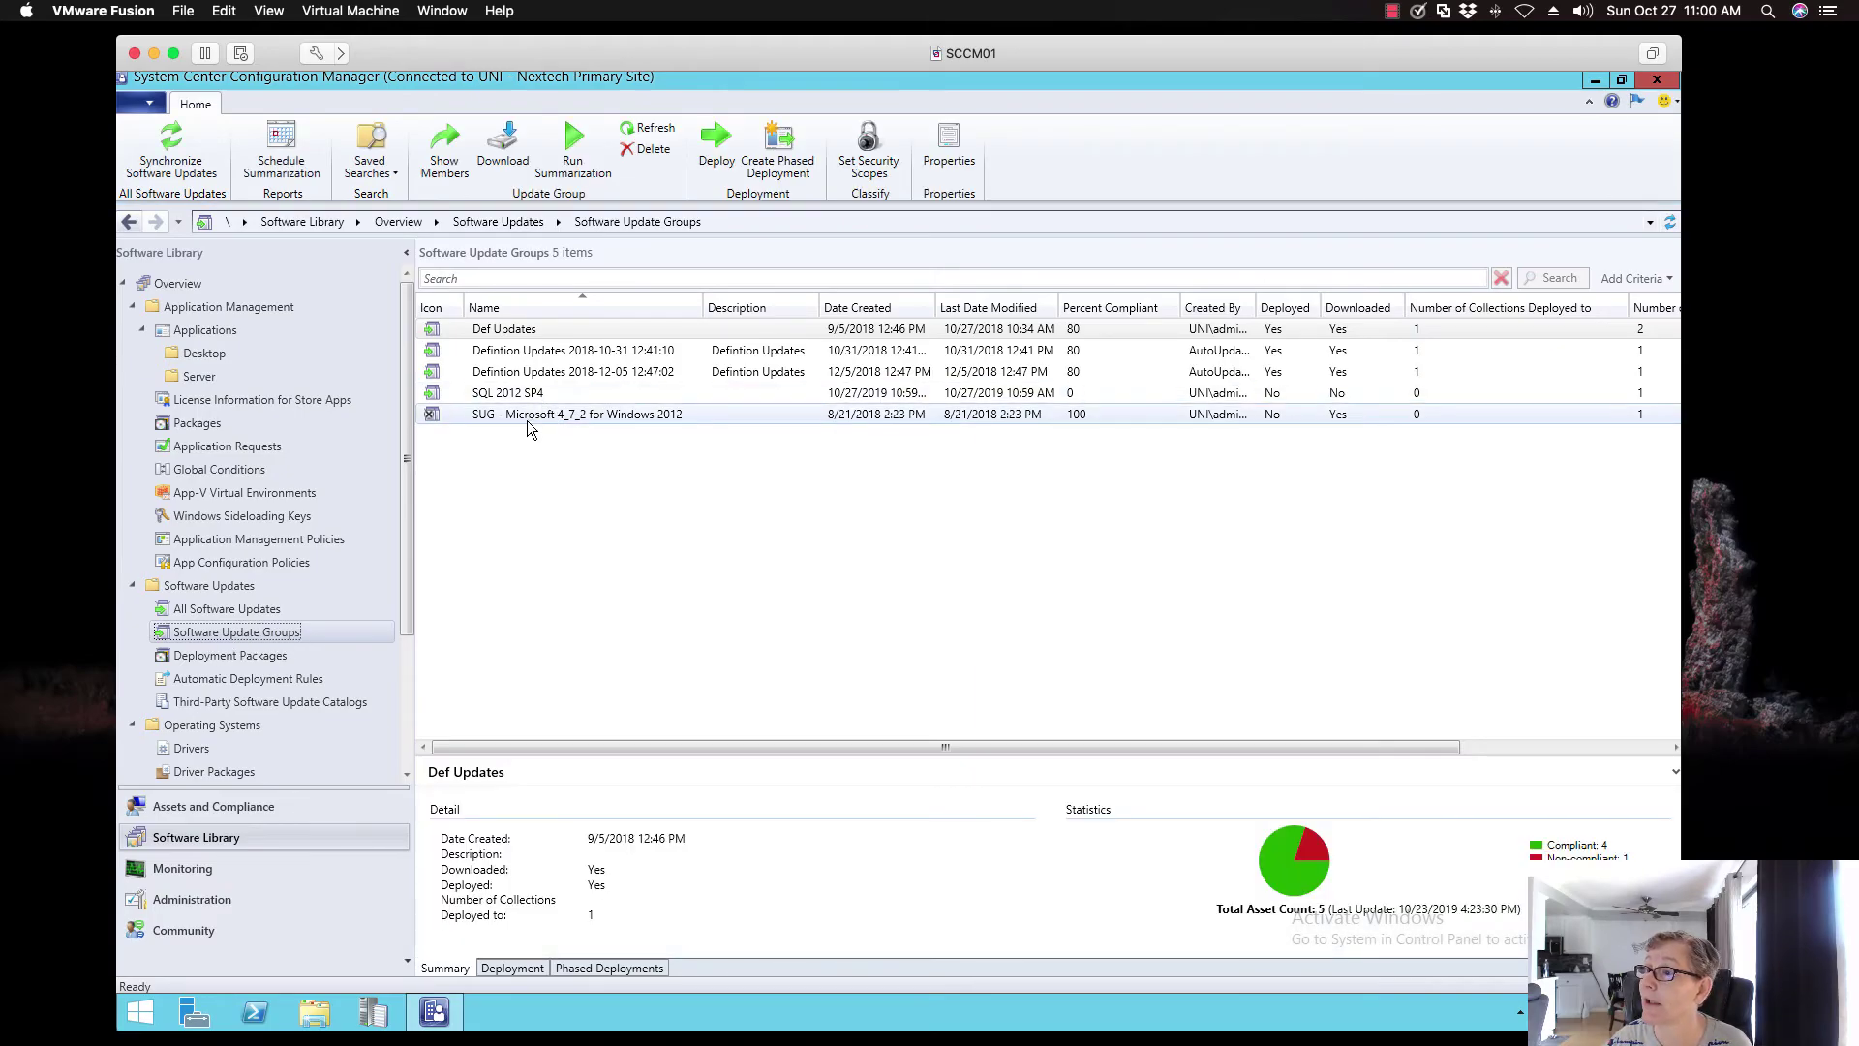
left_click(527, 416)
left_click(529, 392)
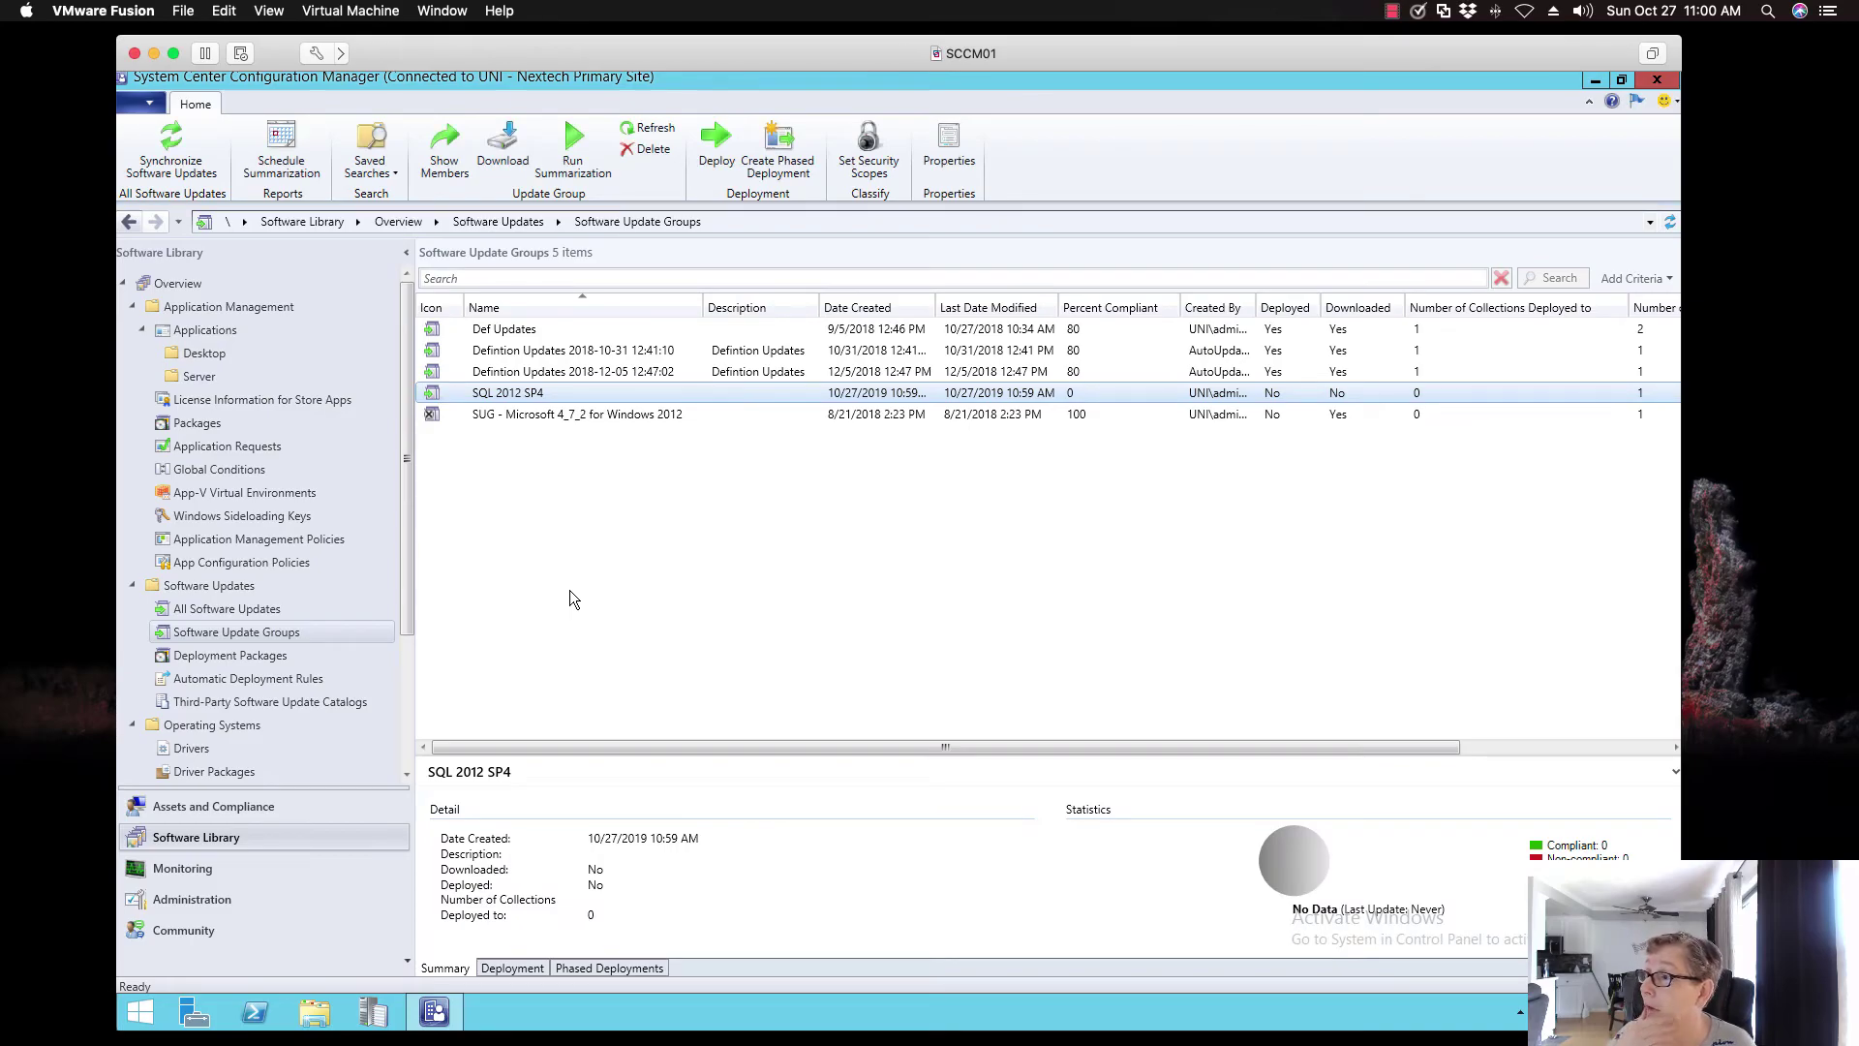
right_click(624, 389)
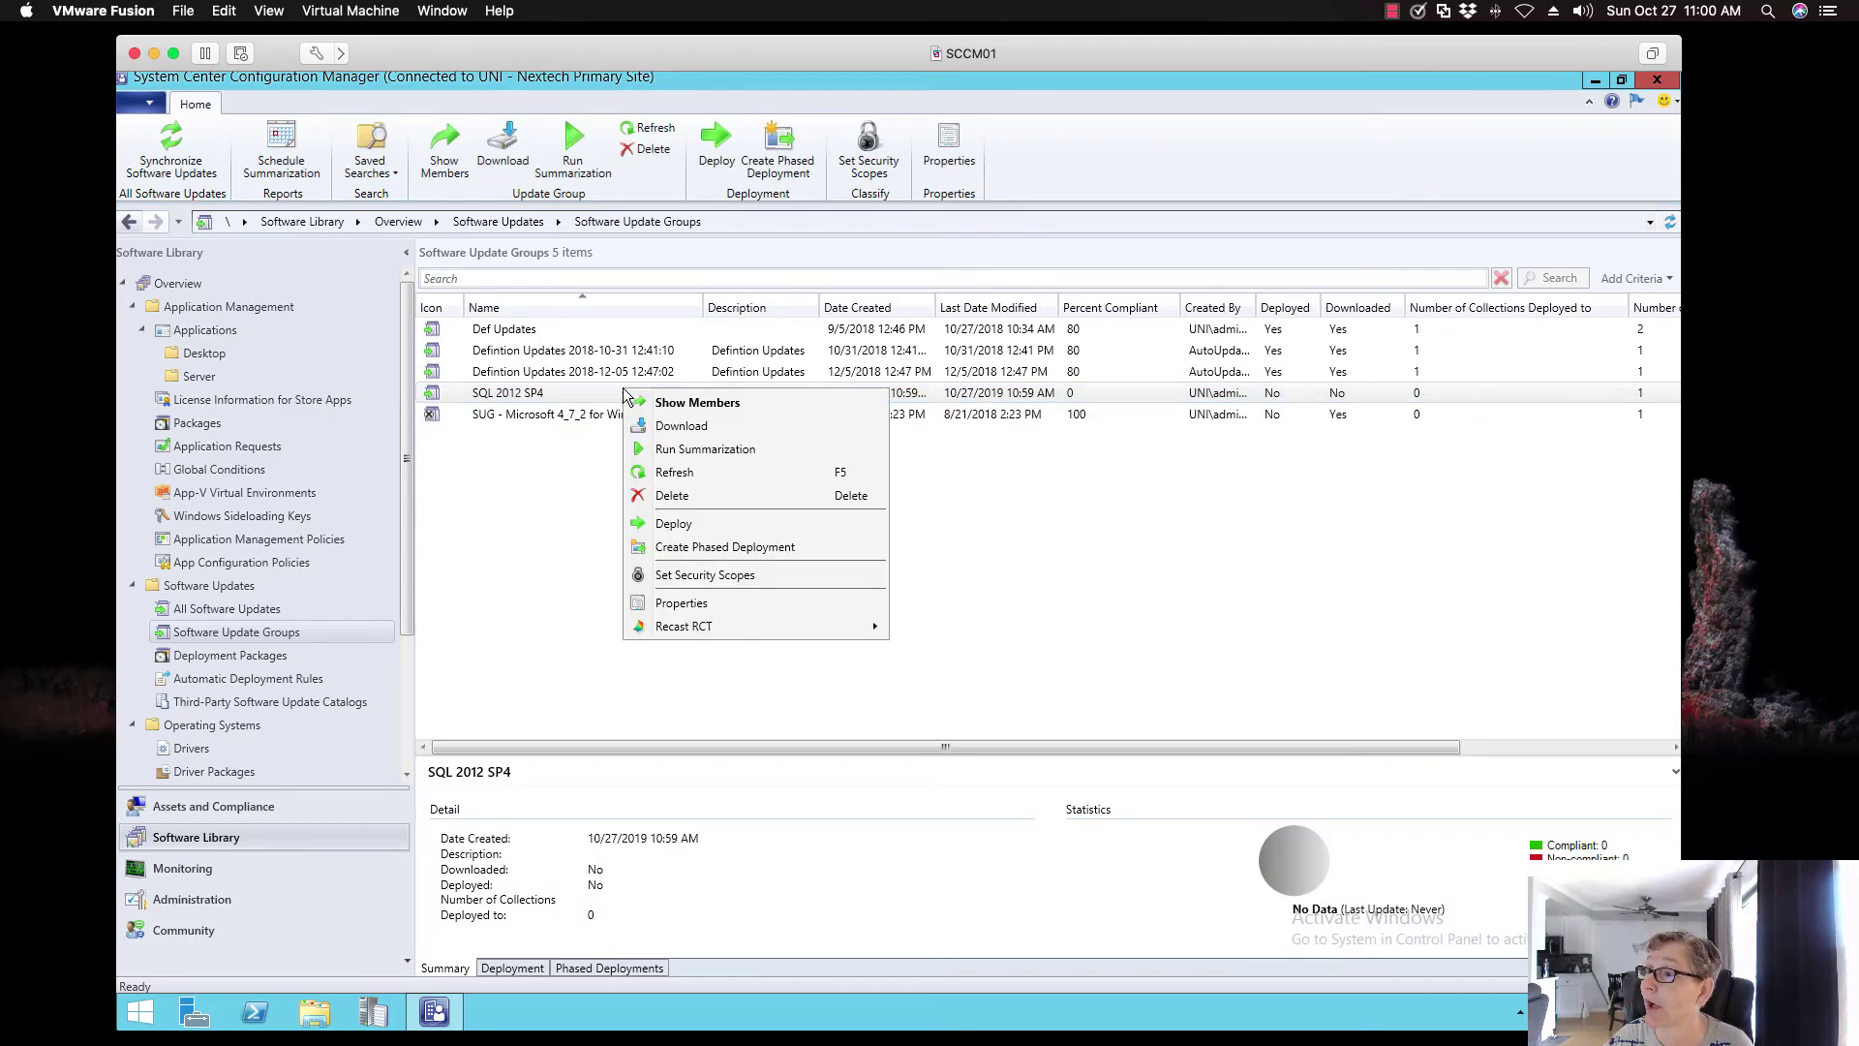
left_click(668, 427)
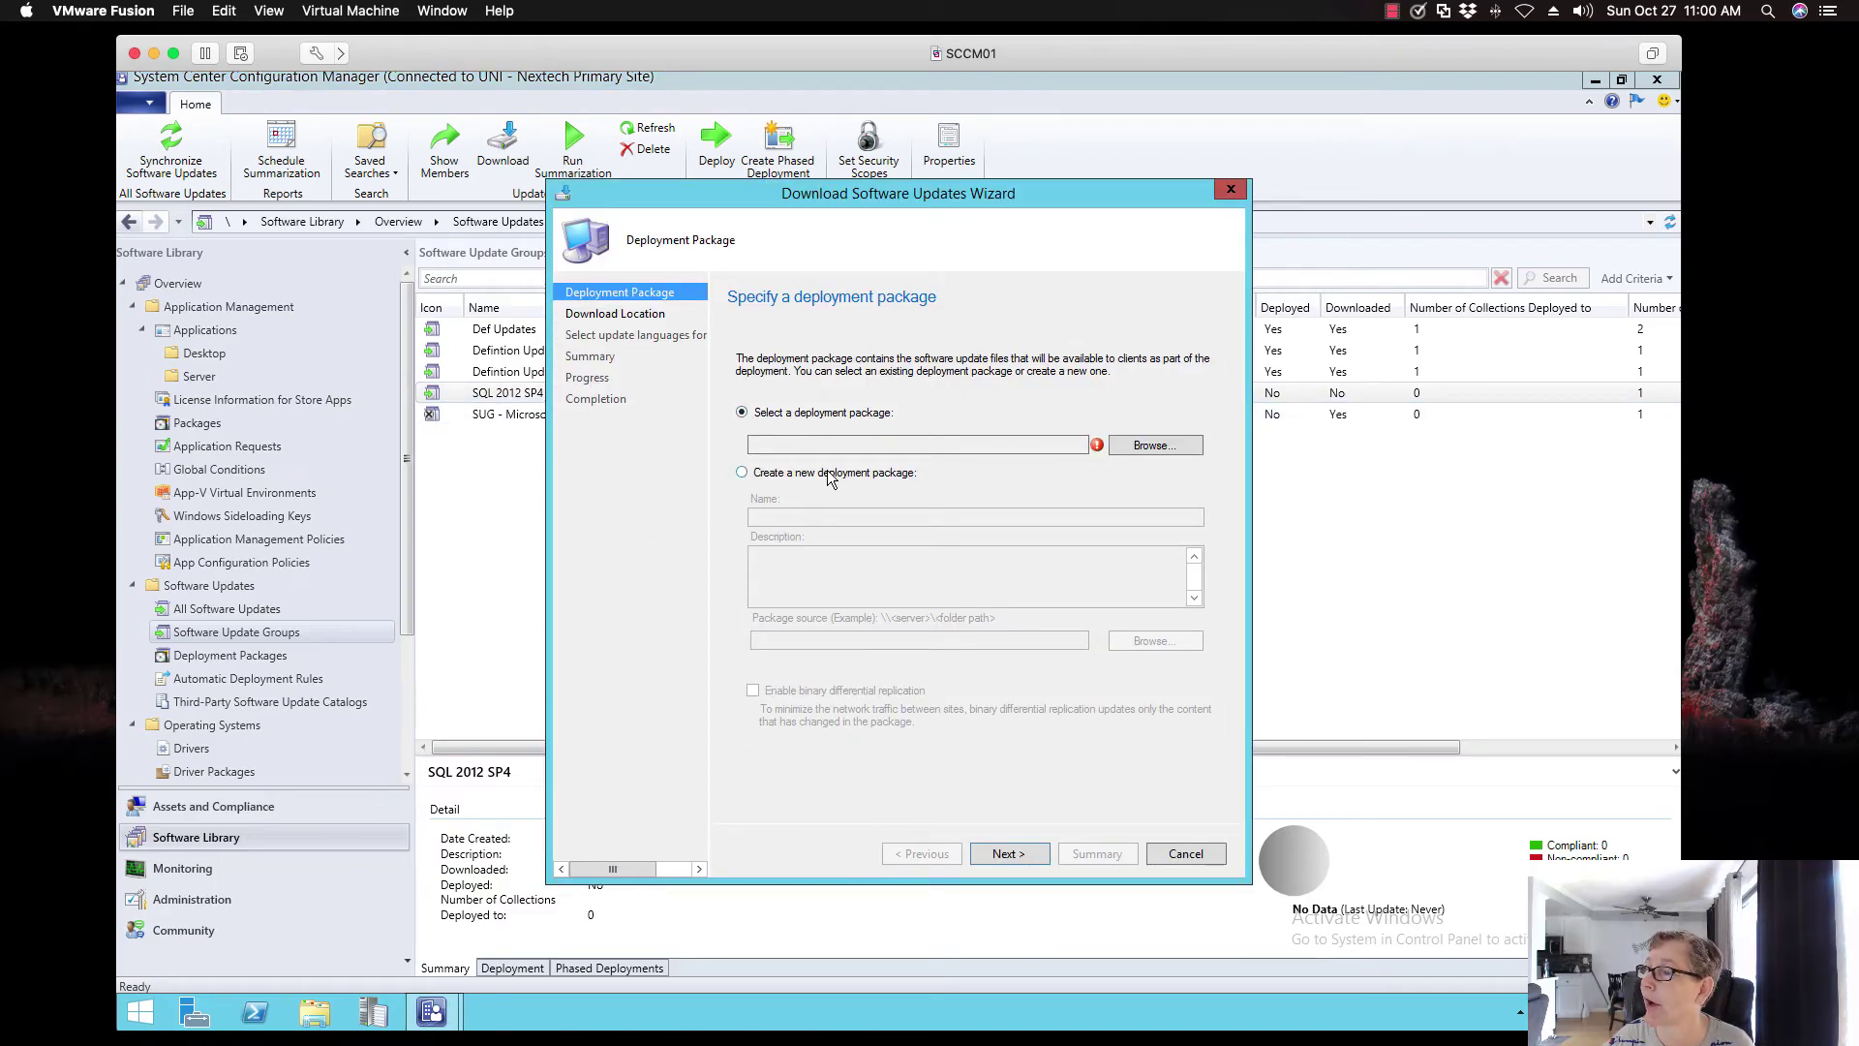
Create a new deployment package named 'SQL 2012 SP4' with package source starting \\sccm01
left_click(831, 475)
left_click(838, 518)
type("SQL 2012 SP4")
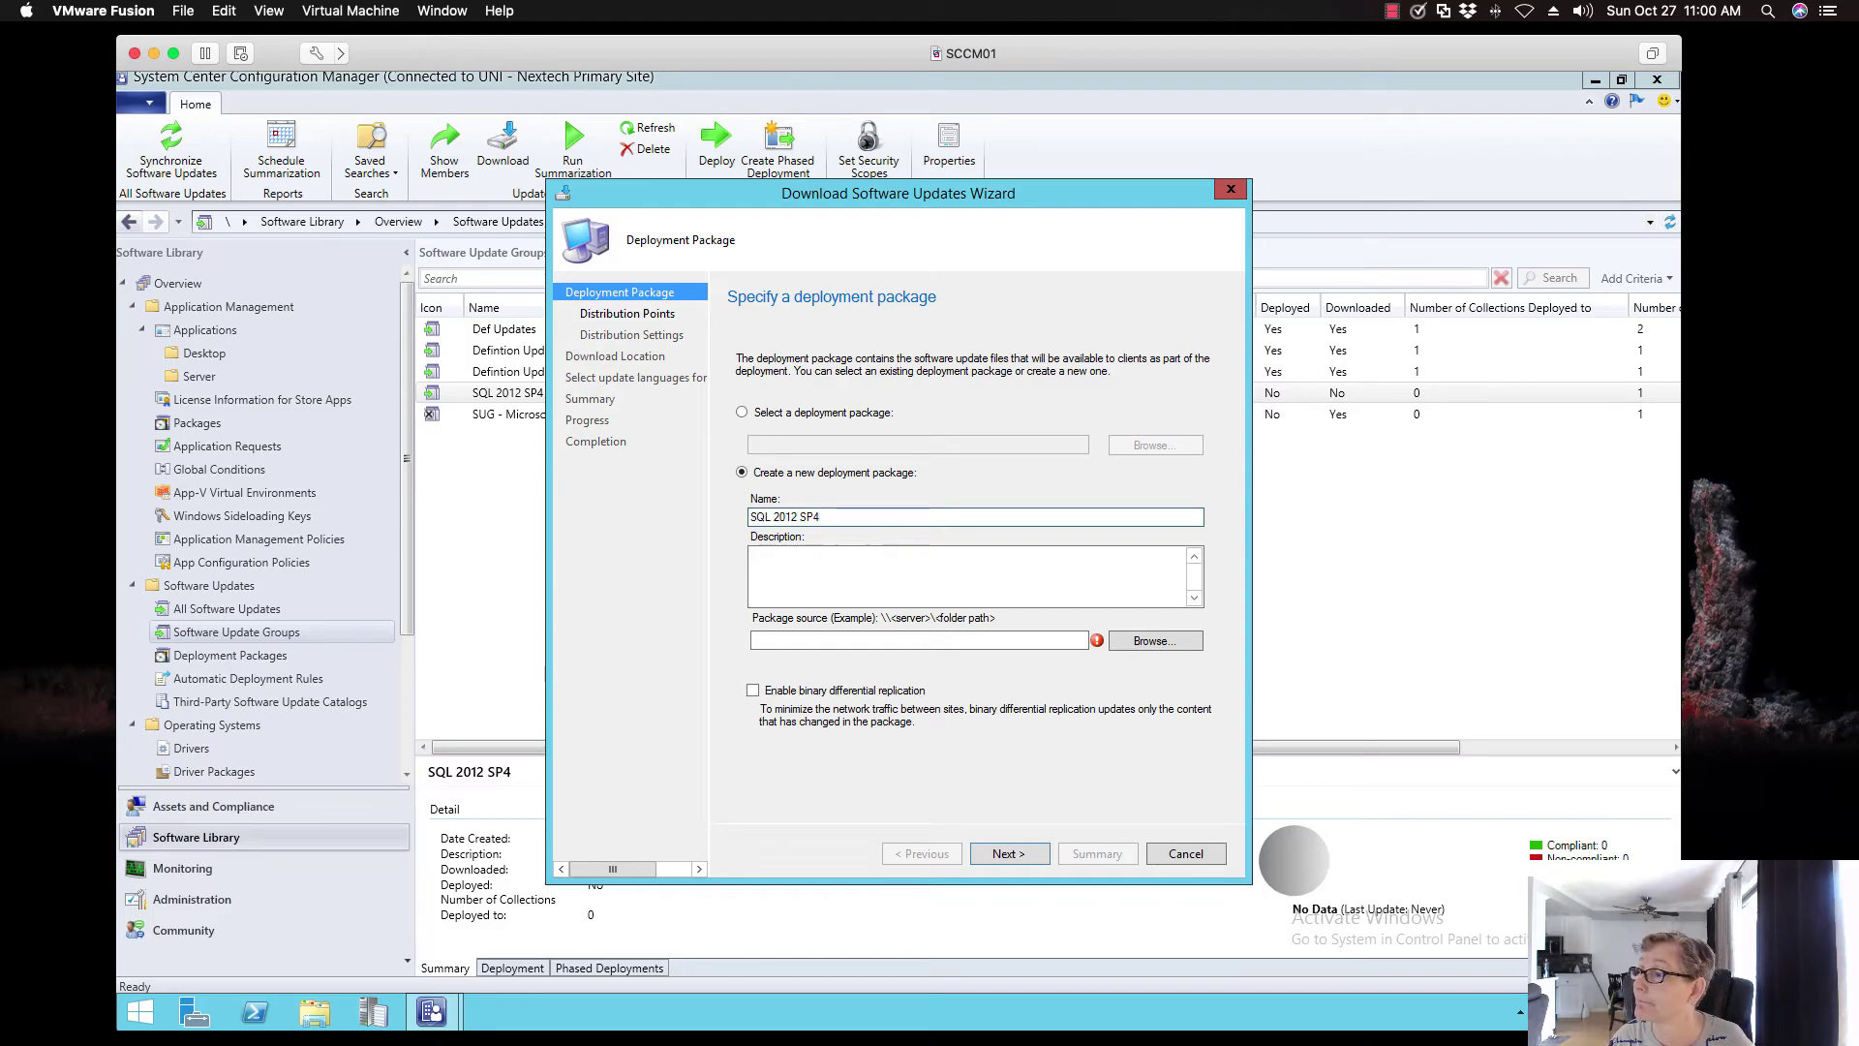
left_click(948, 641)
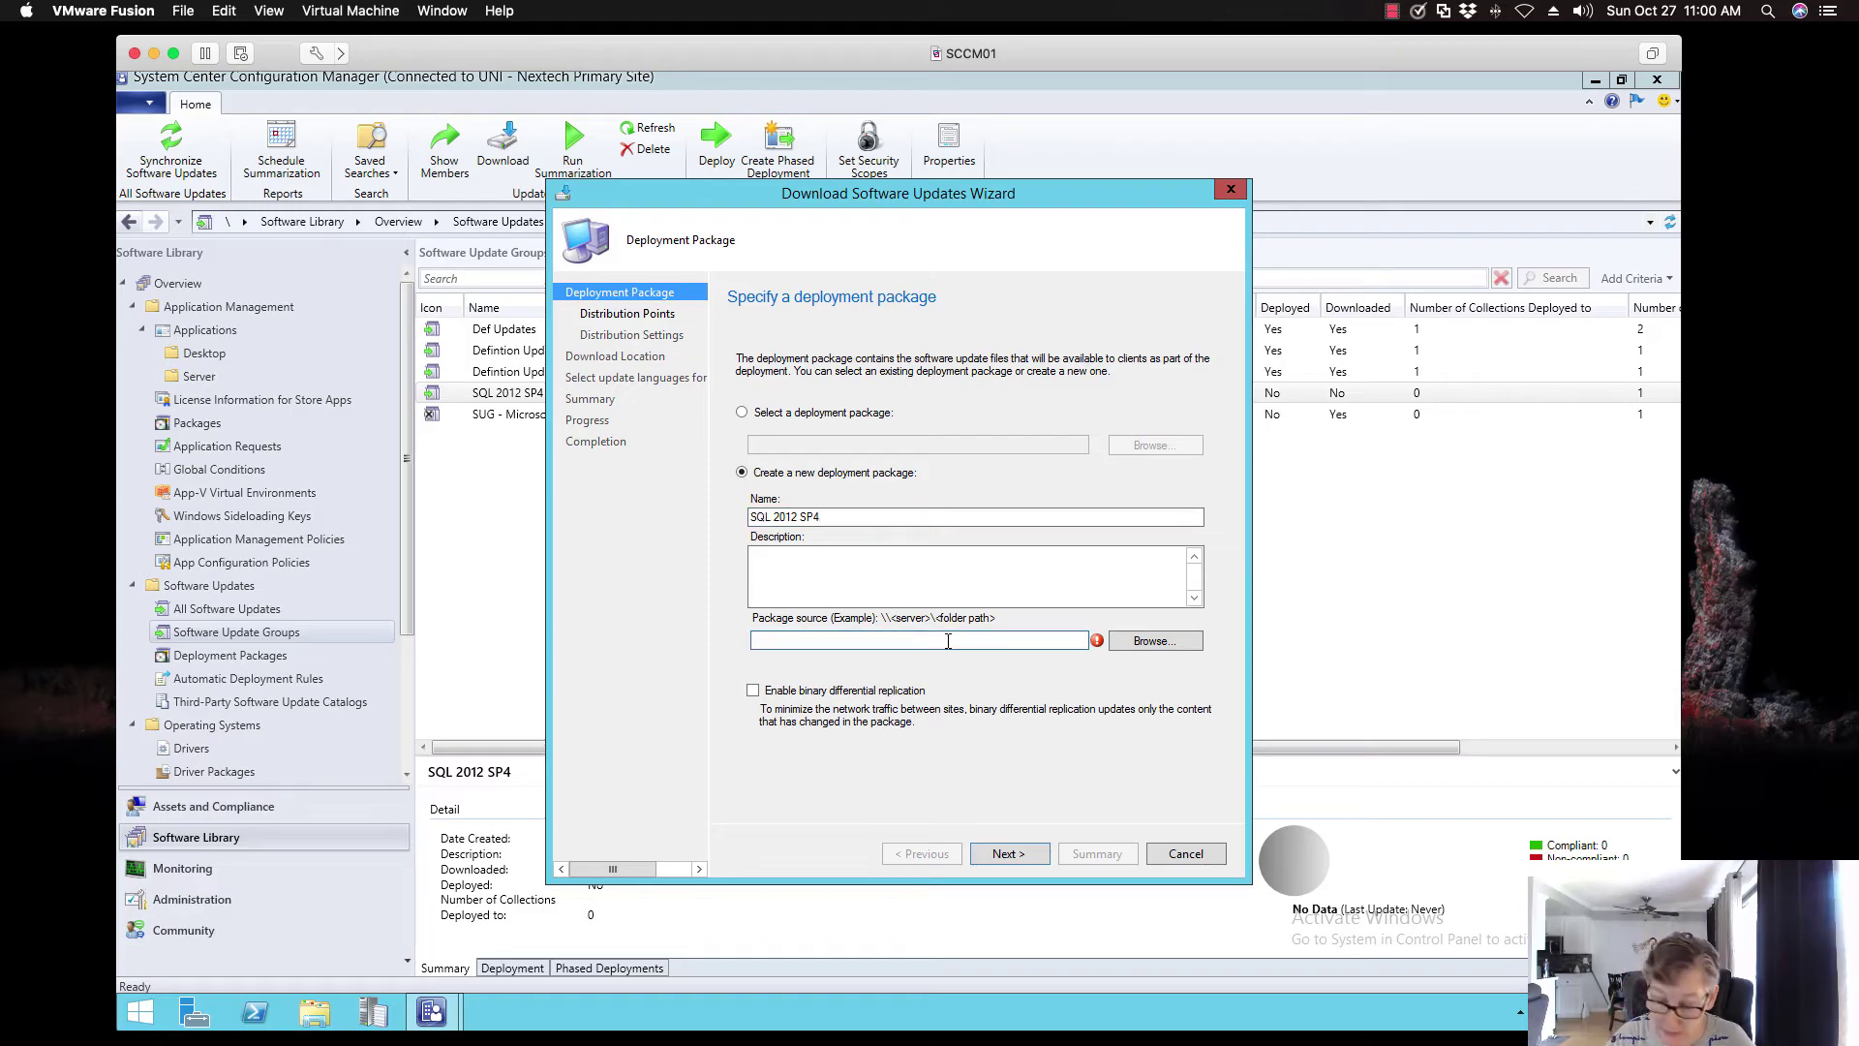
type("\\\\sccm01")
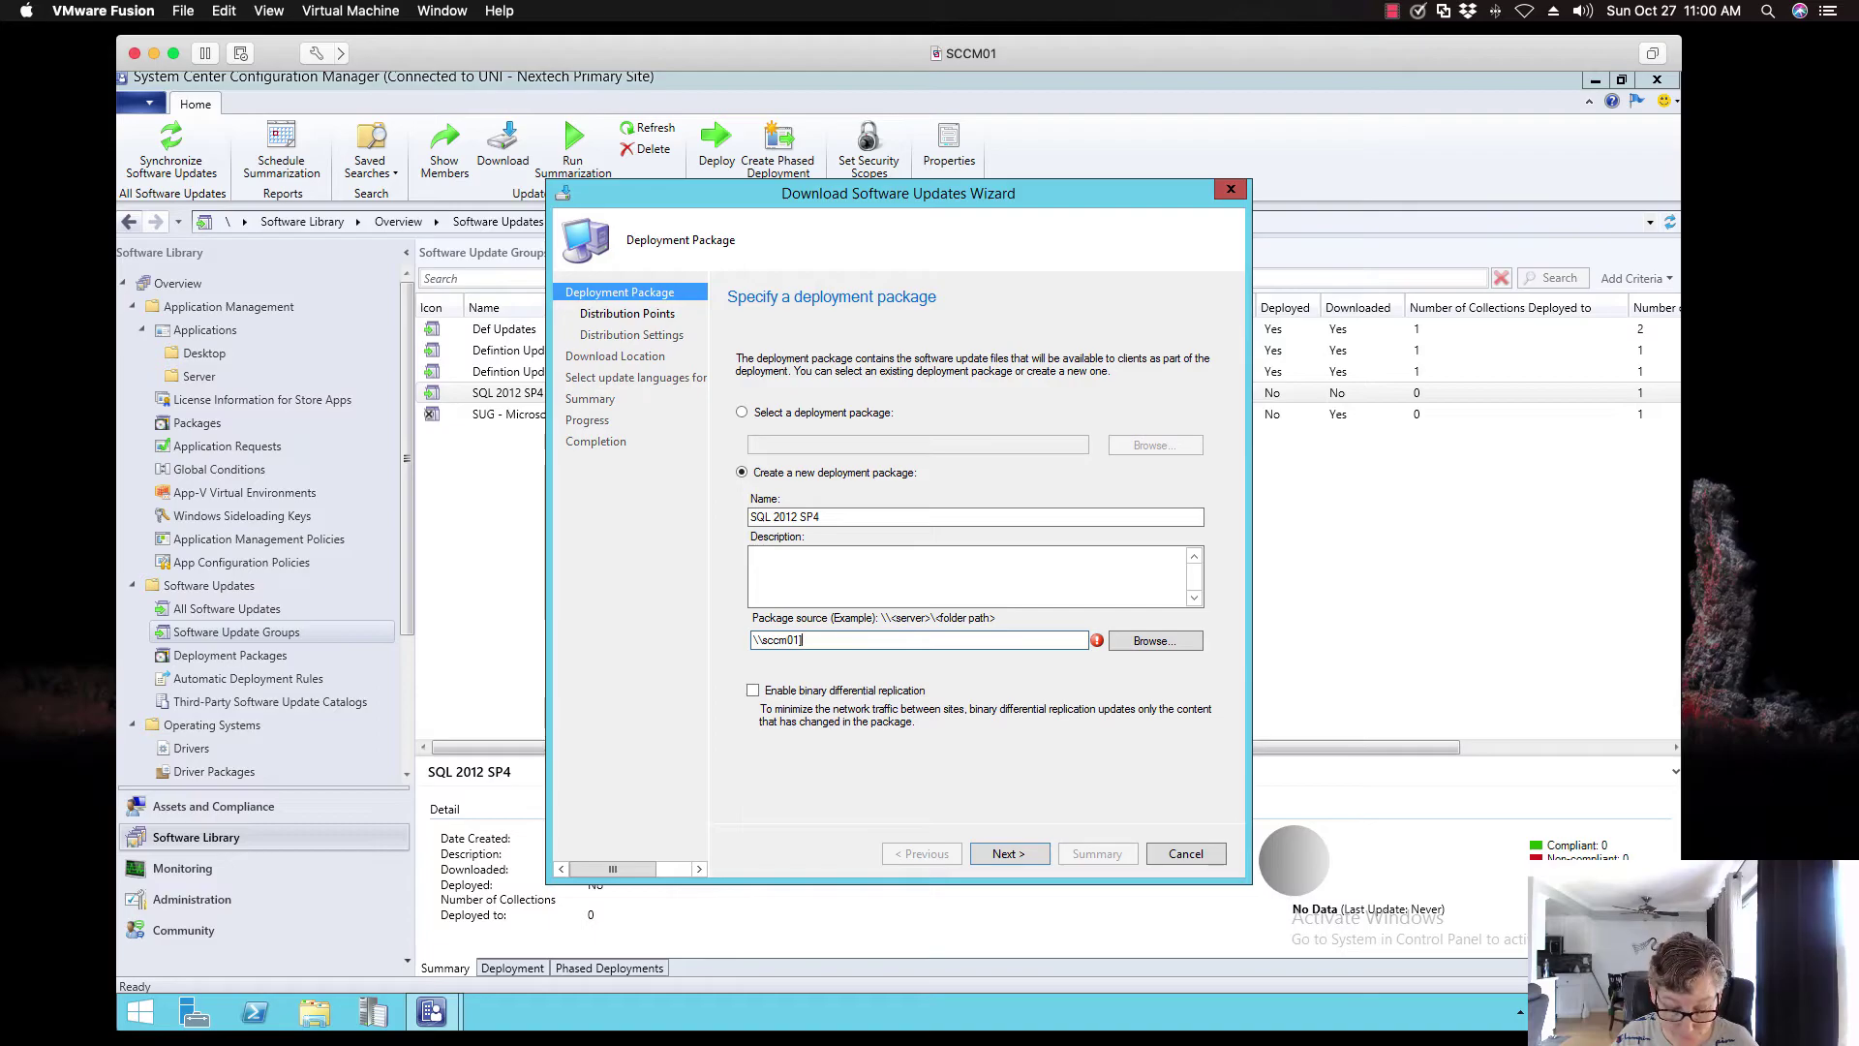
Open File Explorer and browse to E:\updates\Server
left_click(313, 1012)
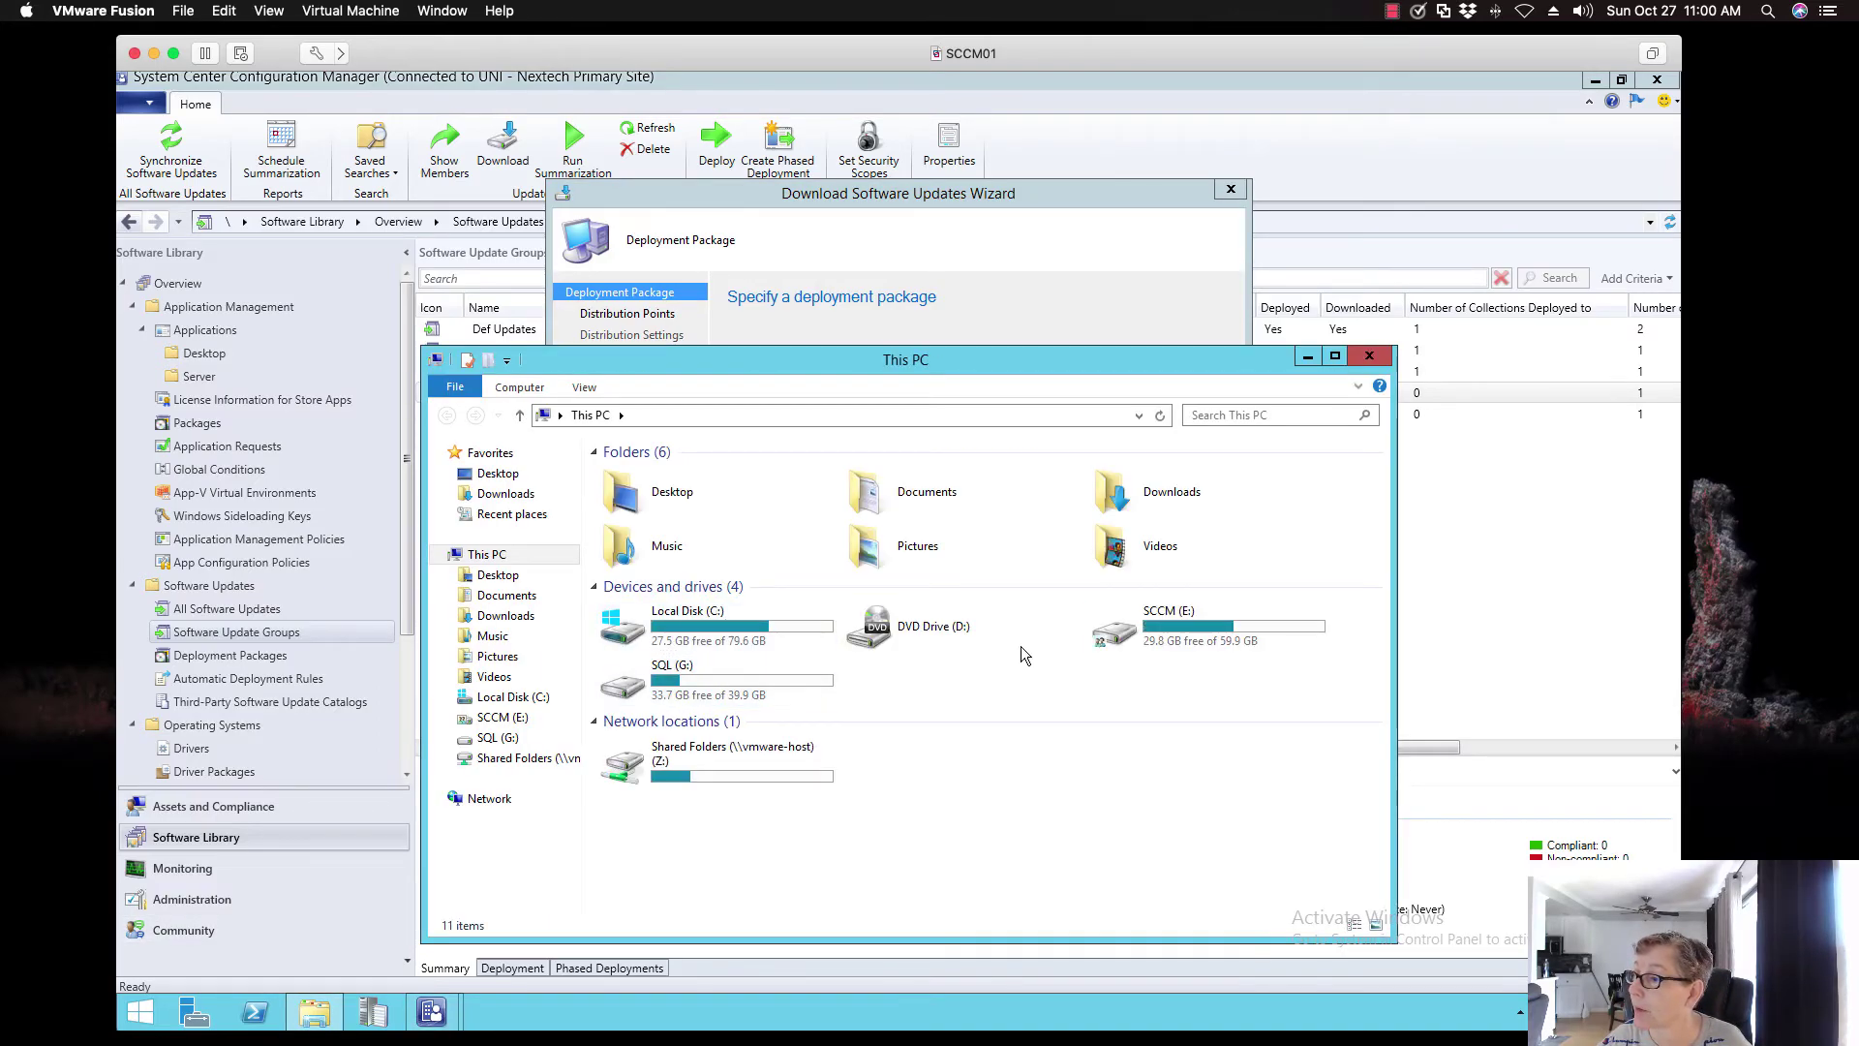
double_click(1097, 631)
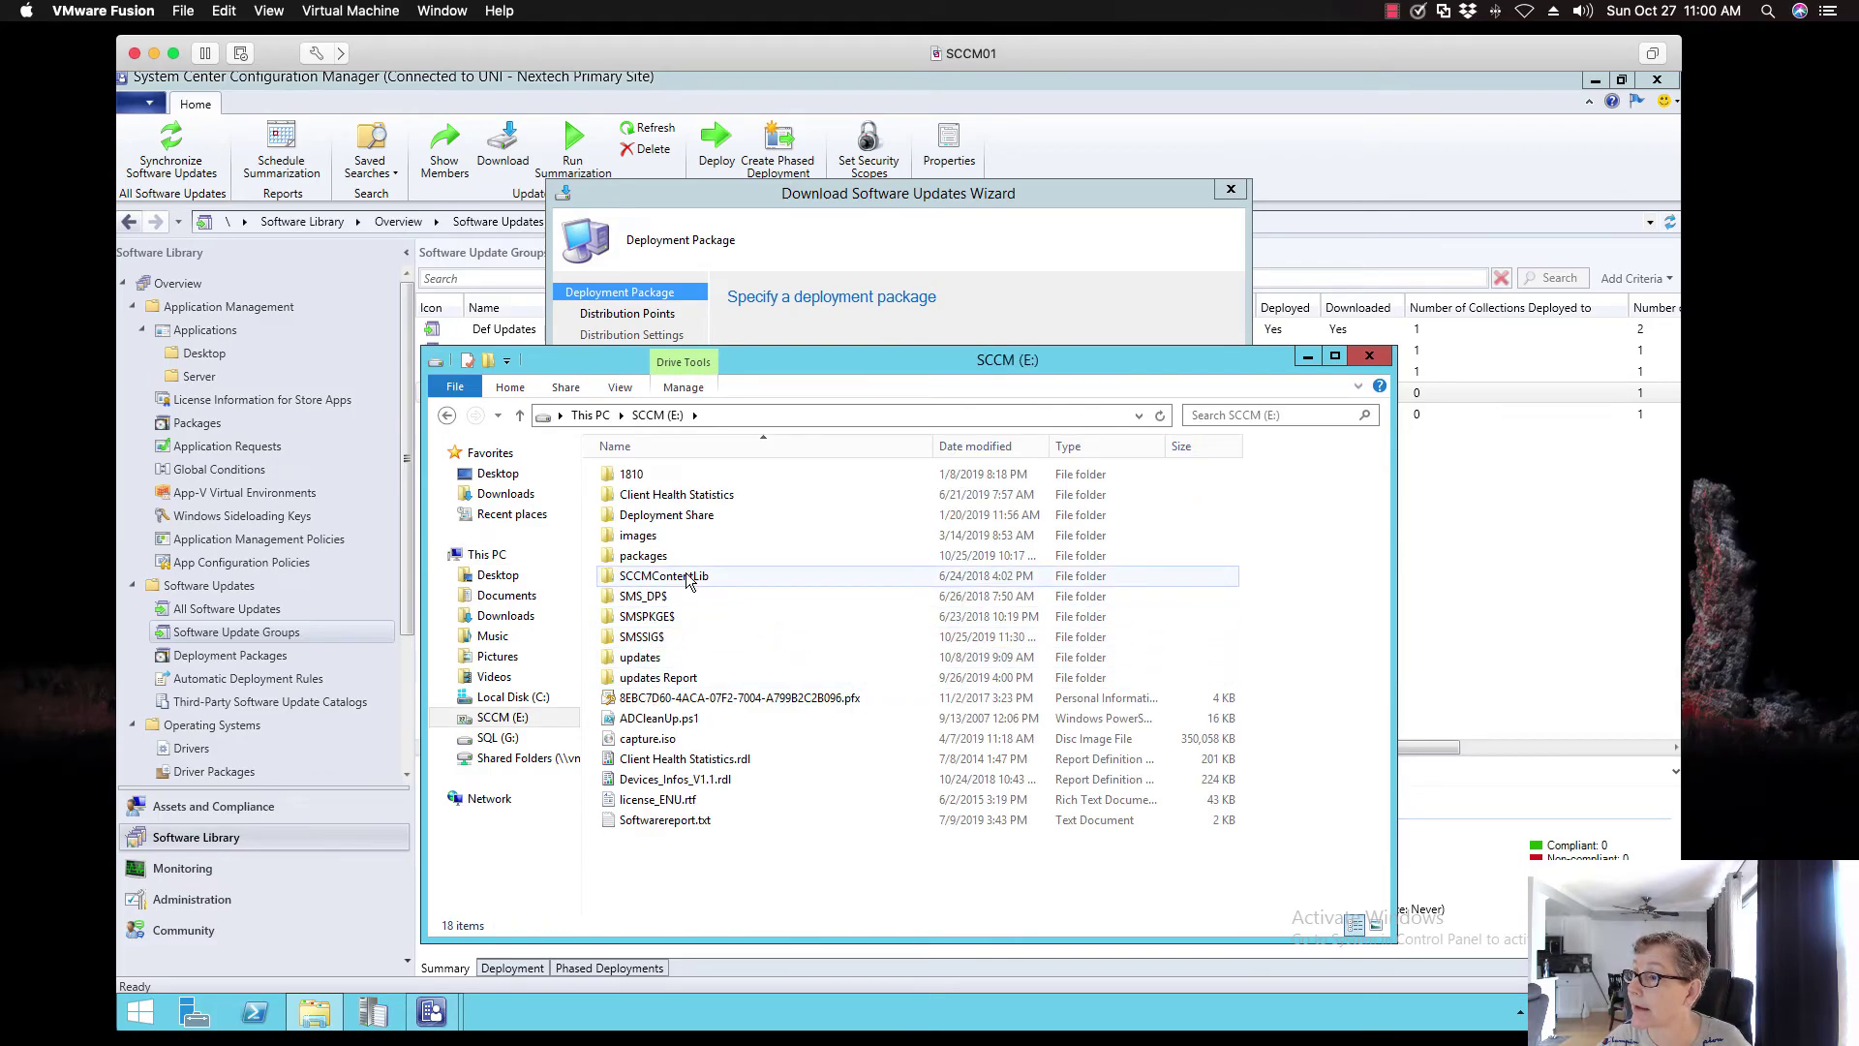
double_click(672, 659)
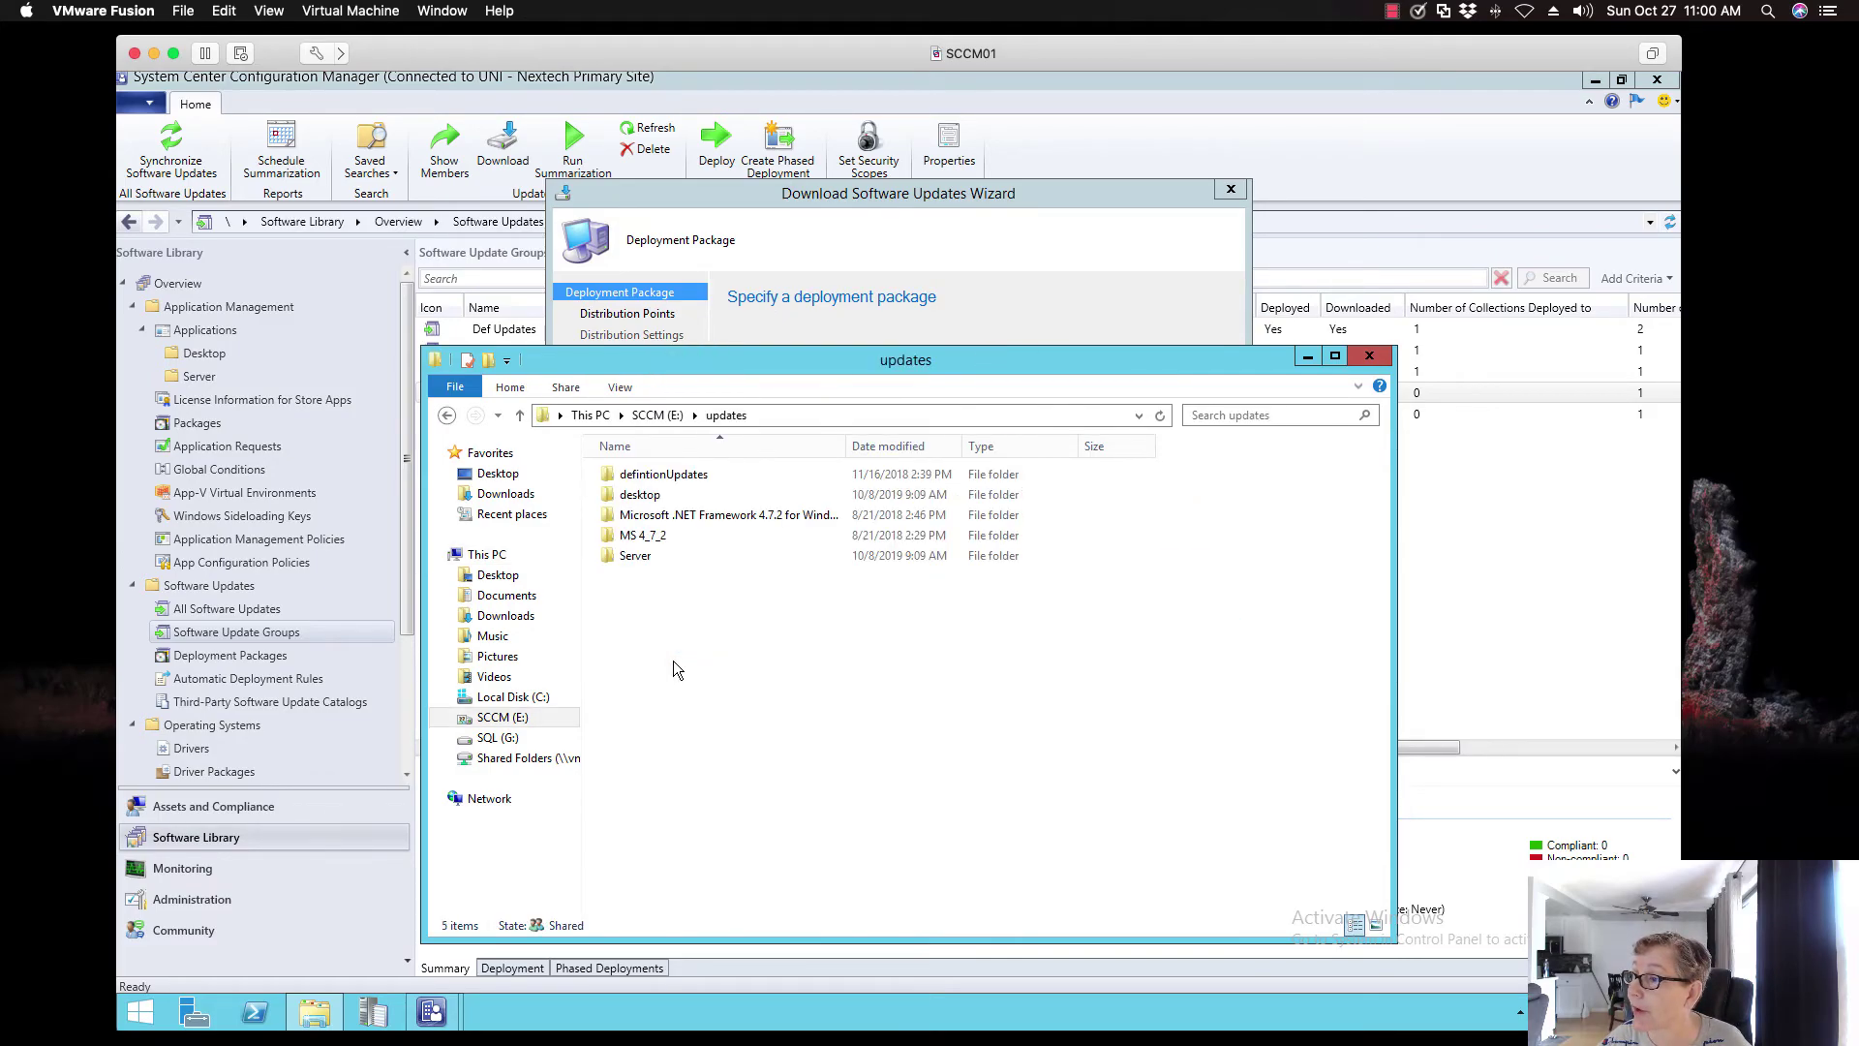
right_click(678, 643)
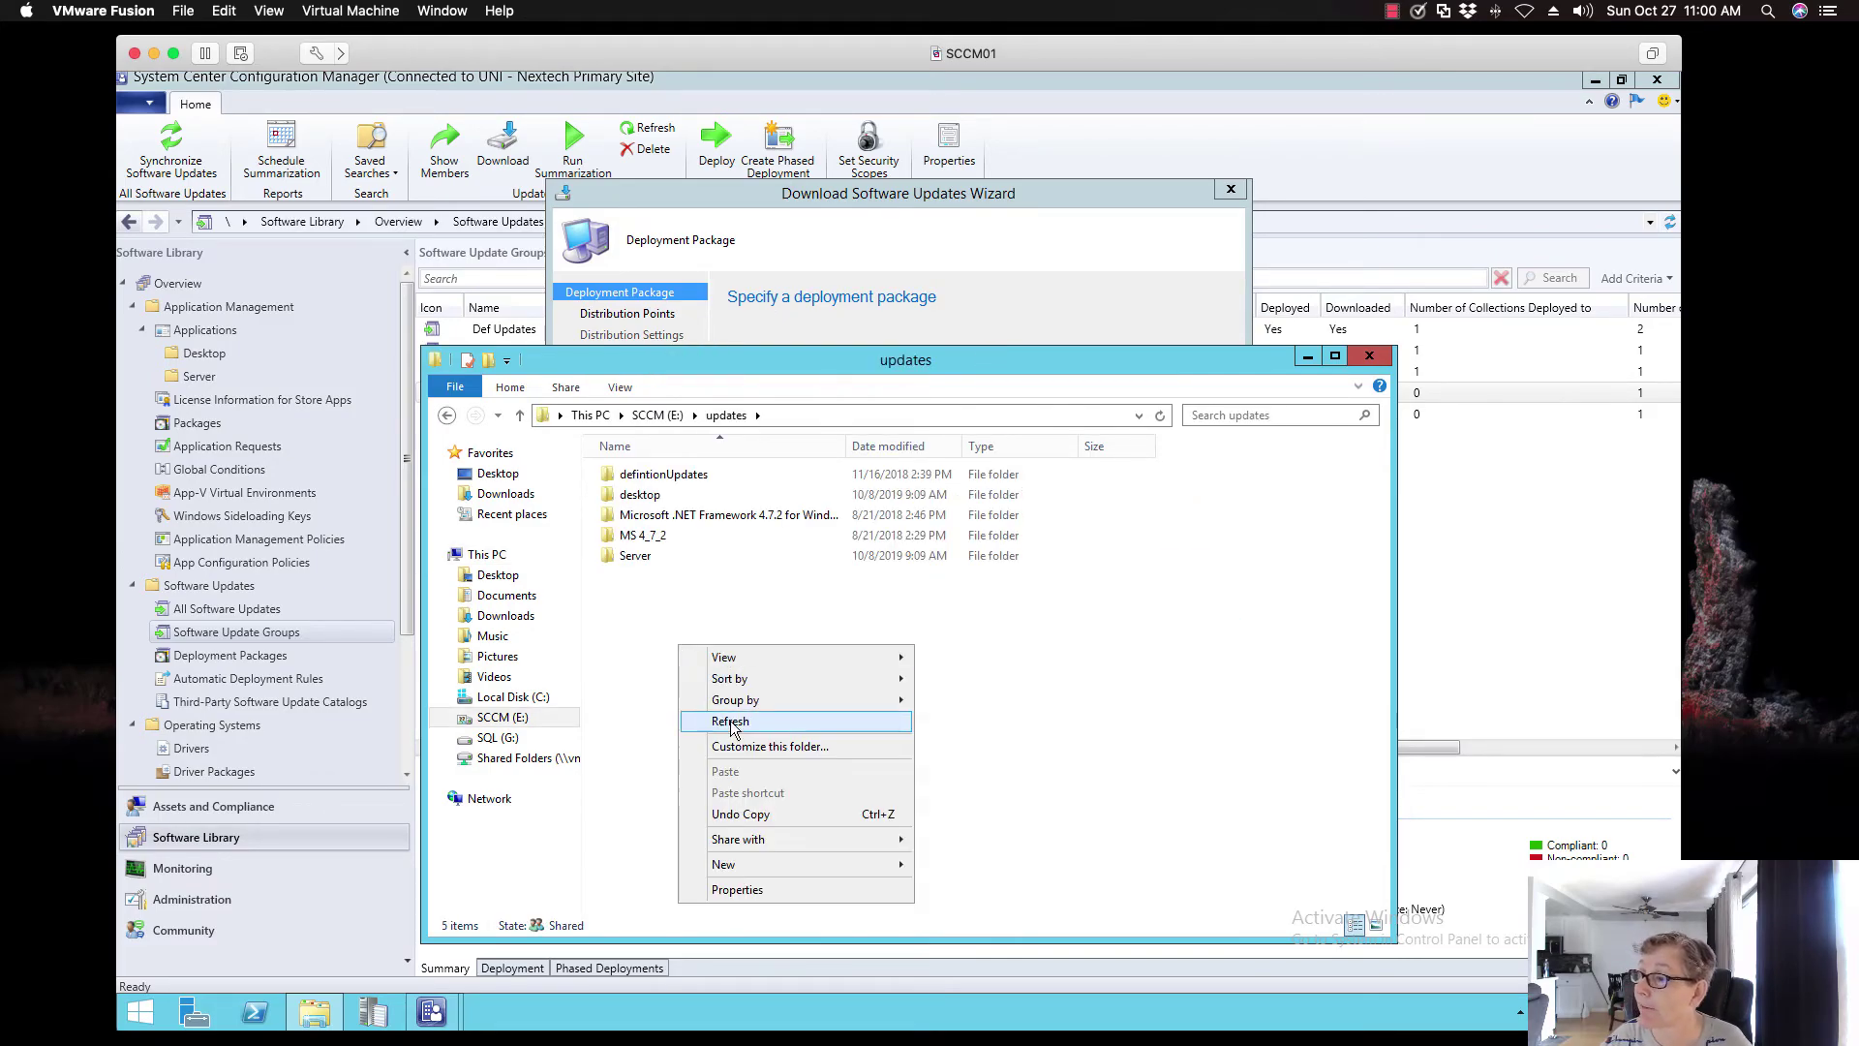
double_click(635, 560)
Create a 'SQL 2012 SP4' folder there, copy its path, and return to the wizard
right_click(678, 601)
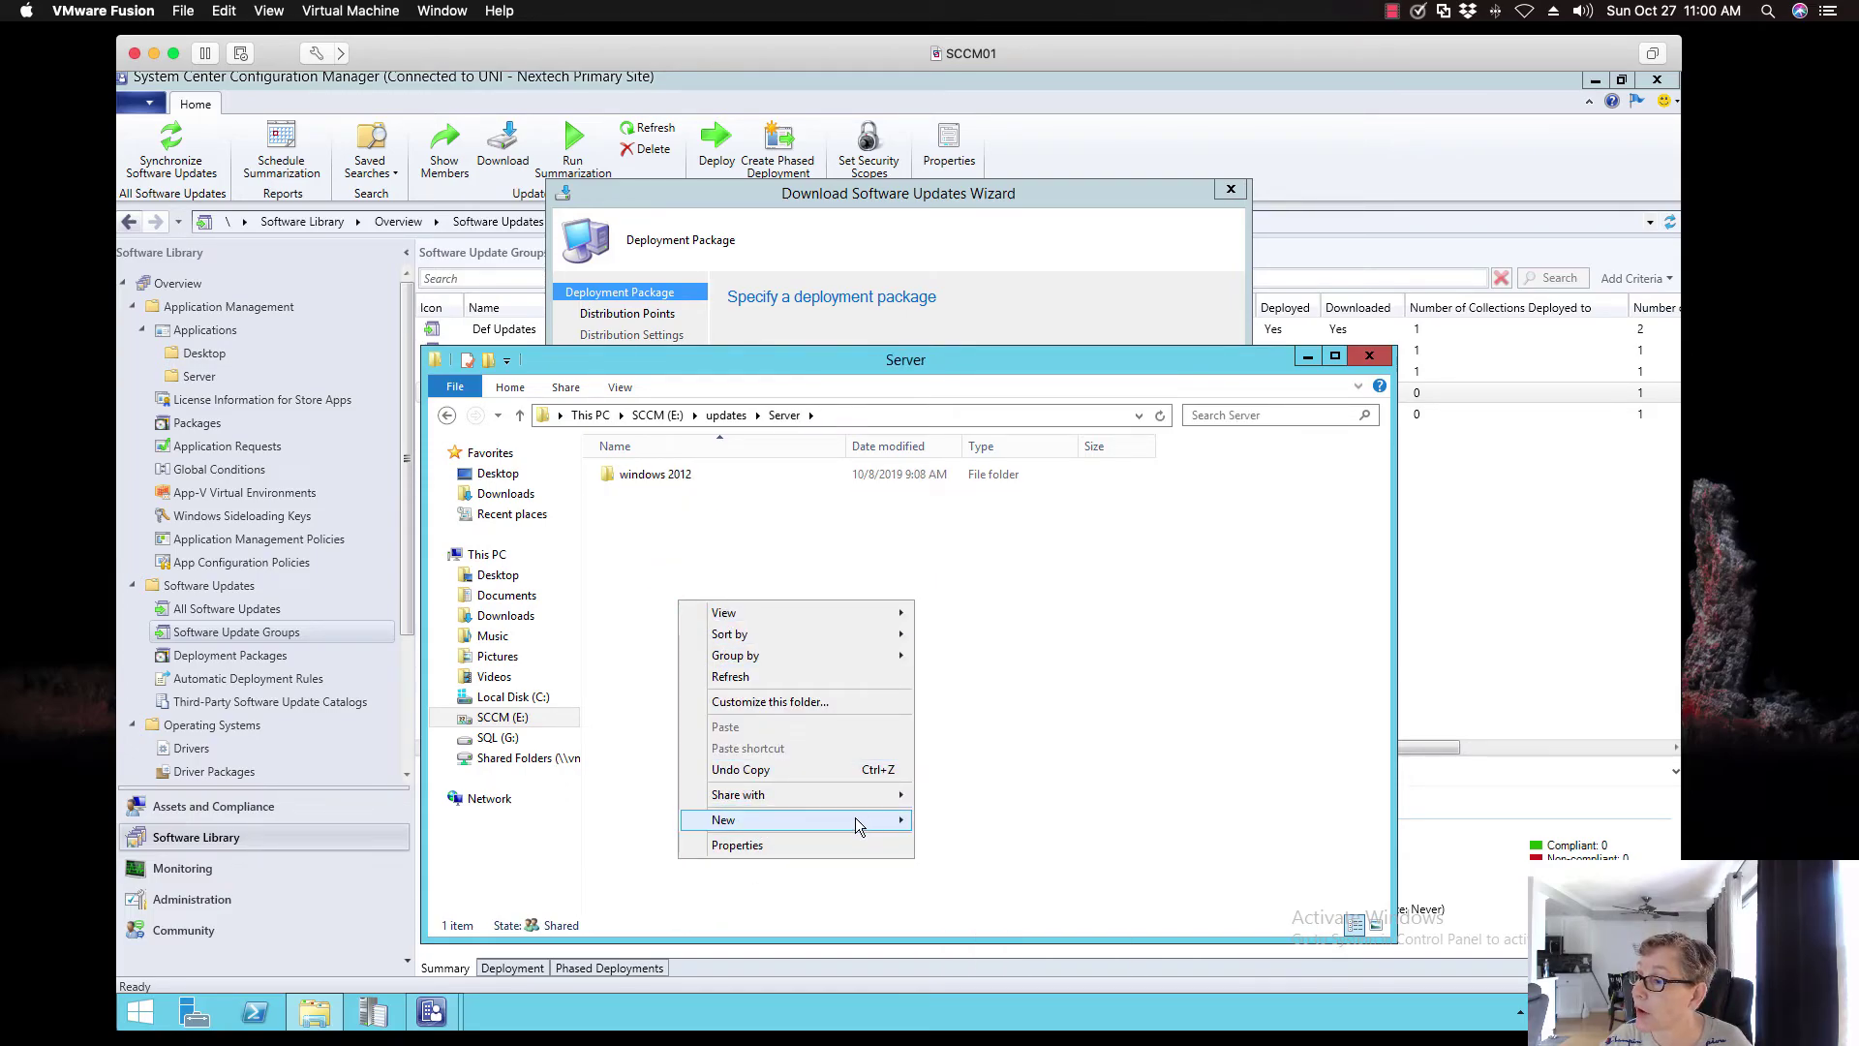
mouse_move(858, 819)
left_click(925, 820)
type("SQL 2012 SP4")
key("Return")
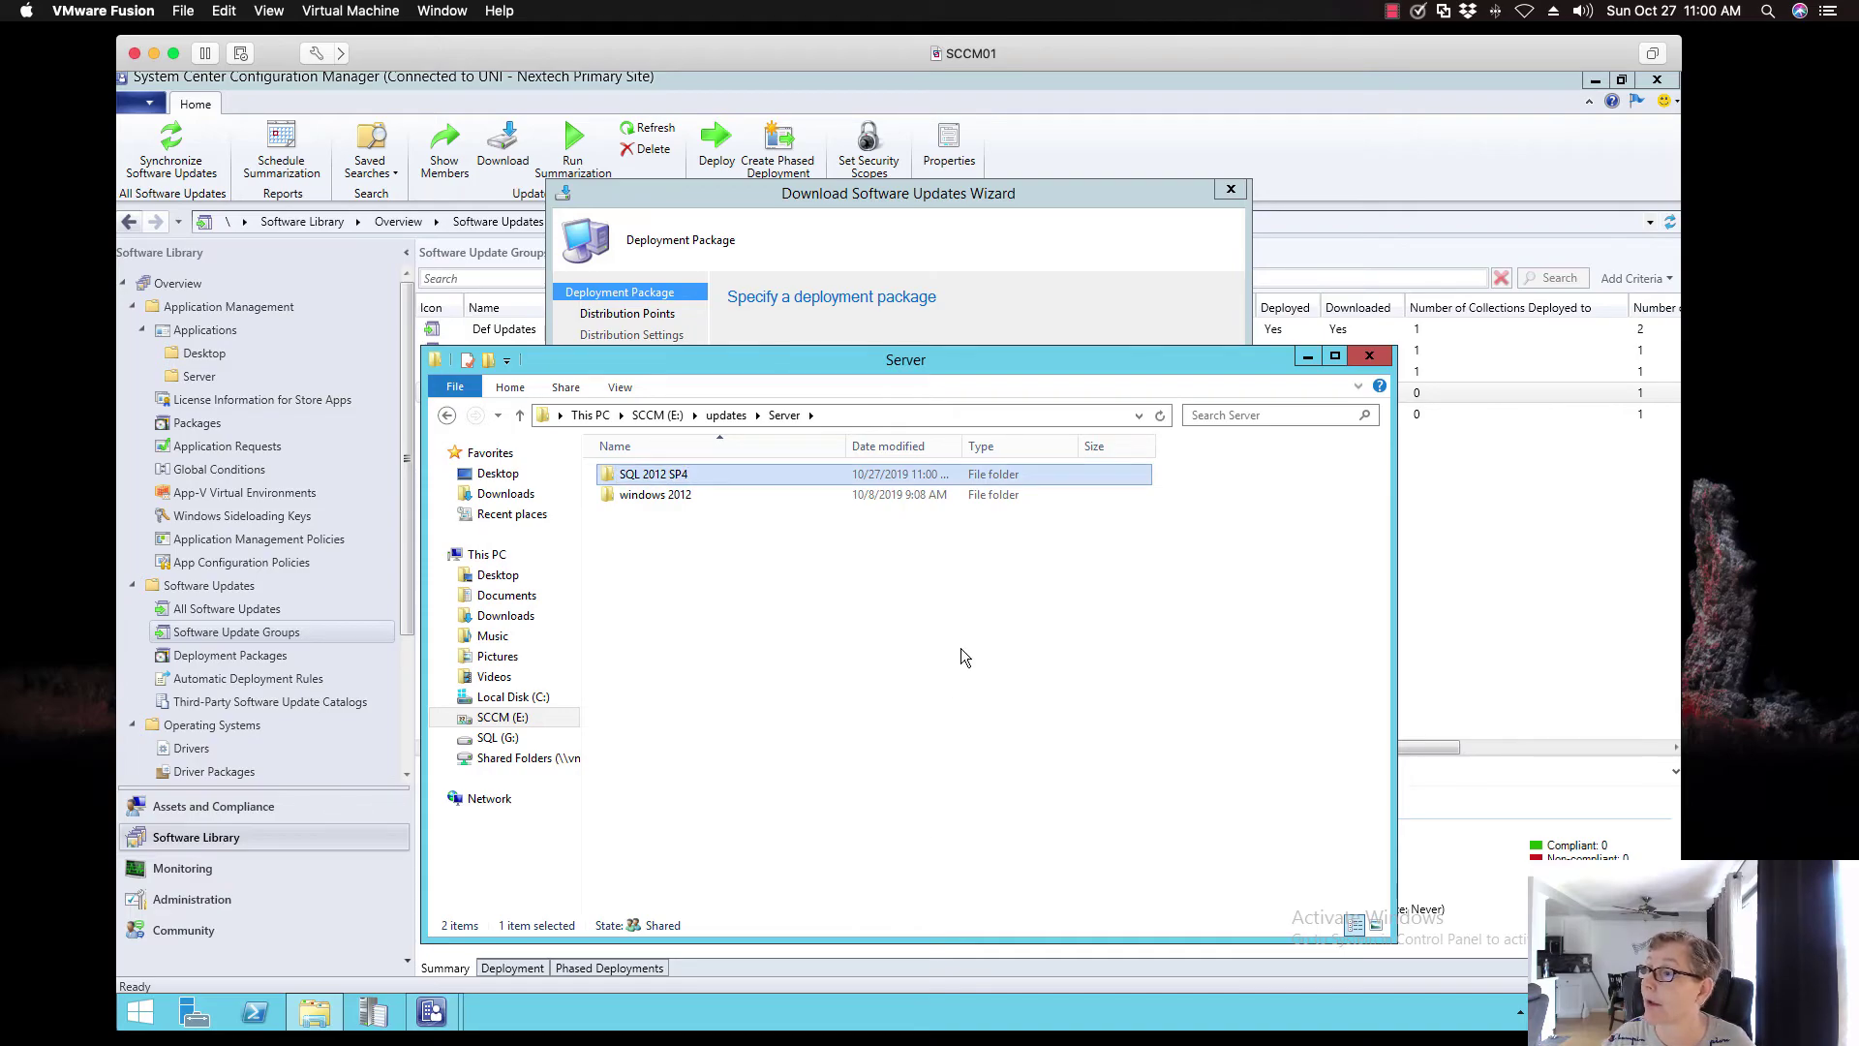
double_click(736, 473)
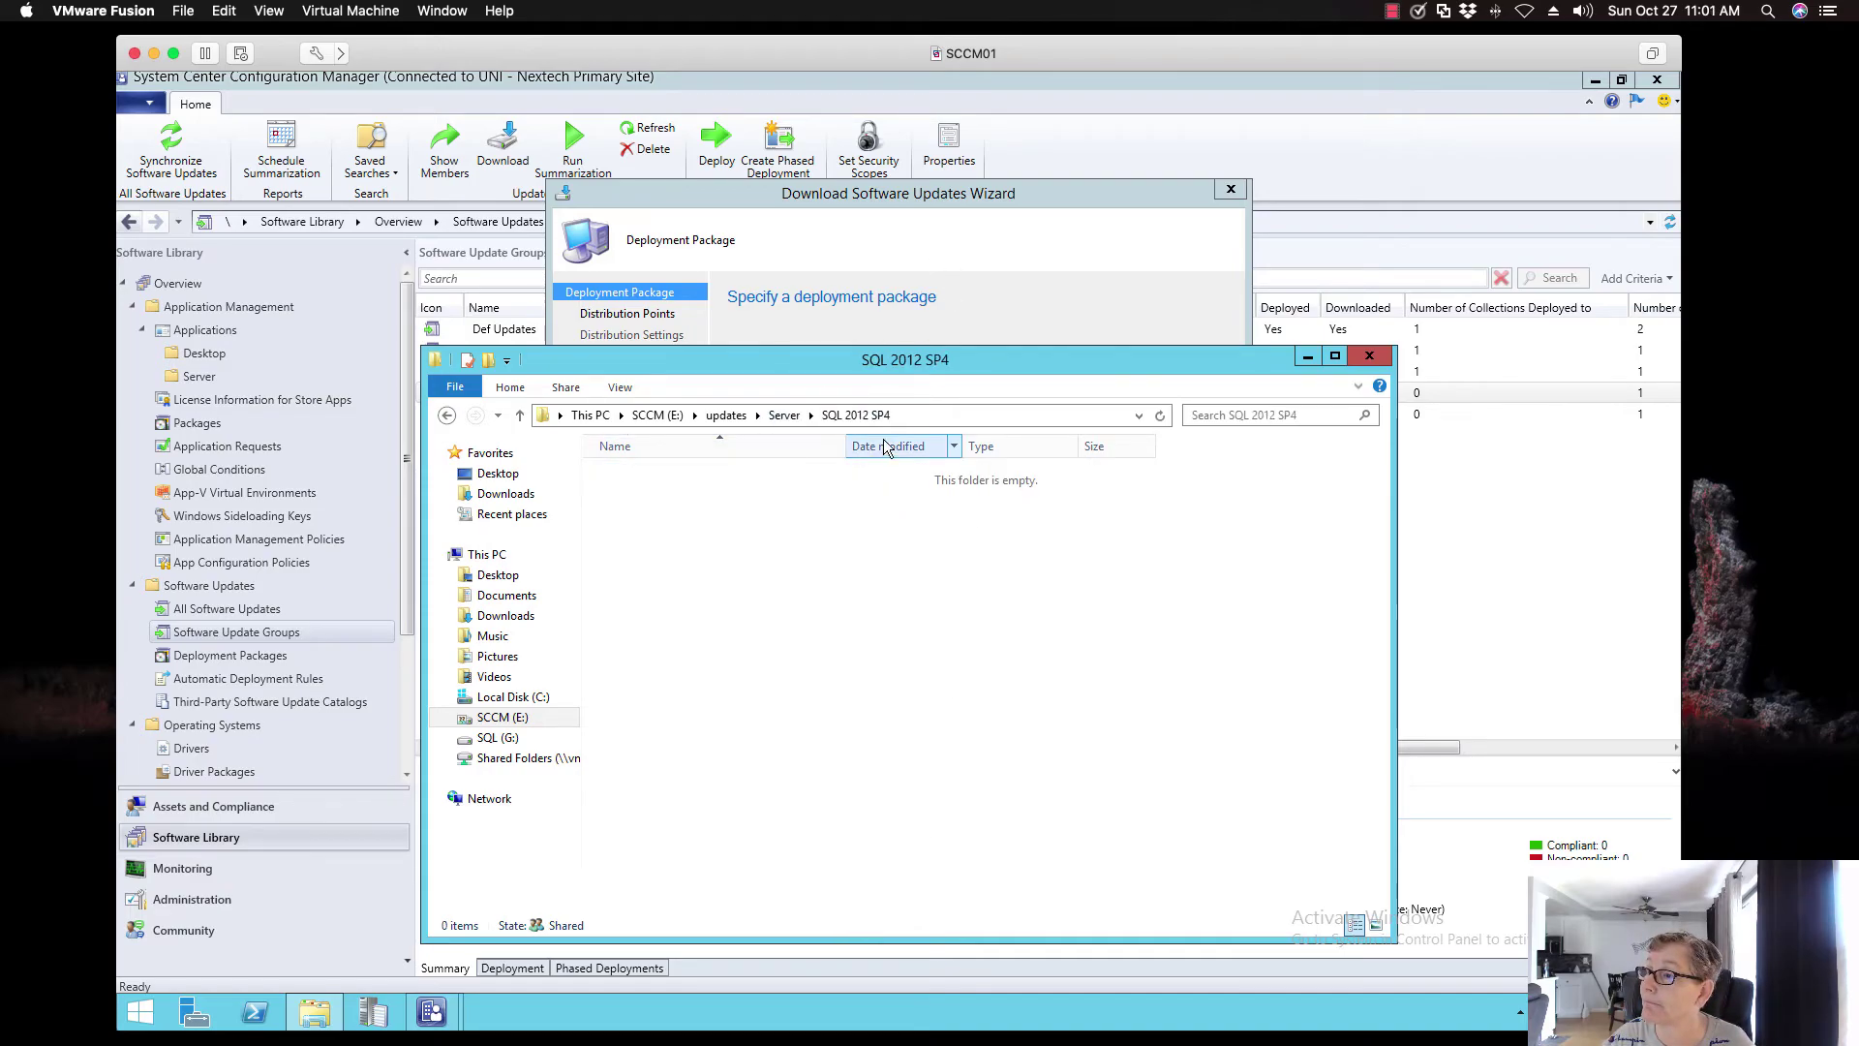
left_click(969, 416)
key("ctrl+c")
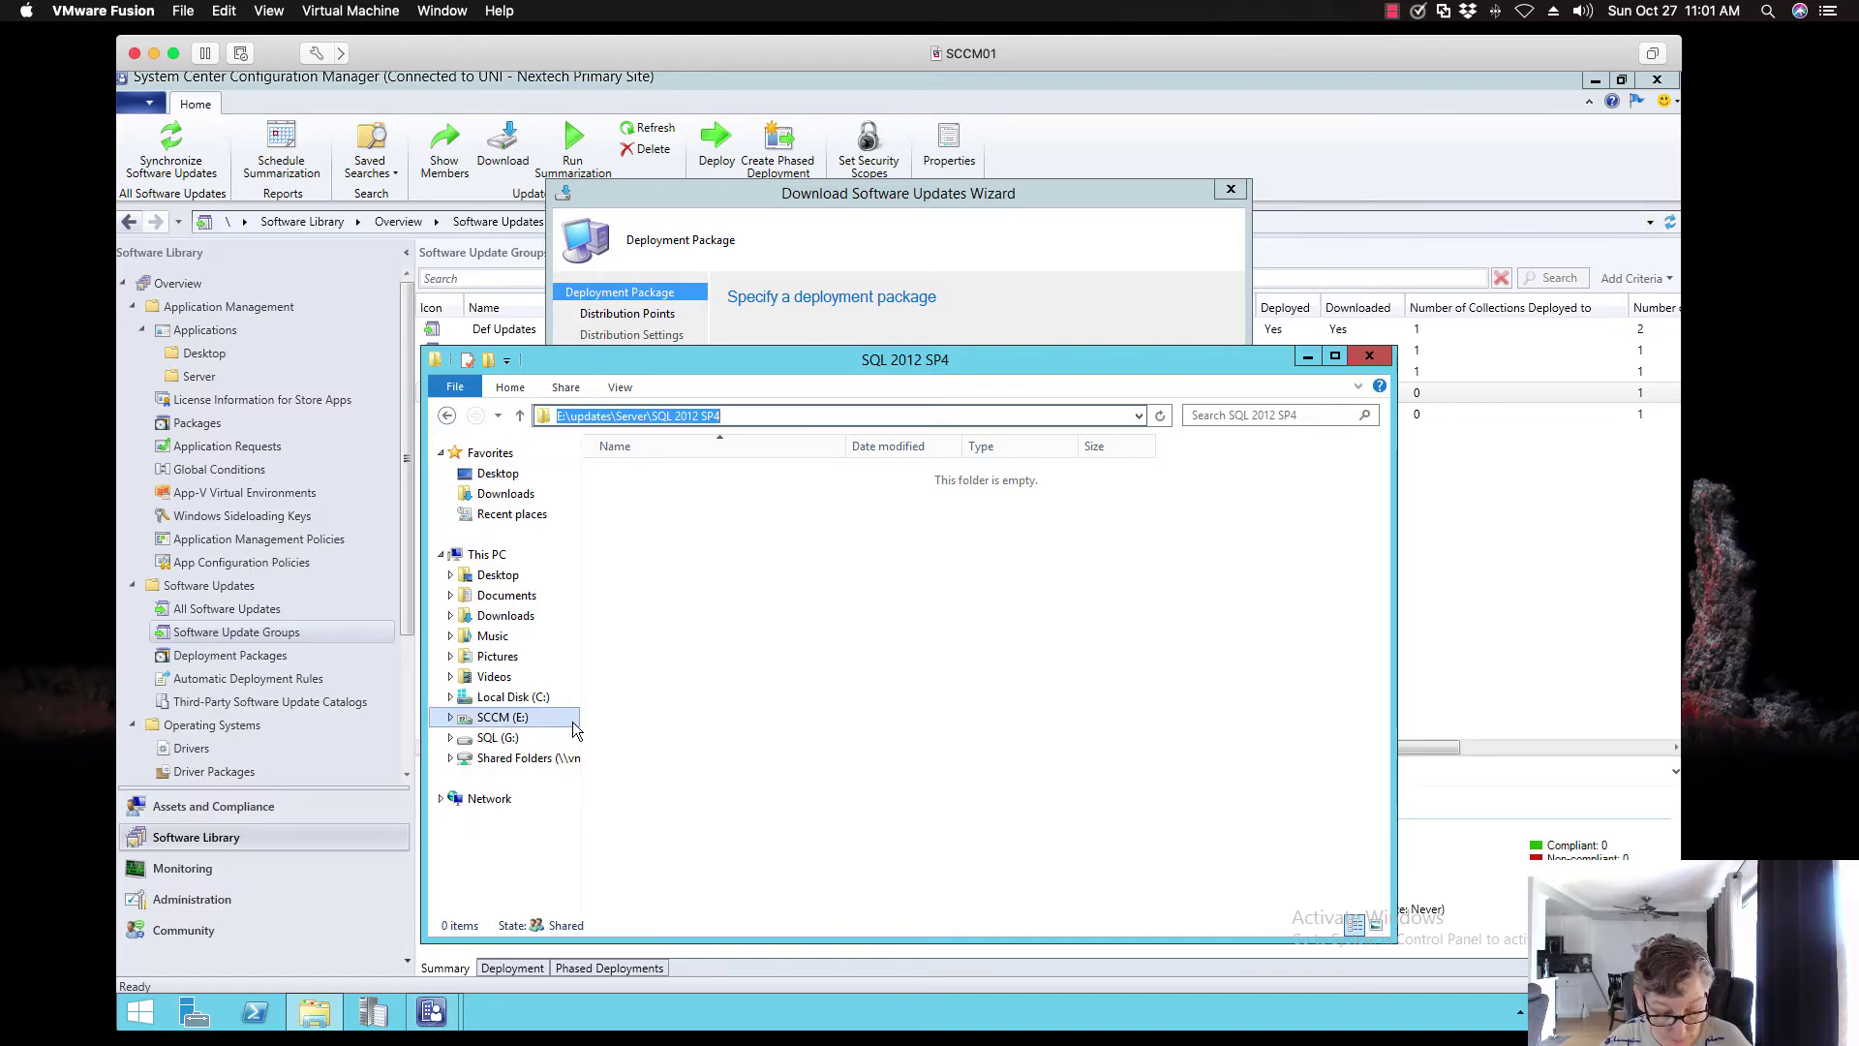
left_click(809, 223)
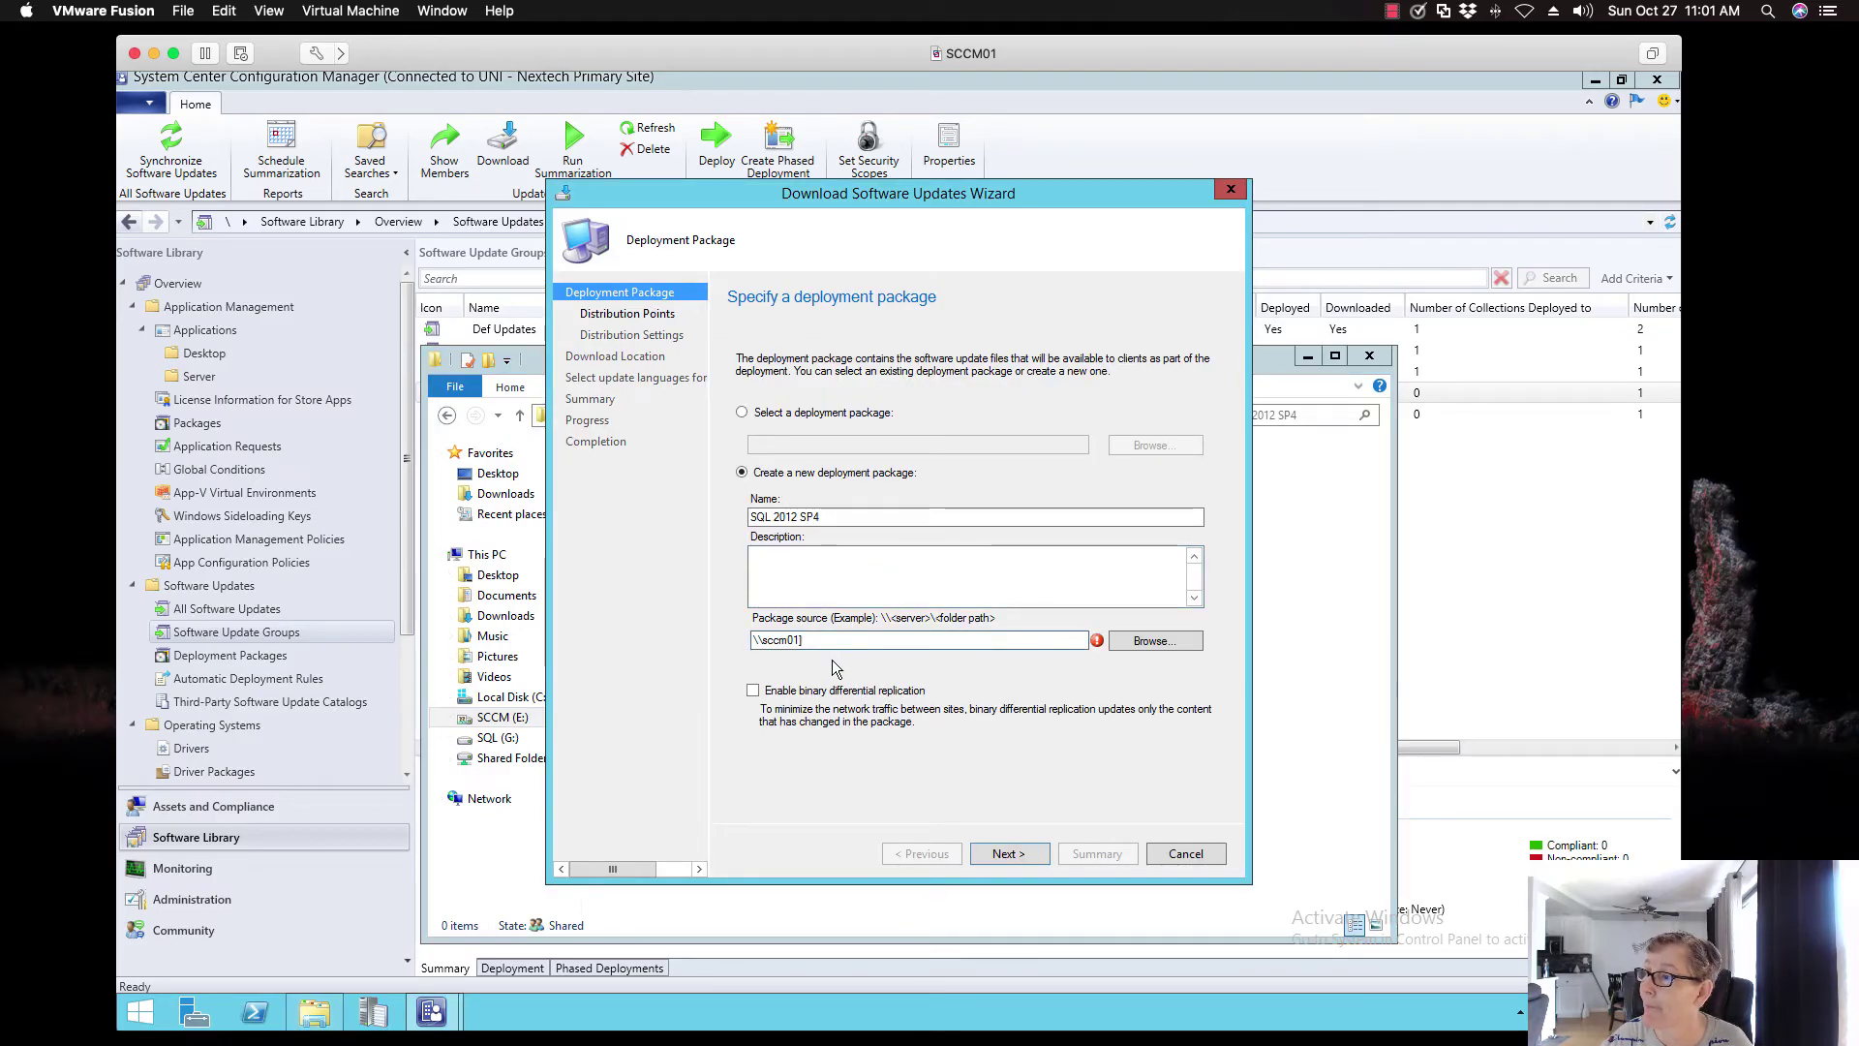
Set package source to \\sccm01\updates\Server\SQL 2012 SP4 and enable binary differential replication
key("ctrl+v")
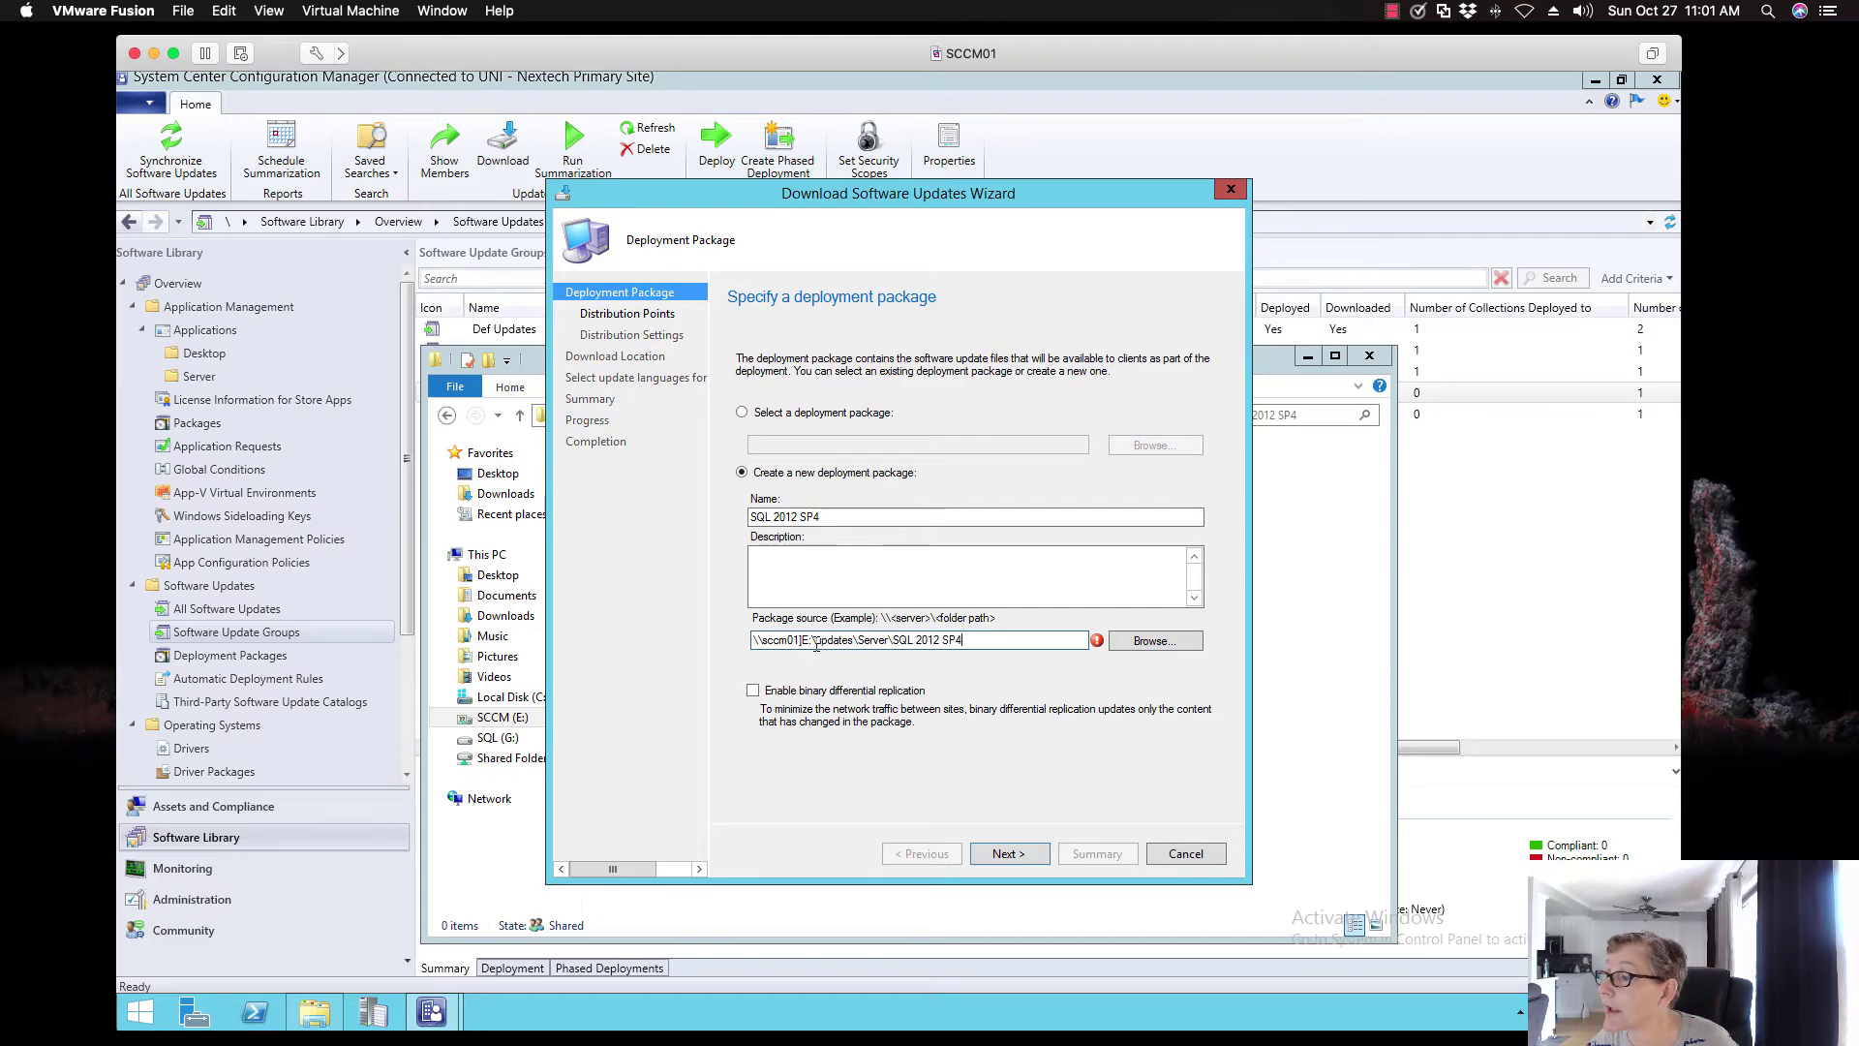
left_click(812, 641)
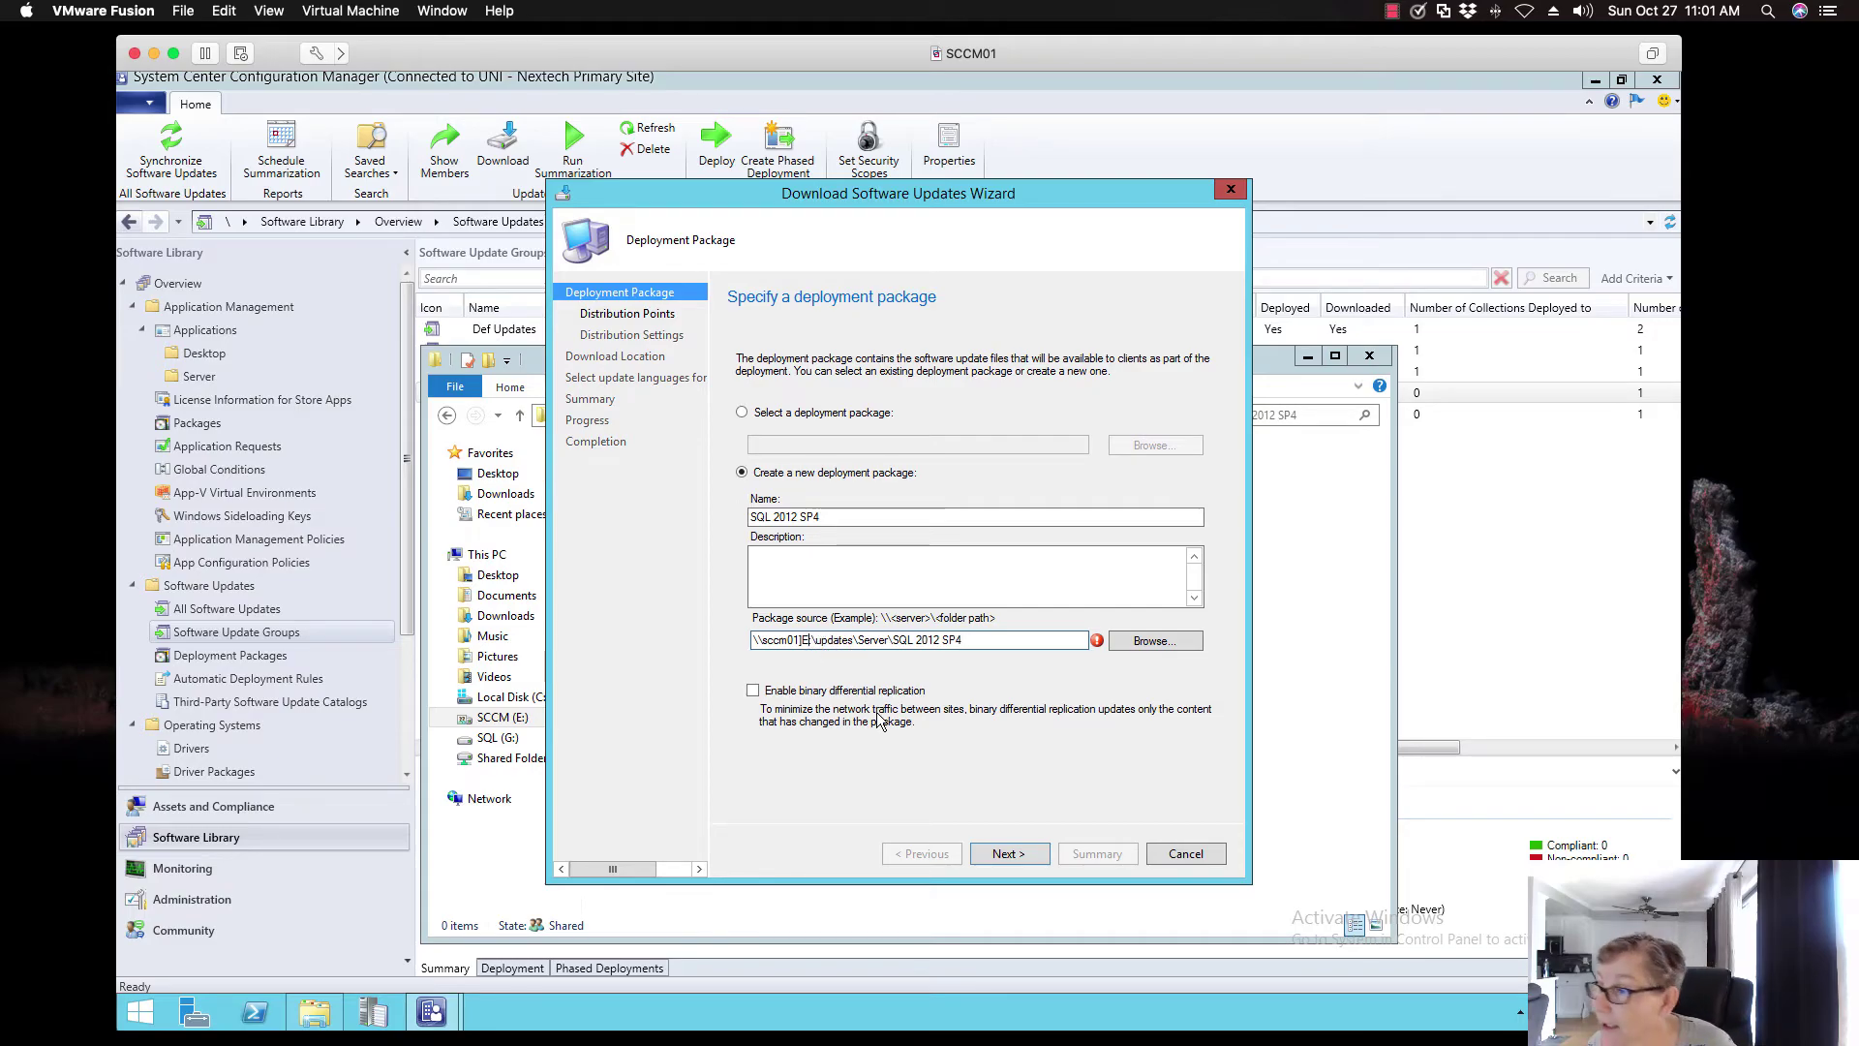
key("BackSpace")
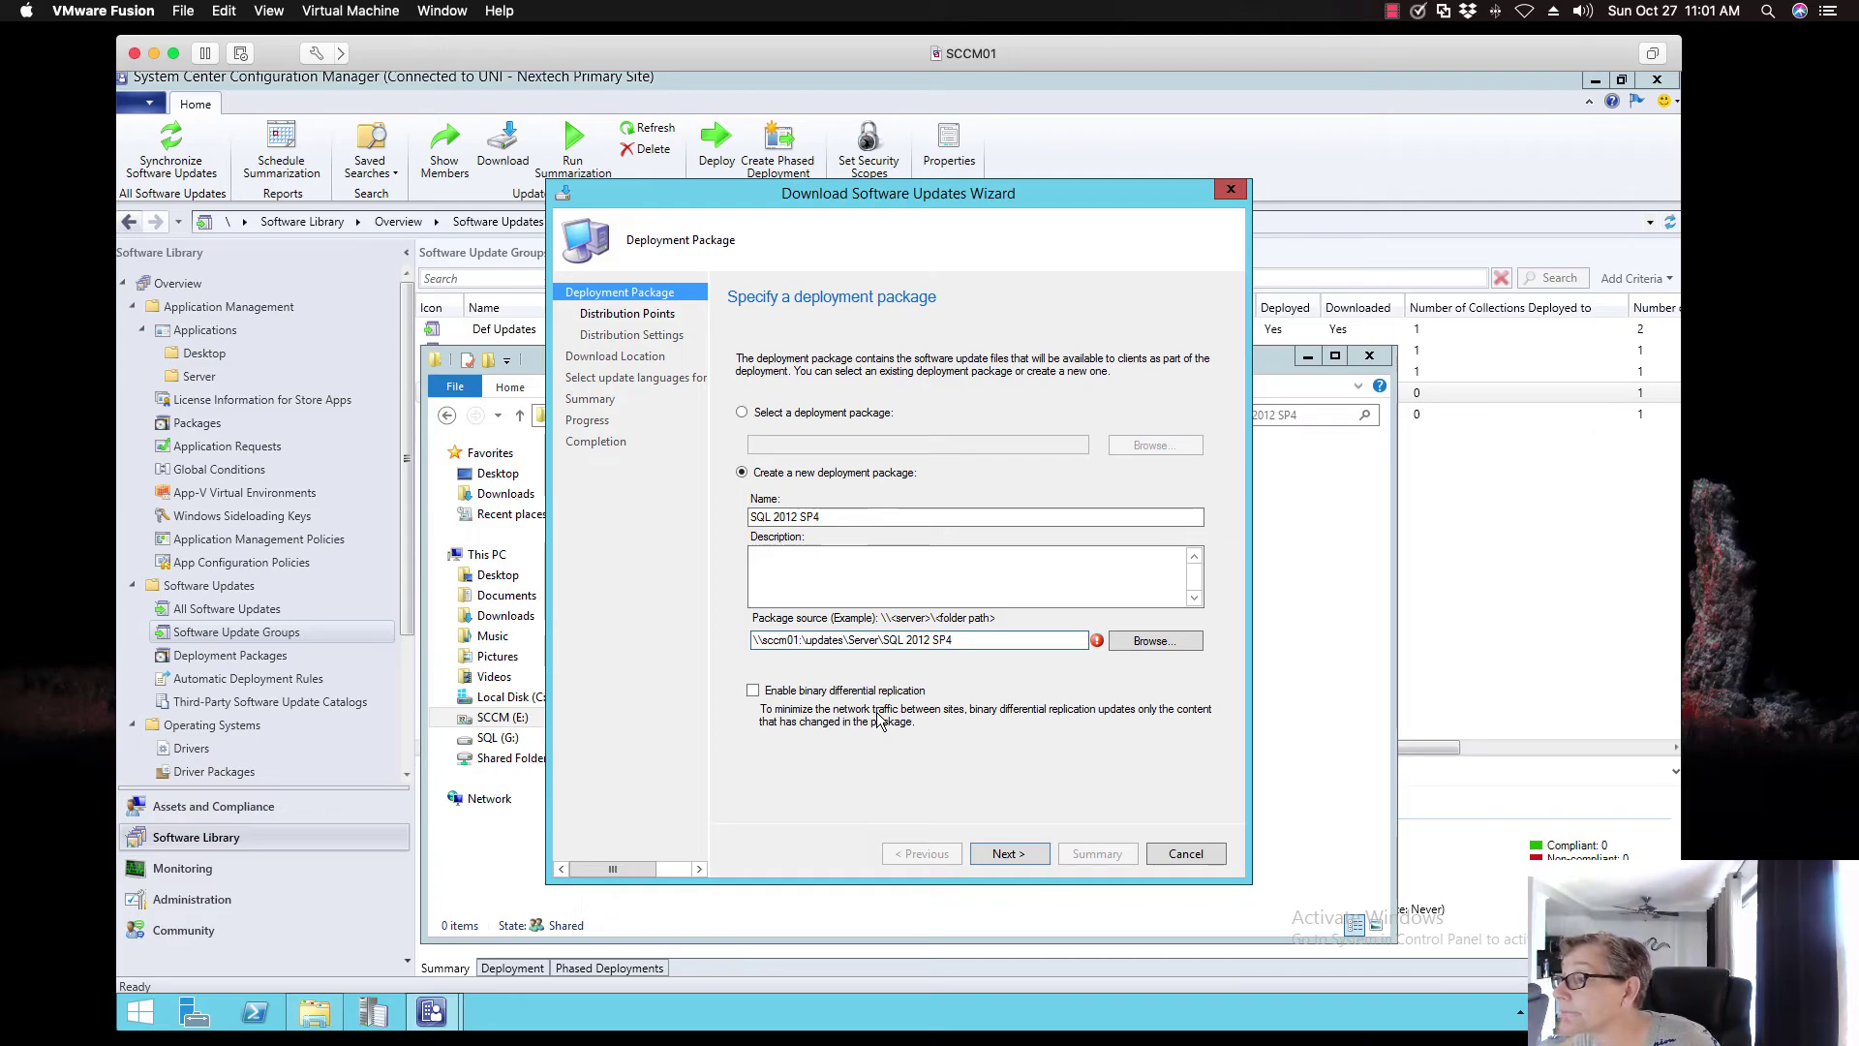
key("BackSpace")
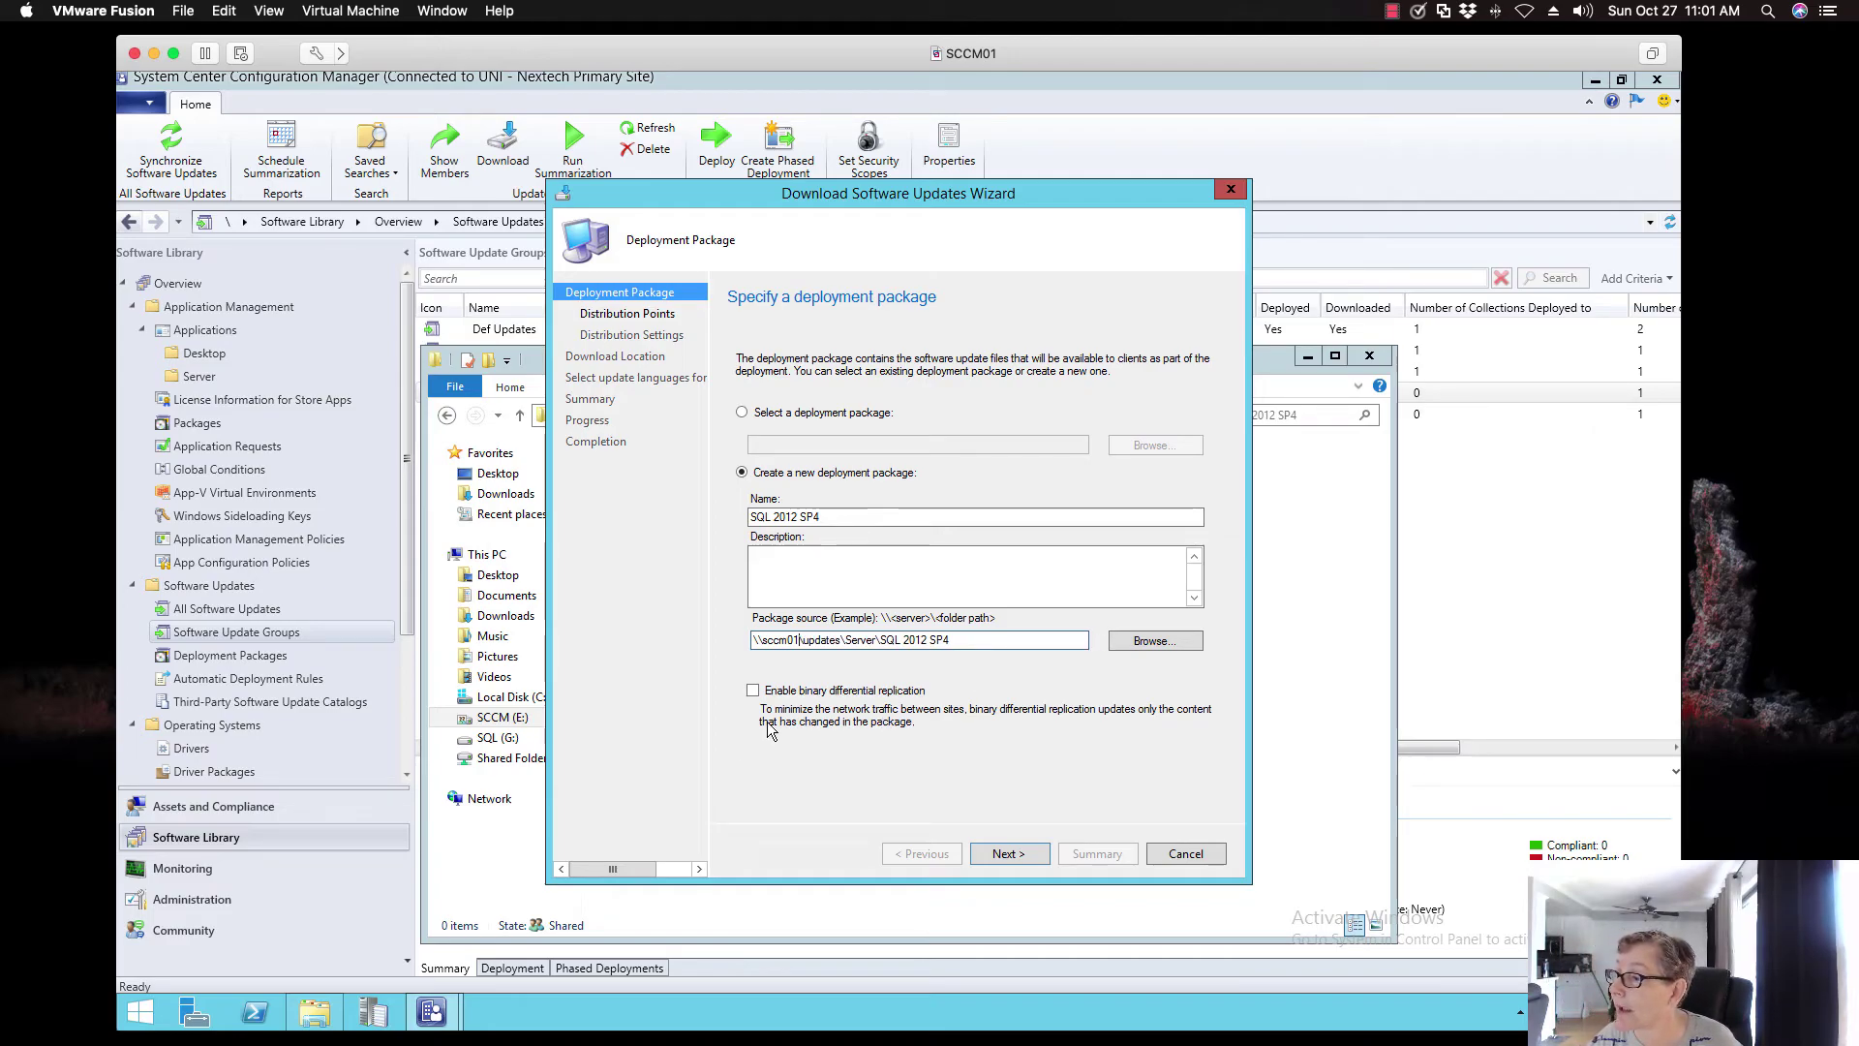
left_click(755, 691)
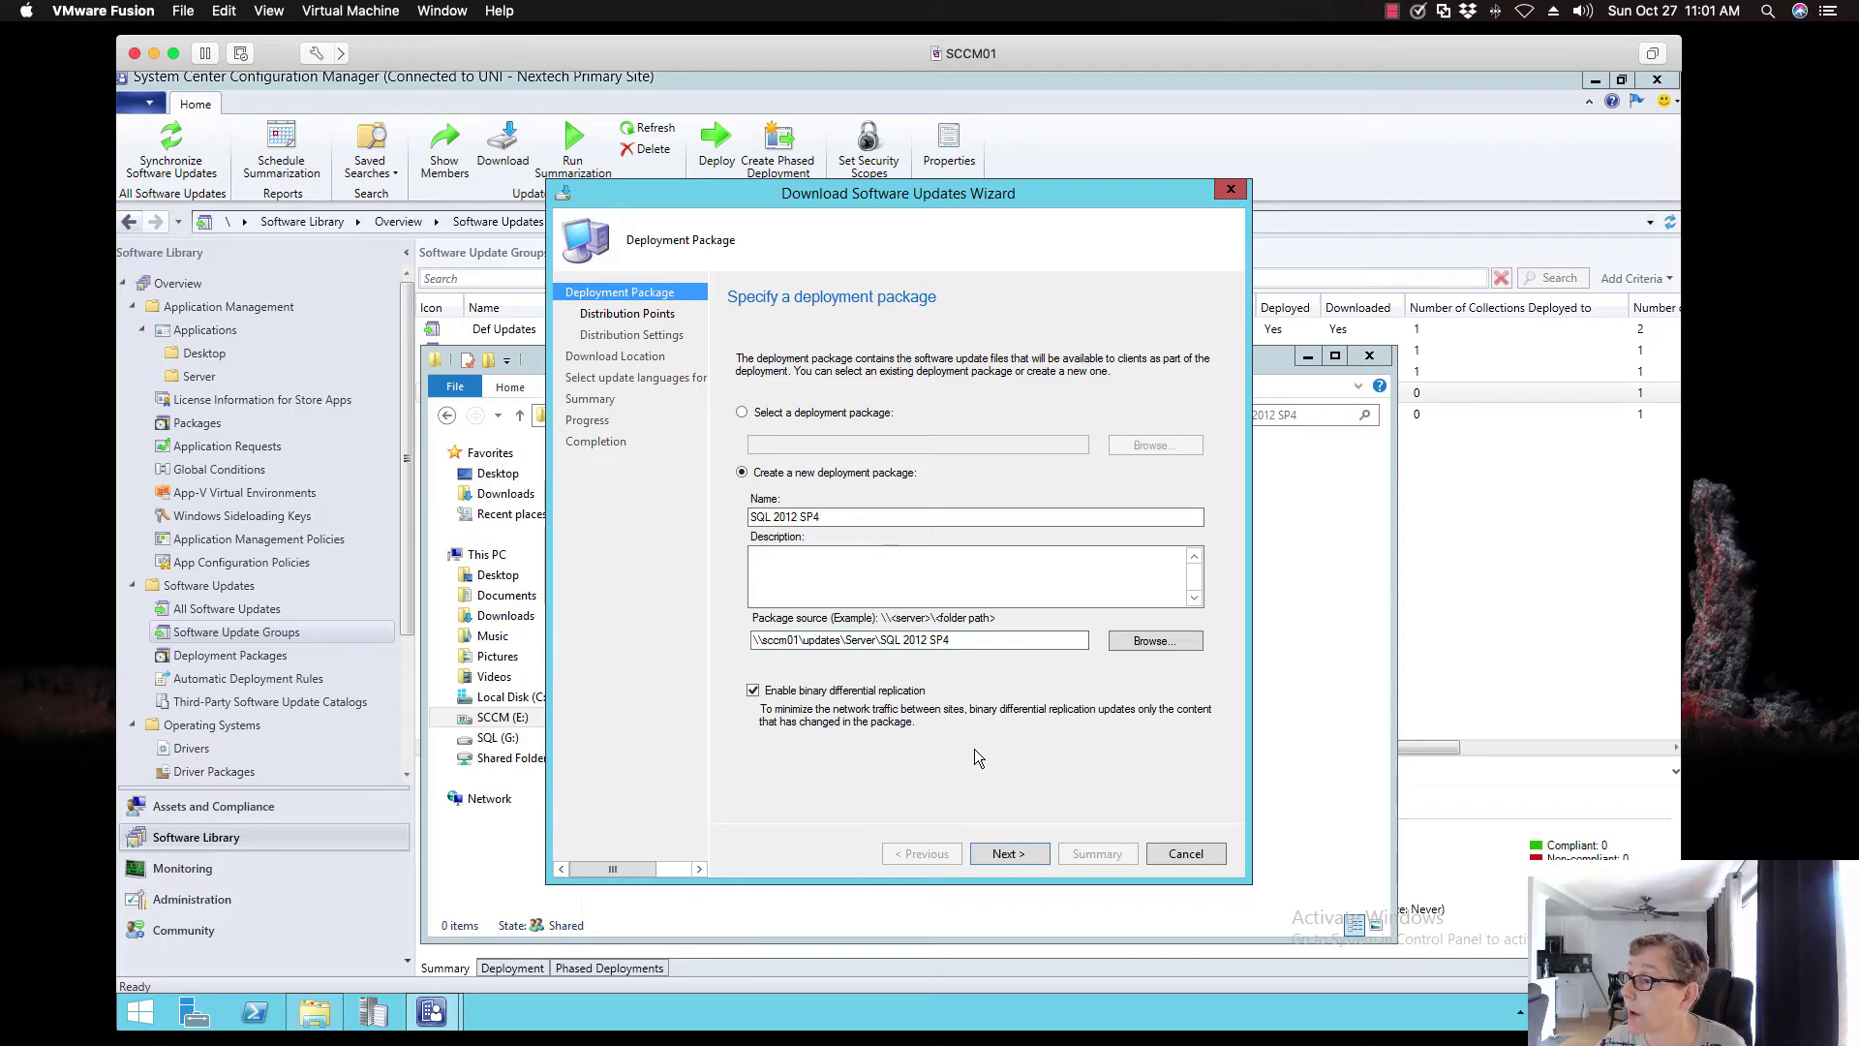
Add SCCM01.UNI.NEXTECH.COM as the package's distribution point
left_click(1032, 856)
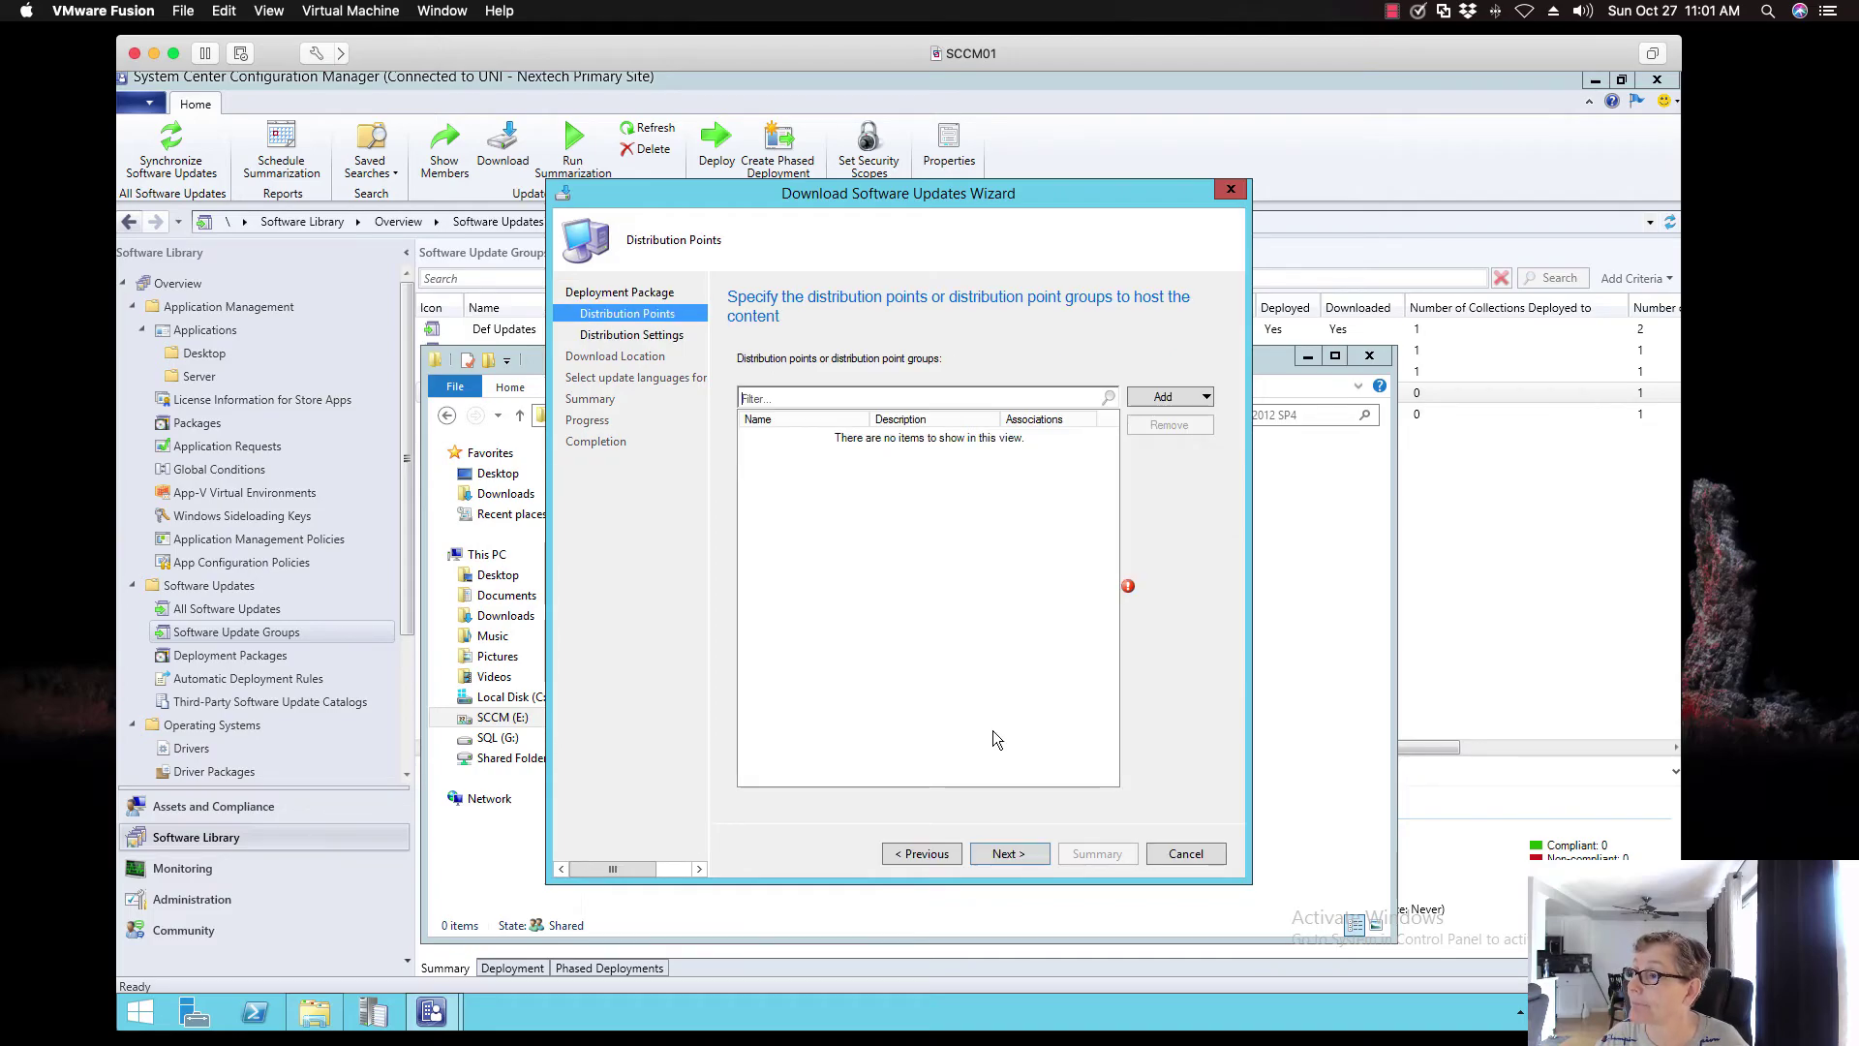
left_click(1185, 399)
left_click(1201, 417)
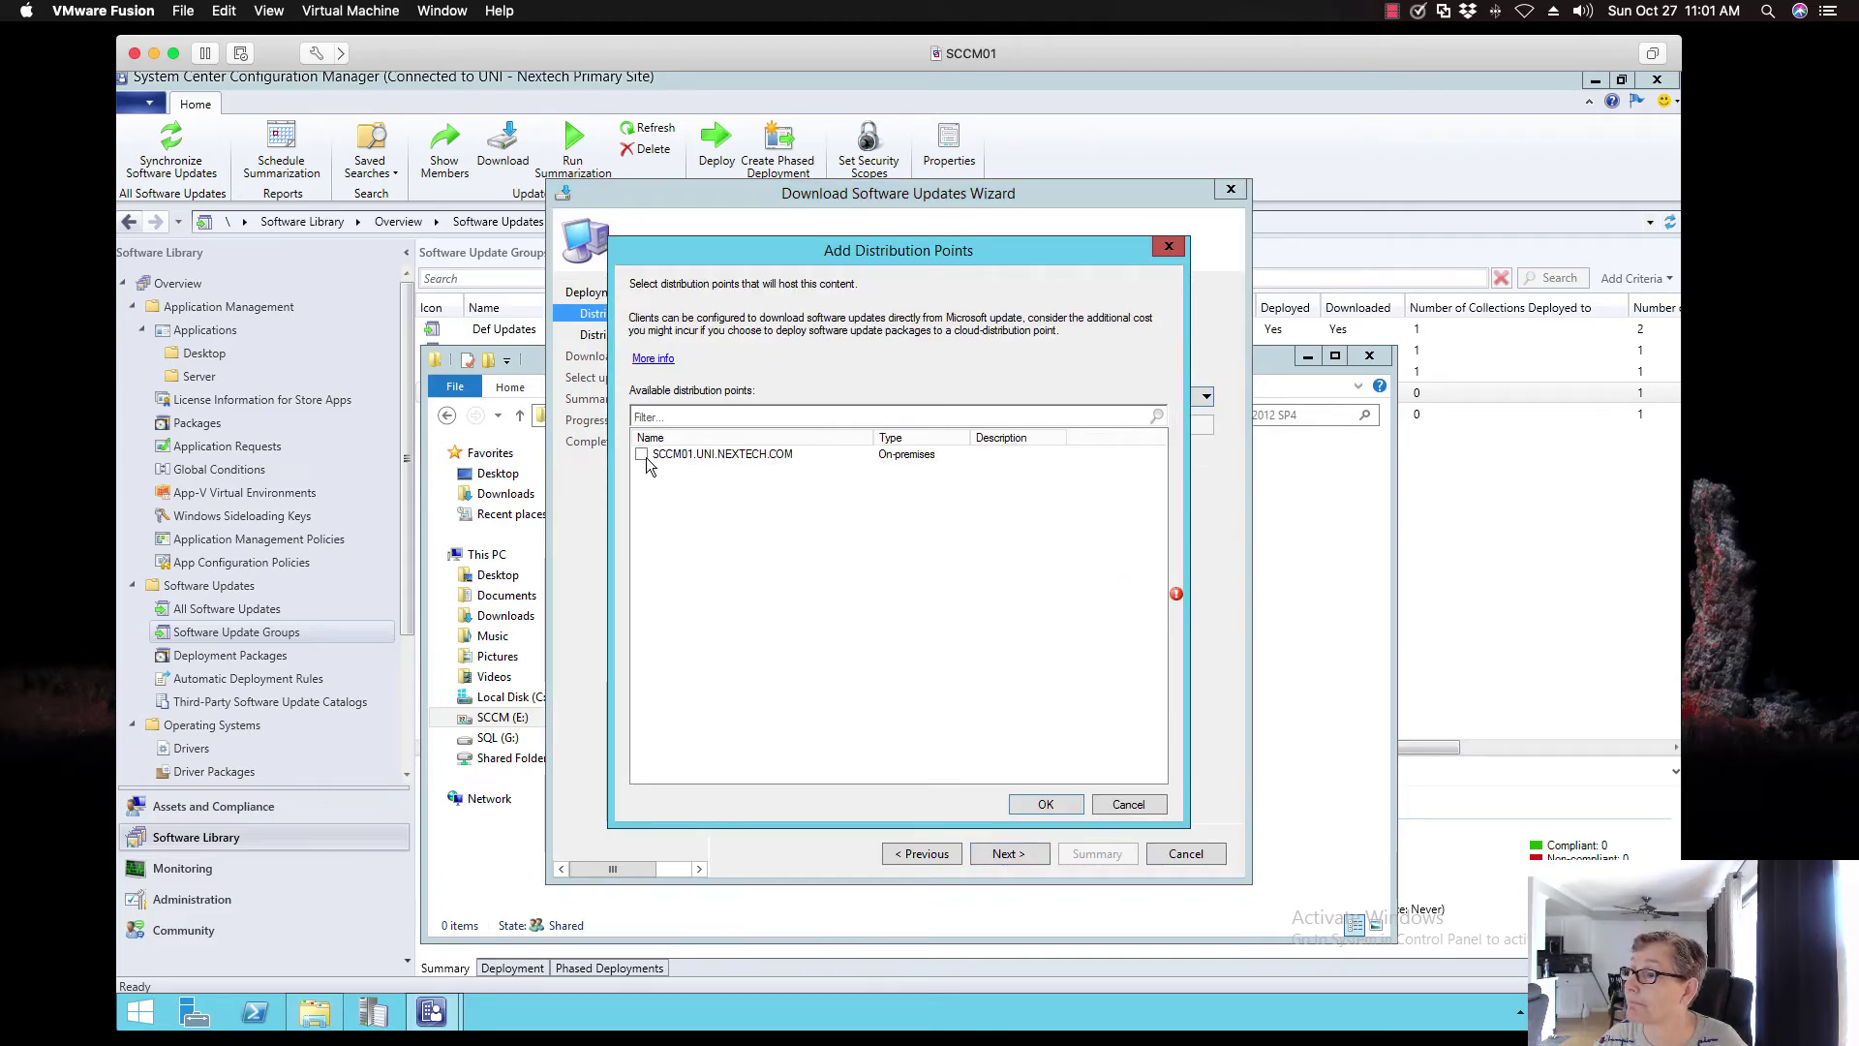
left_click(643, 455)
left_click(1044, 804)
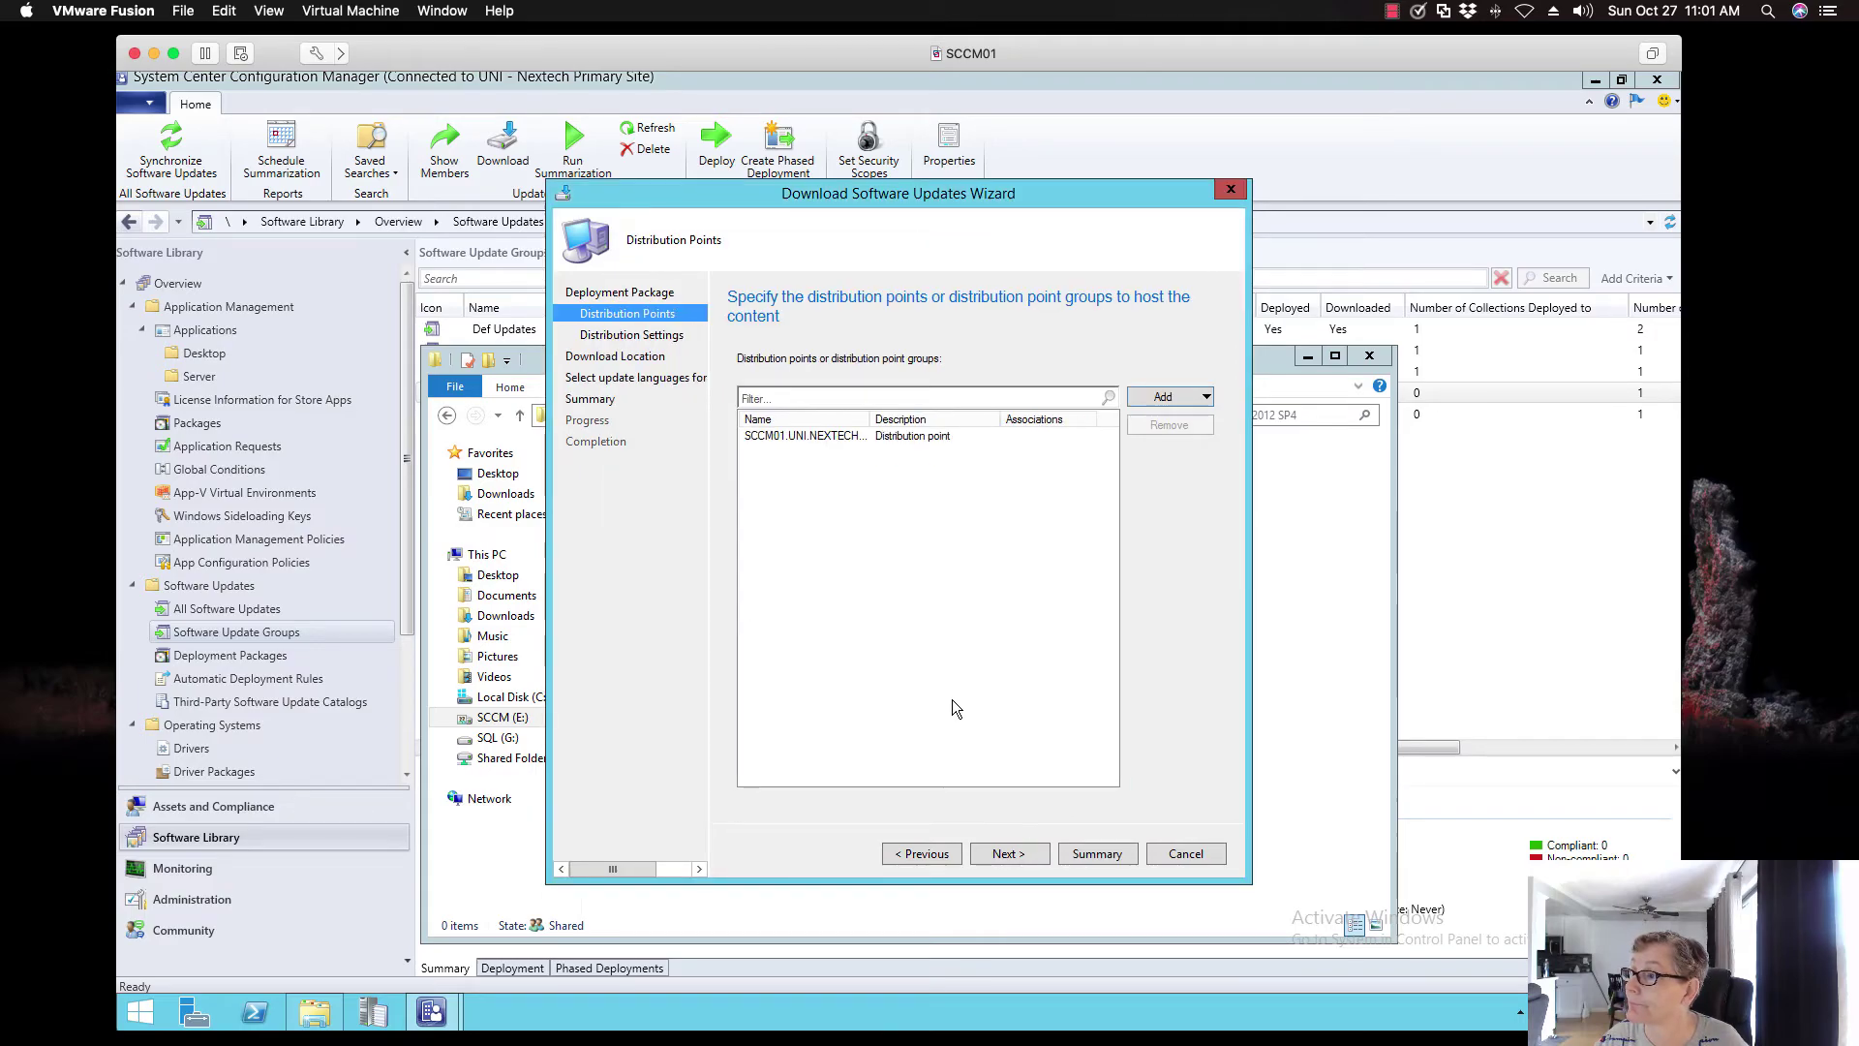
Keep the default distribution settings and download location, reaching the update language page
left_click(1007, 856)
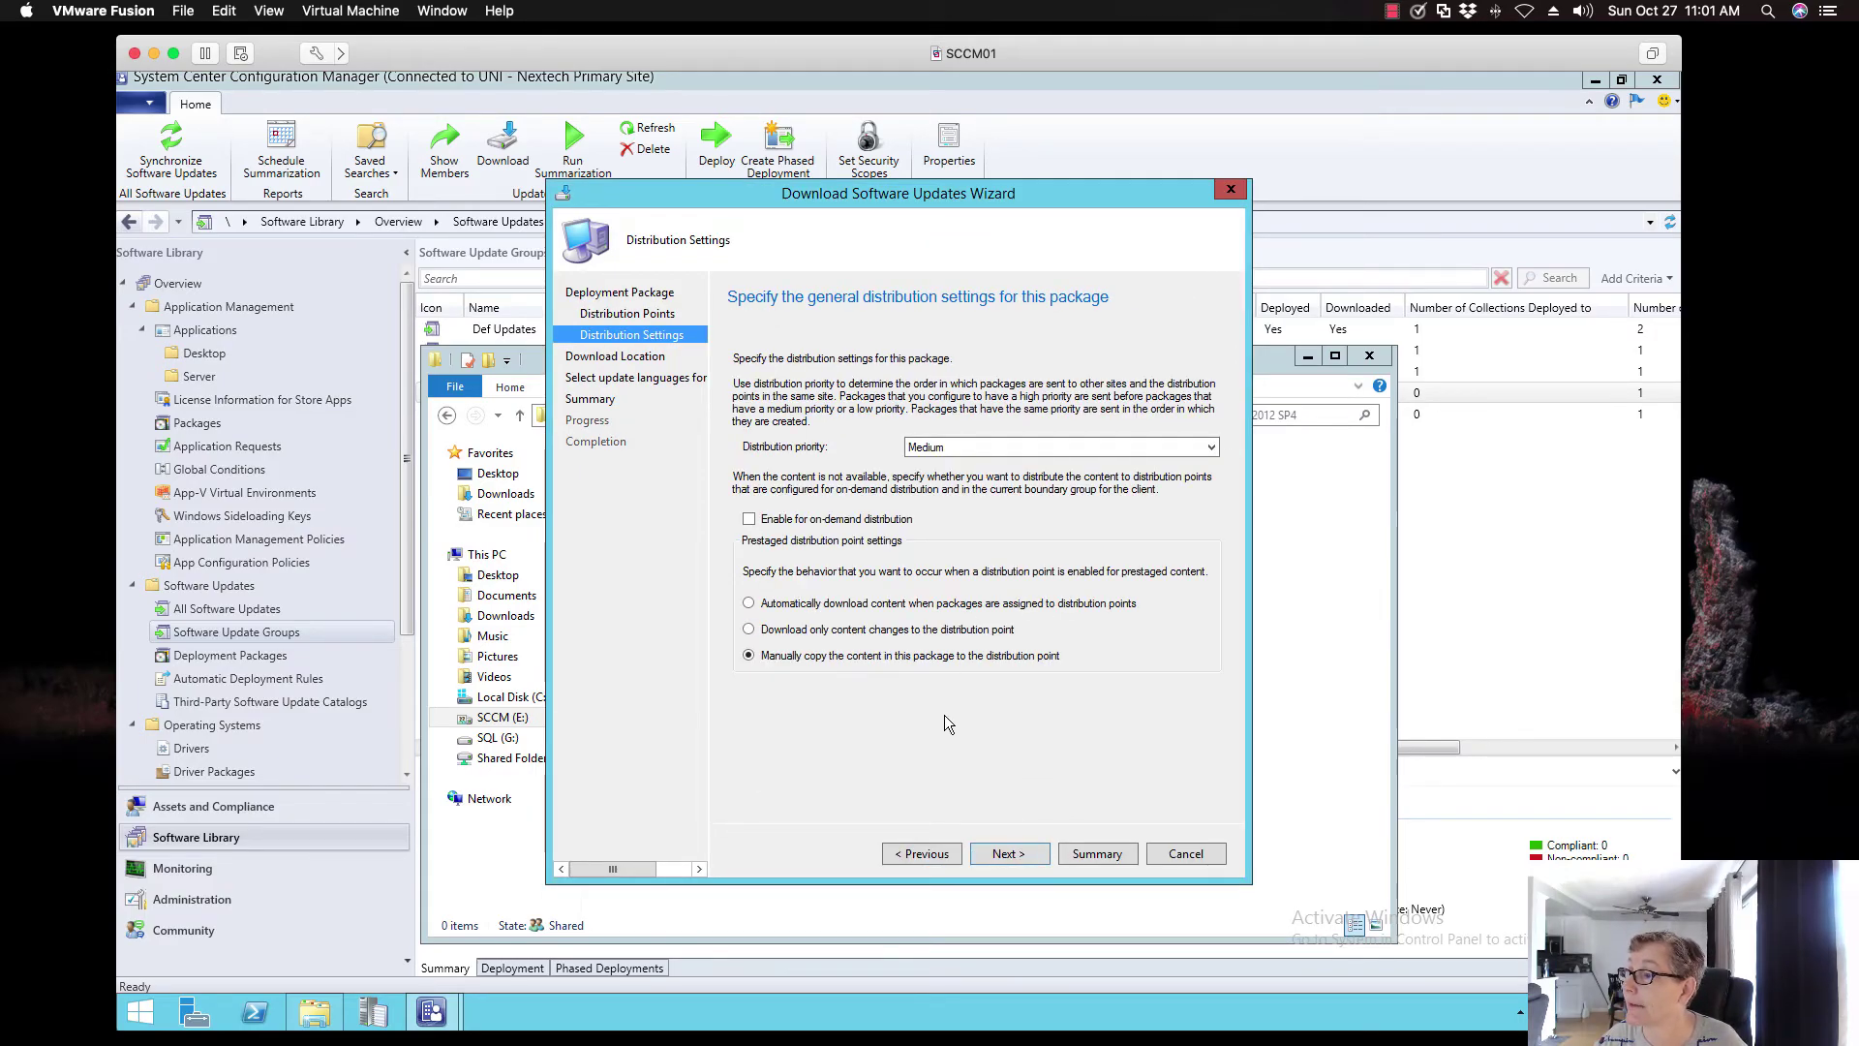
left_click(1007, 857)
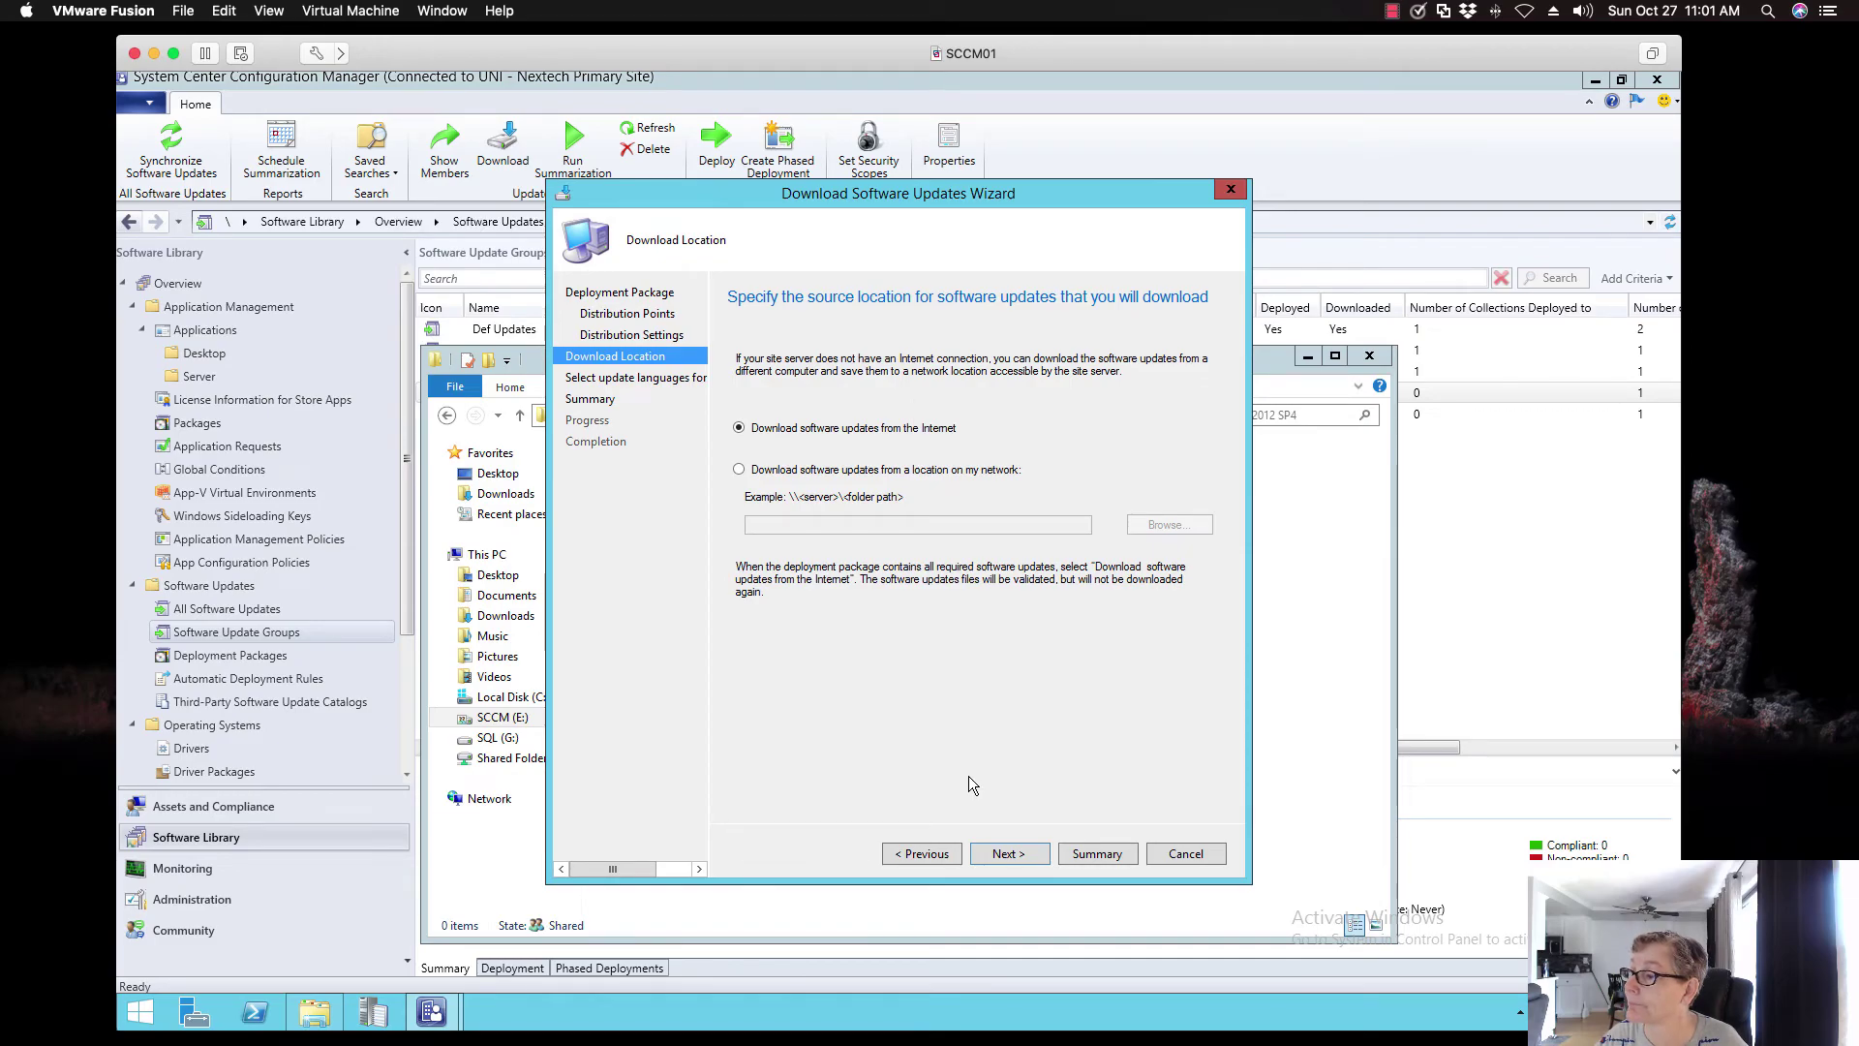
left_click(946, 851)
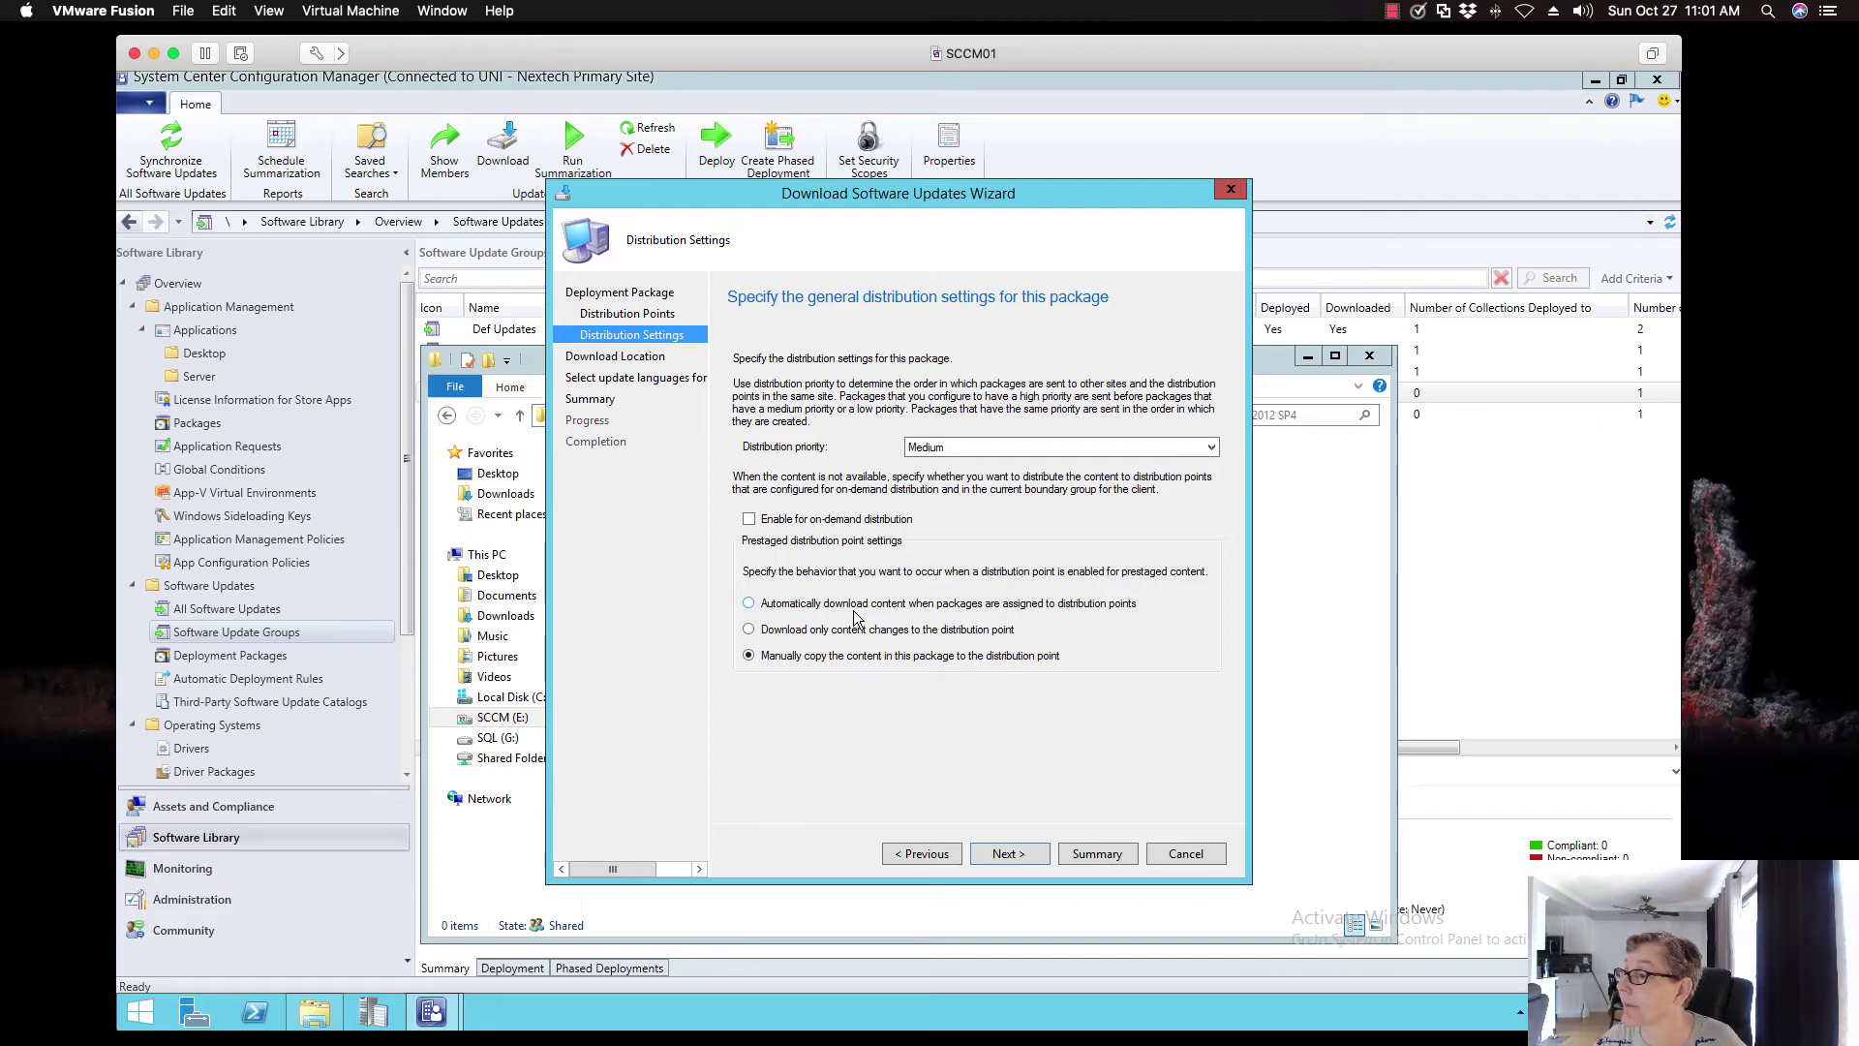
left_click(1001, 852)
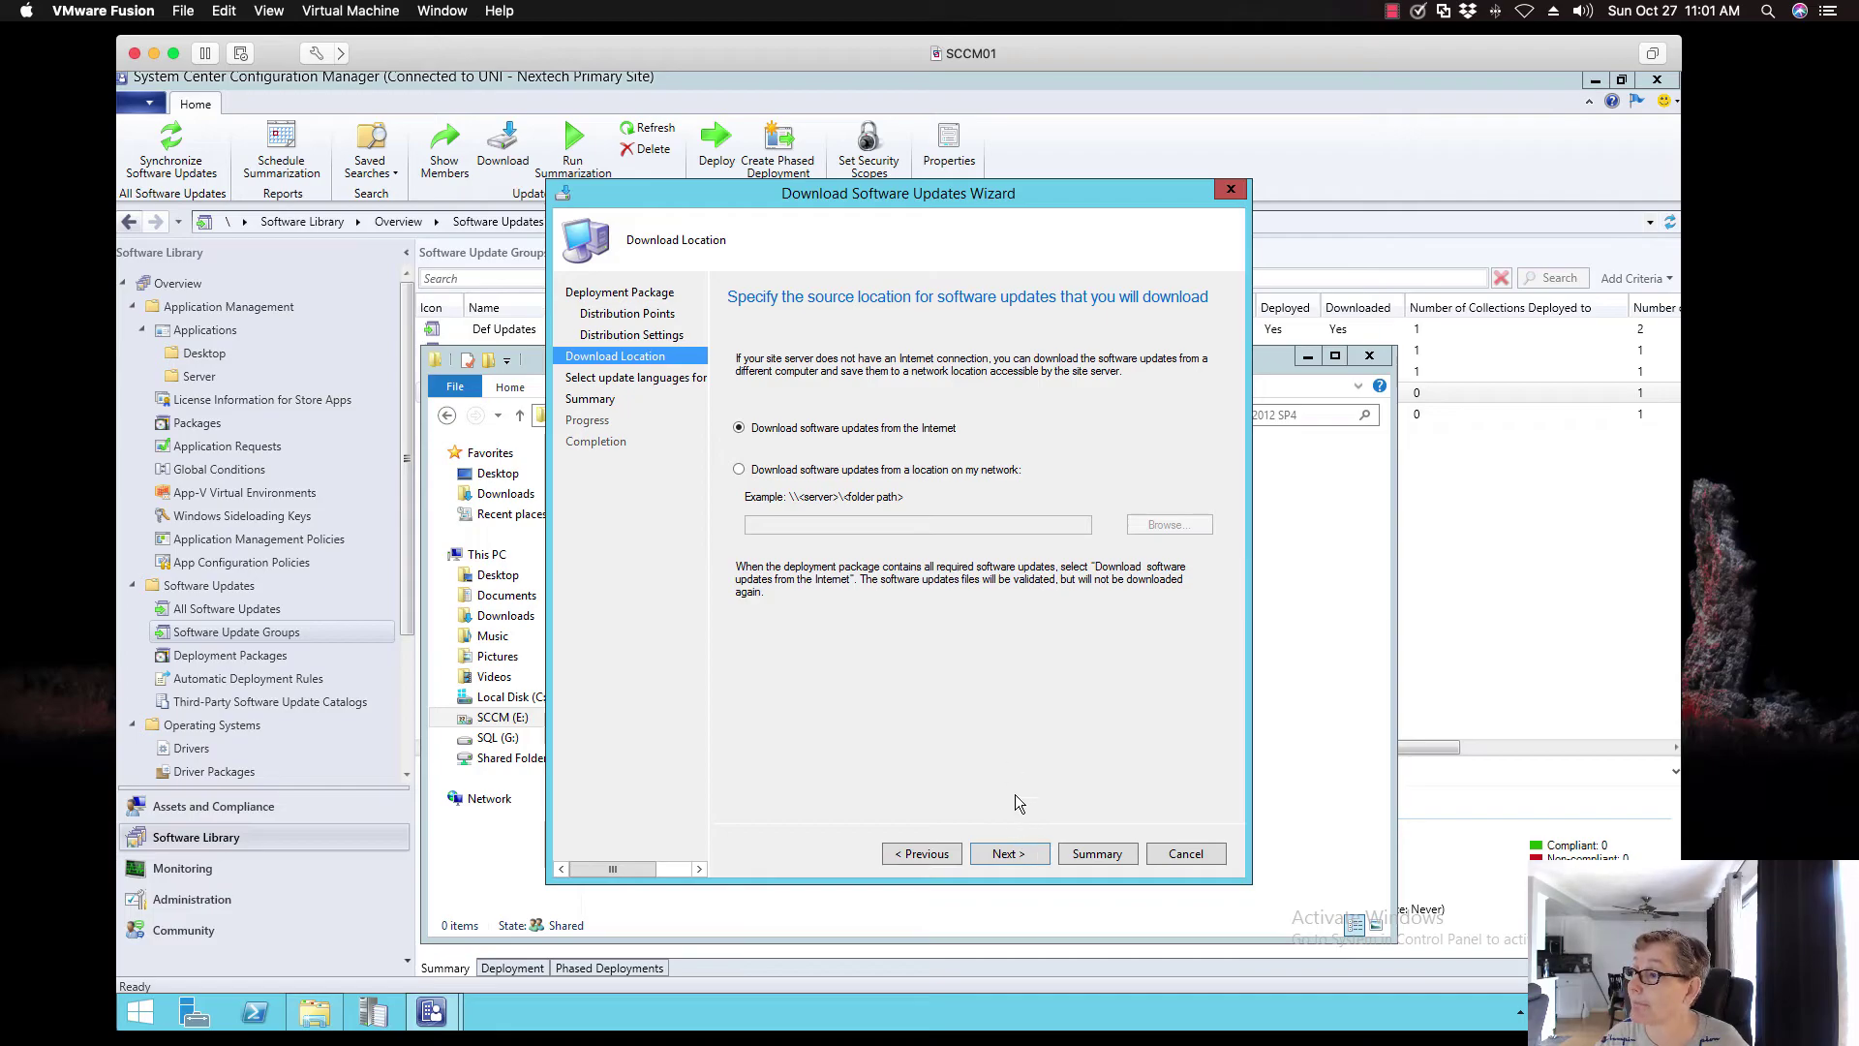
left_click(1008, 851)
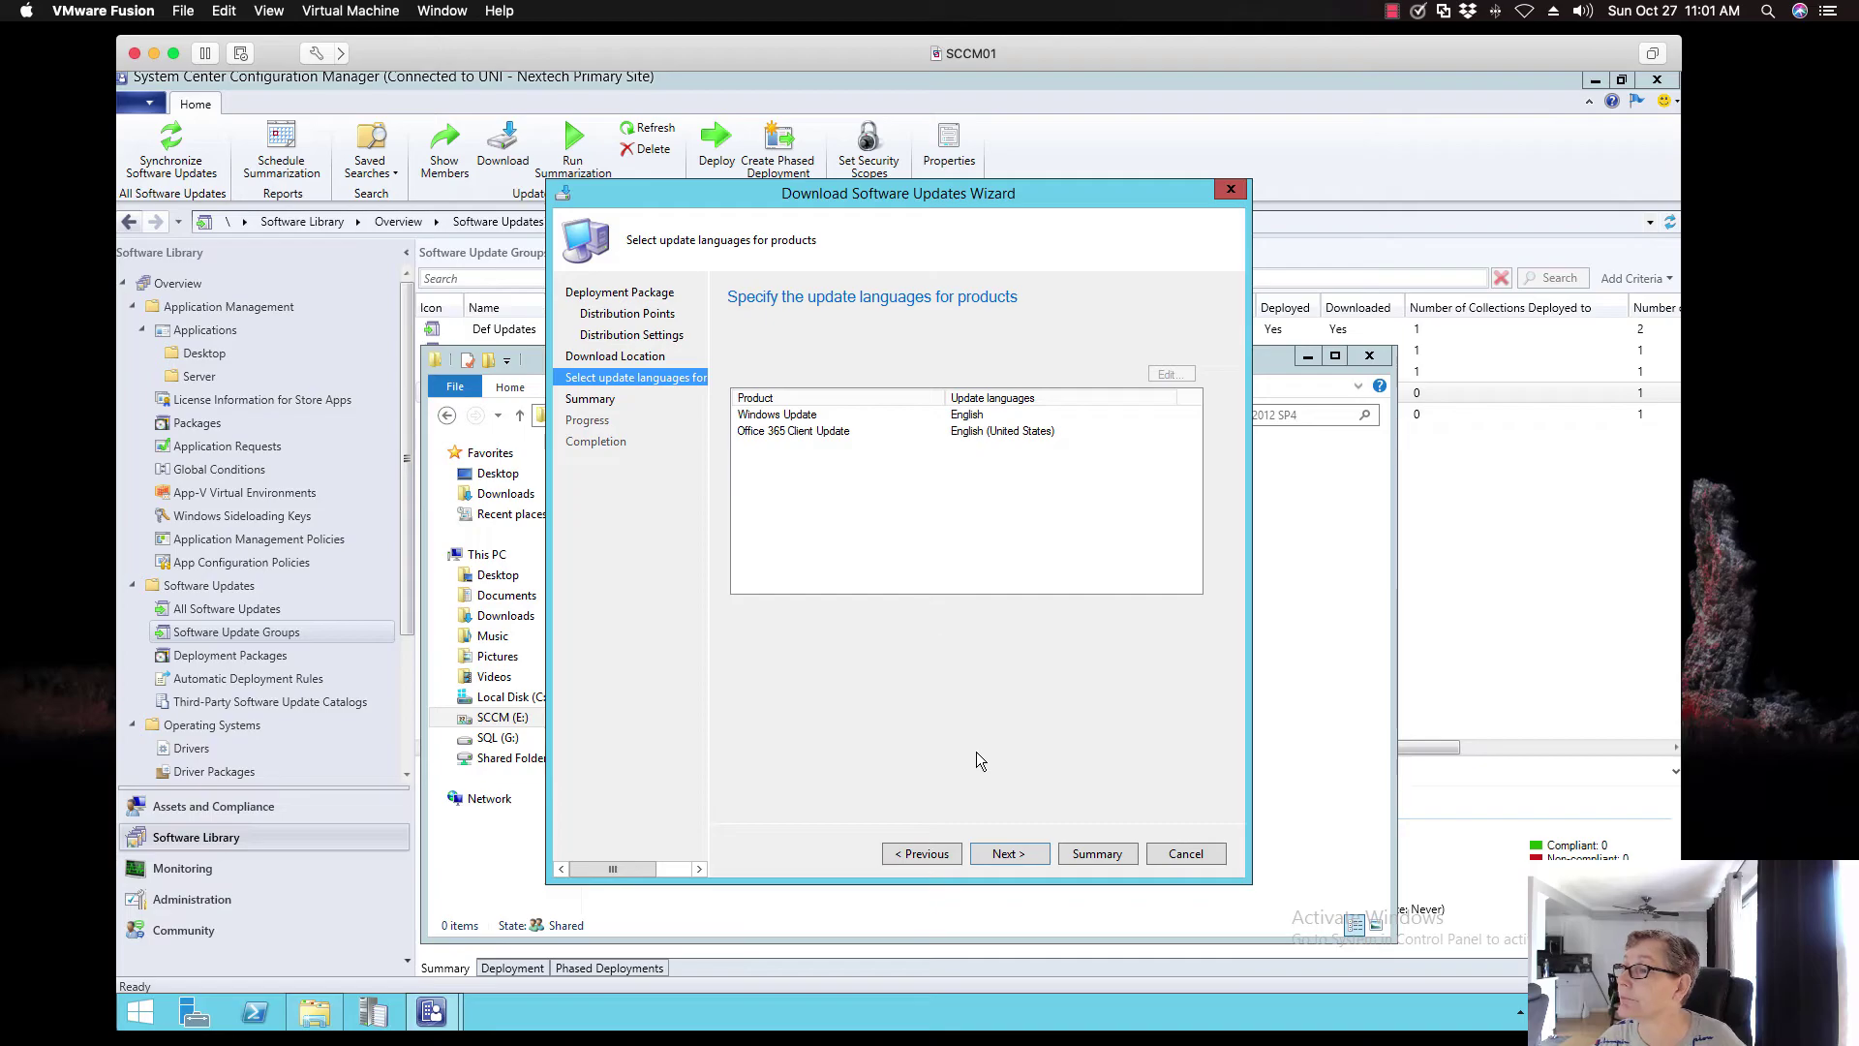
Accept the default English languages, run the download, and close the completed wizard
left_click(1017, 851)
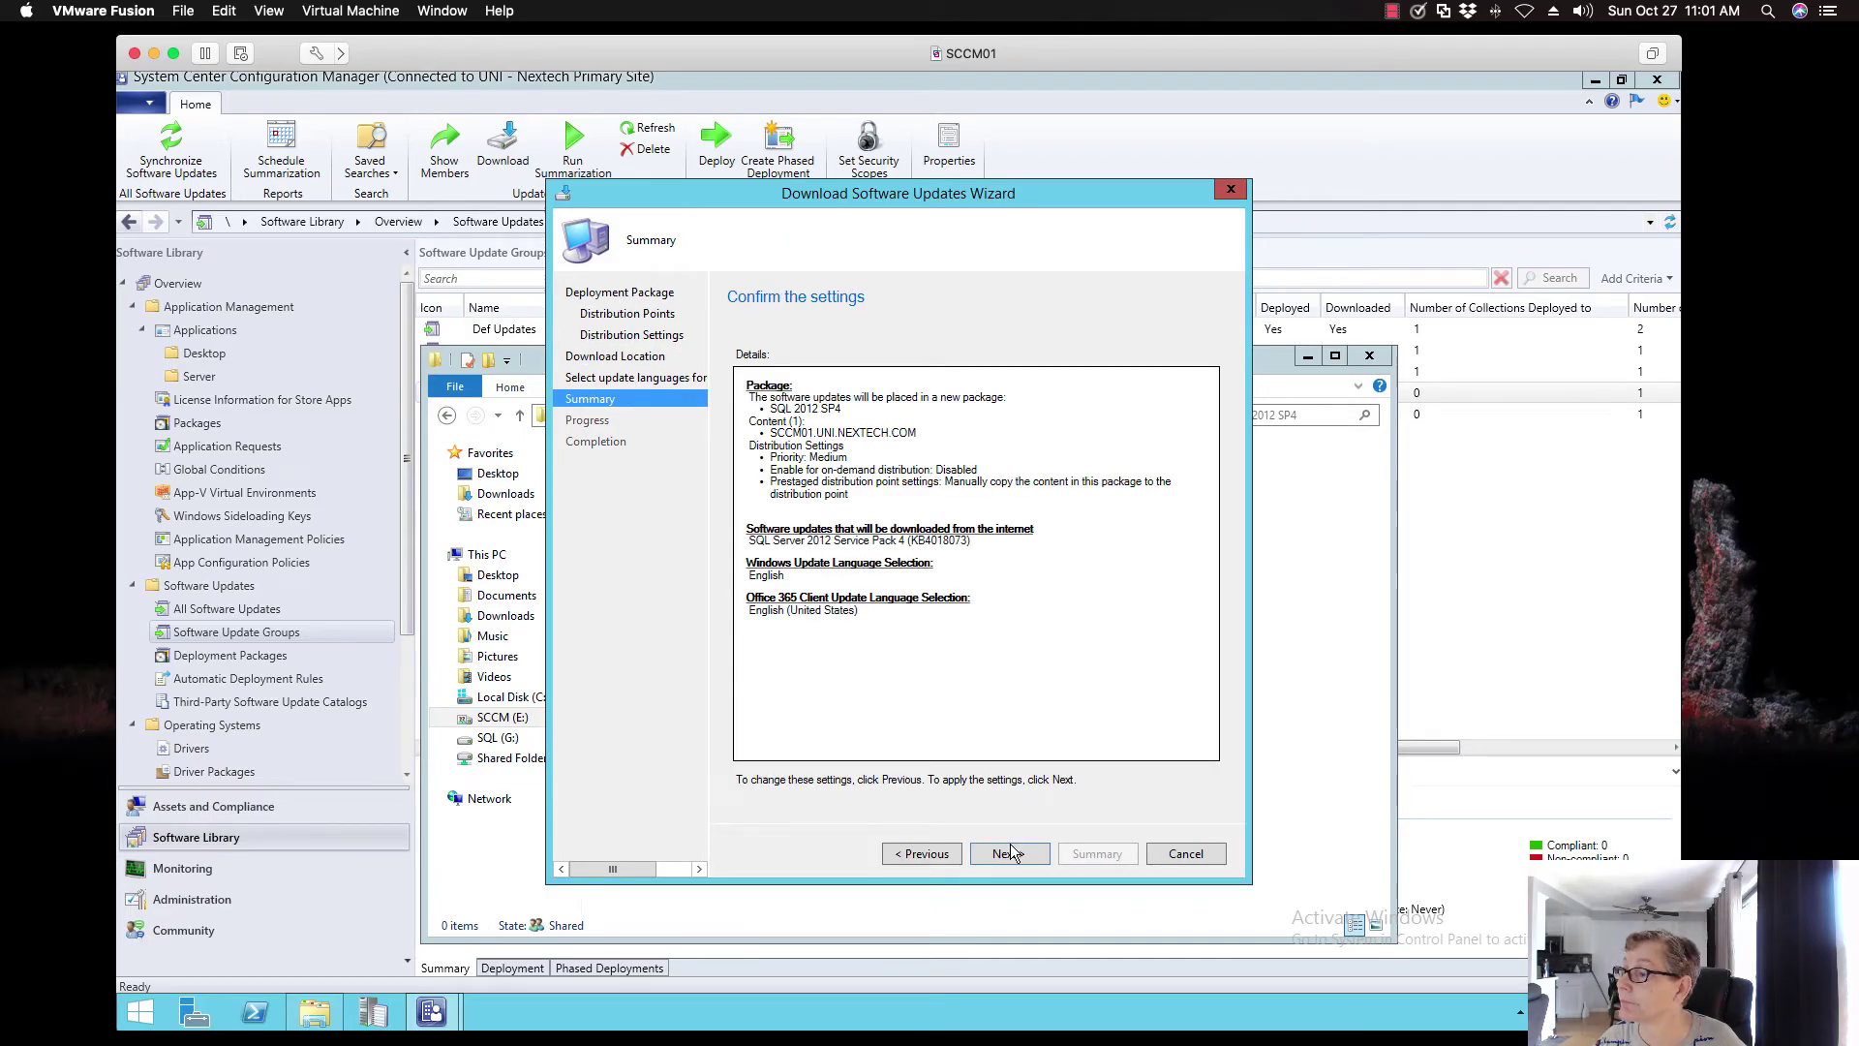
left_click(1013, 851)
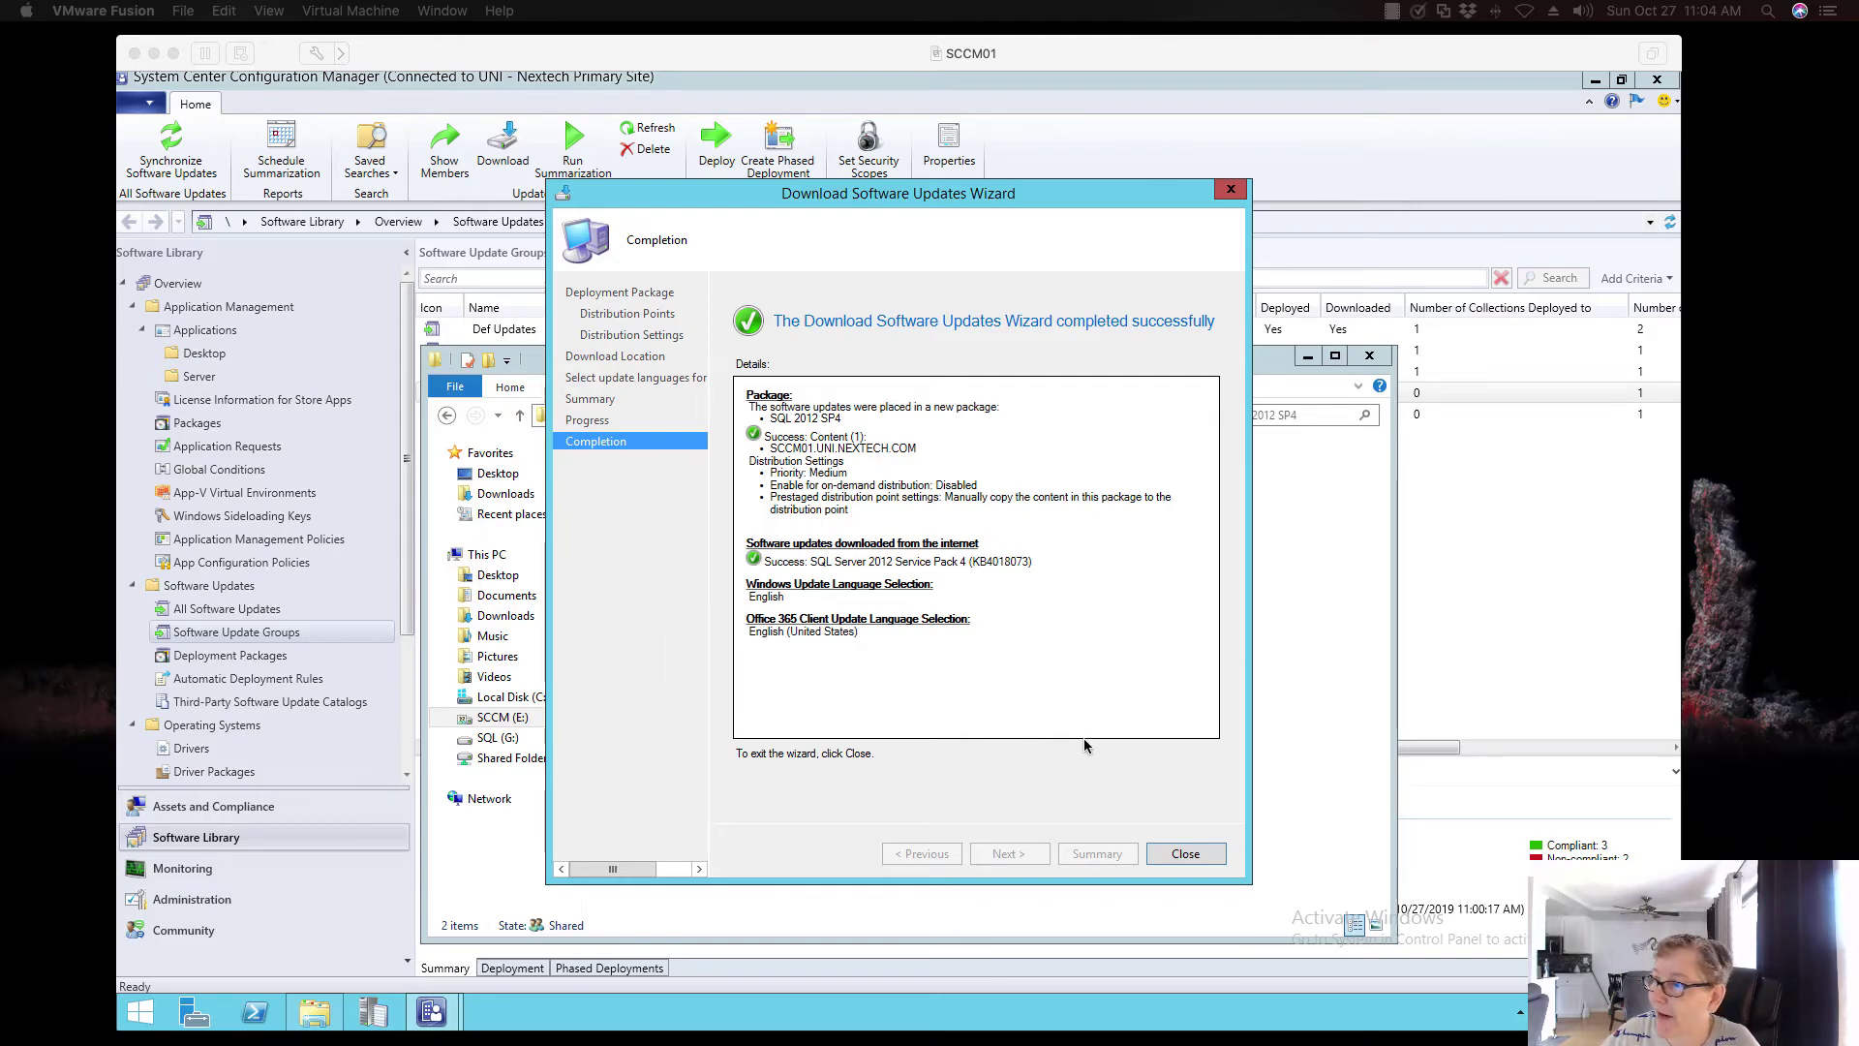
left_click(1191, 854)
left_click(1191, 854)
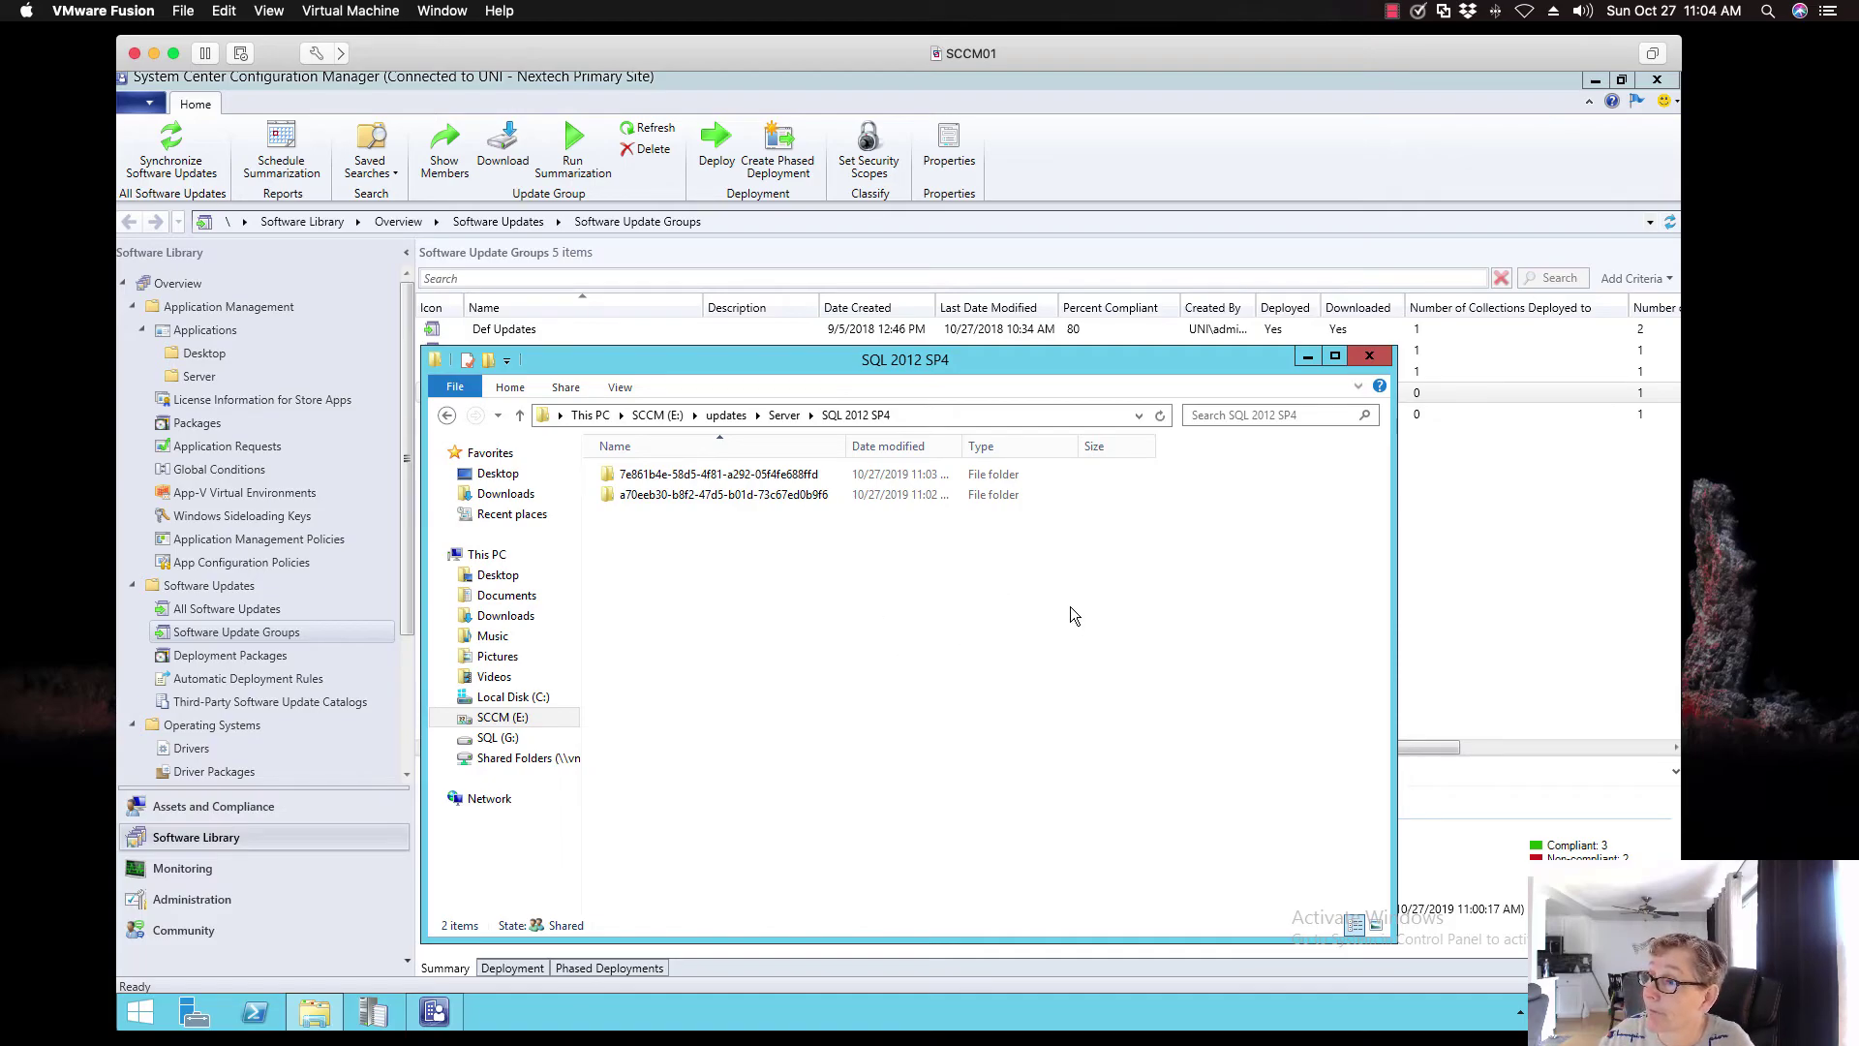
Close the SQL 2012 SP4 folder window and view the SQL 2012 SP4 update group's details
left_click(1370, 356)
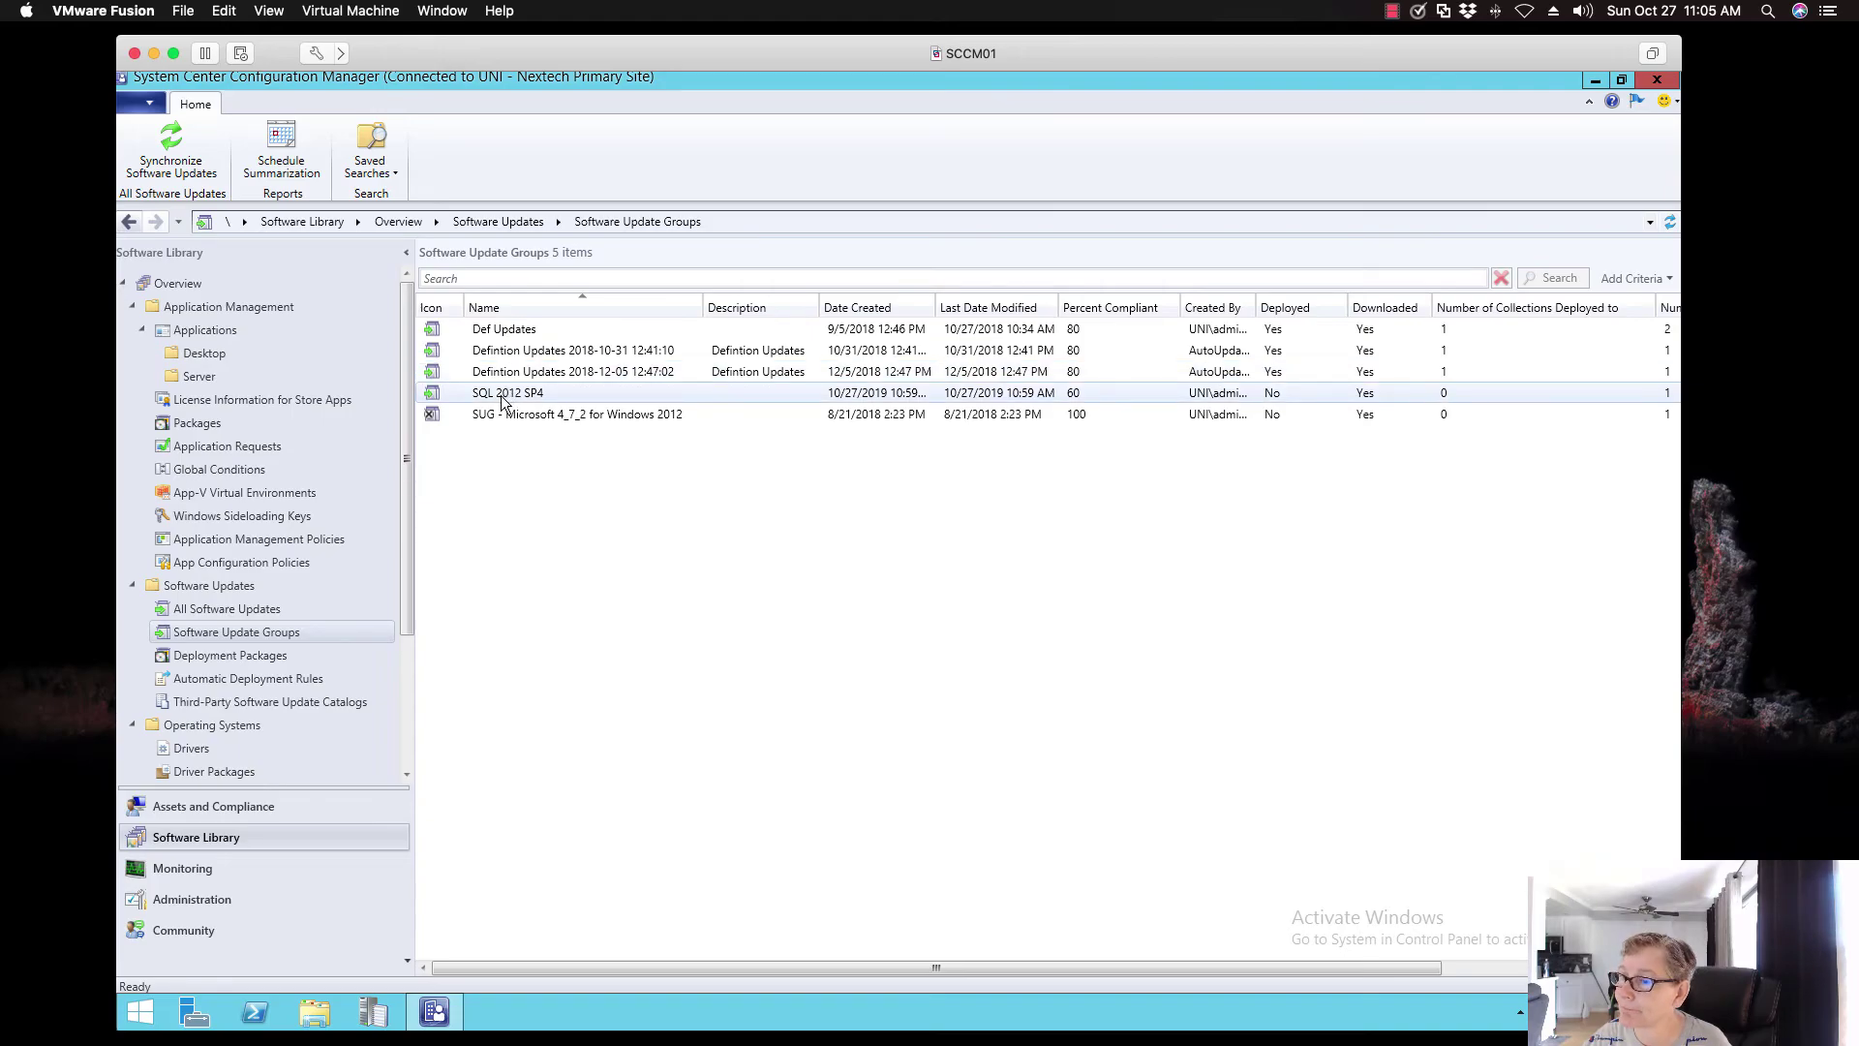
left_click(545, 399)
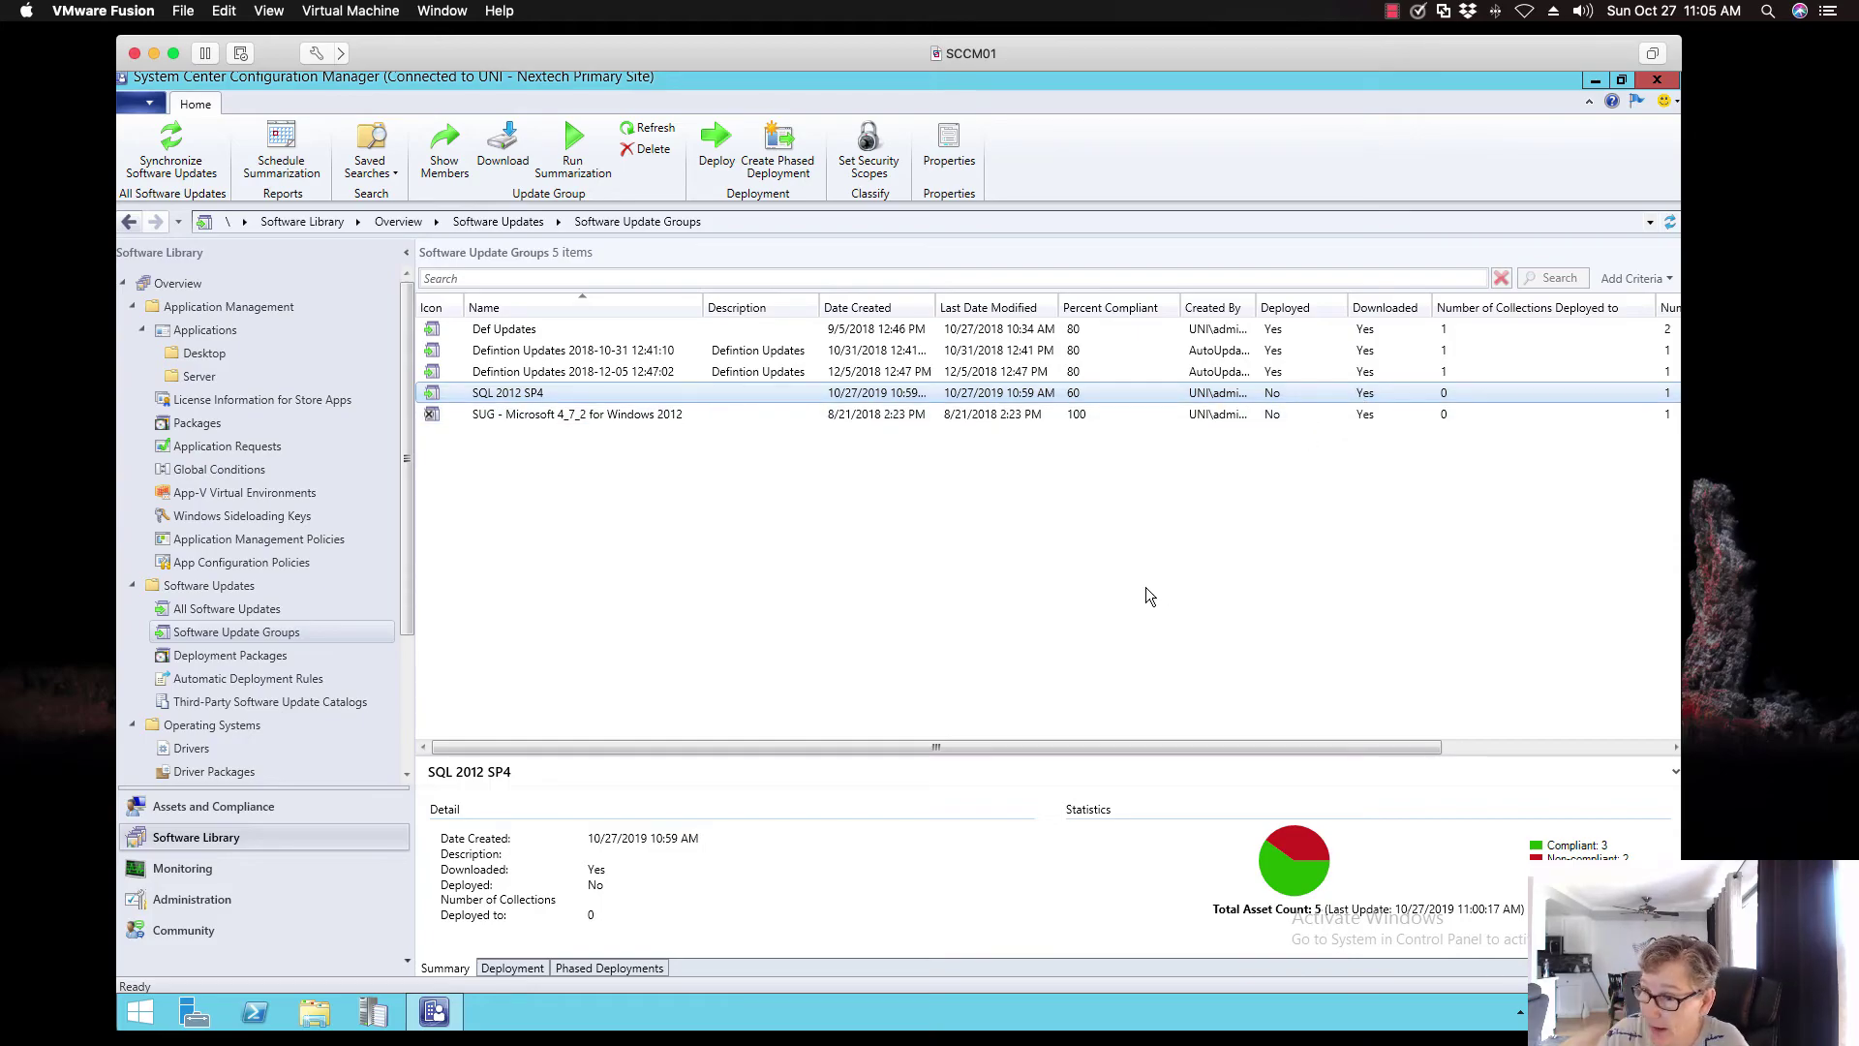
In Monitoring, filter Content Status by 'sql' to show the SQL 2012 SP4 package's distribution
left_click(228, 872)
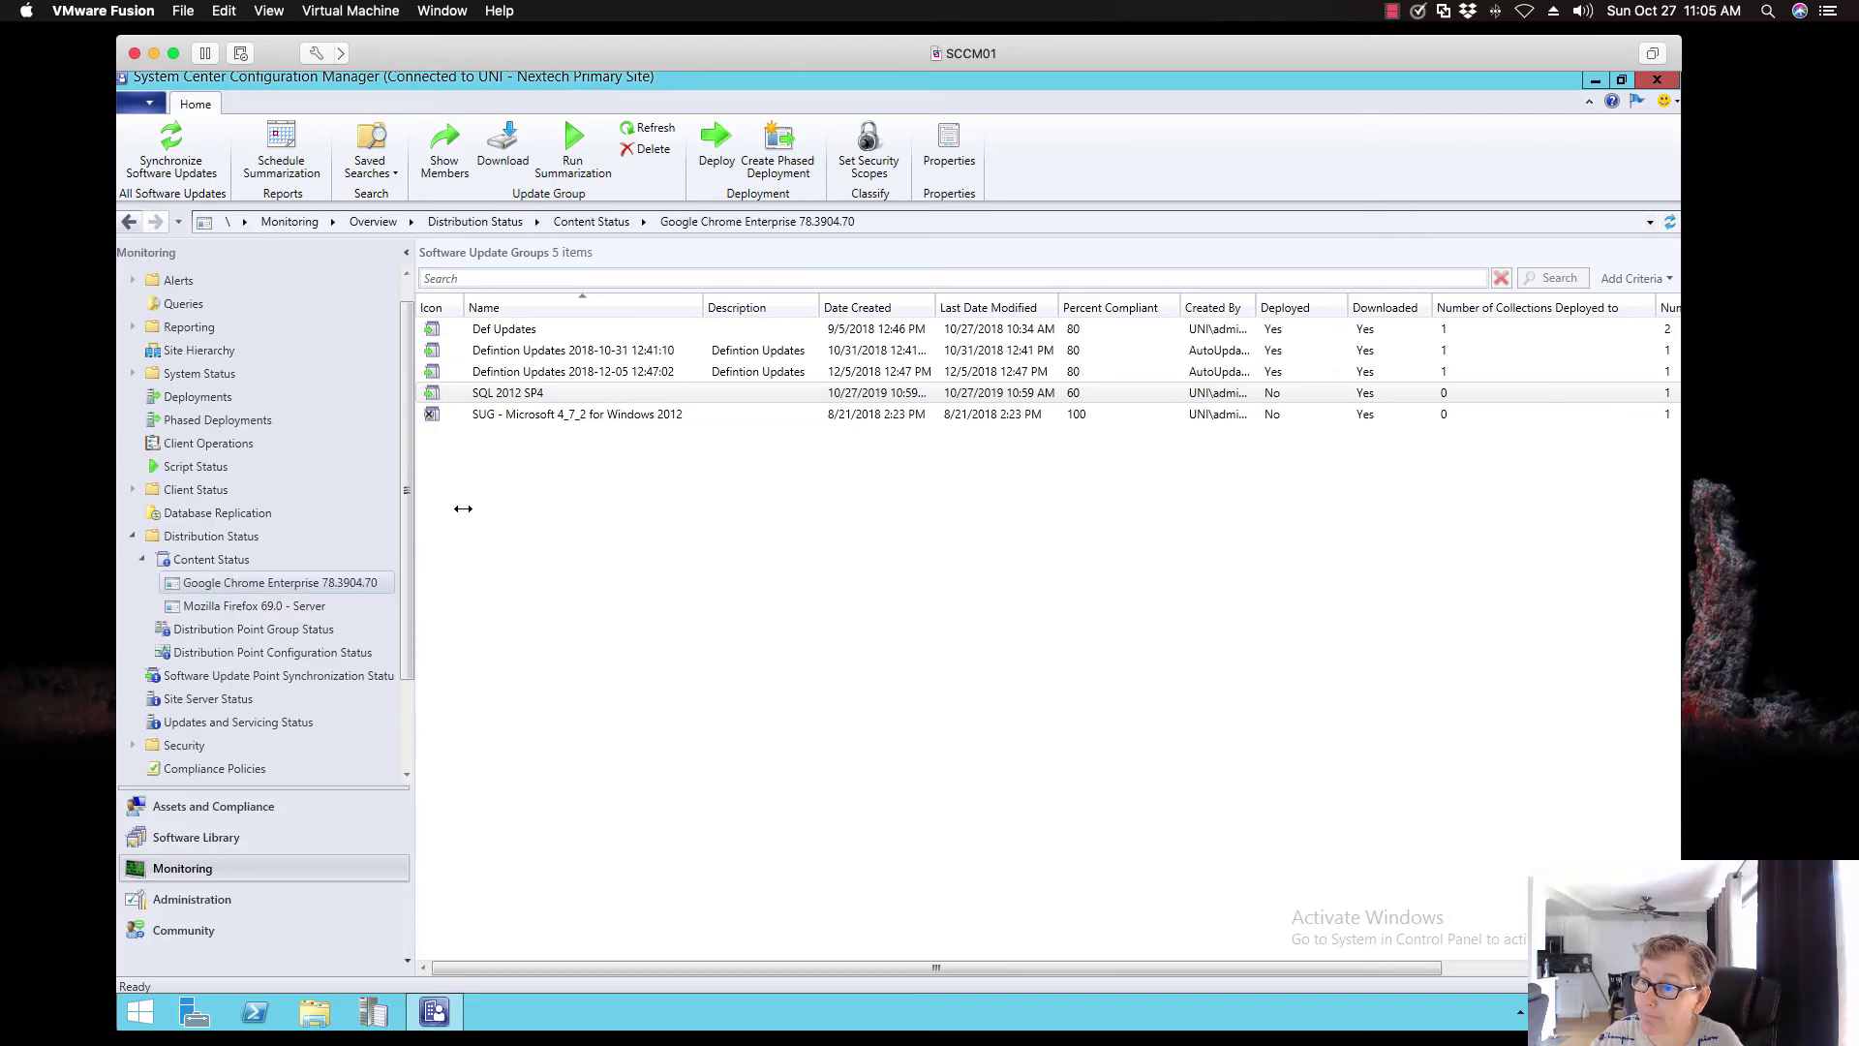
left_click(232, 560)
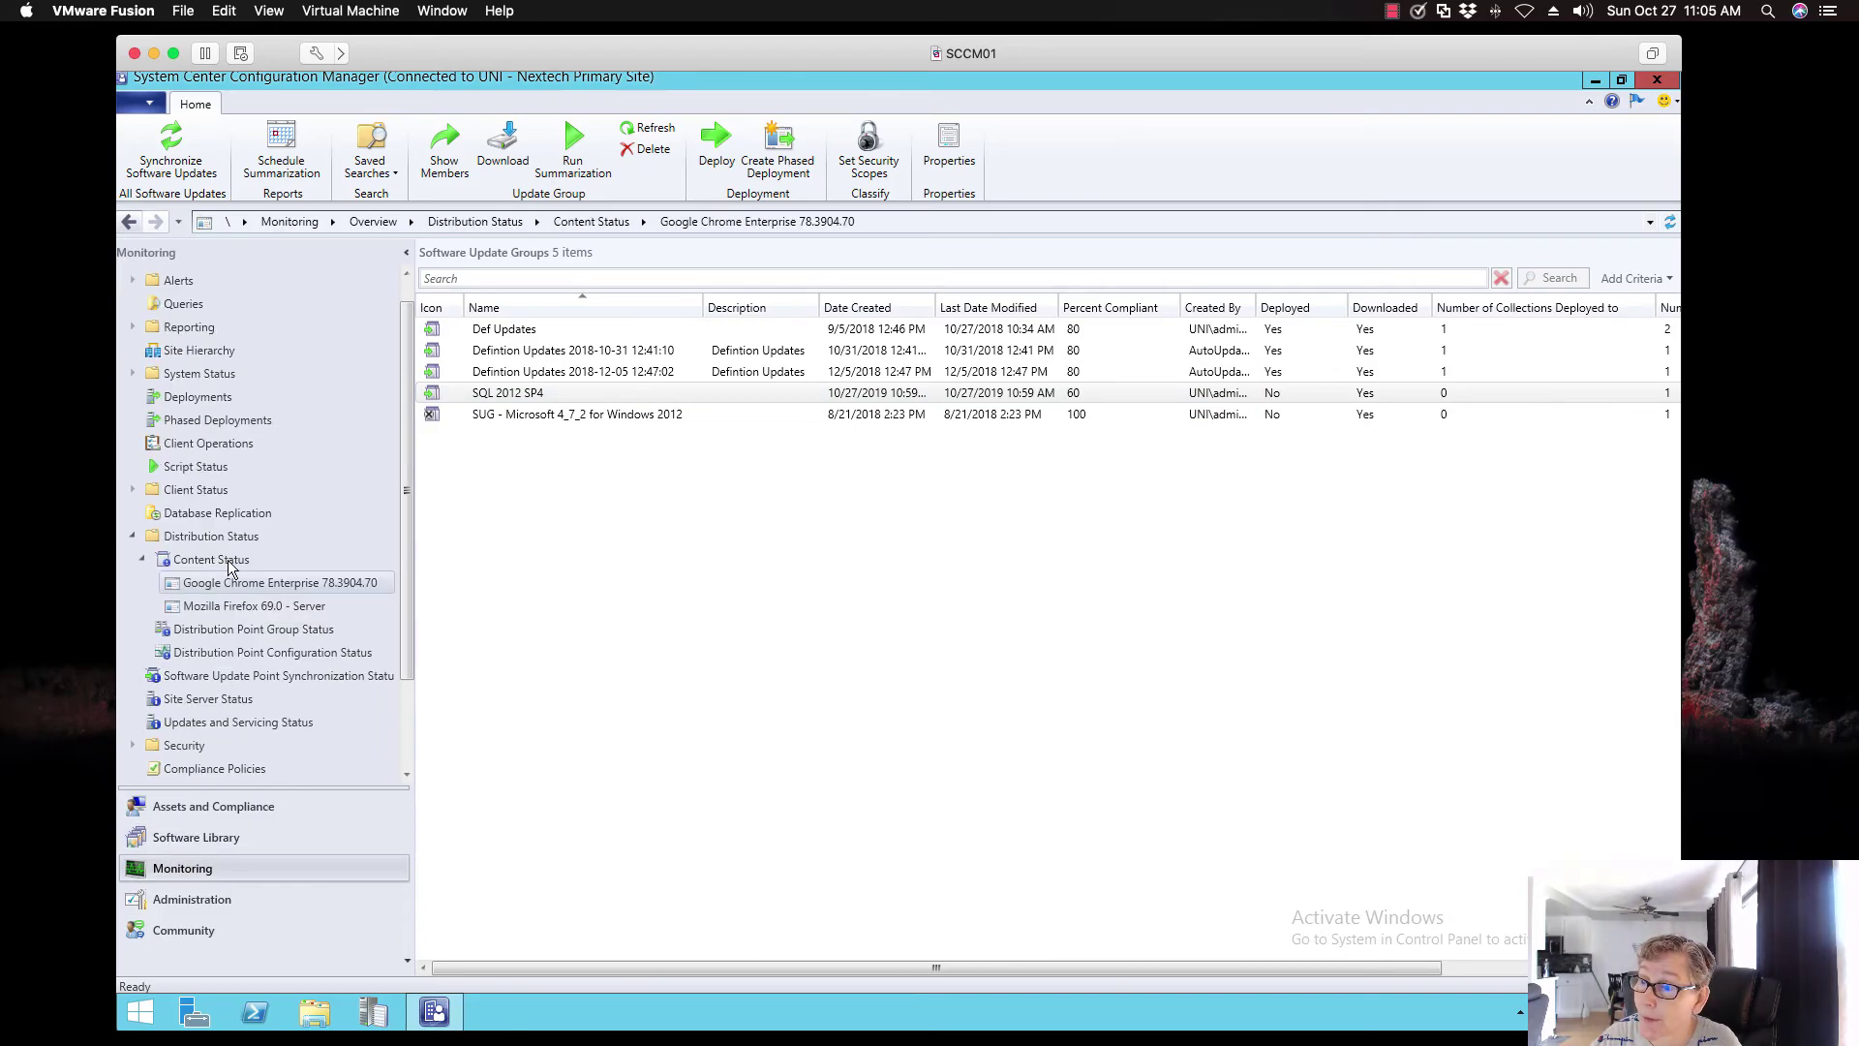
left_click(505, 278)
type("sql")
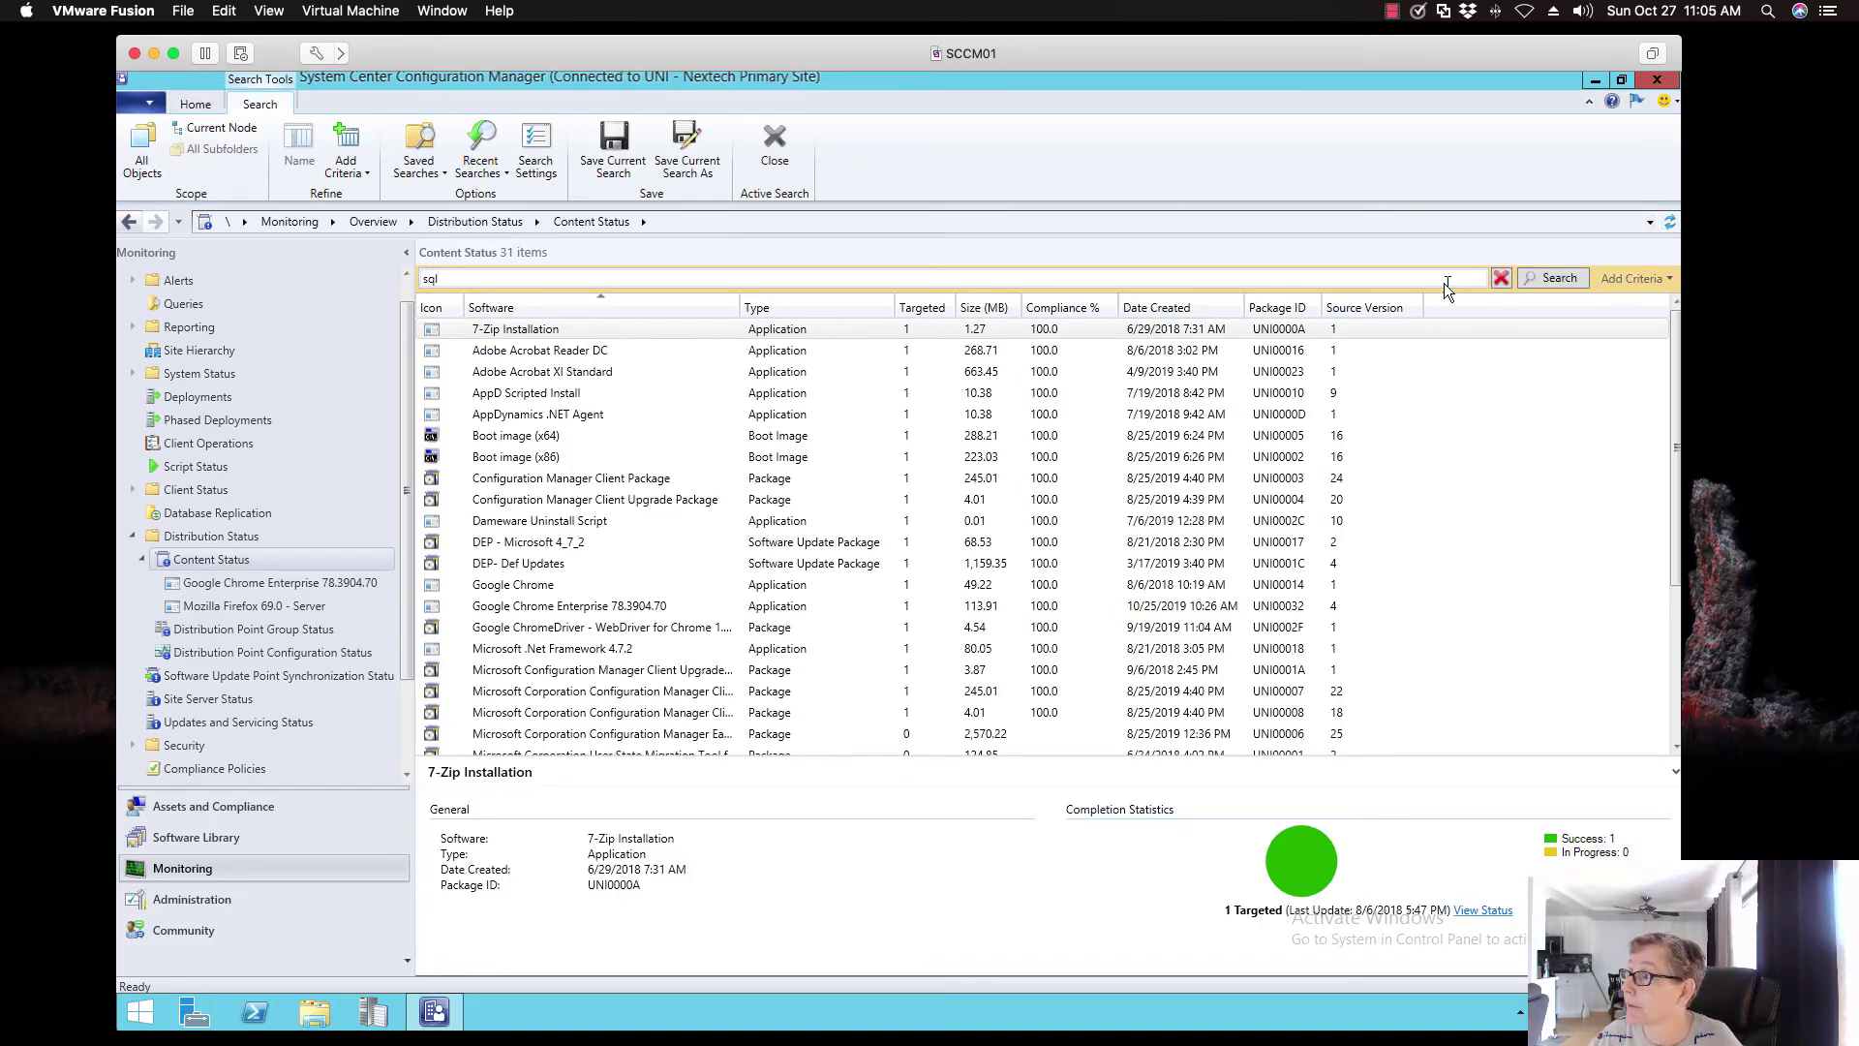
left_click(1556, 281)
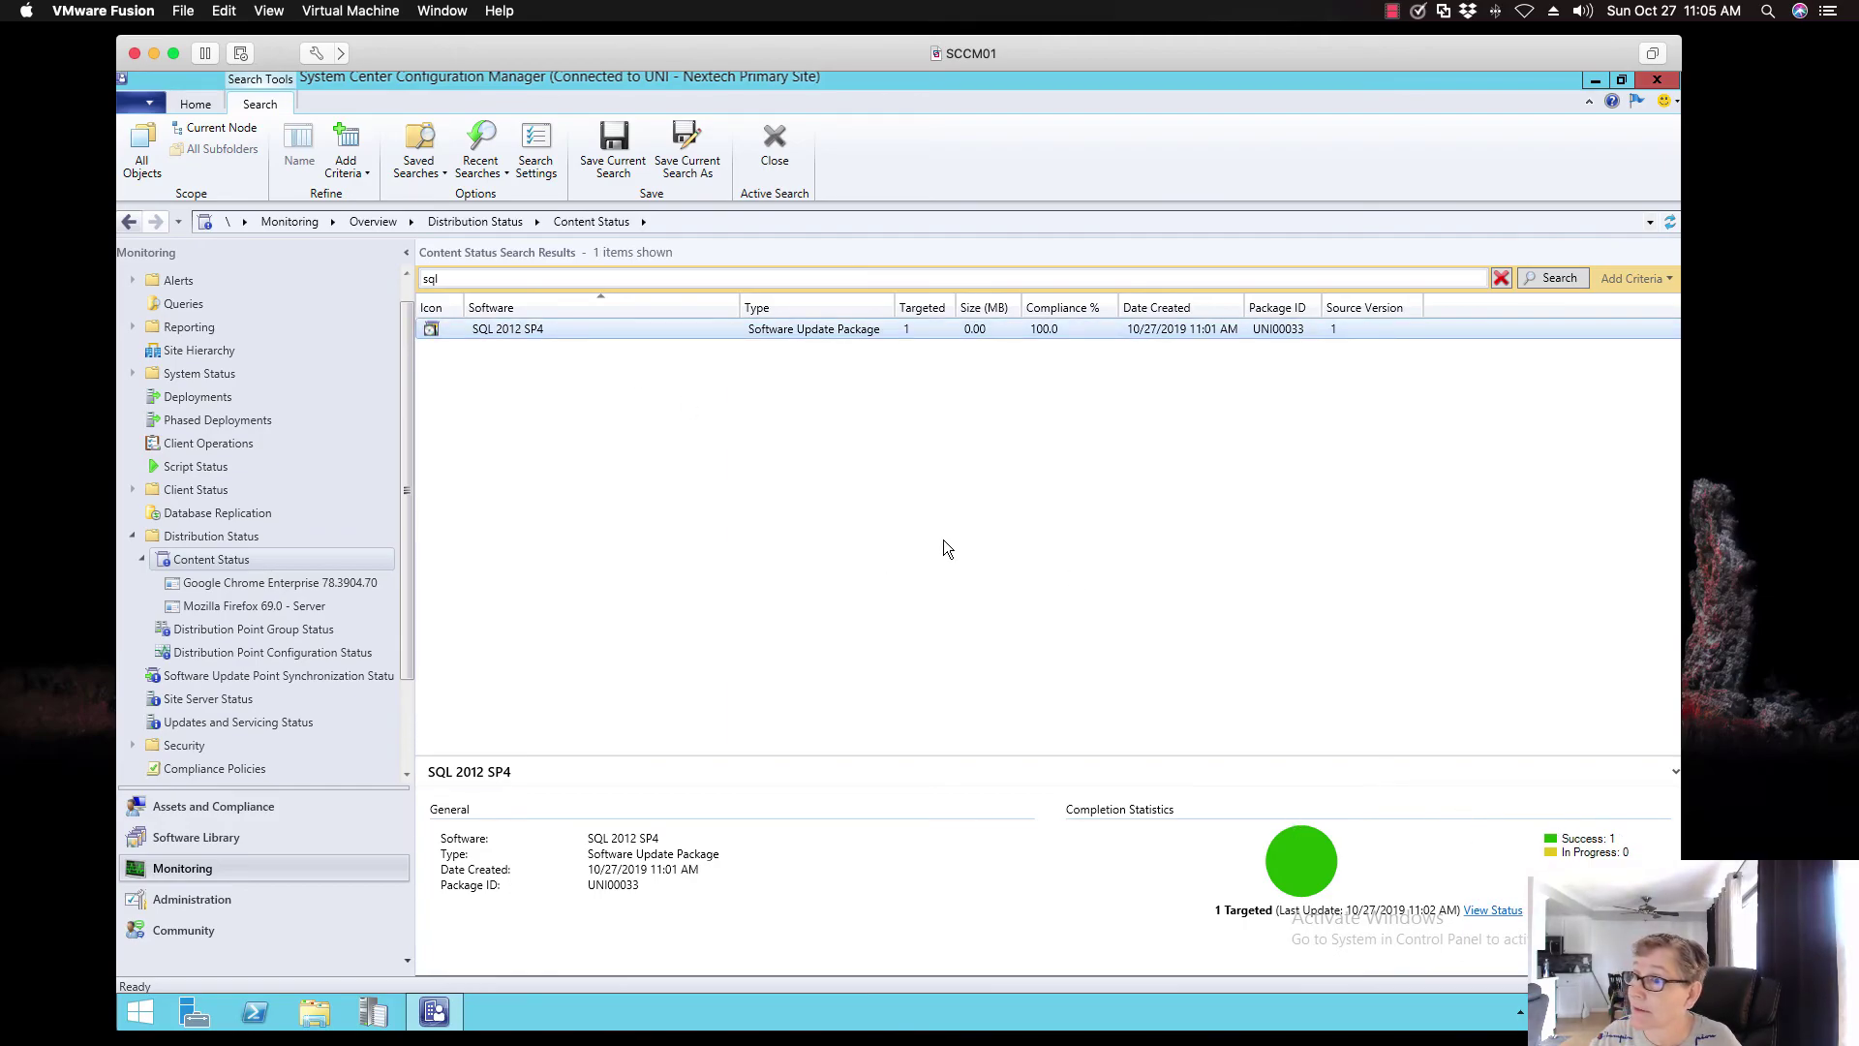
Go to Device Collections > Patch Management > Servers and open the Create dropdown
left_click(217, 806)
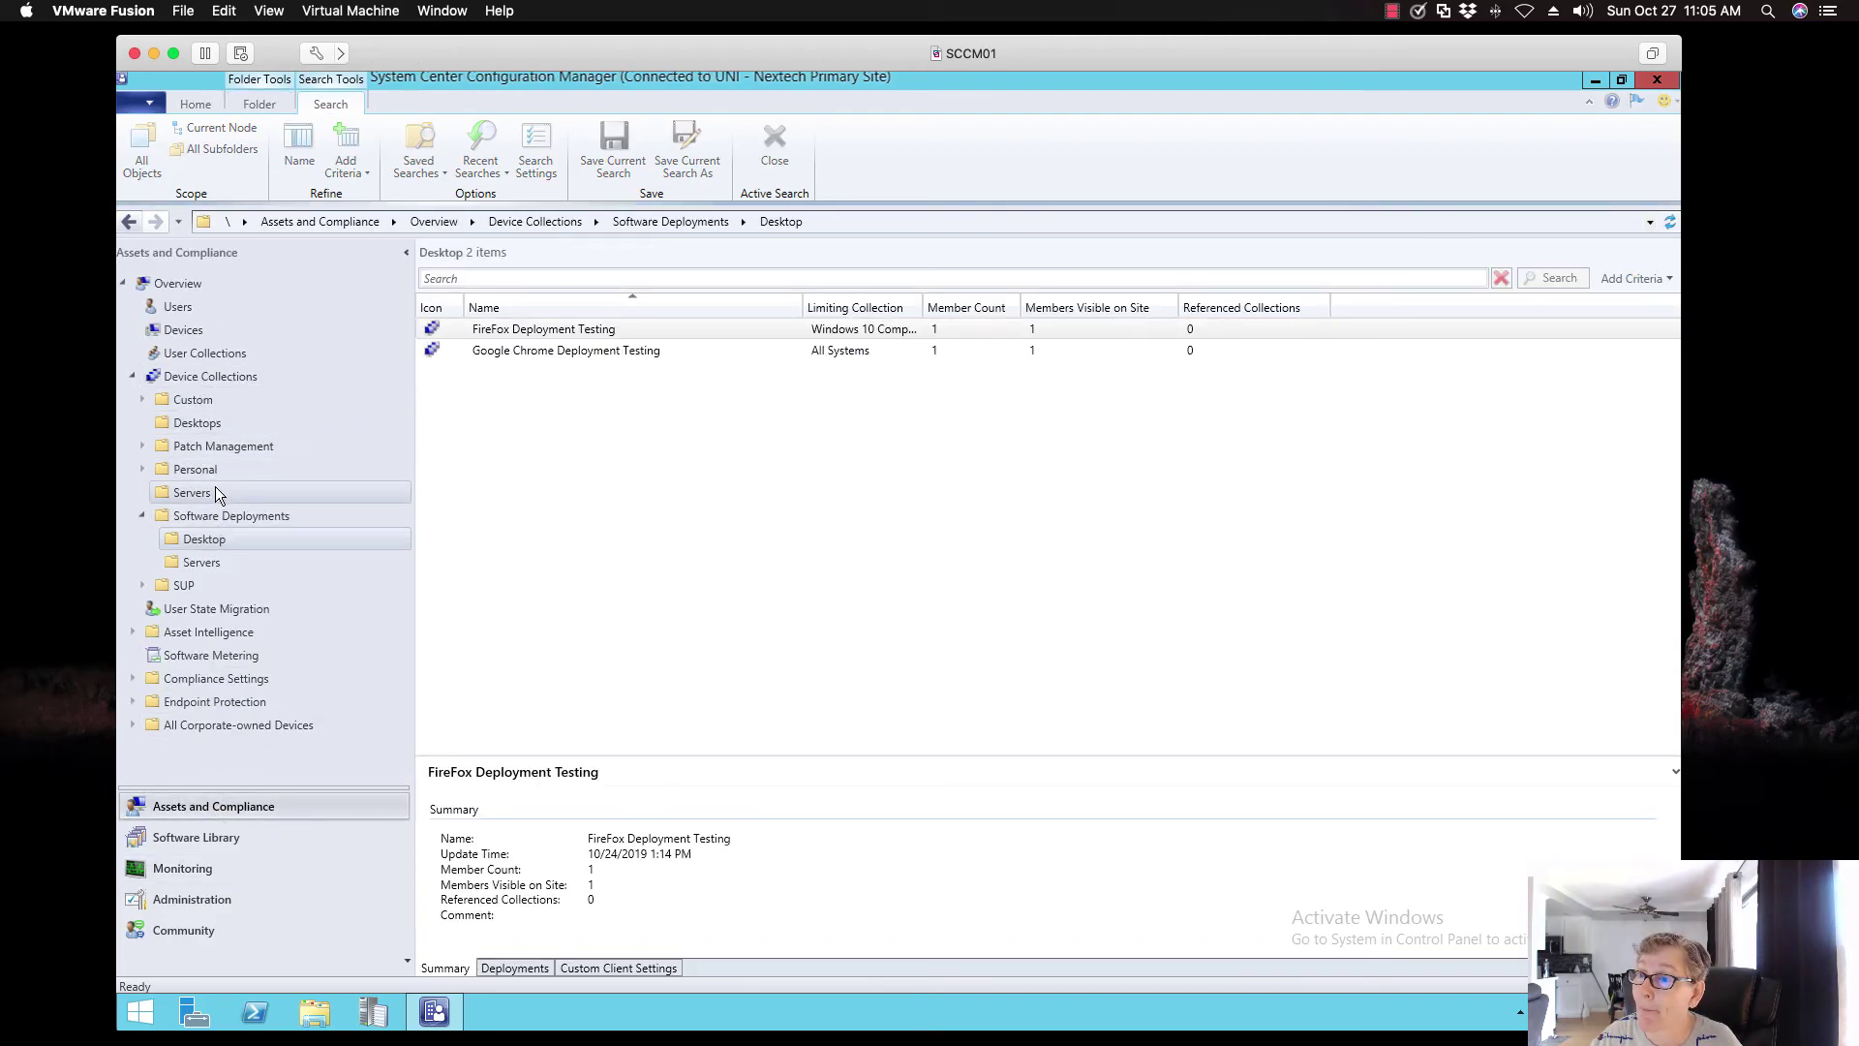
left_click(221, 561)
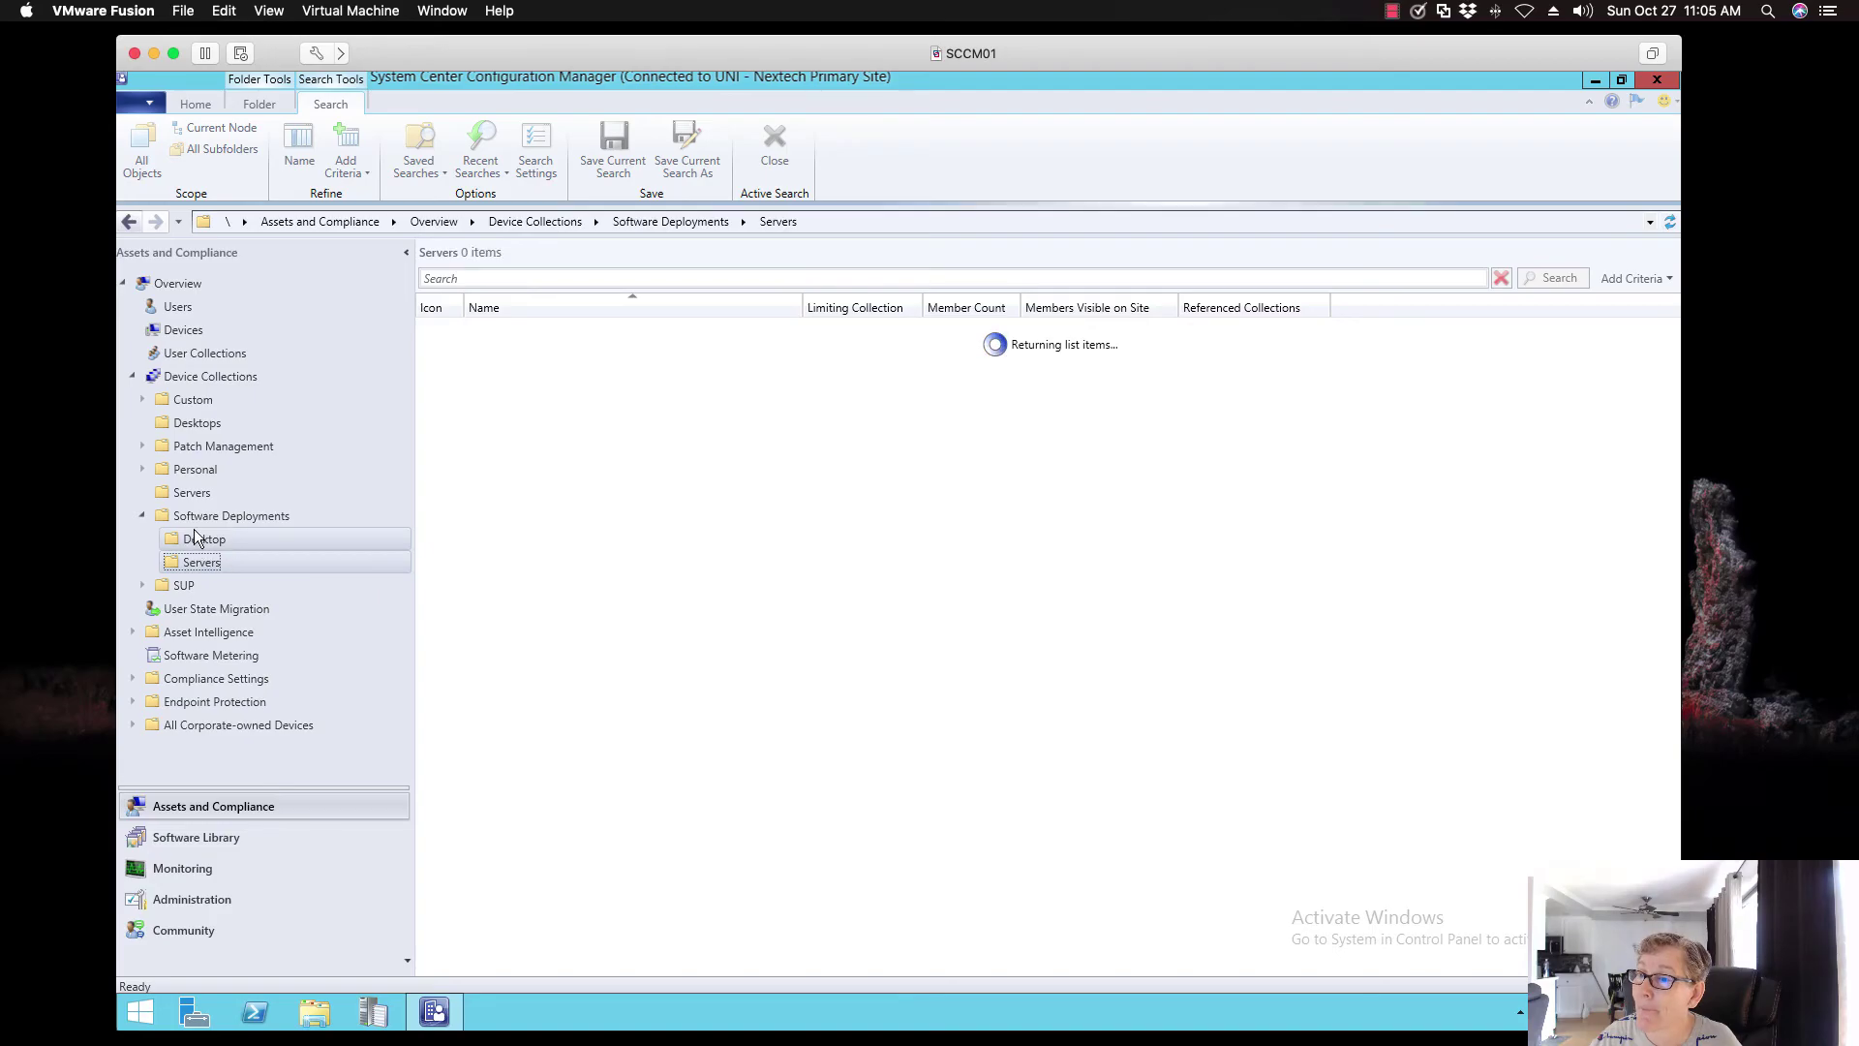
left_click(143, 510)
left_click(145, 445)
left_click(210, 514)
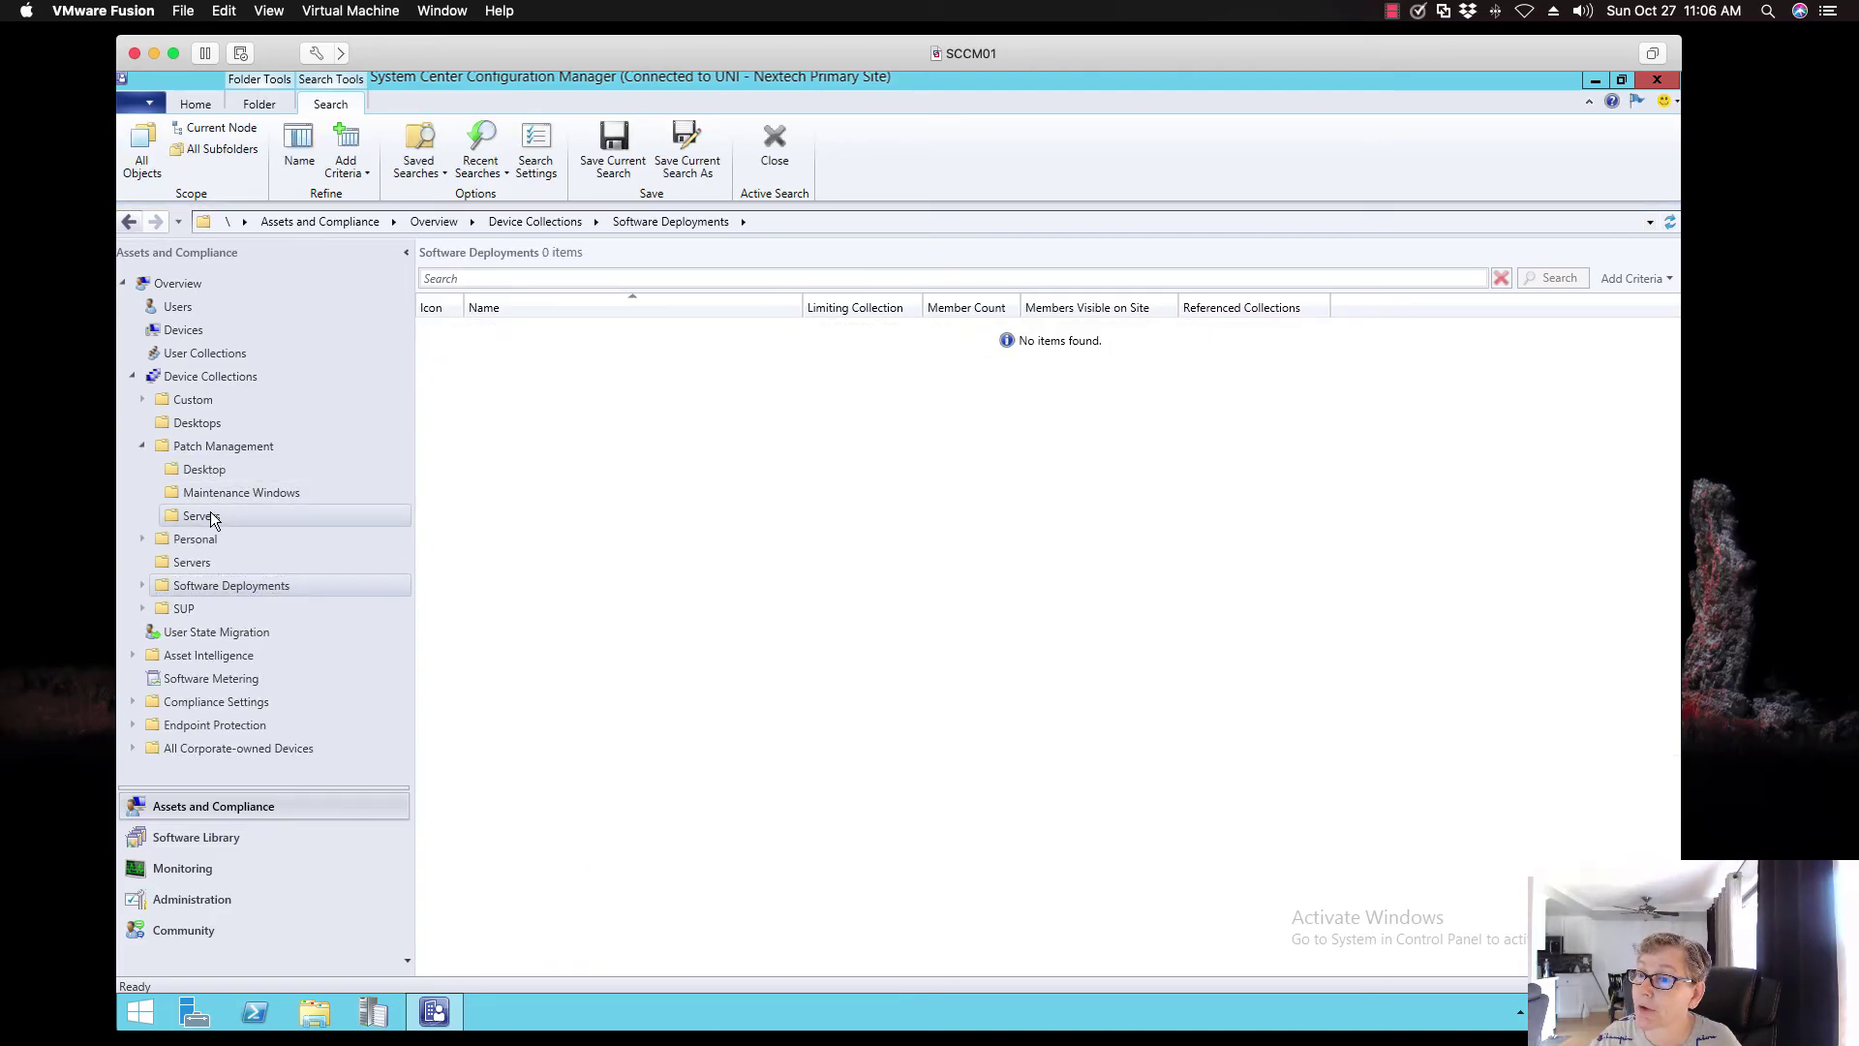
left_click(194, 104)
left_click(135, 155)
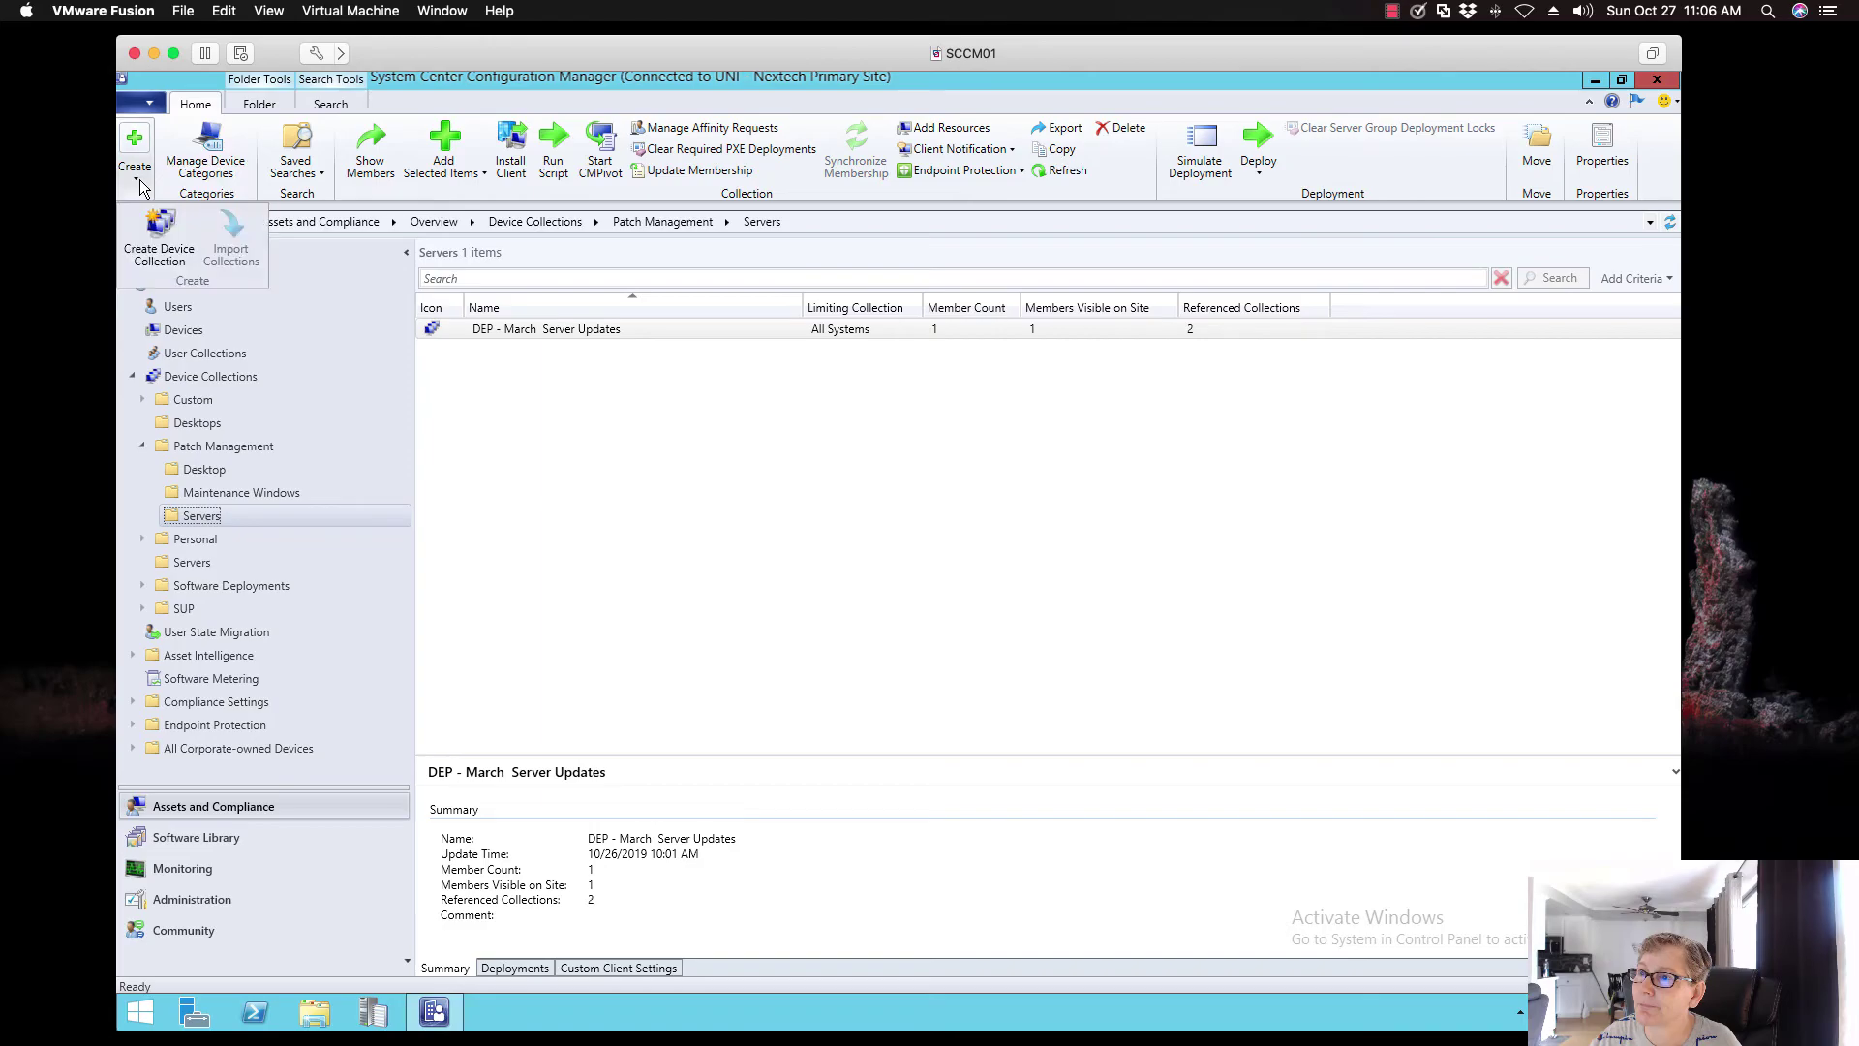
Start a new device collection named 'SQL 2012 SP4 Deployment', limited to All Systems
left_click(145, 227)
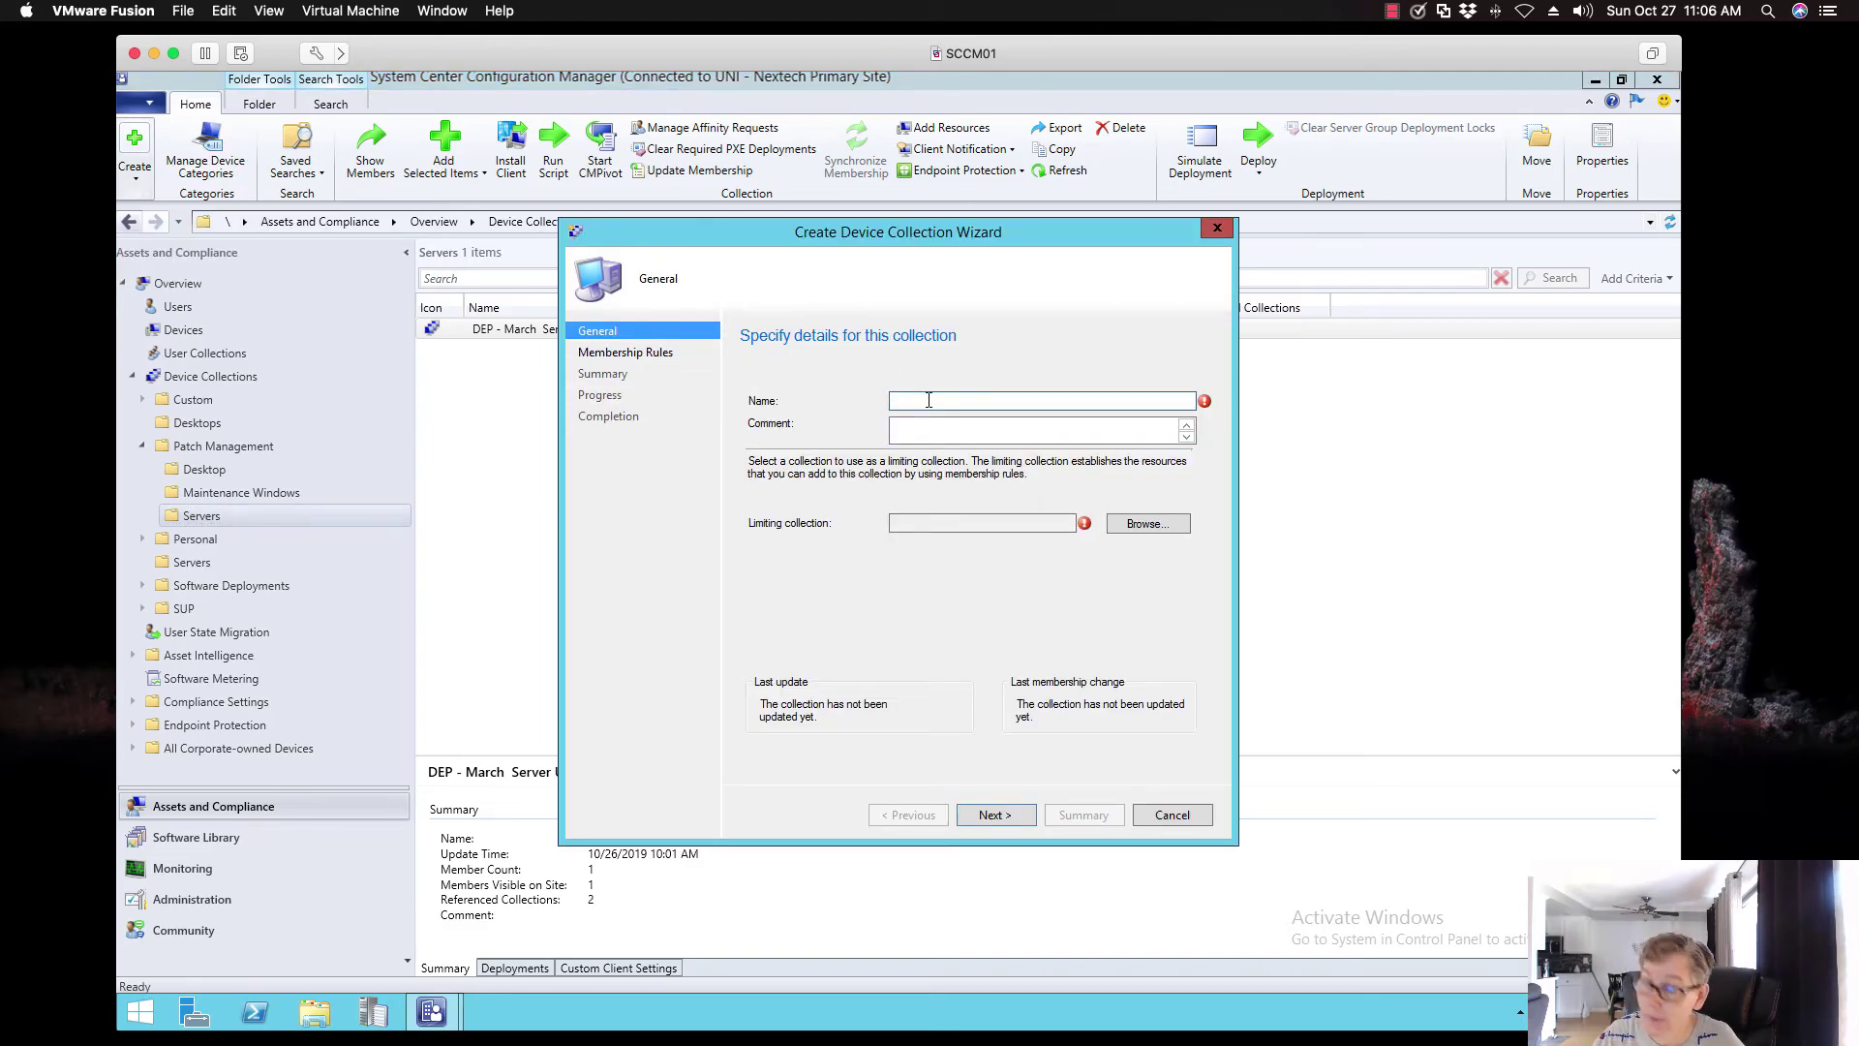
type("SQL ")
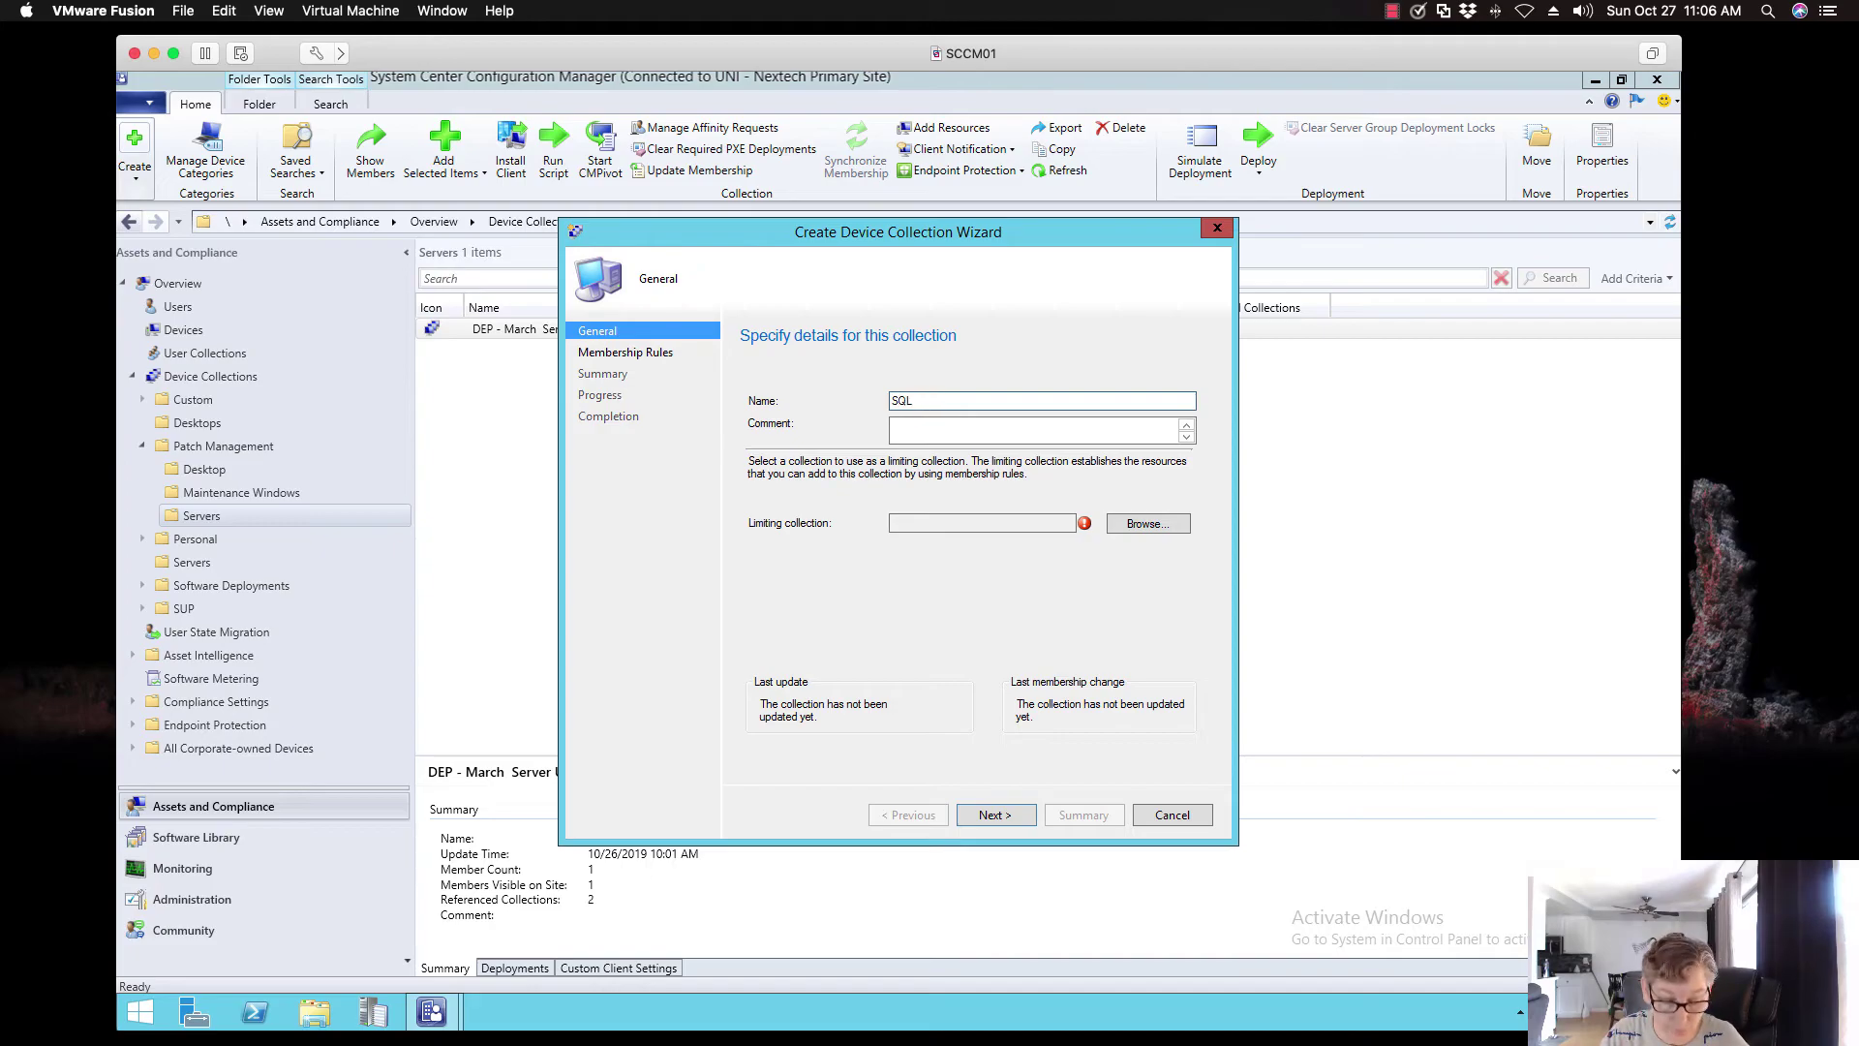
type("2012 SP4")
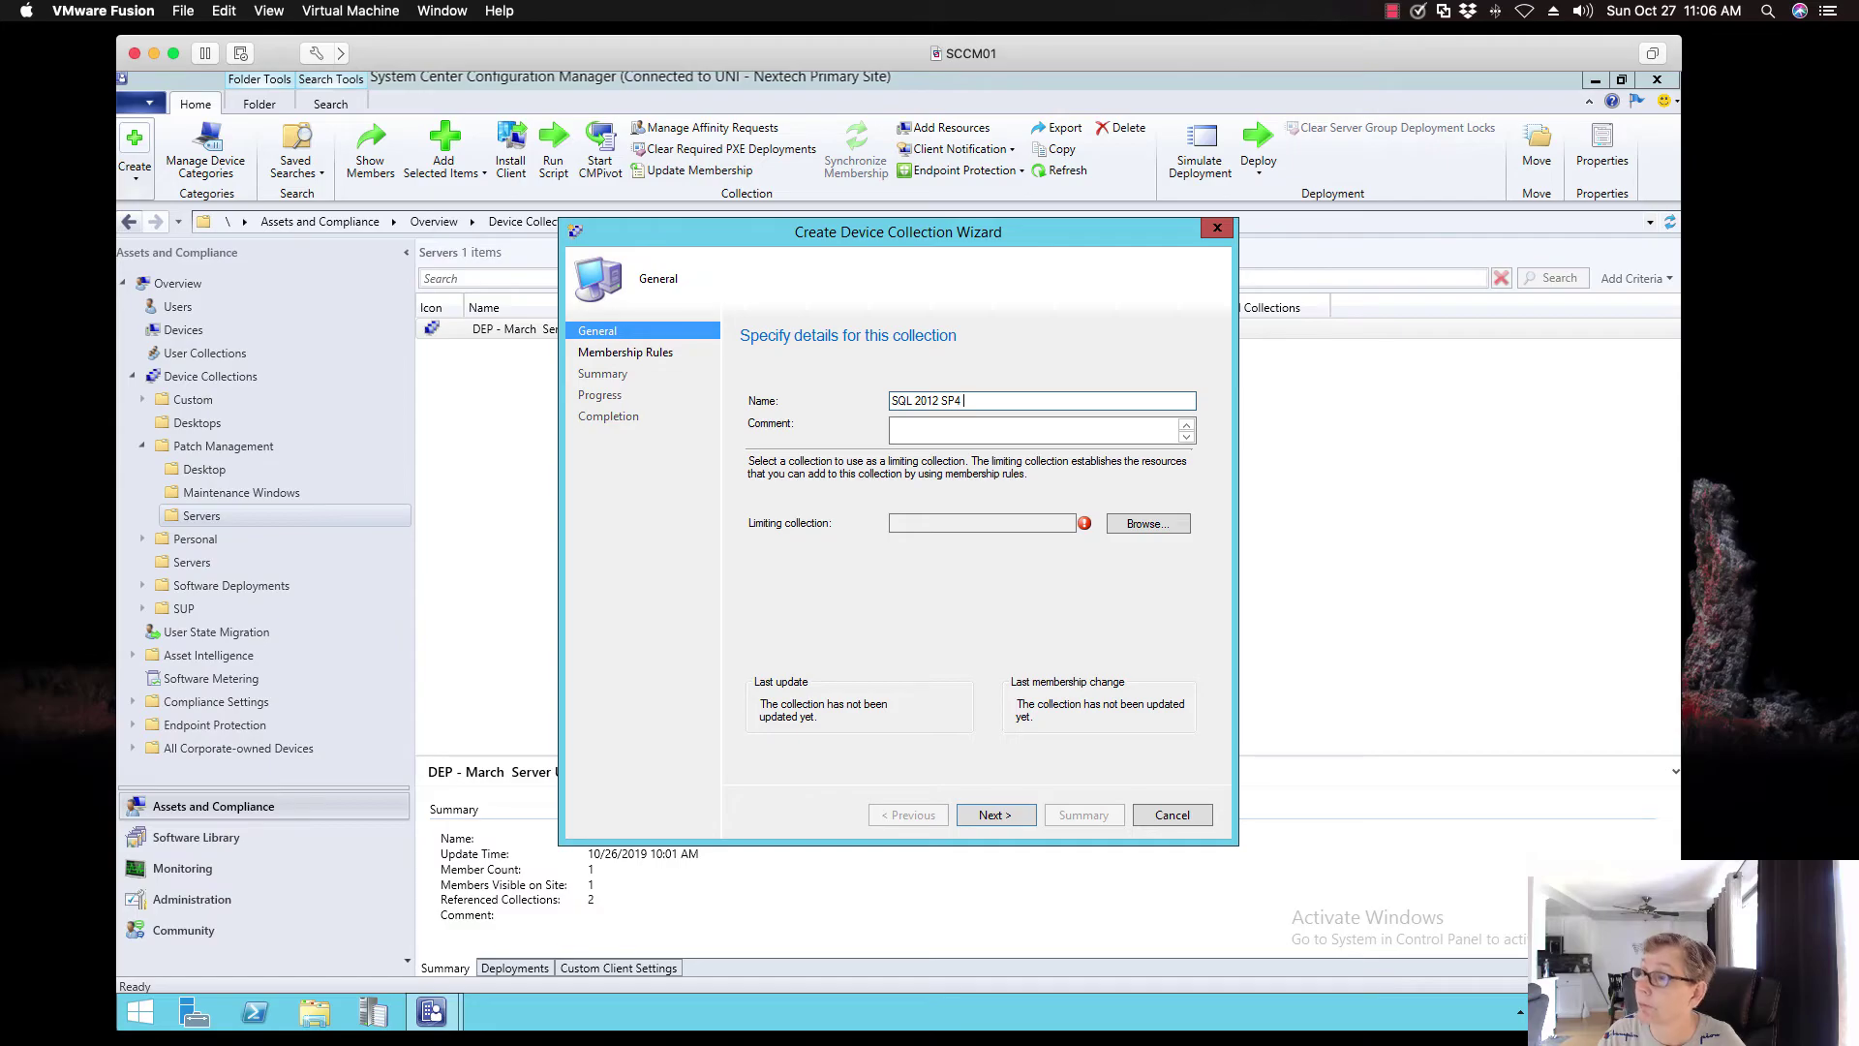
type(" DEploym")
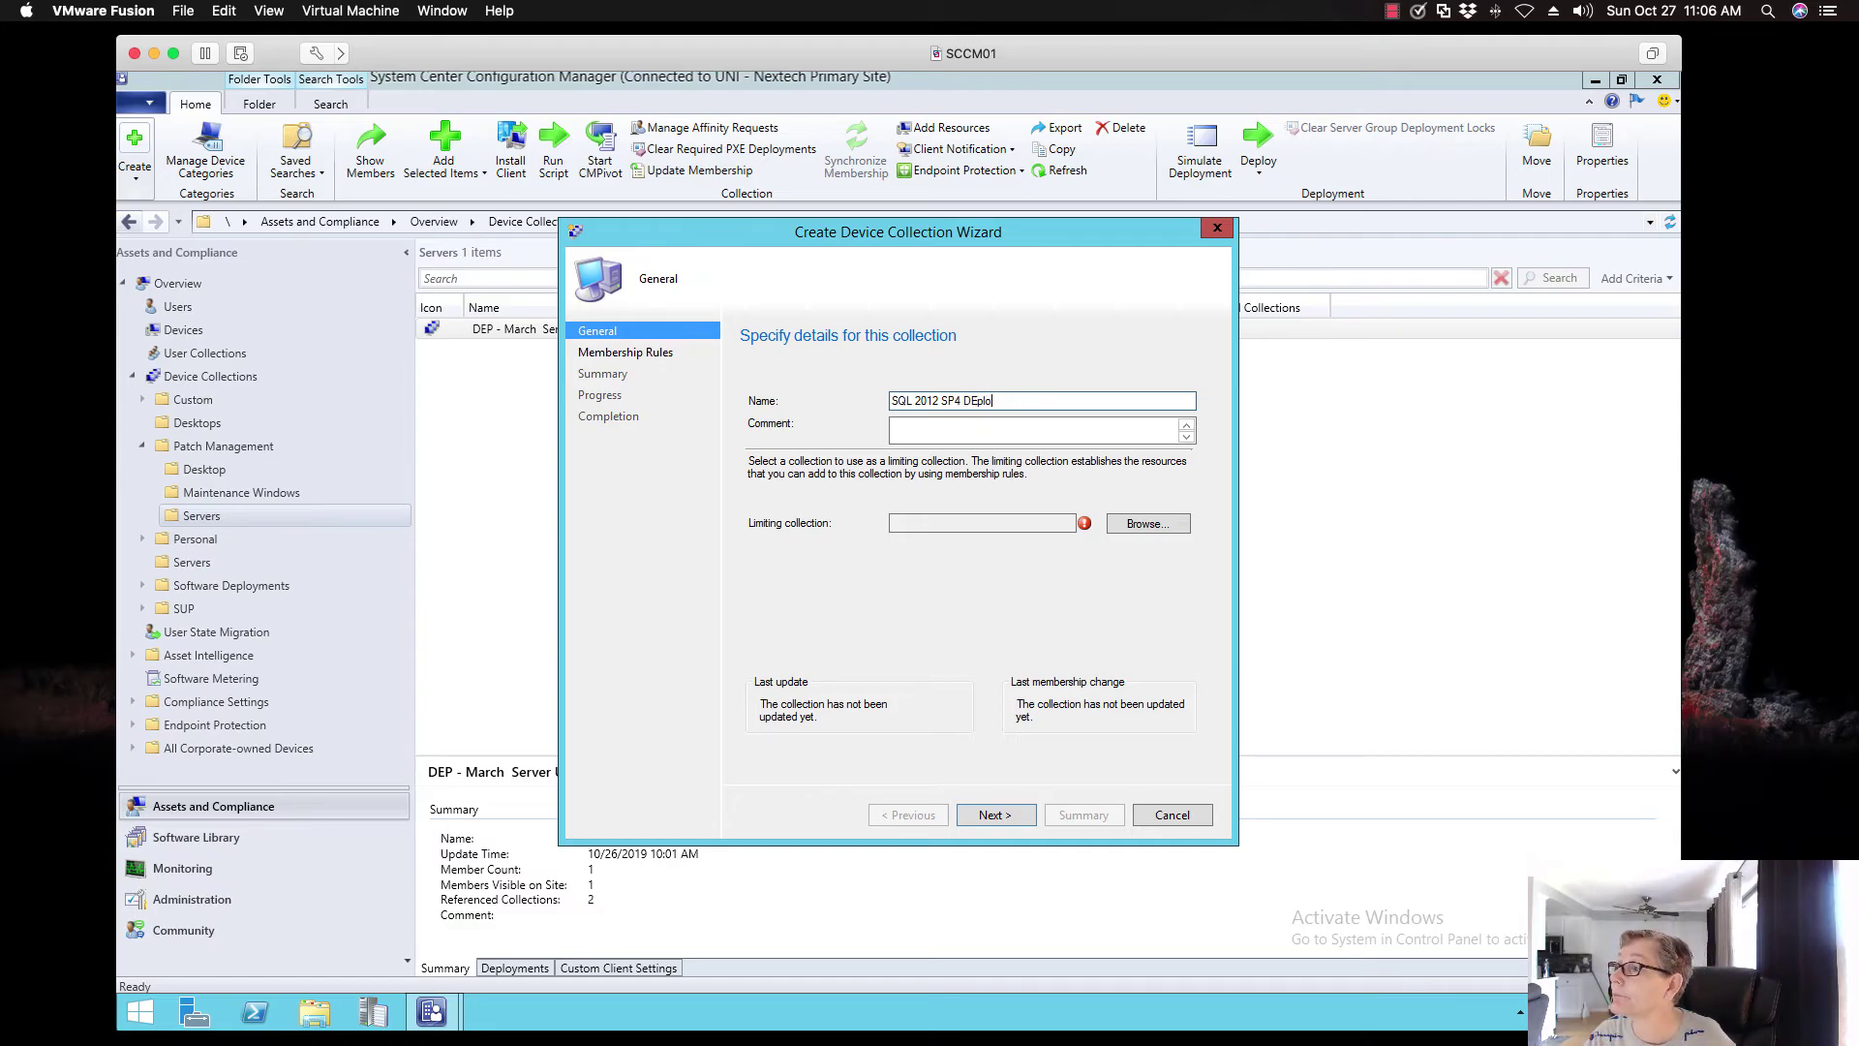
key("BackSpace")
key("BackSpace")
key("BackSpace")
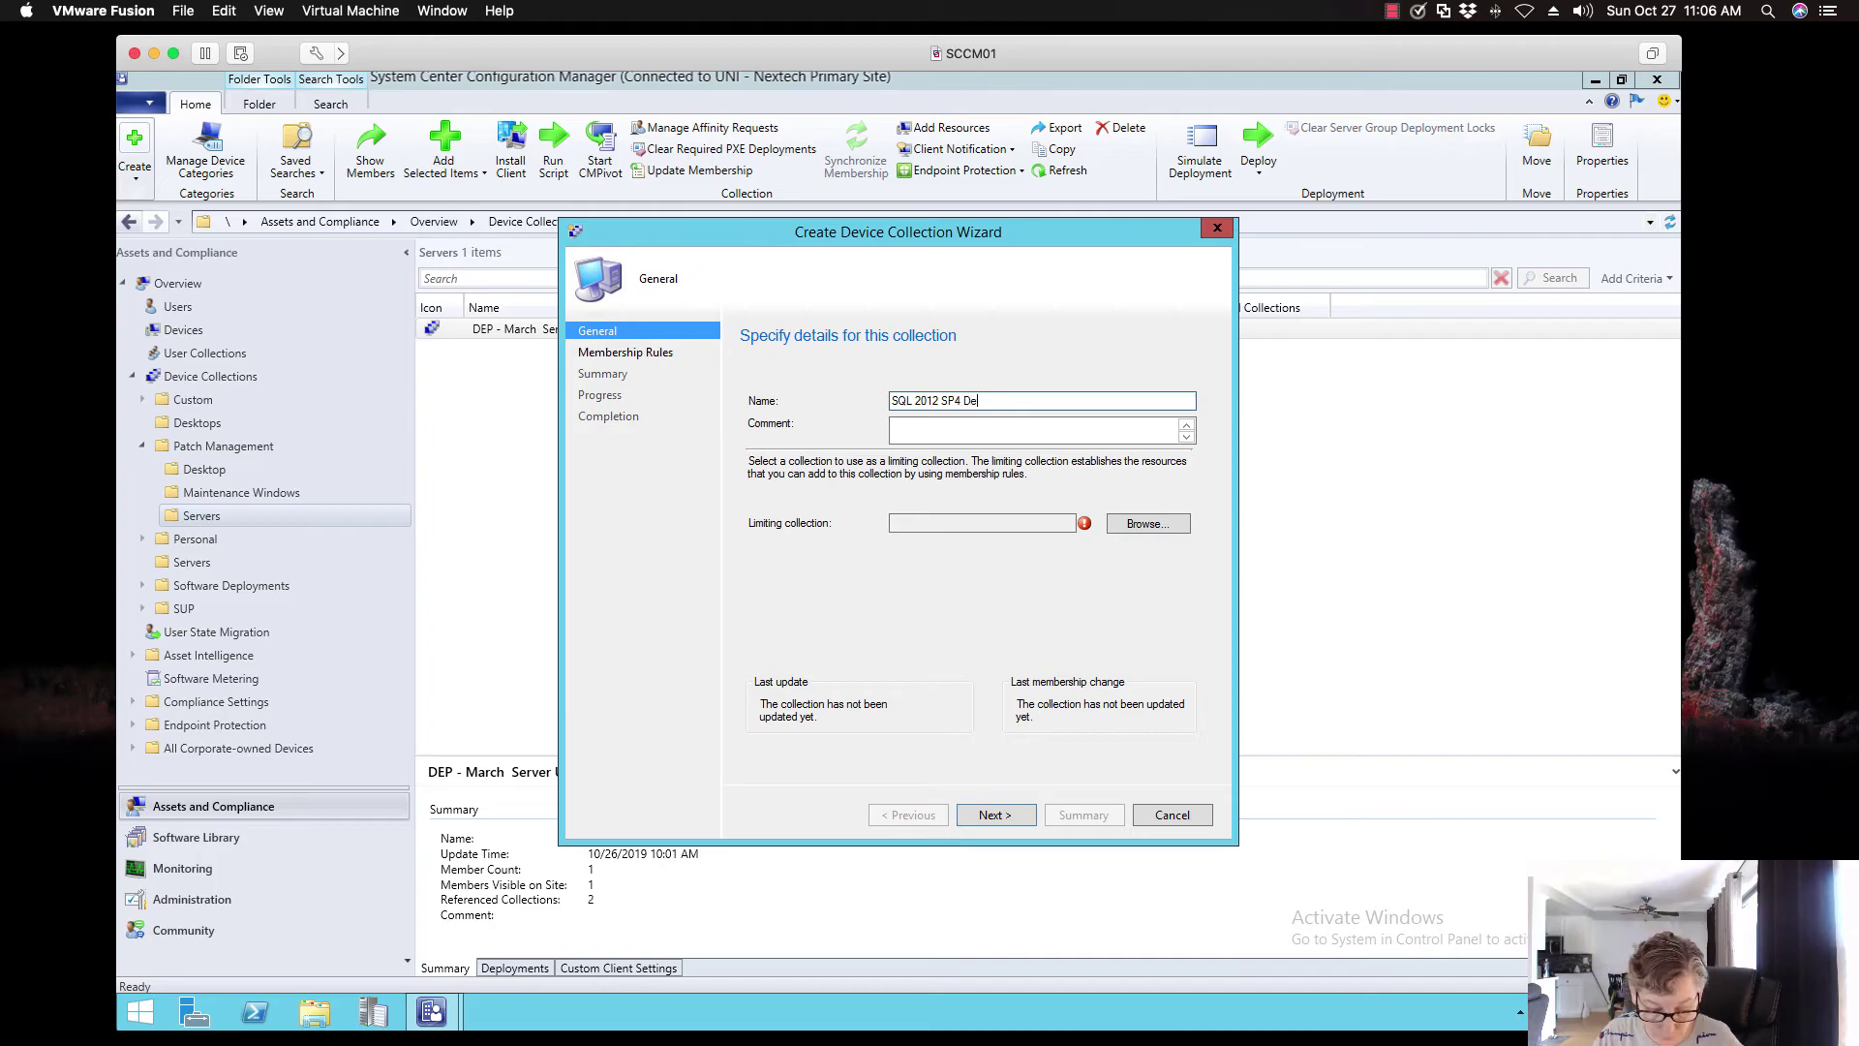
type("eployment")
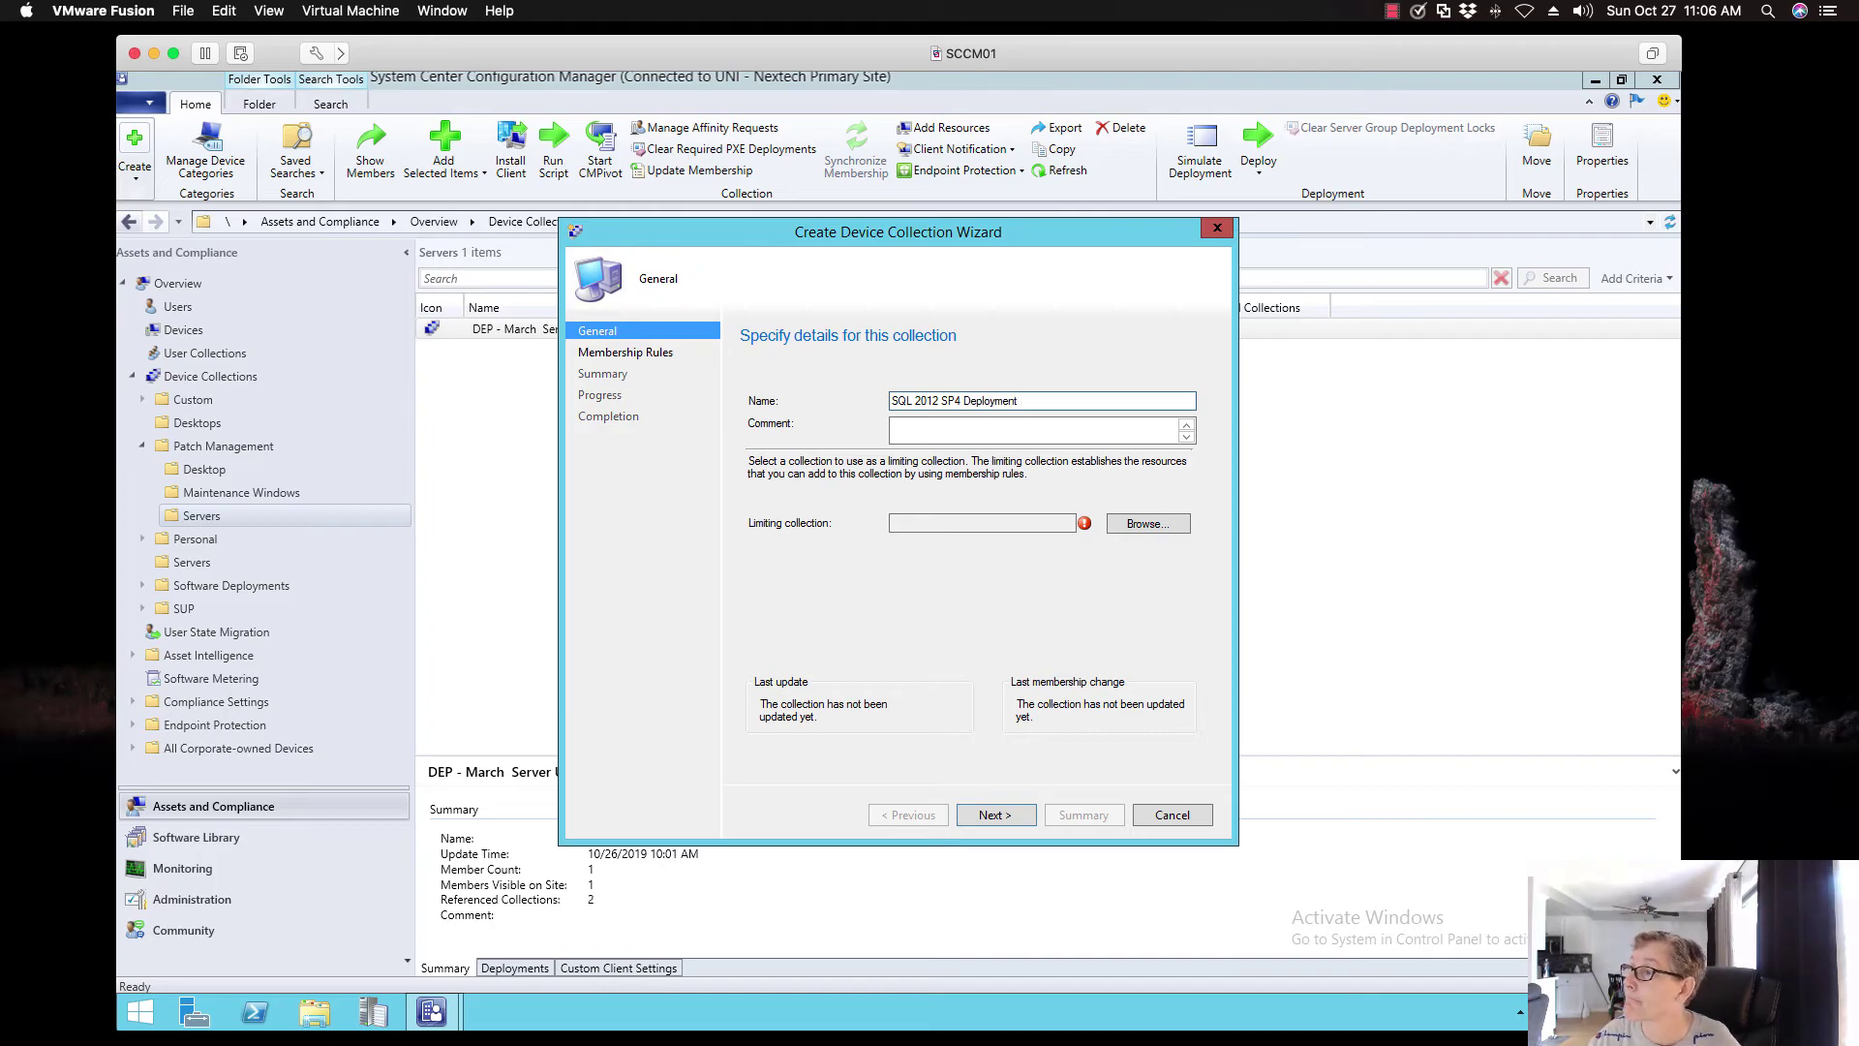
left_click(1179, 524)
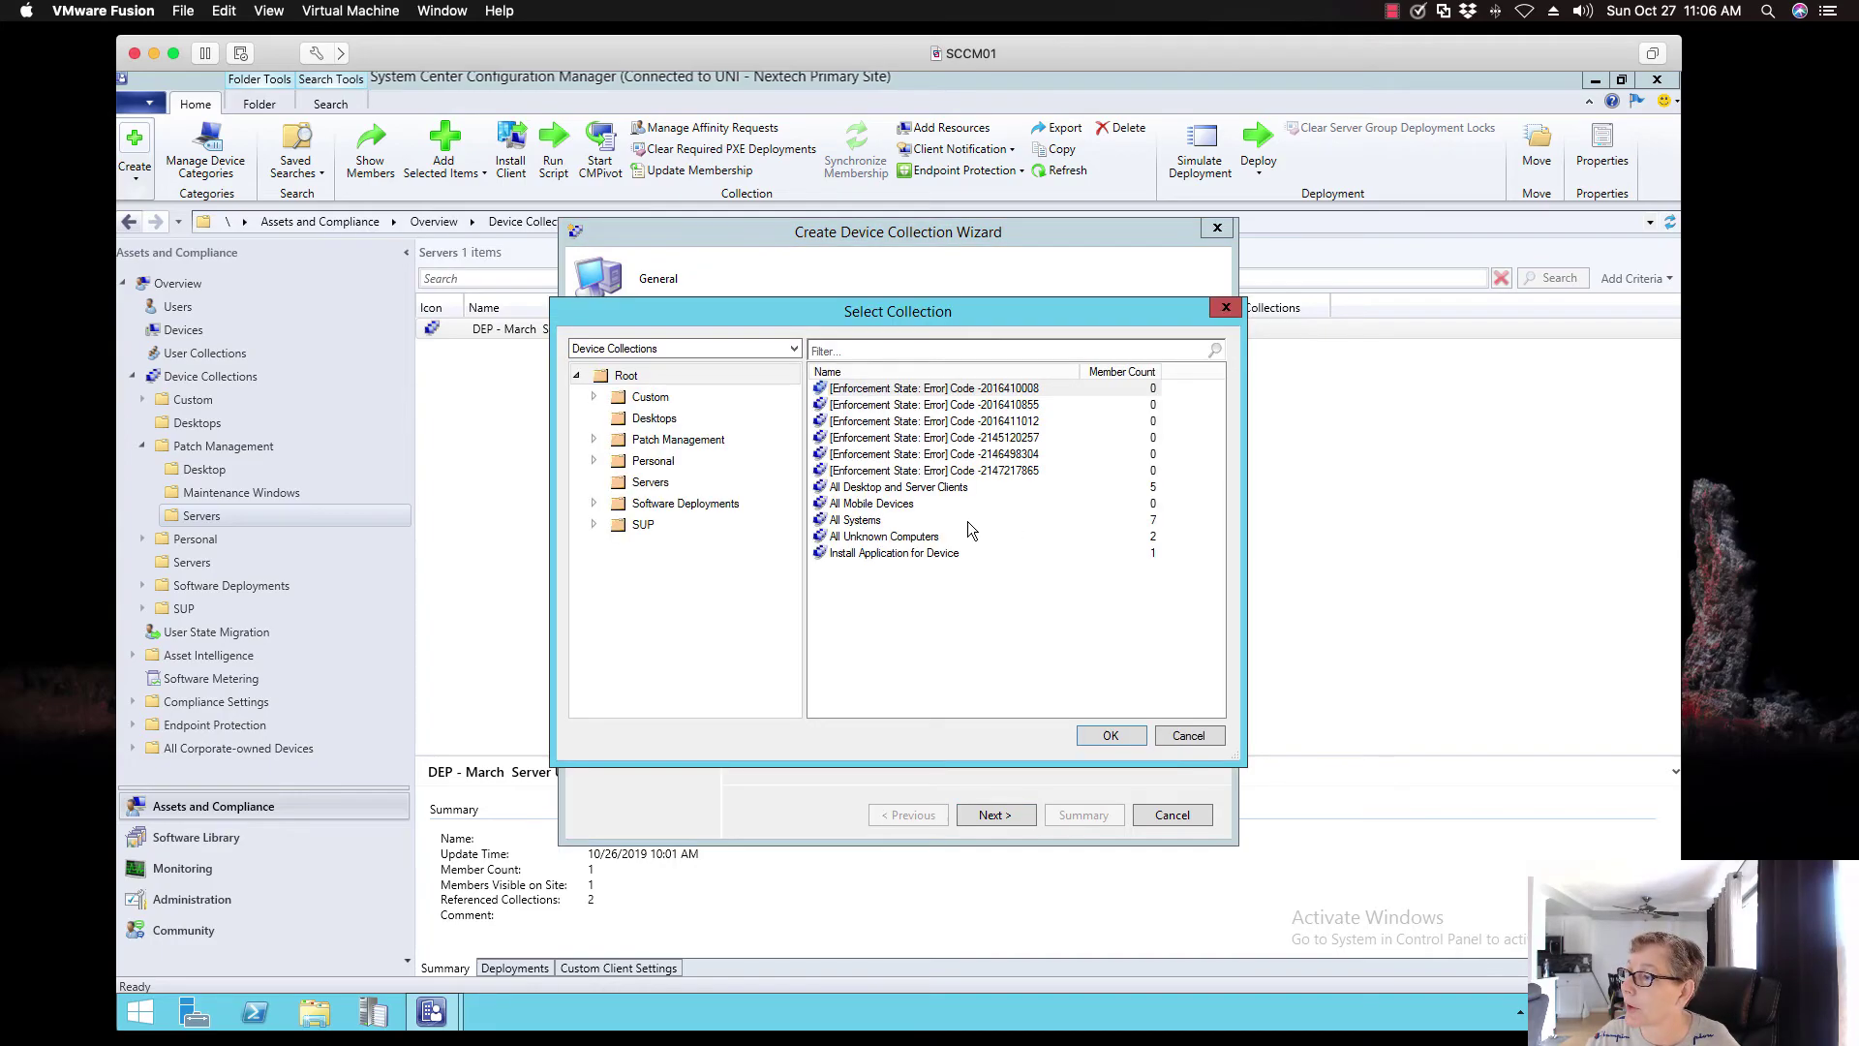
left_click(856, 523)
left_click(1113, 736)
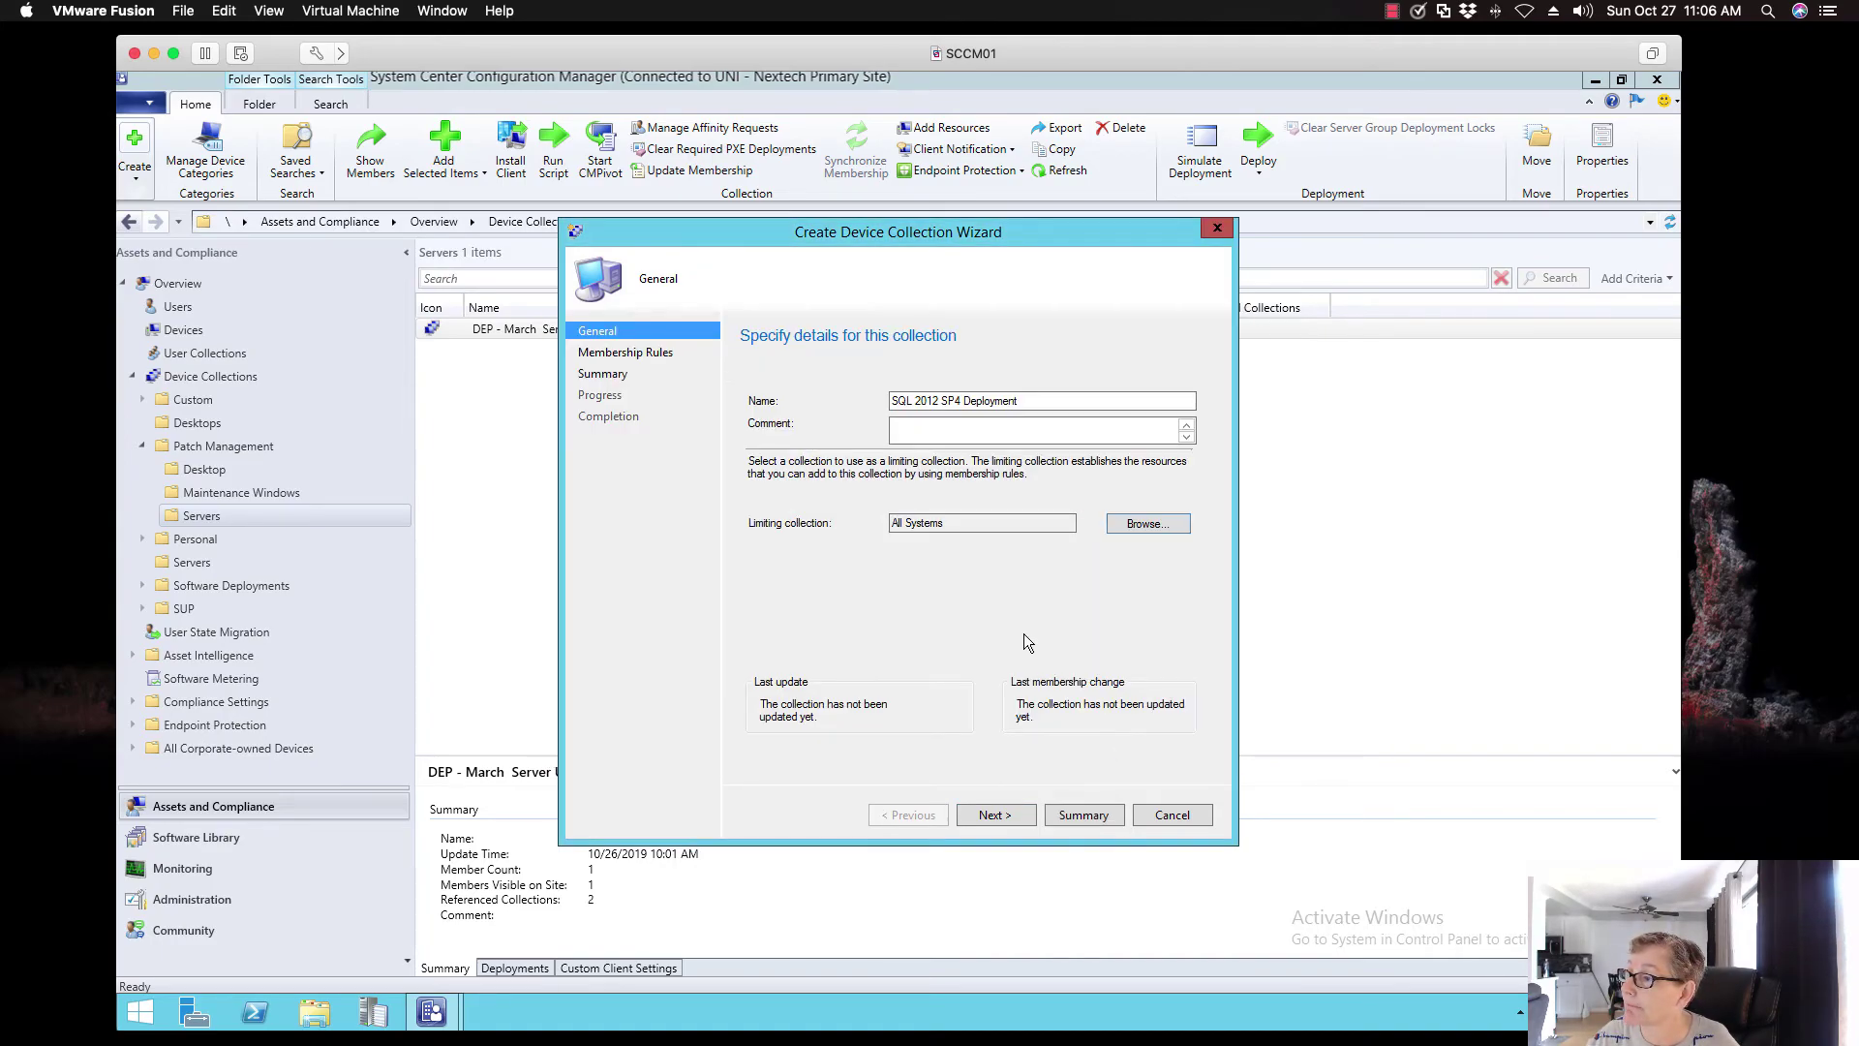
Finish the wizard without membership rules, close it, and refresh the Servers collection list
left_click(1003, 817)
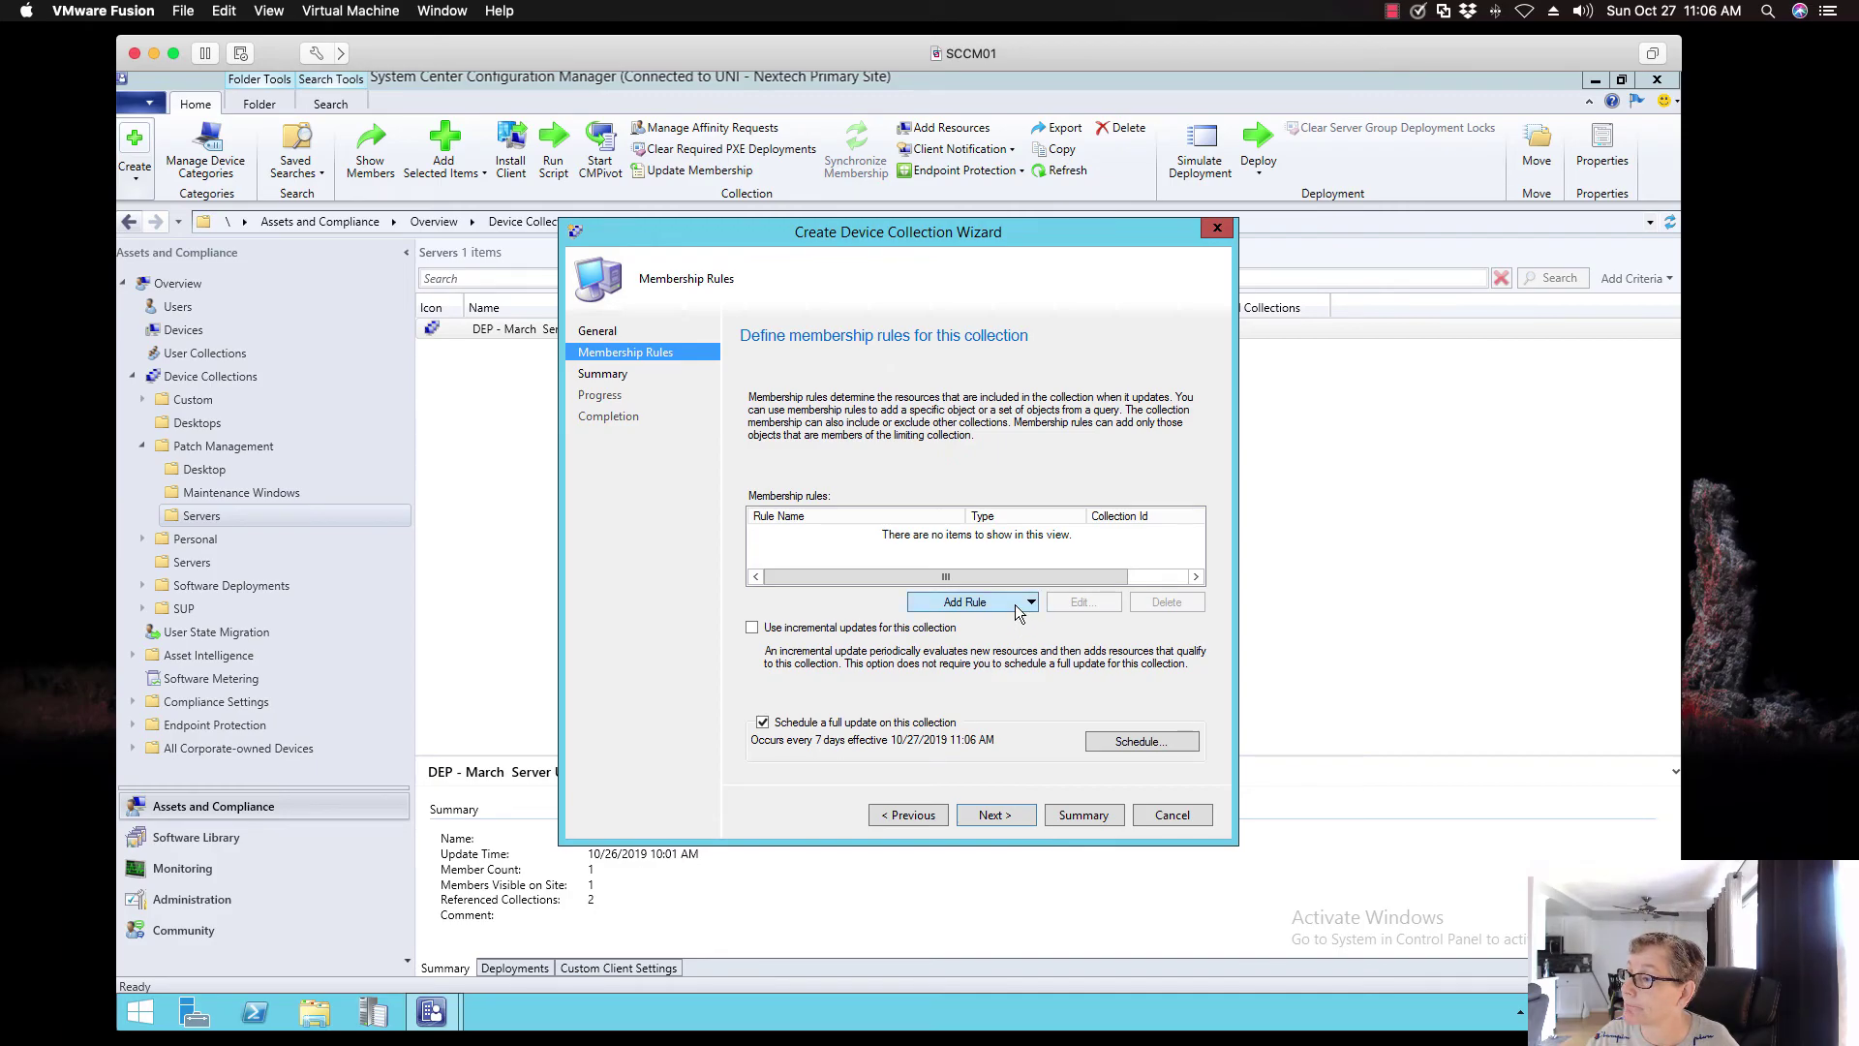
left_click(1007, 815)
left_click(1000, 620)
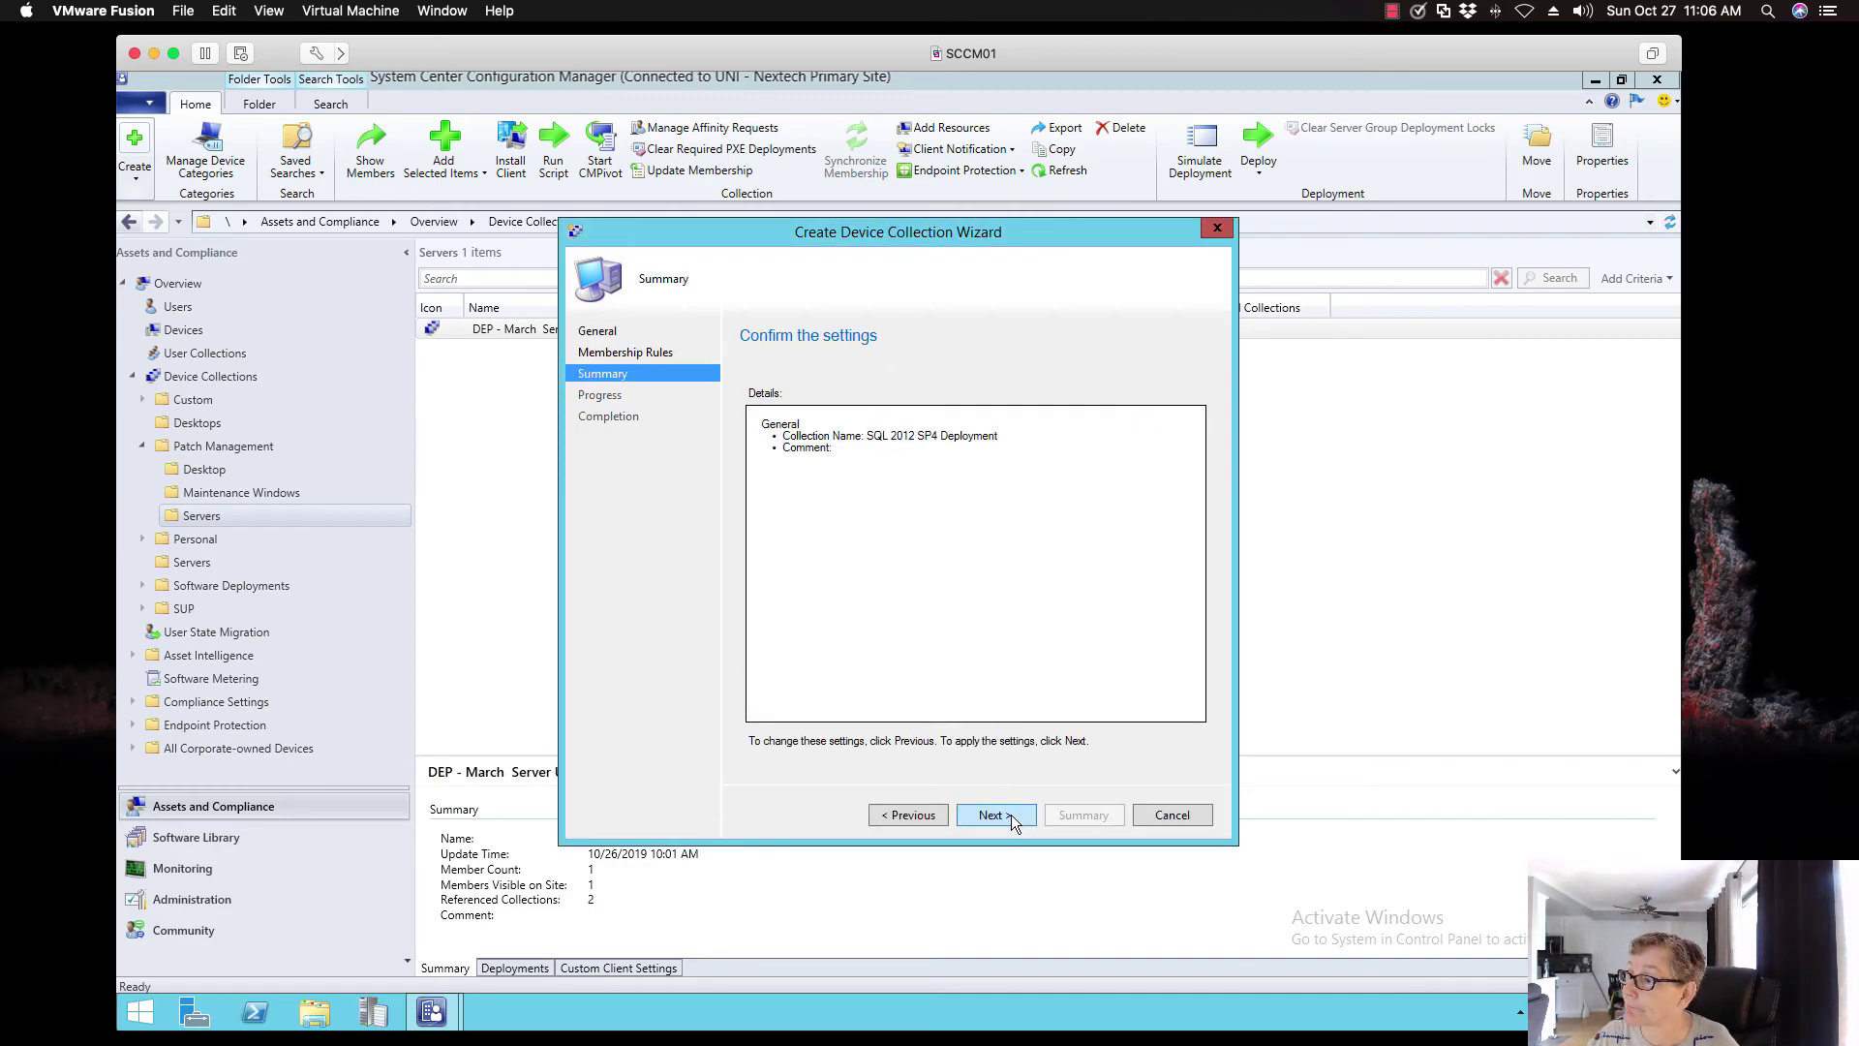
left_click(1011, 816)
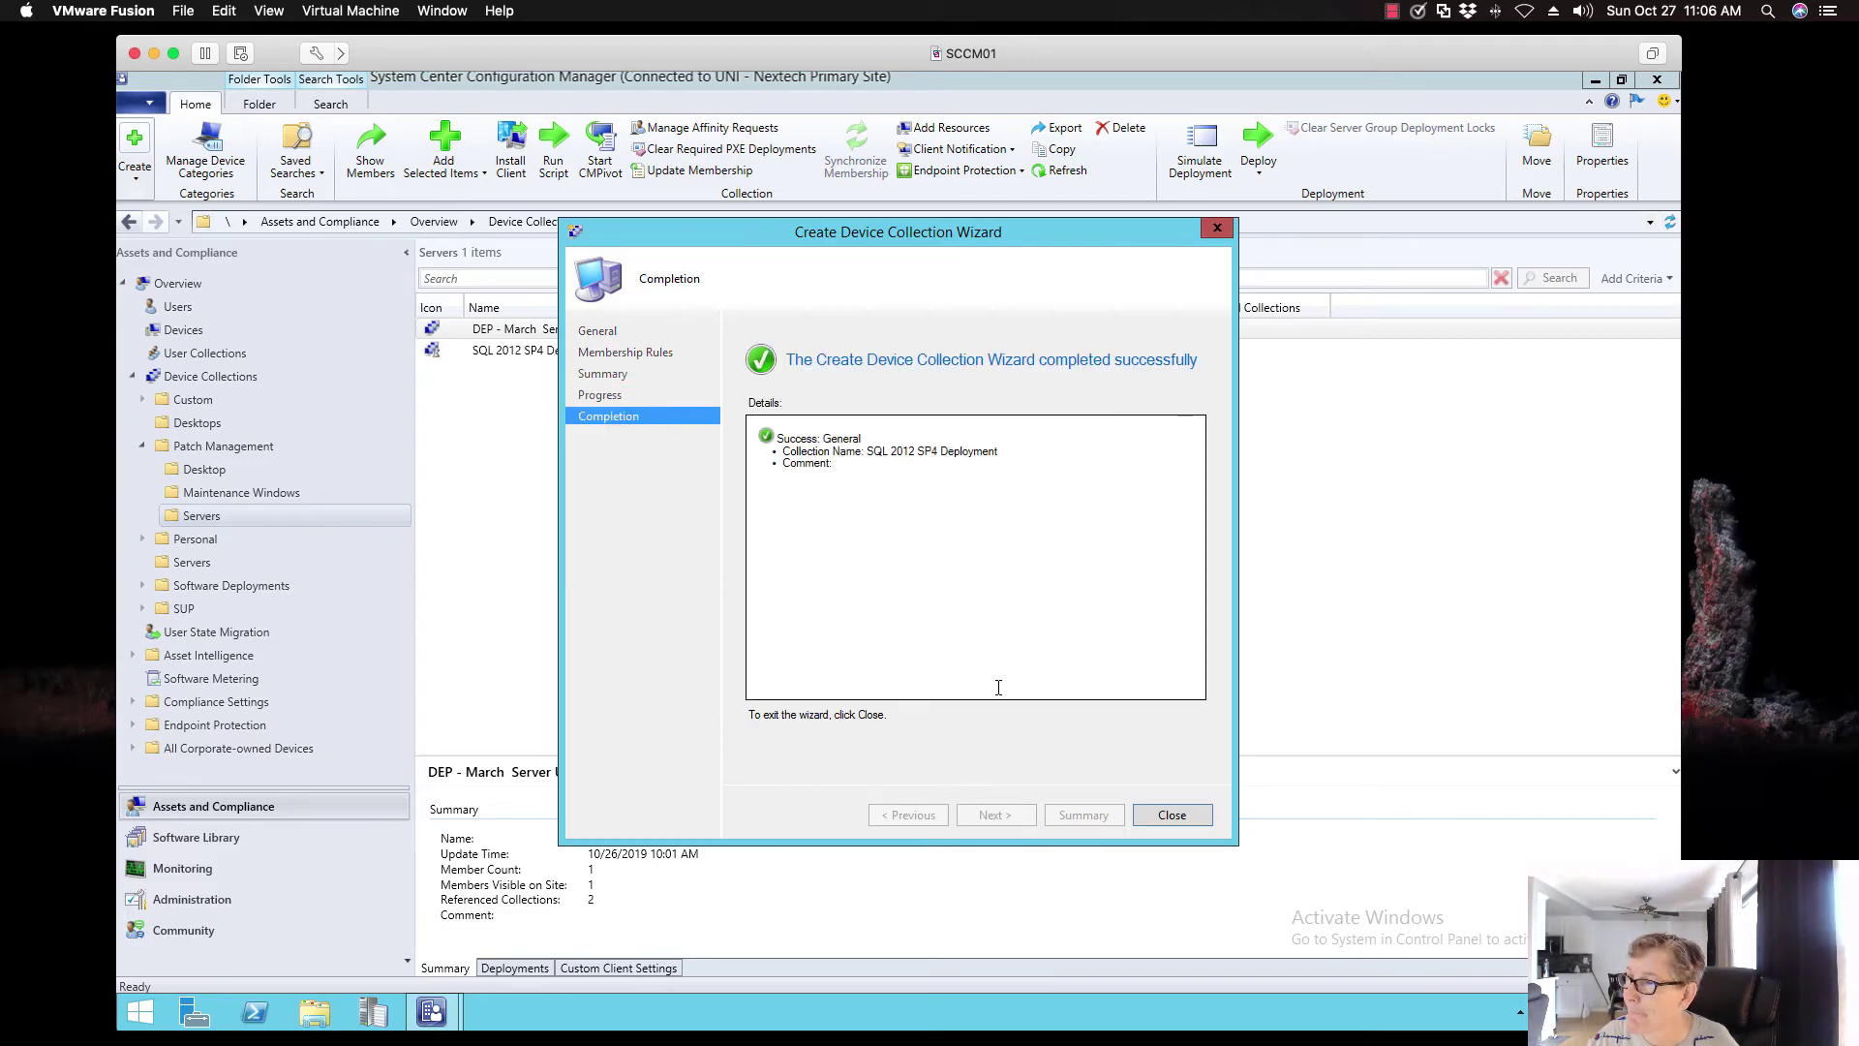
left_click(1172, 816)
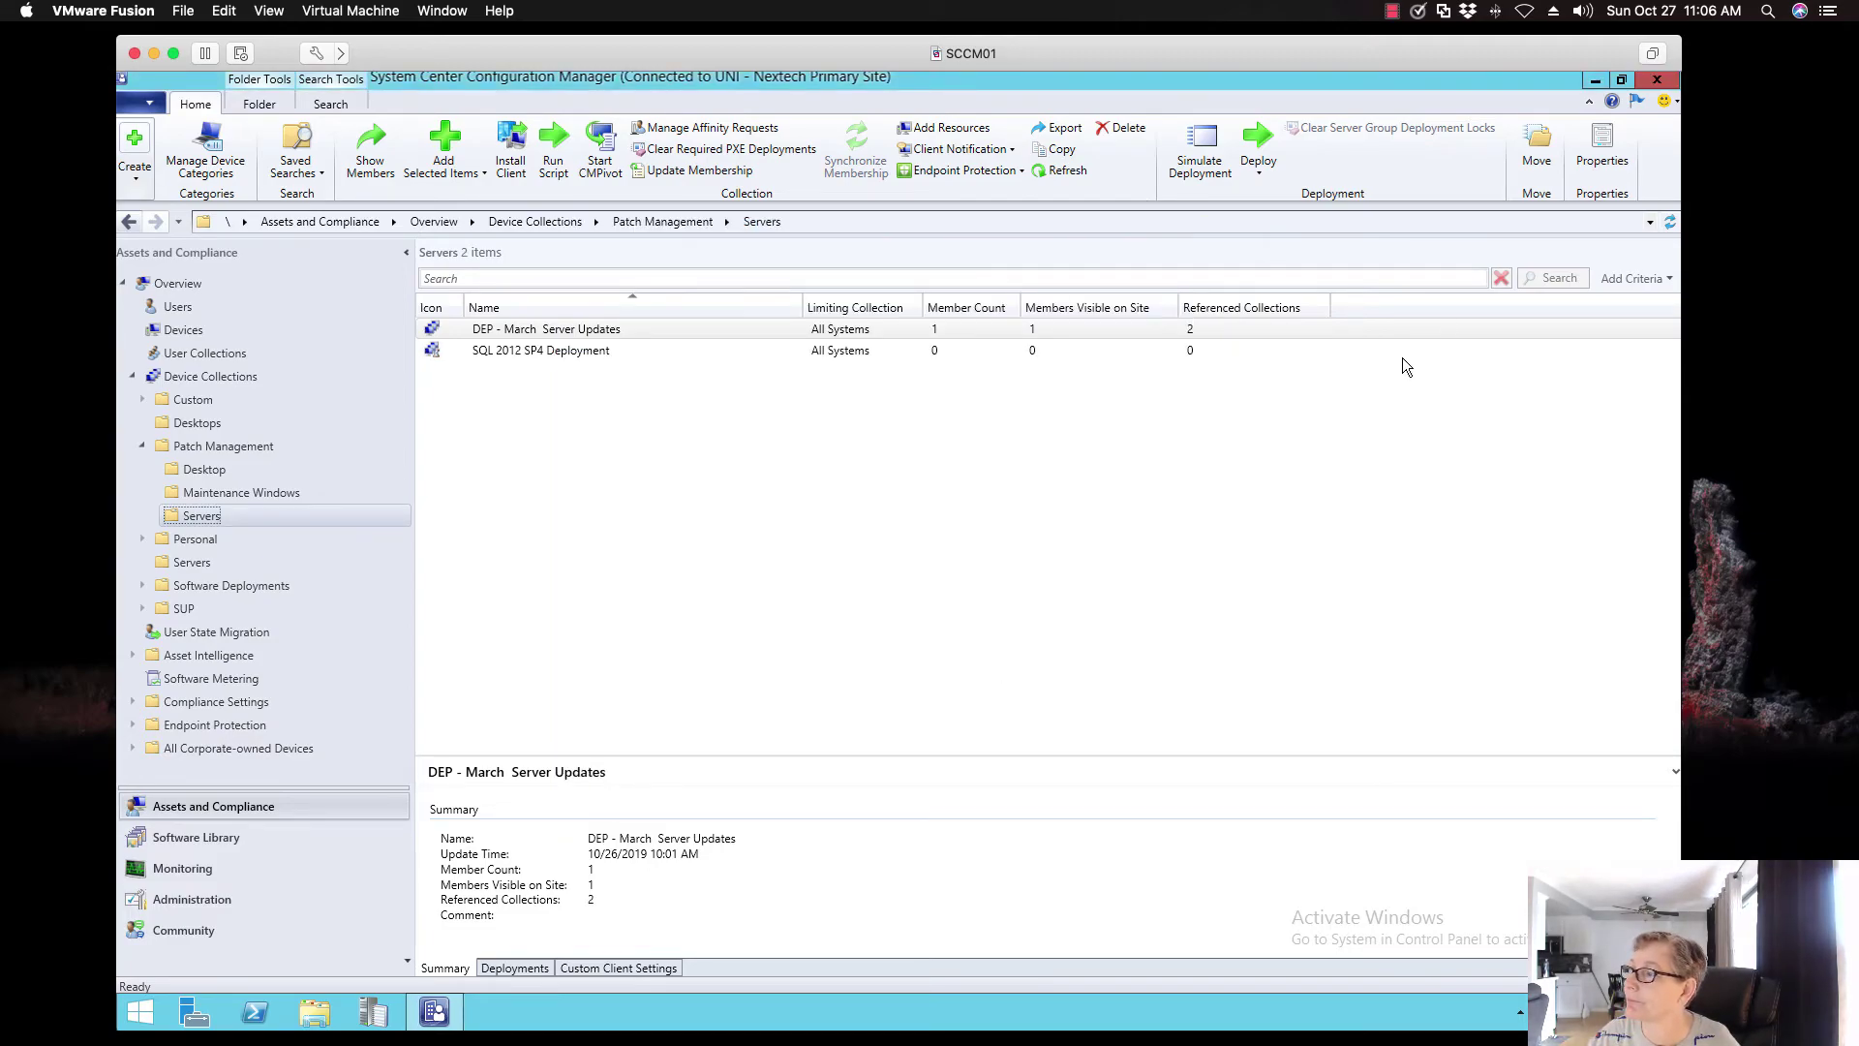
left_click(1666, 221)
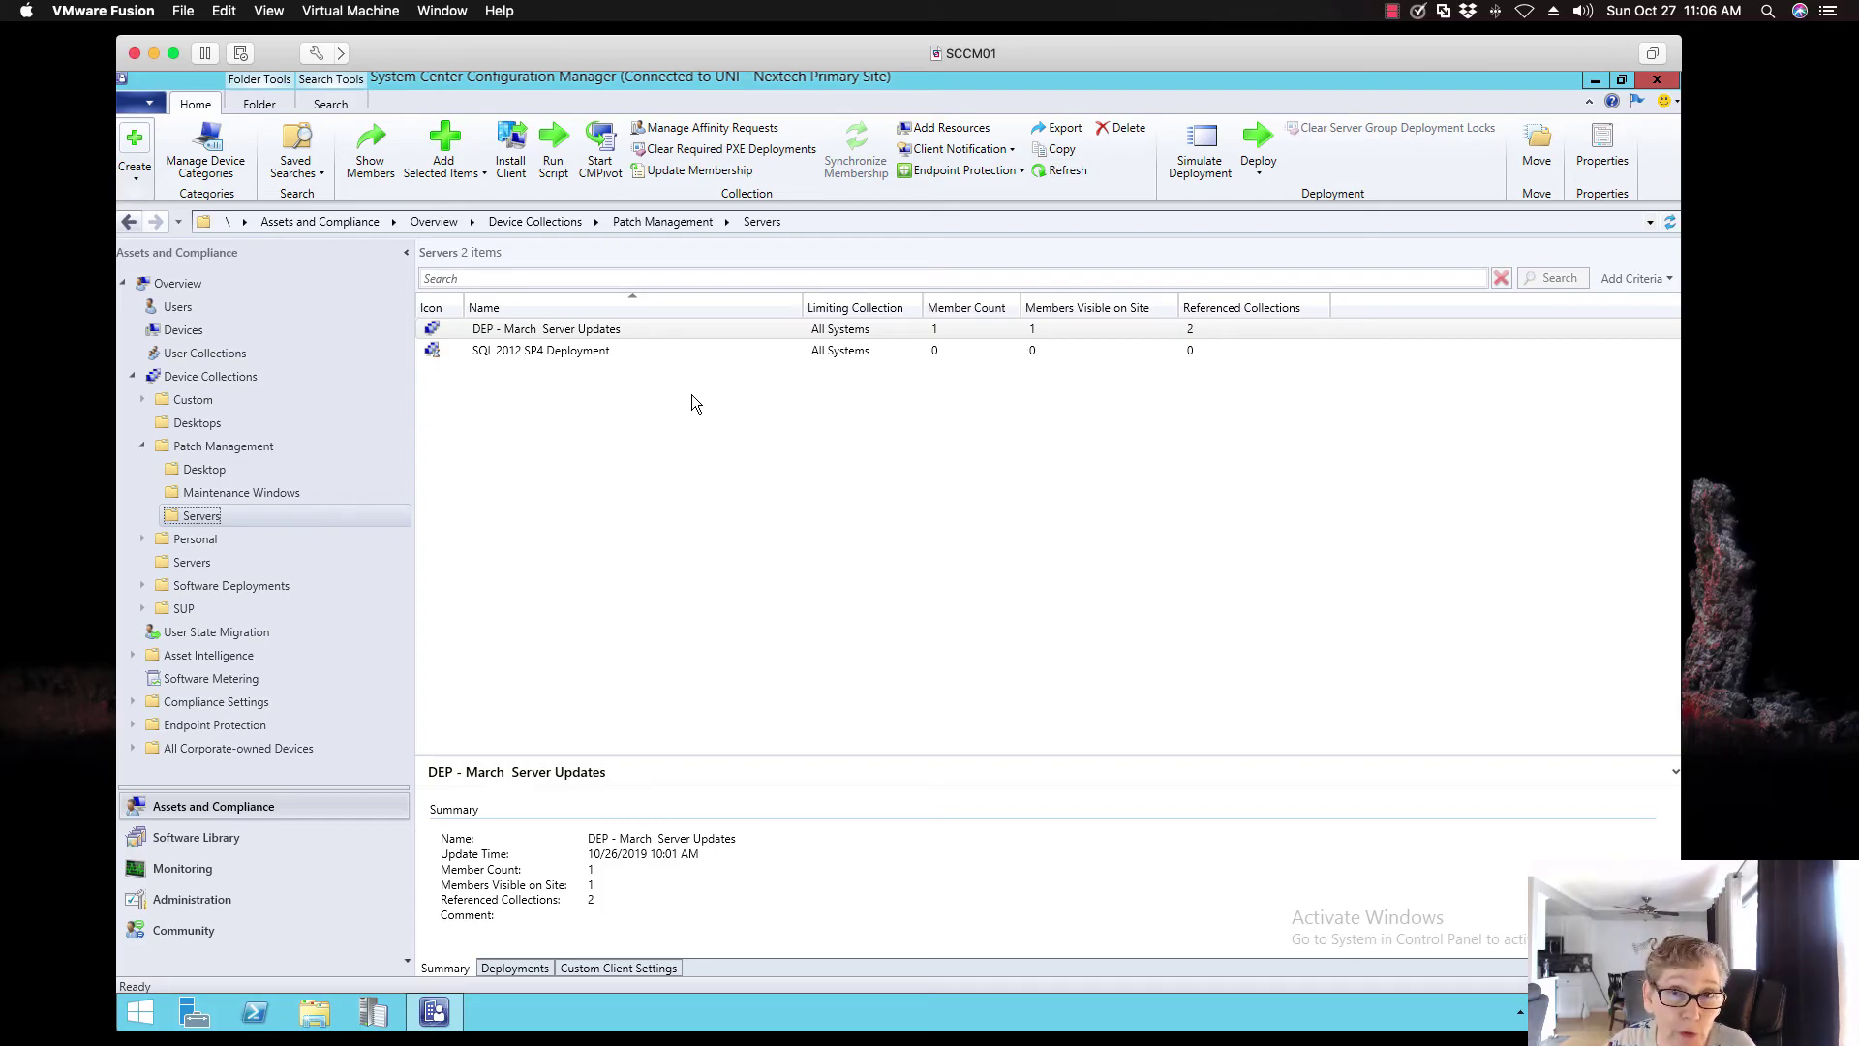
left_click(1671, 222)
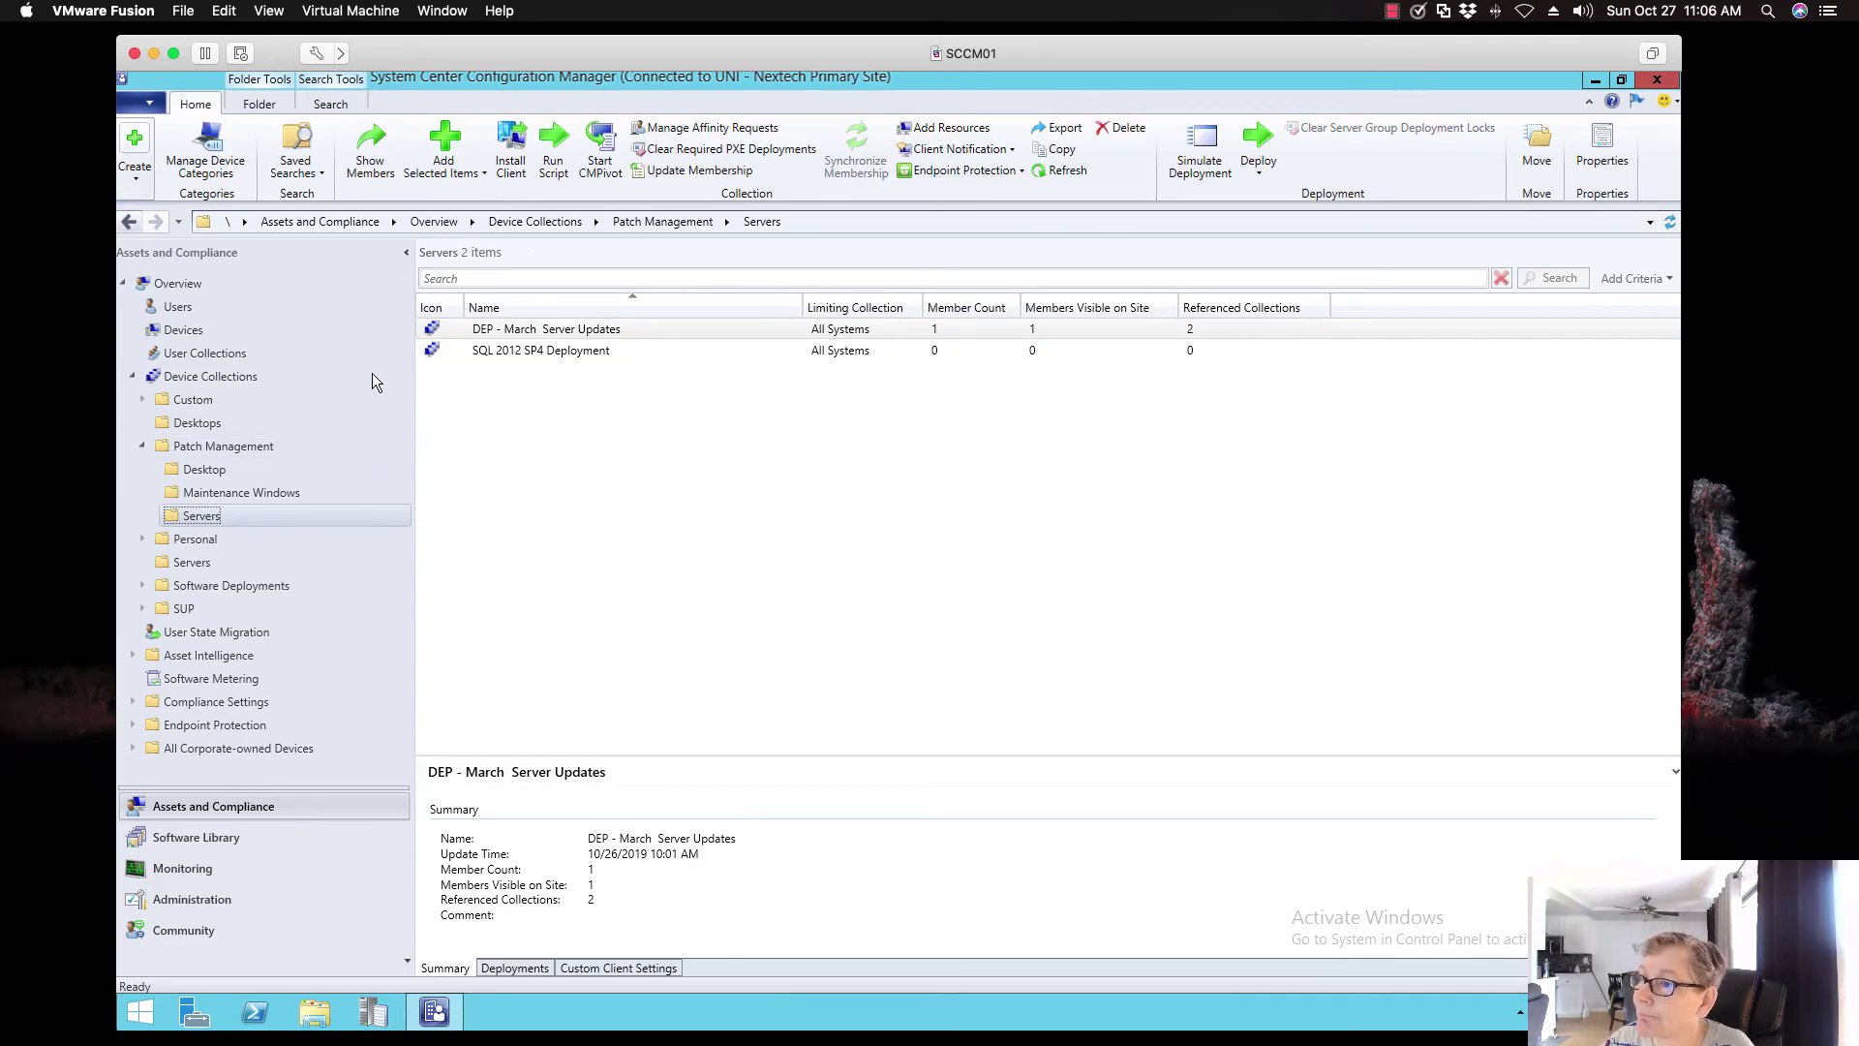
From Devices, add CAROOT to the existing SQL 2012 SP4 Deployment collection, then return to Servers
left_click(183, 331)
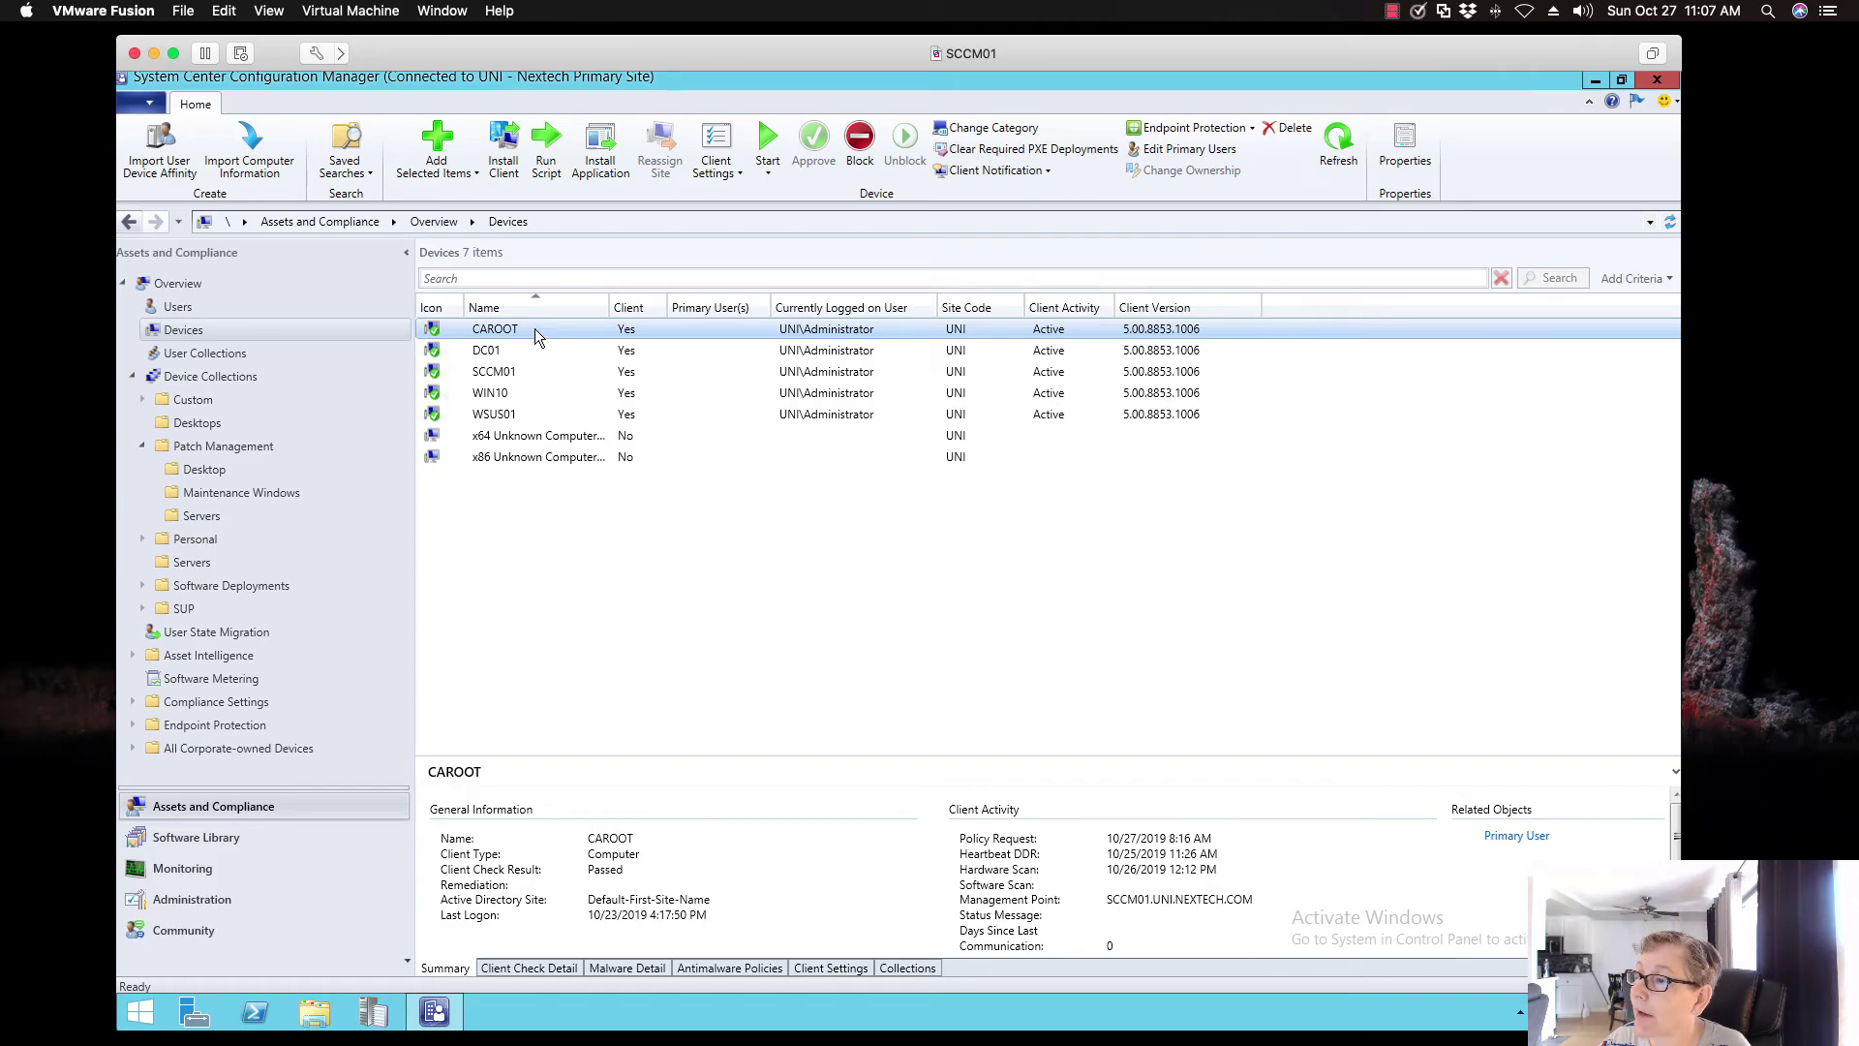
right_click(508, 322)
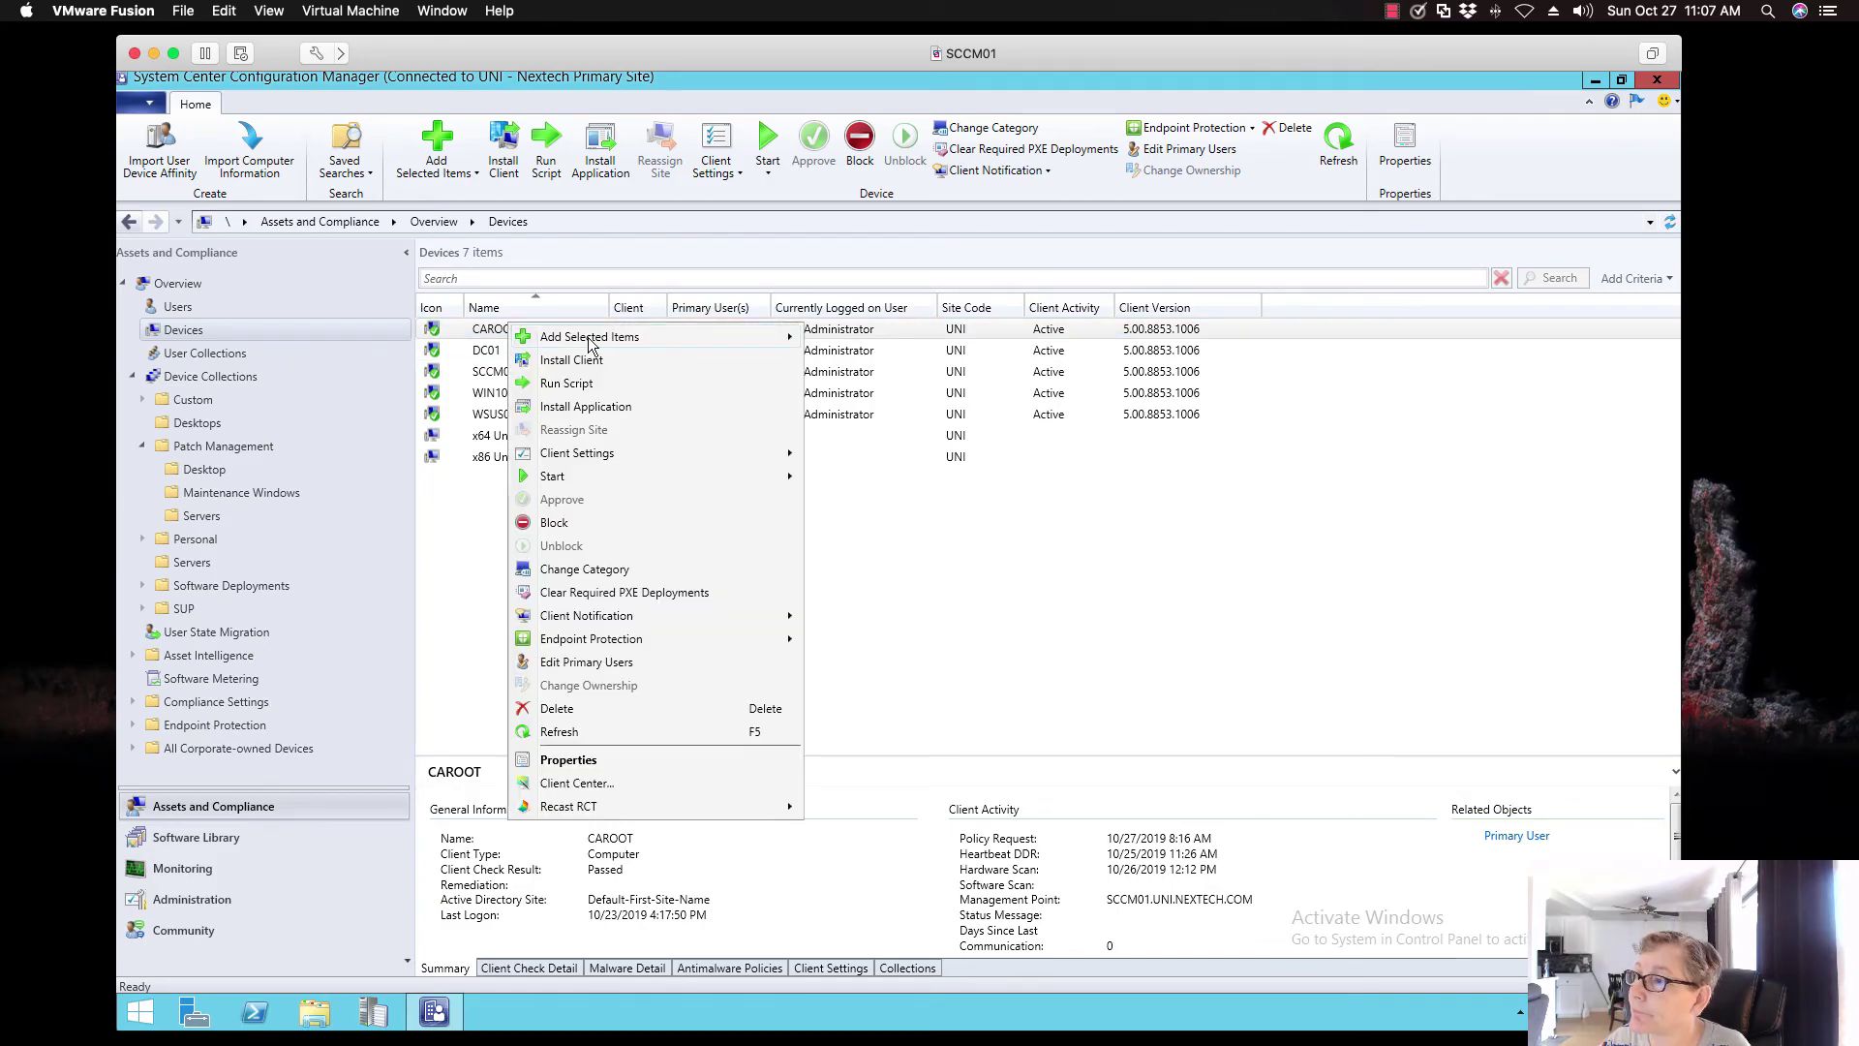
mouse_move(592, 341)
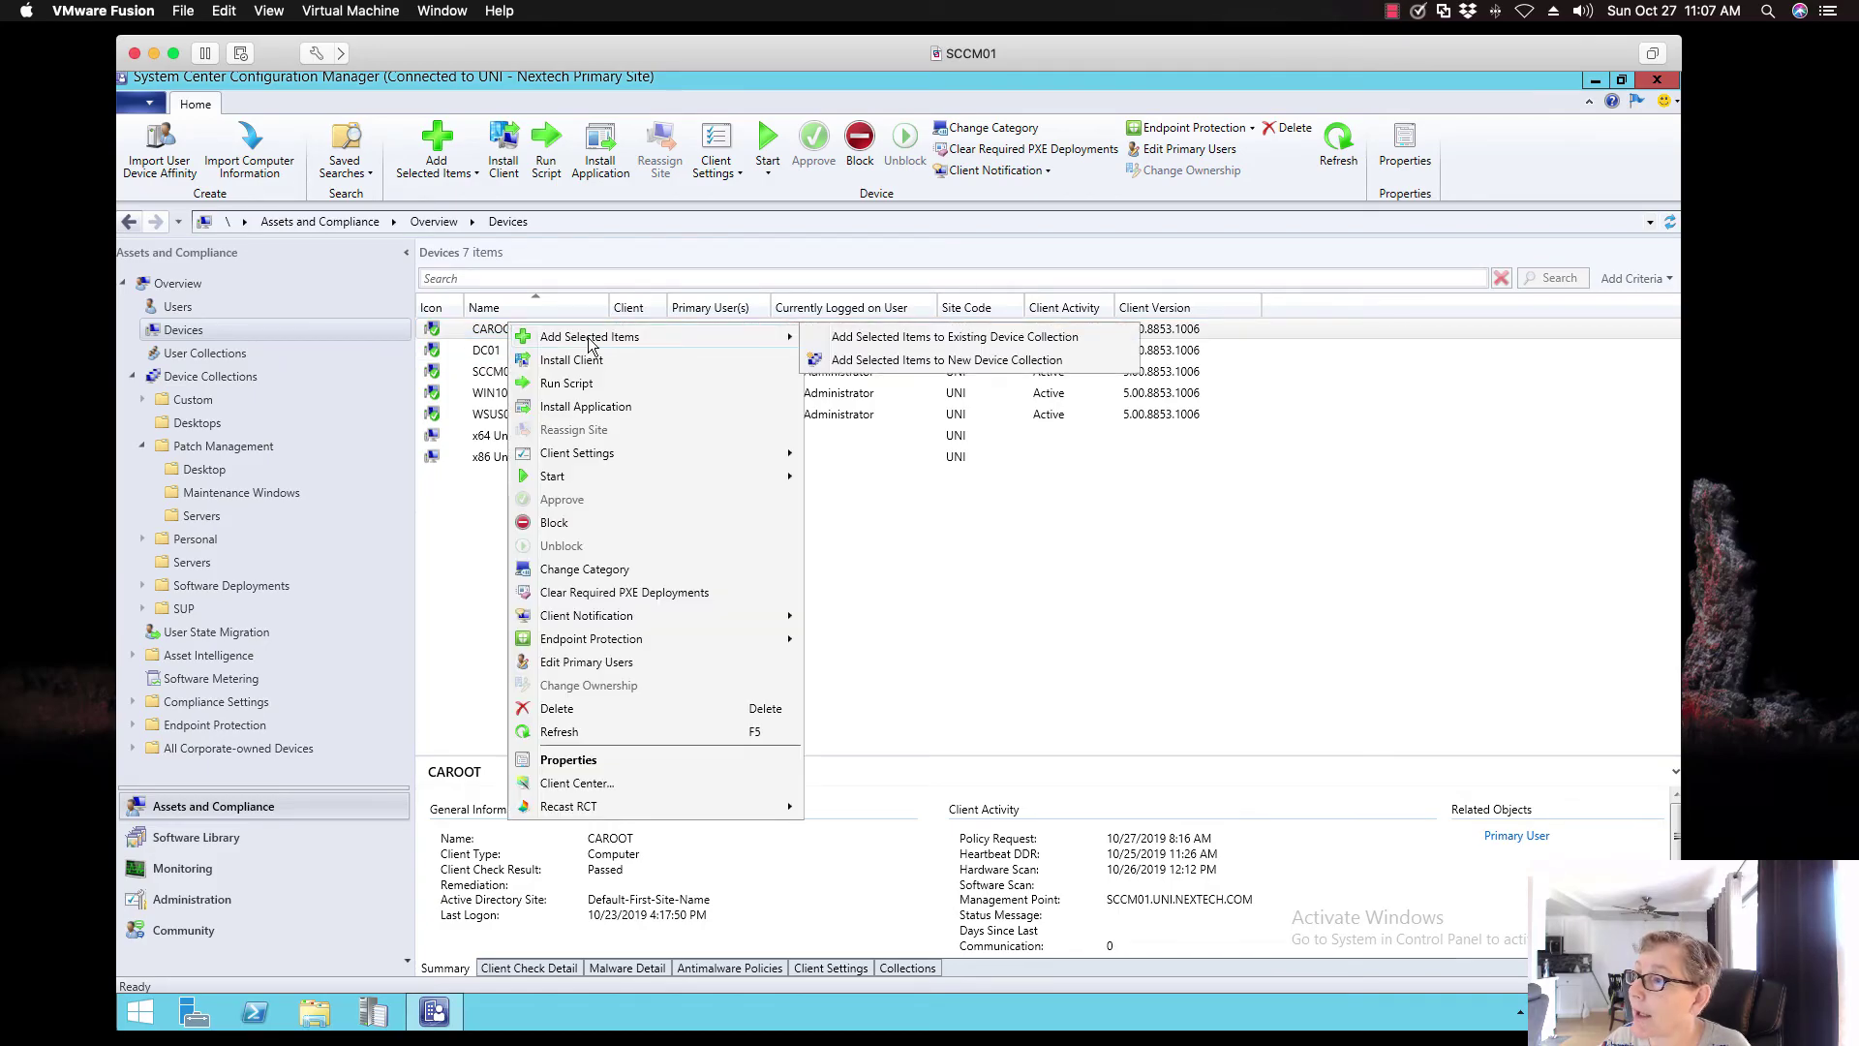
left_click(900, 339)
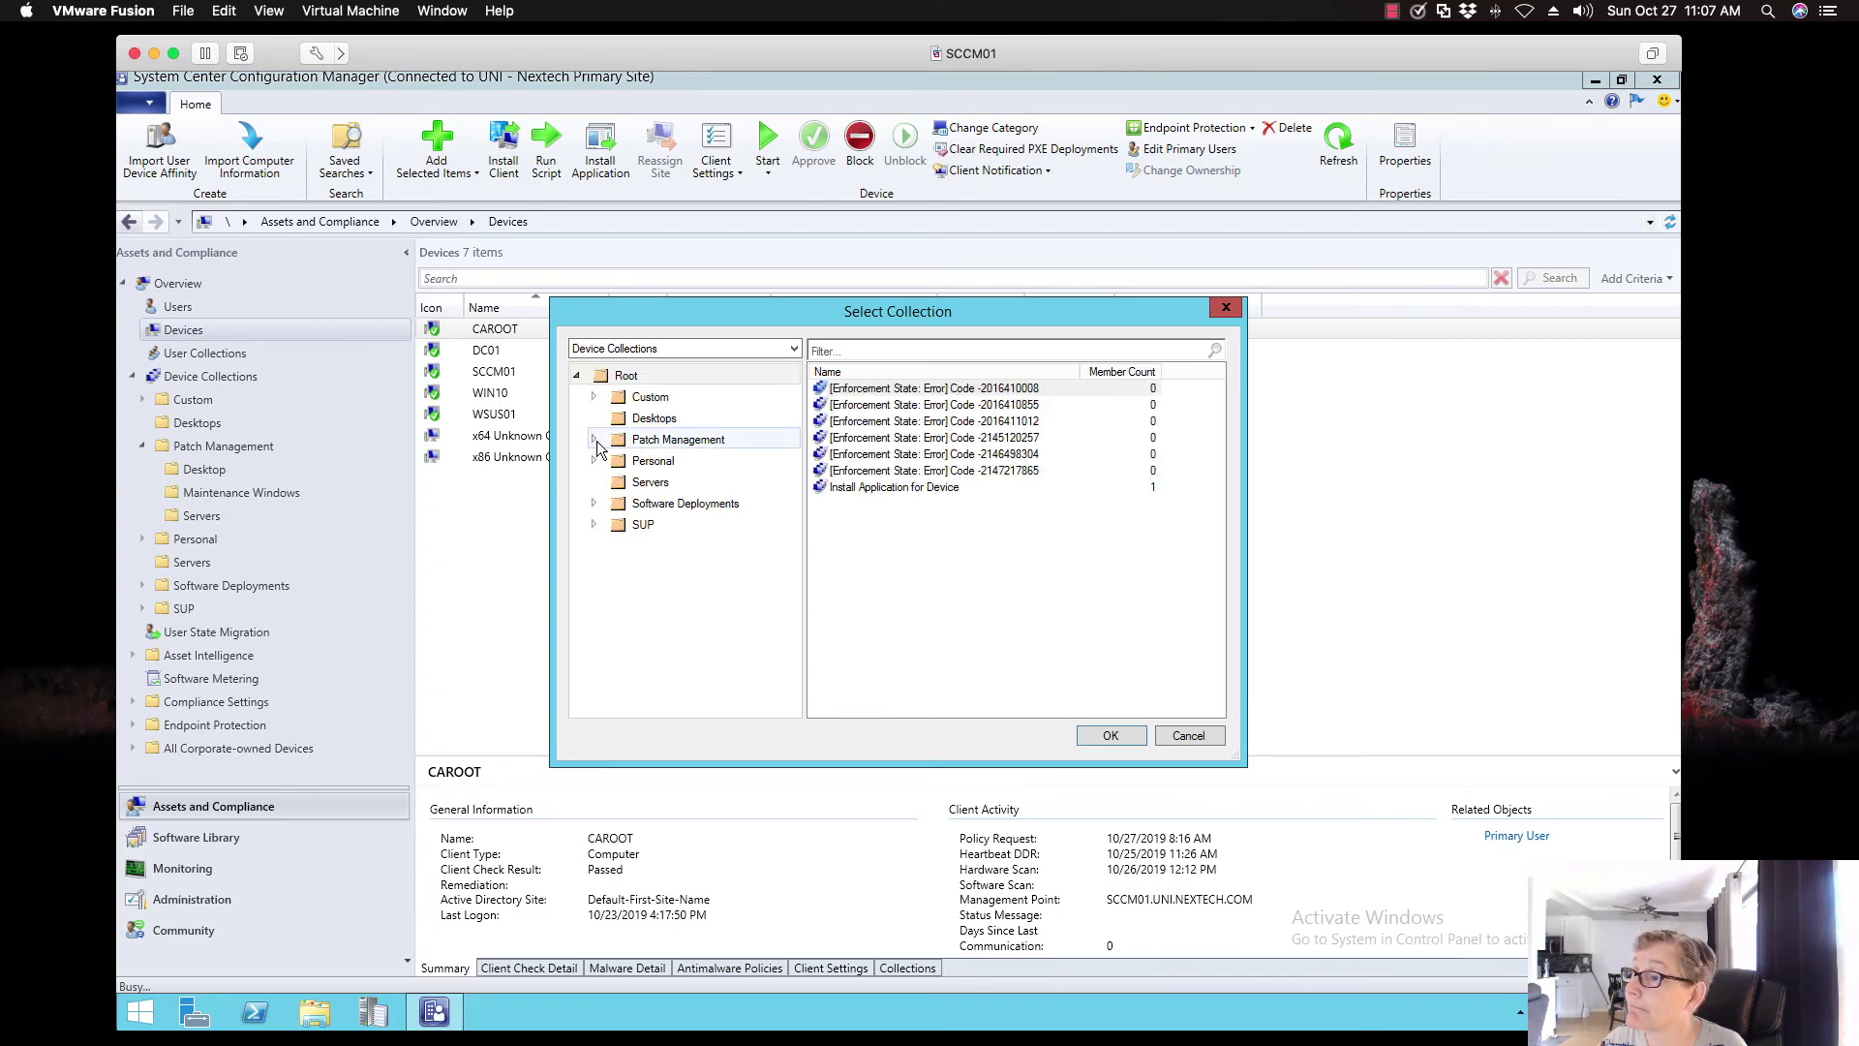
left_click(593, 439)
left_click(667, 503)
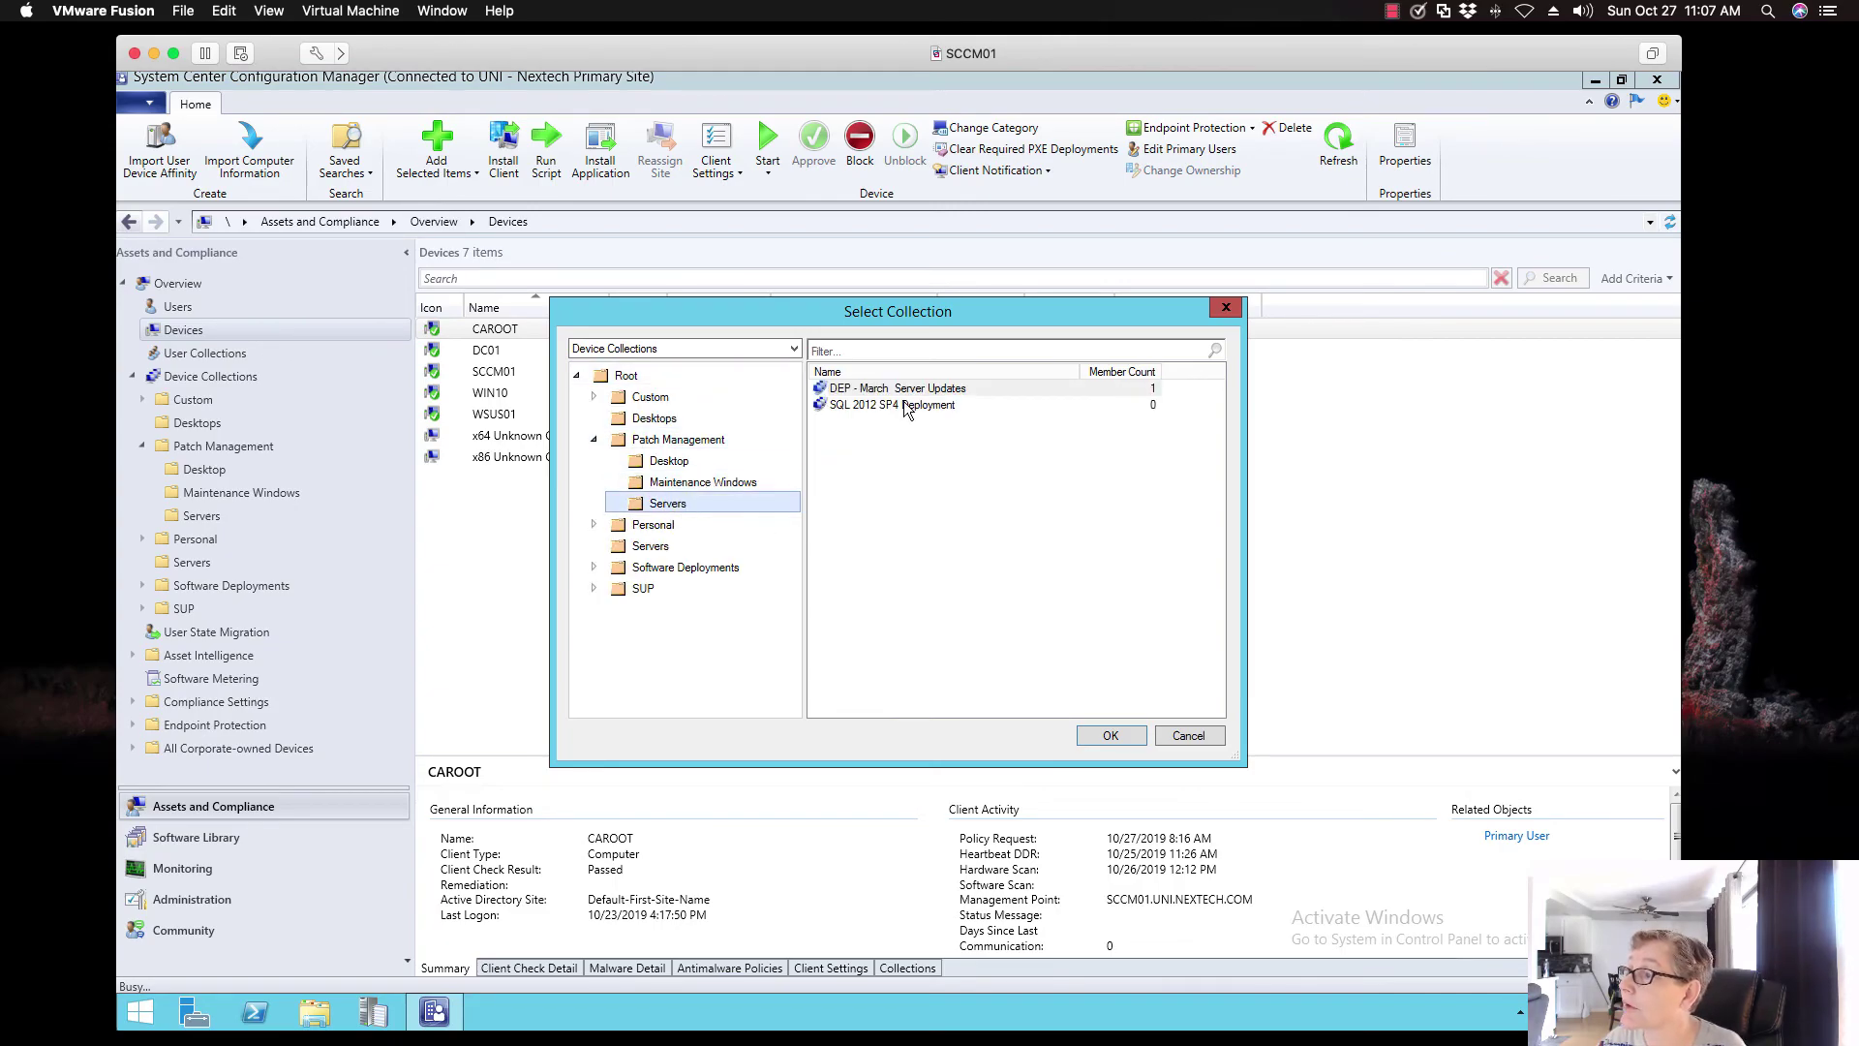
left_click(905, 406)
left_click(1110, 736)
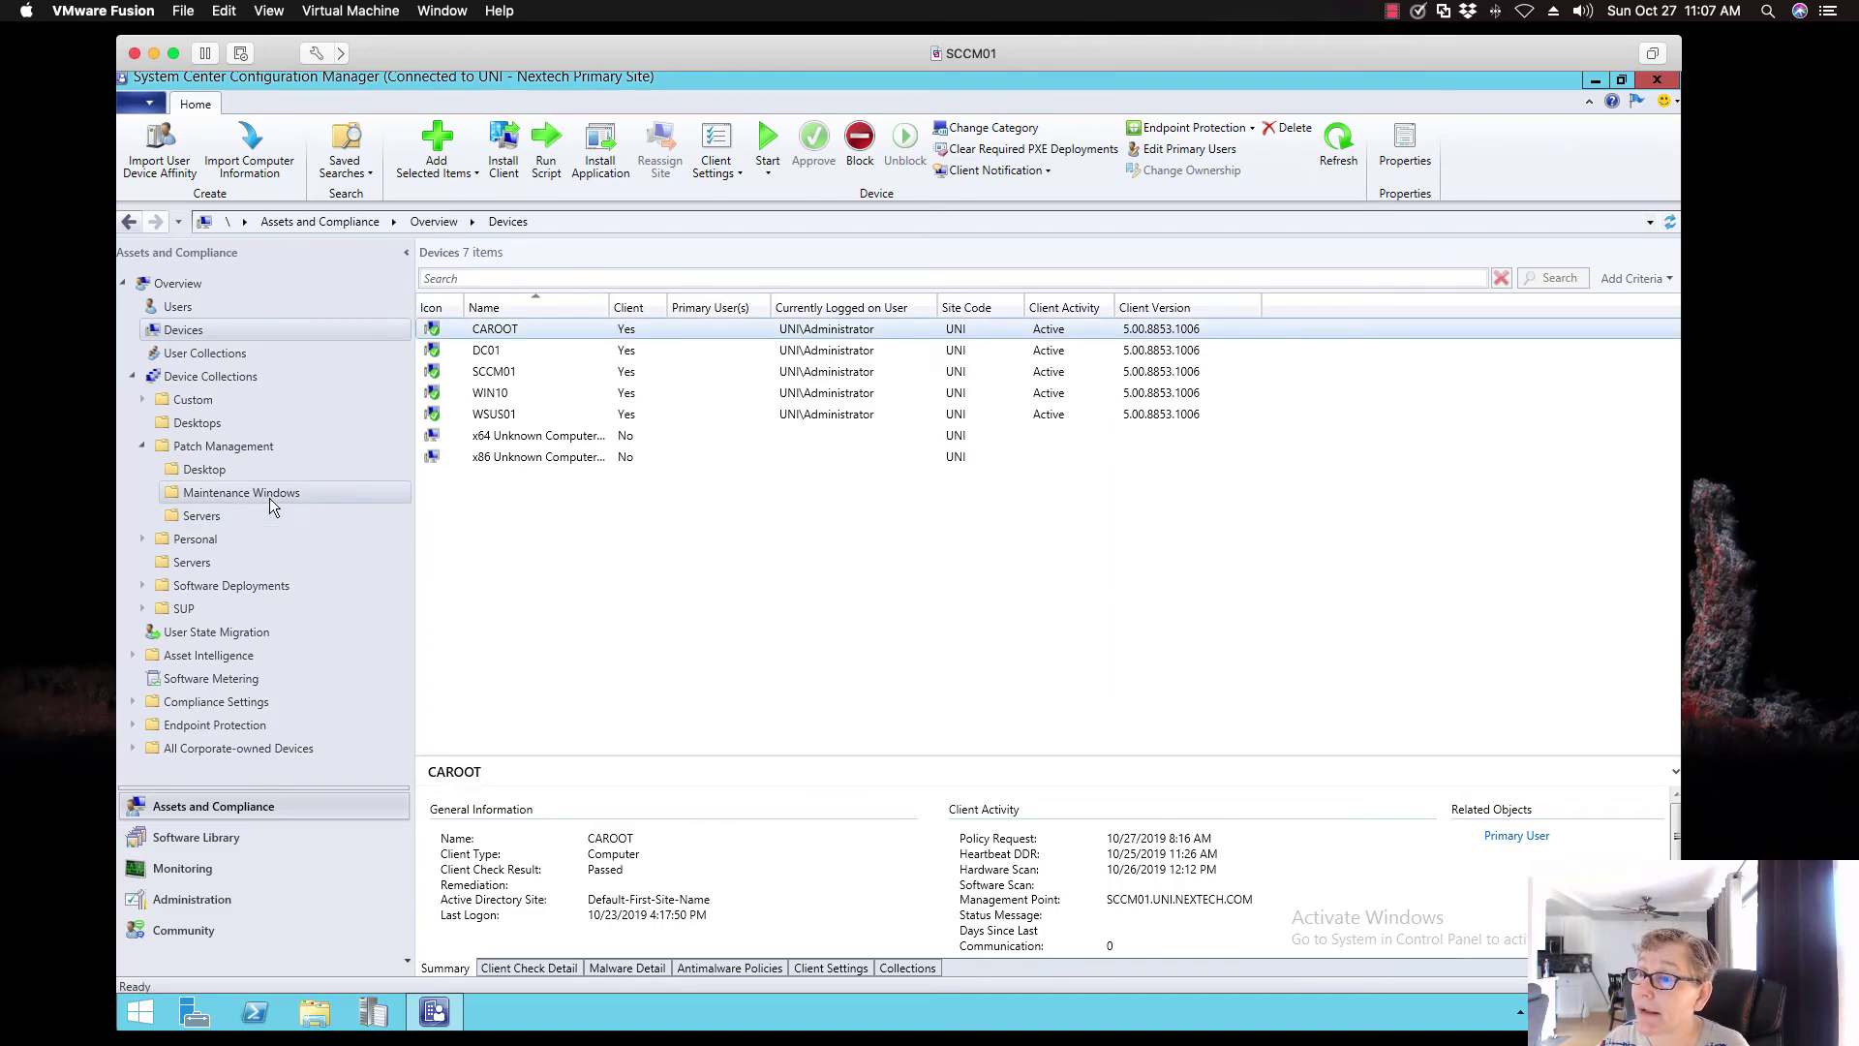
left_click(246, 517)
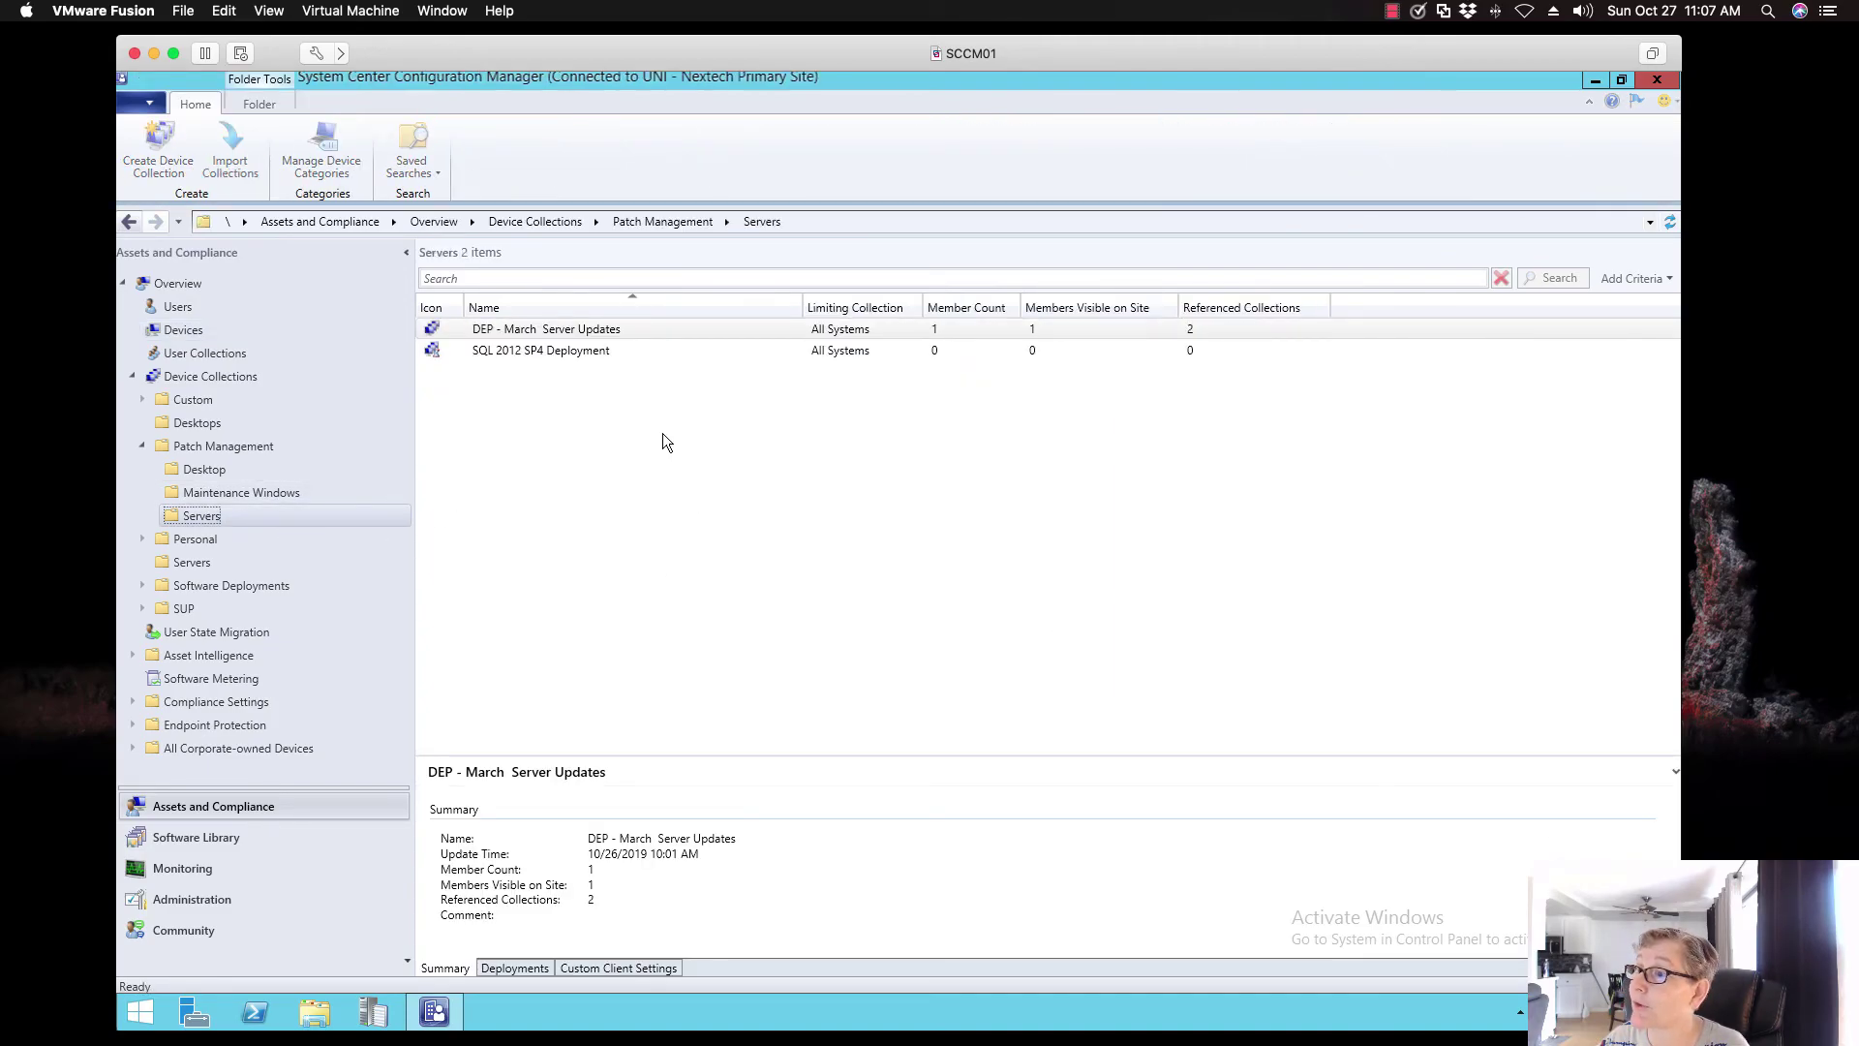
Select the SQL 2012 SP4 Deployment collection and refresh the Servers list to update member counts
left_click(870, 350)
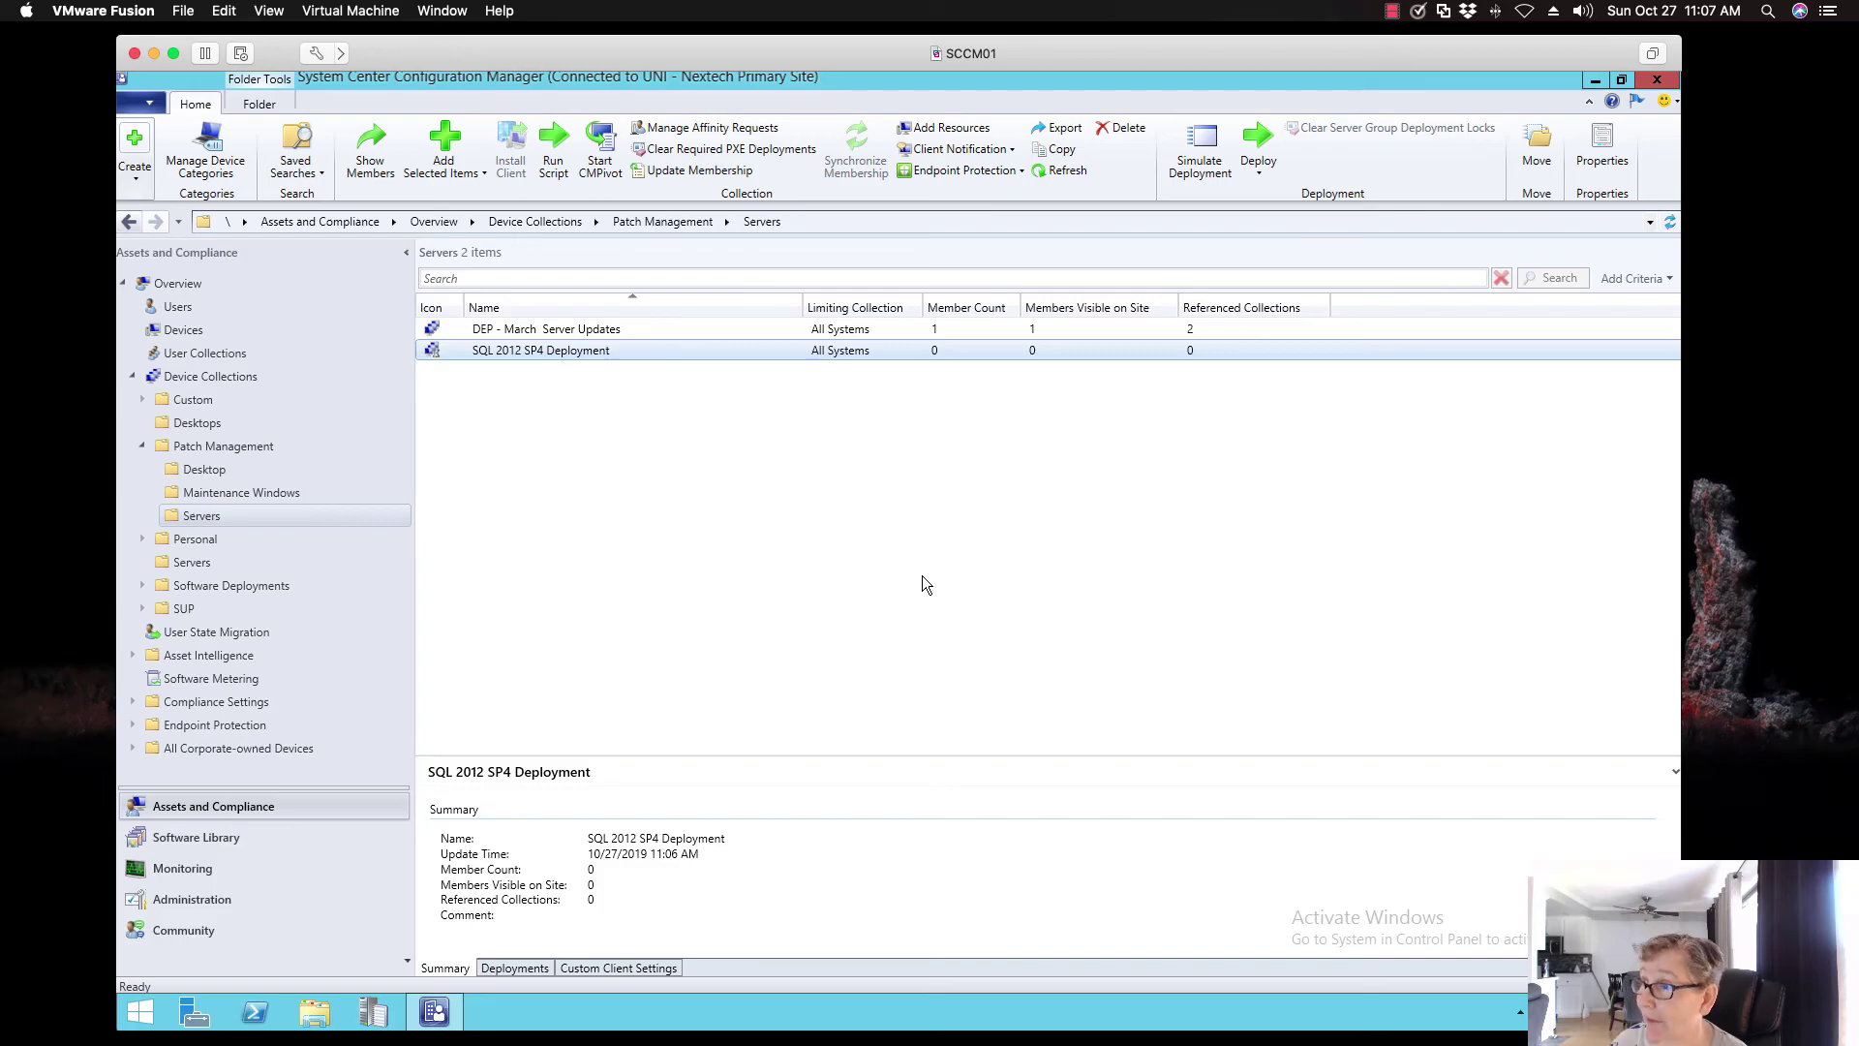
left_click(1540, 281)
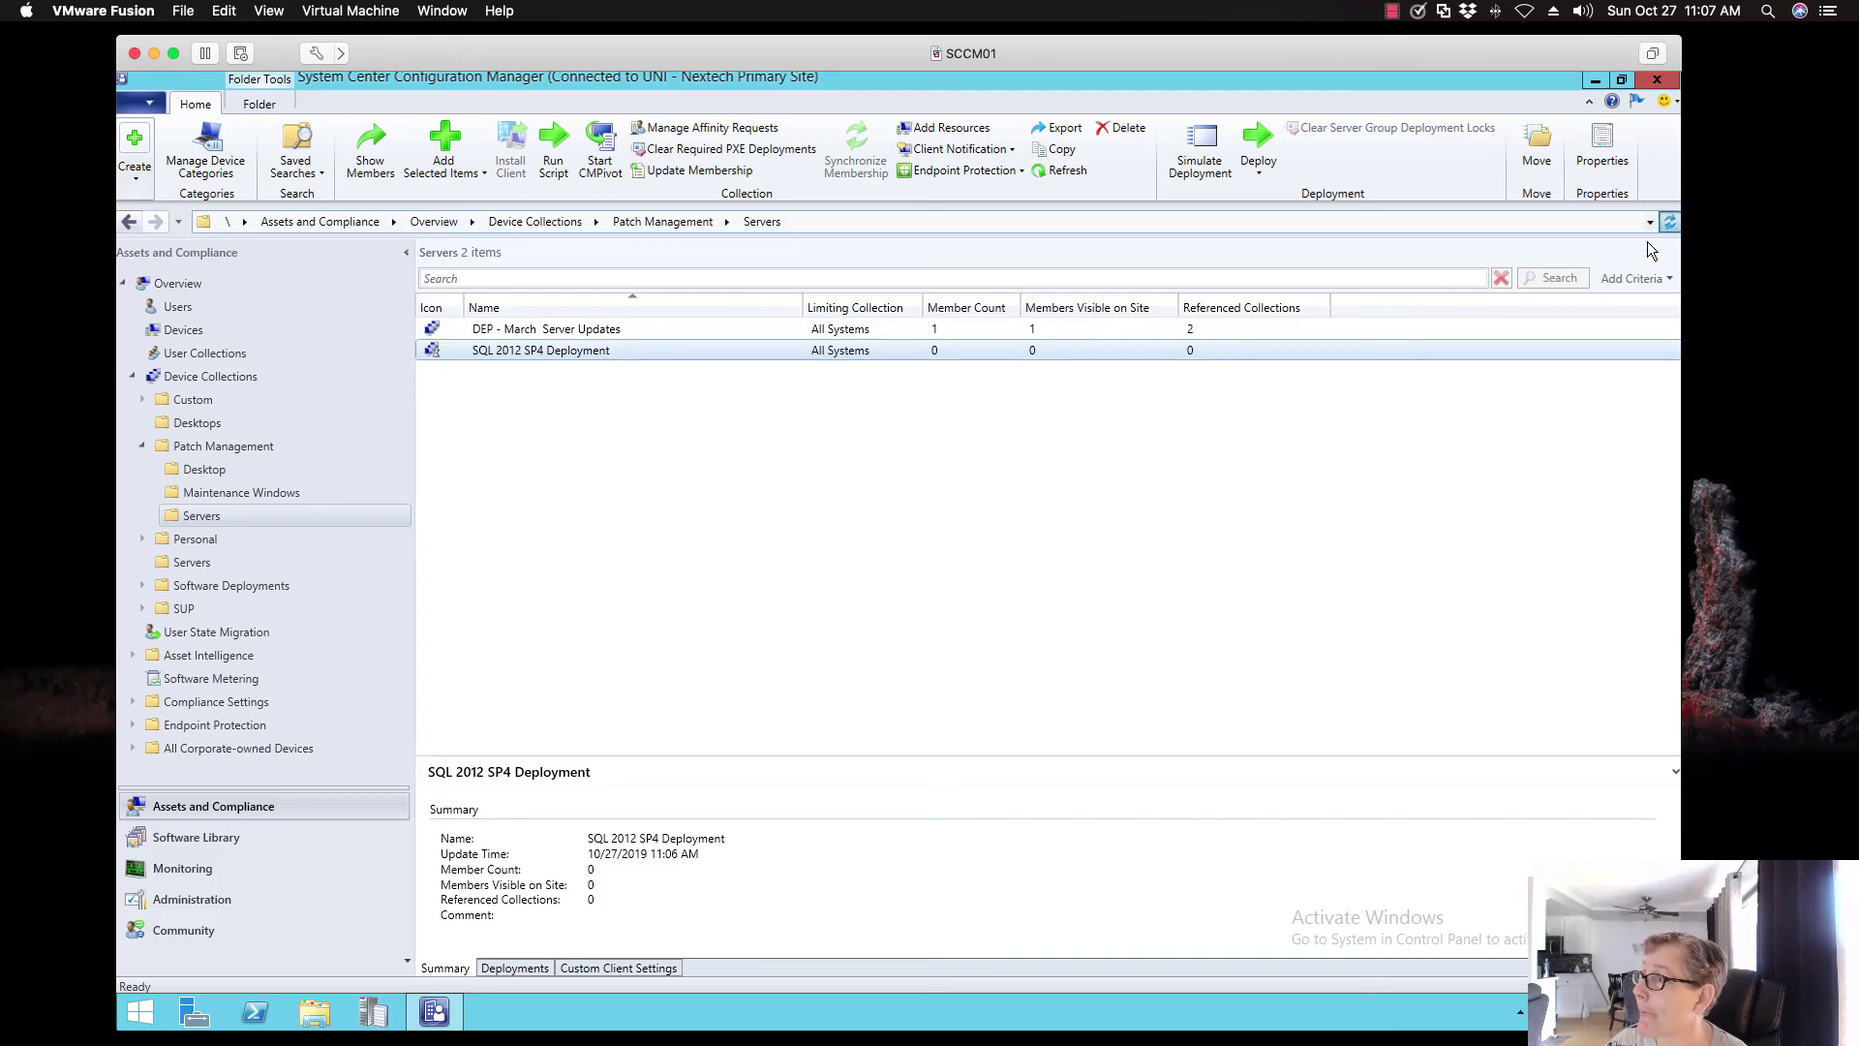
Open the SQL 2012 SP4 Deployment collection's properties and start a new maintenance window
left_click(570, 354)
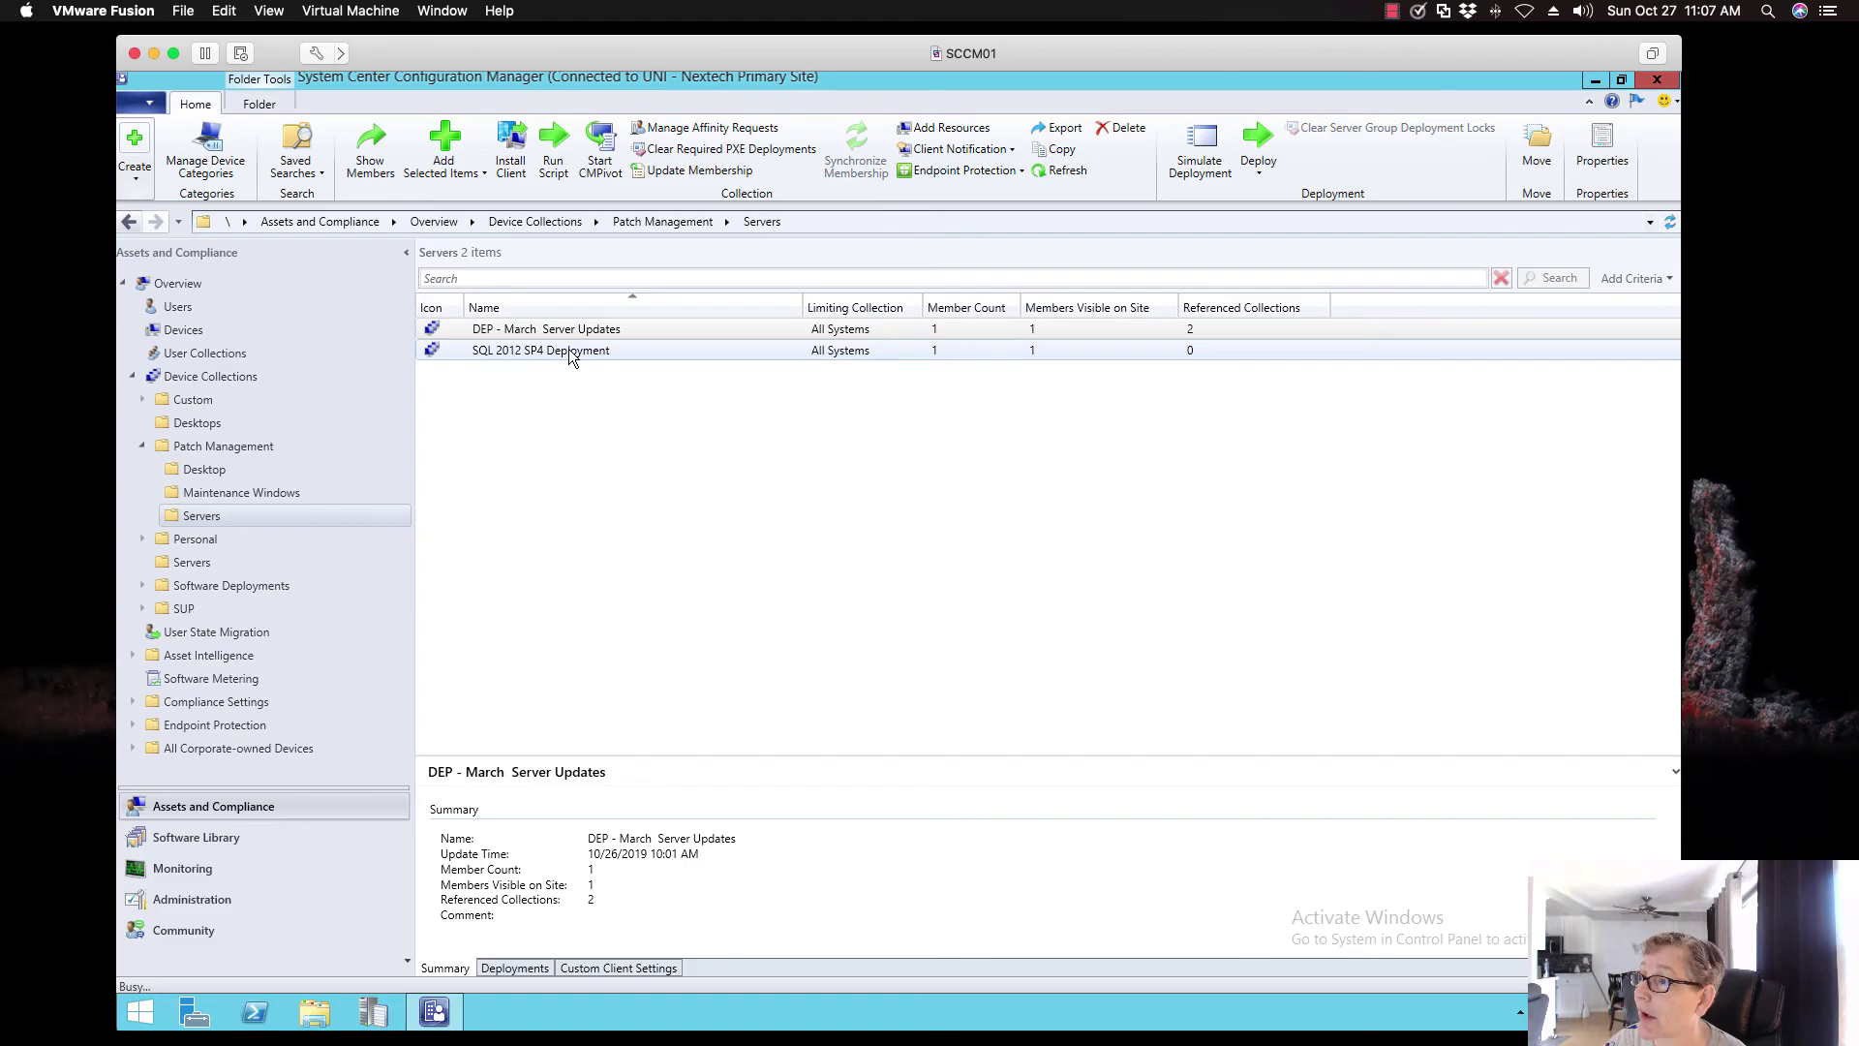
right_click(571, 355)
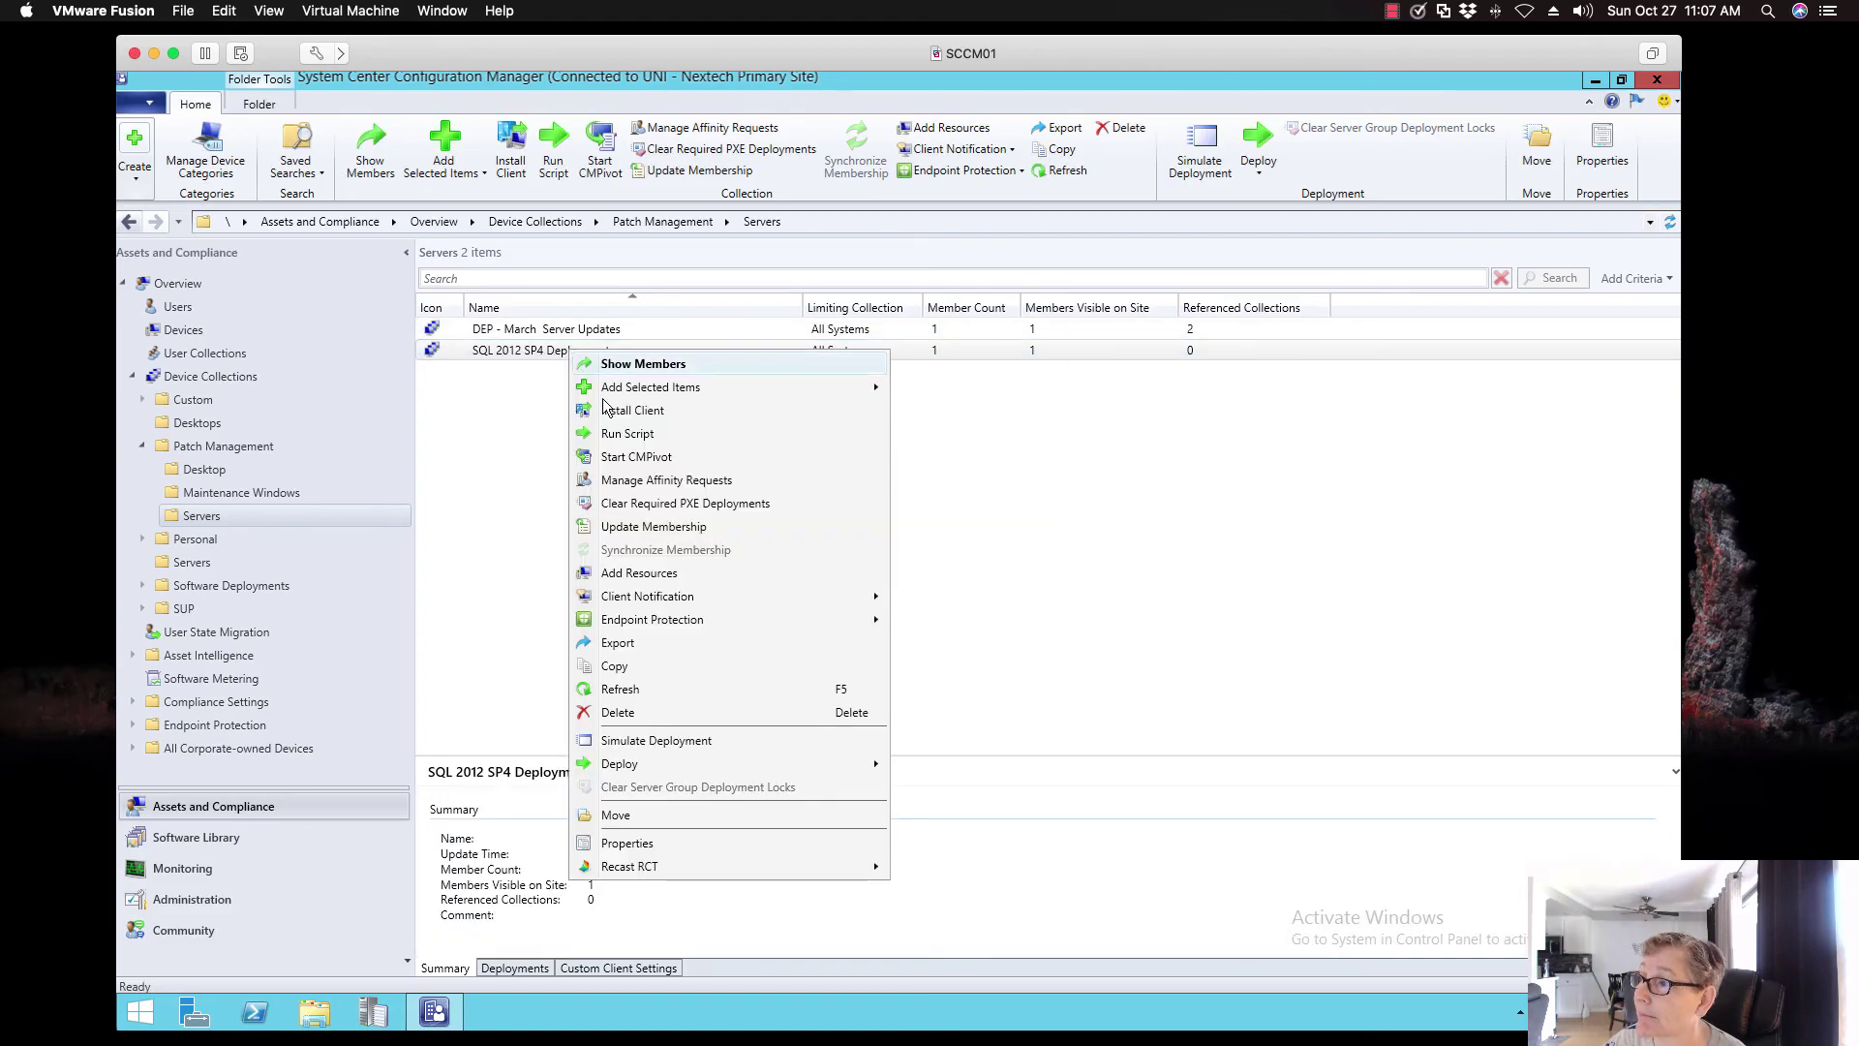
left_click(654, 844)
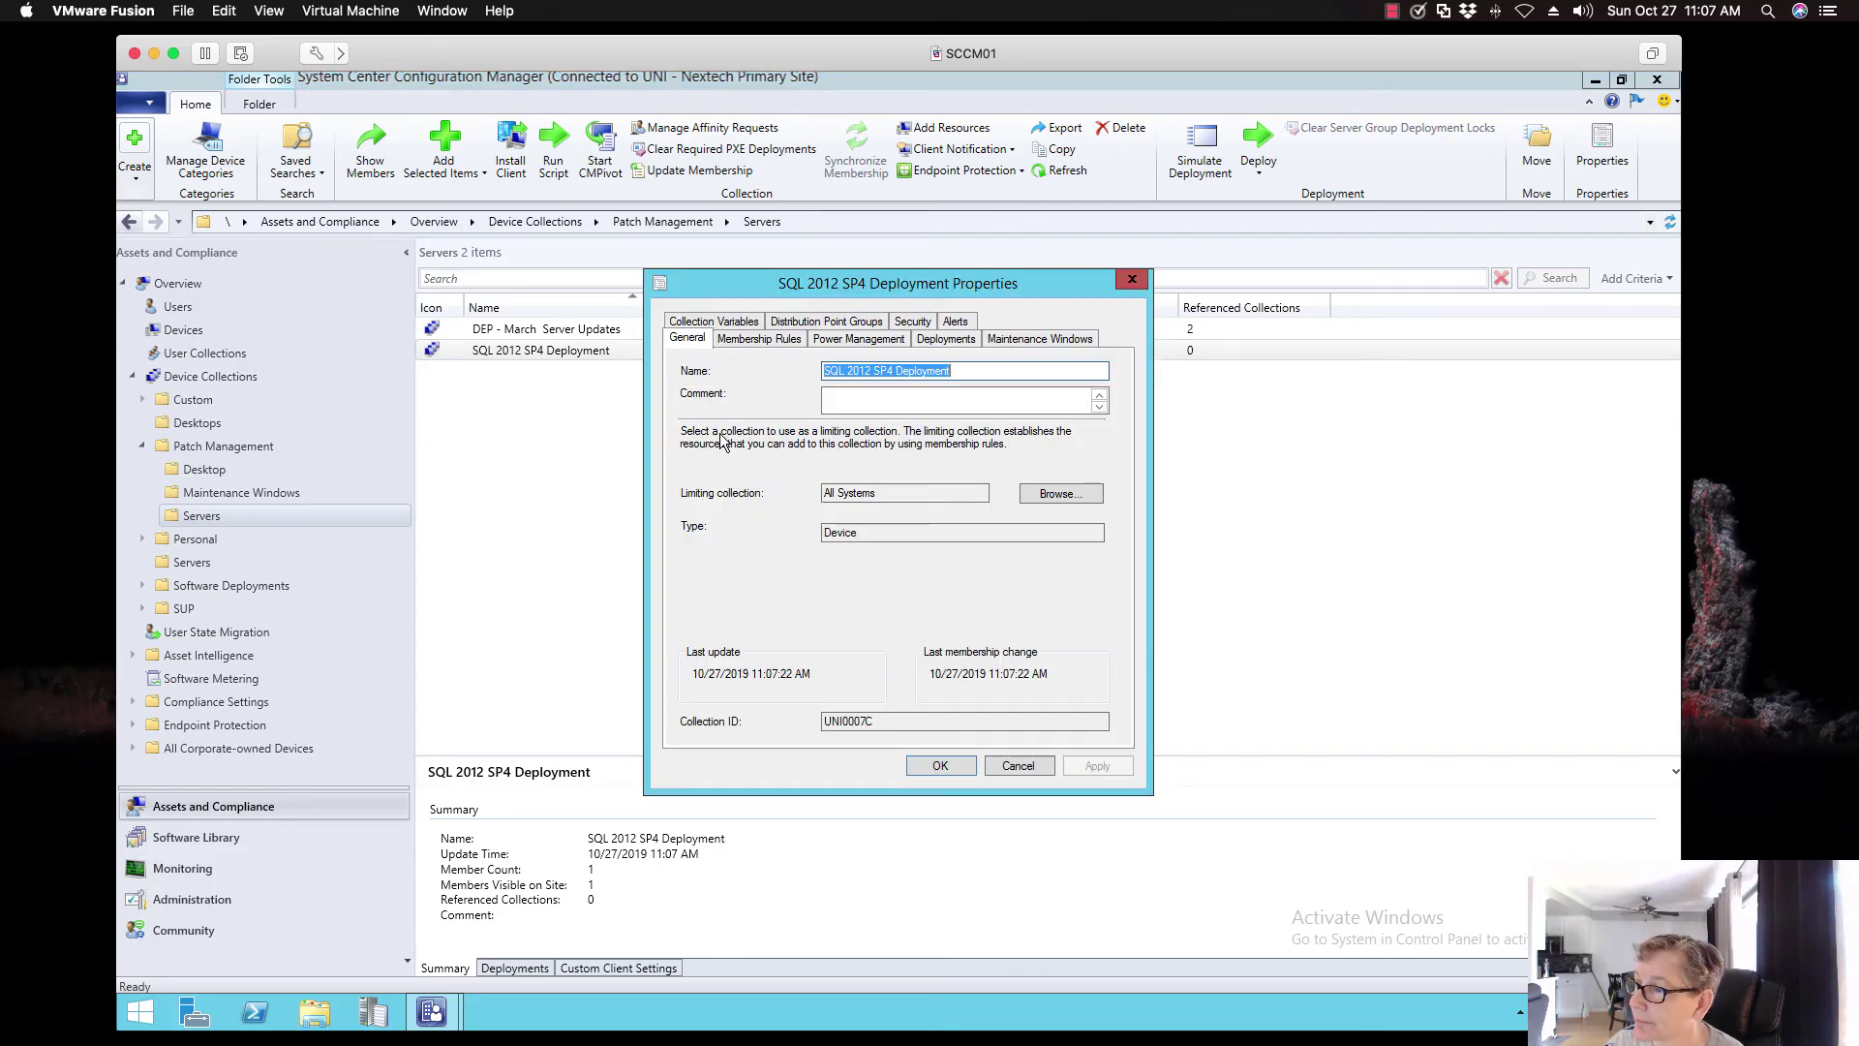
left_click(1056, 338)
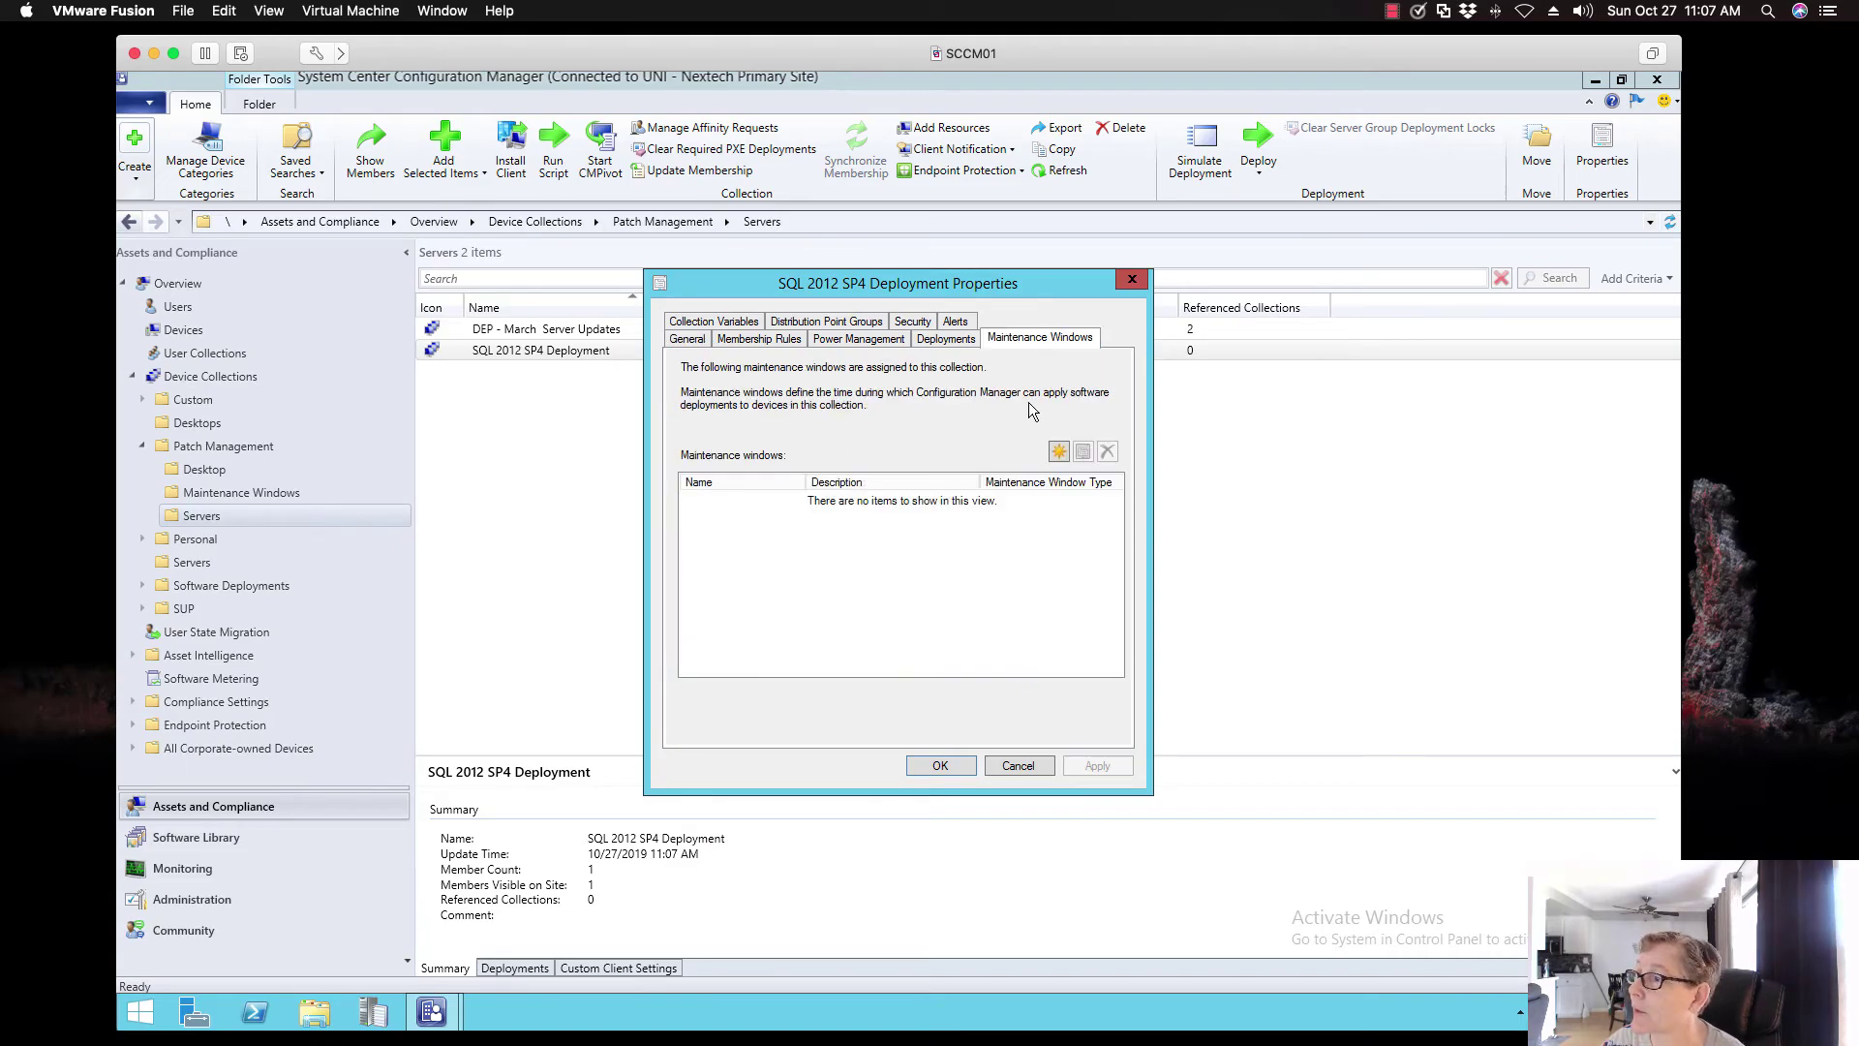
left_click(1059, 452)
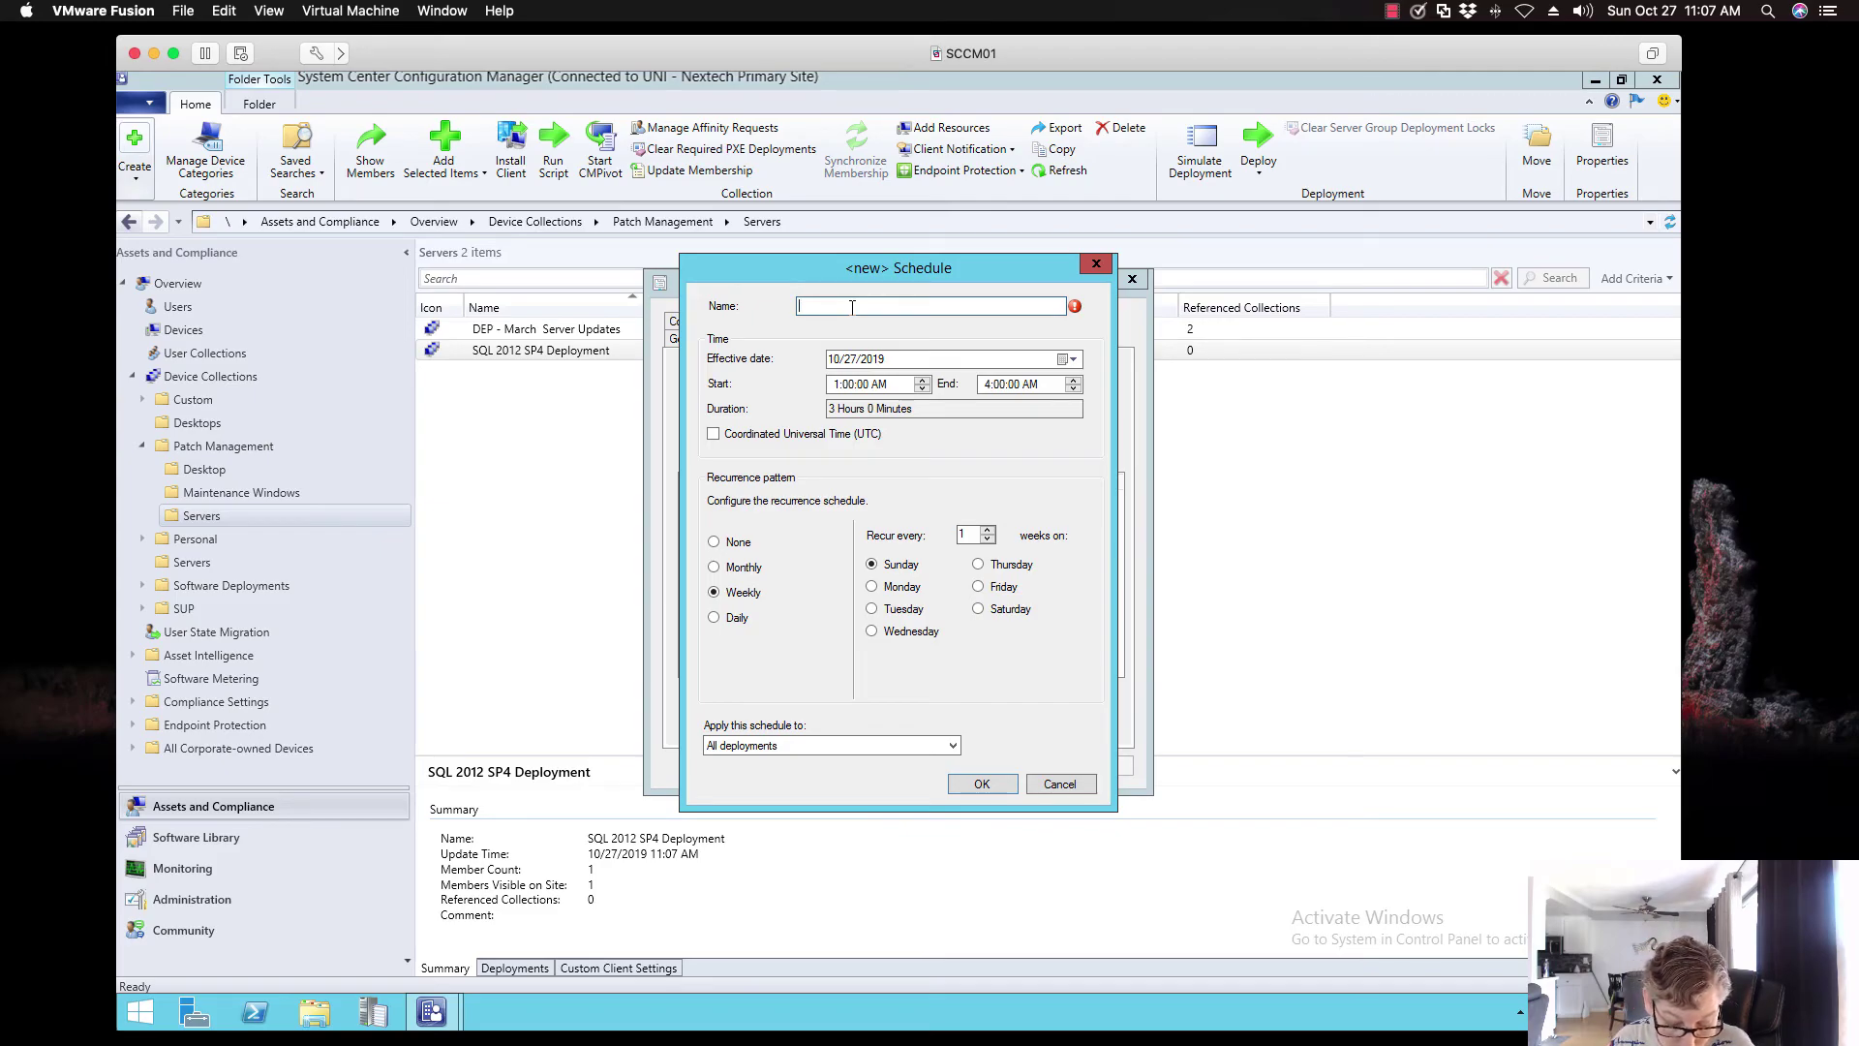
Set the Sunday window to 11:00 AM–2:00 PM for software updates, no recurrence, and save
type("Sunday")
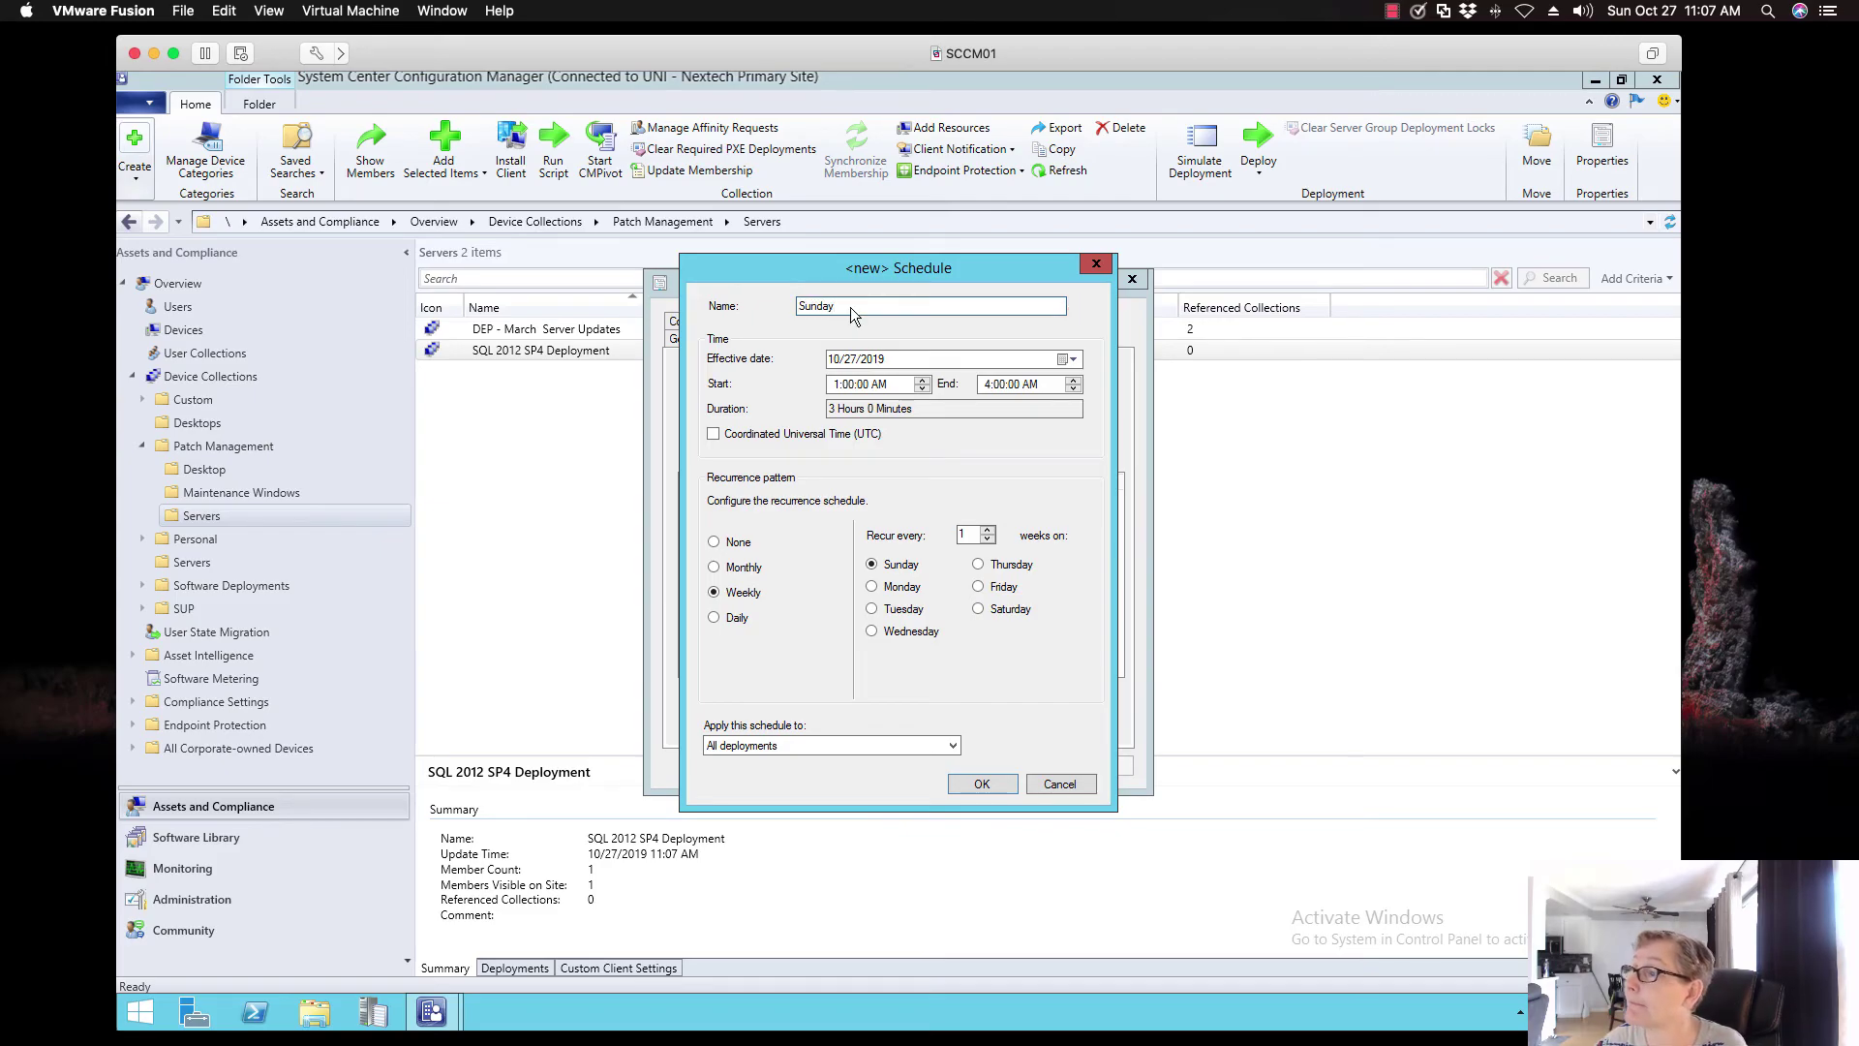
left_click(840, 386)
type("11")
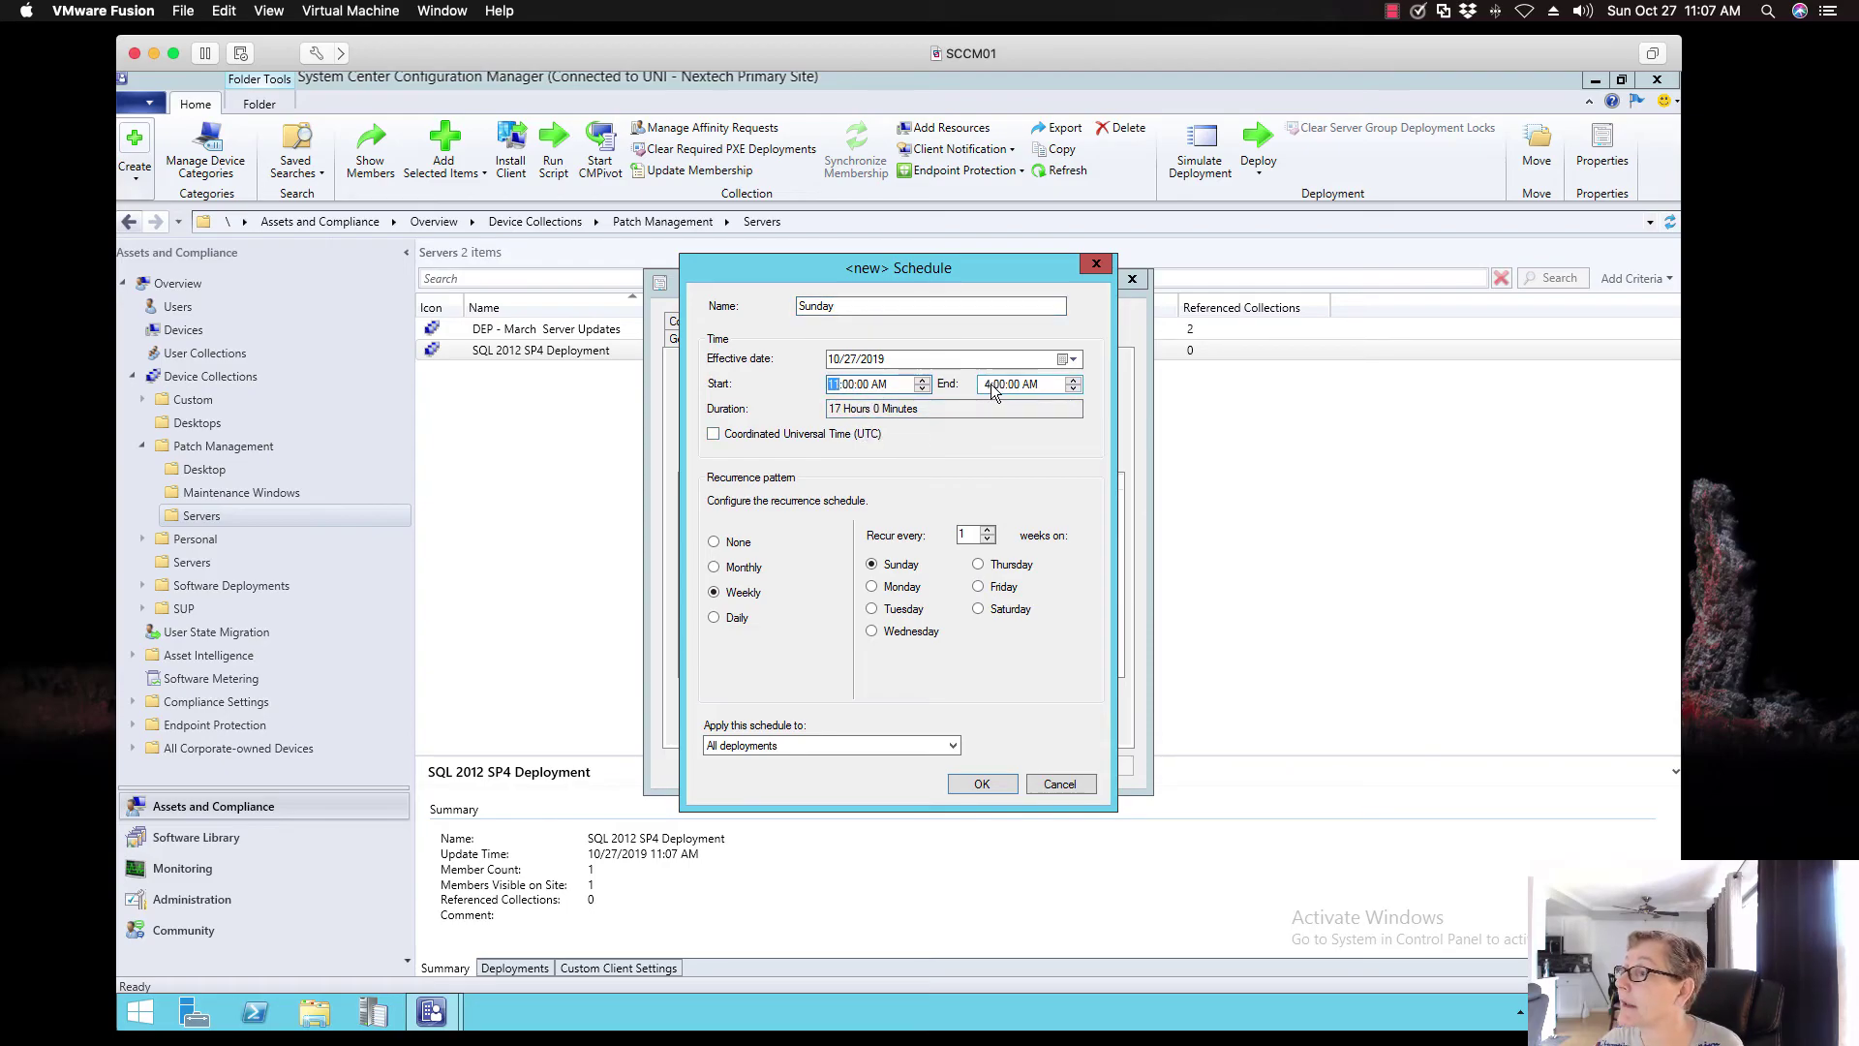
left_click(984, 385)
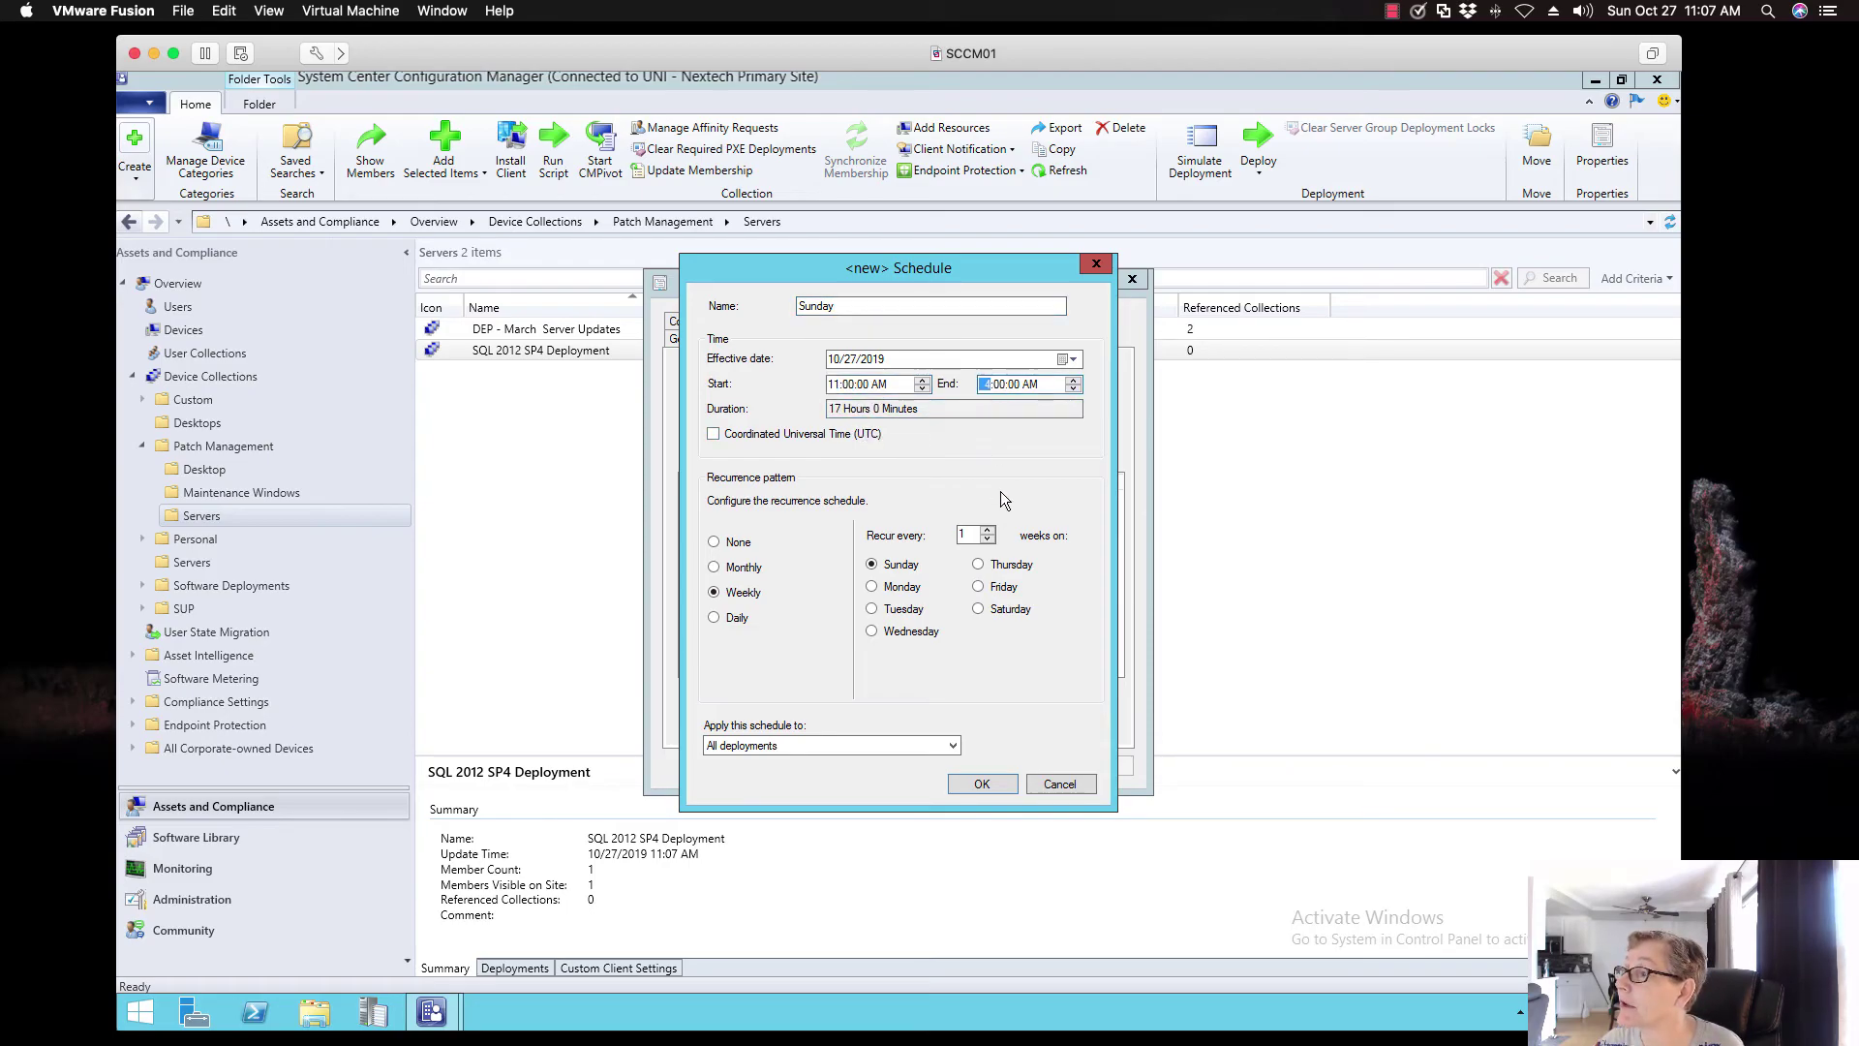
left_click(1030, 384)
type("p")
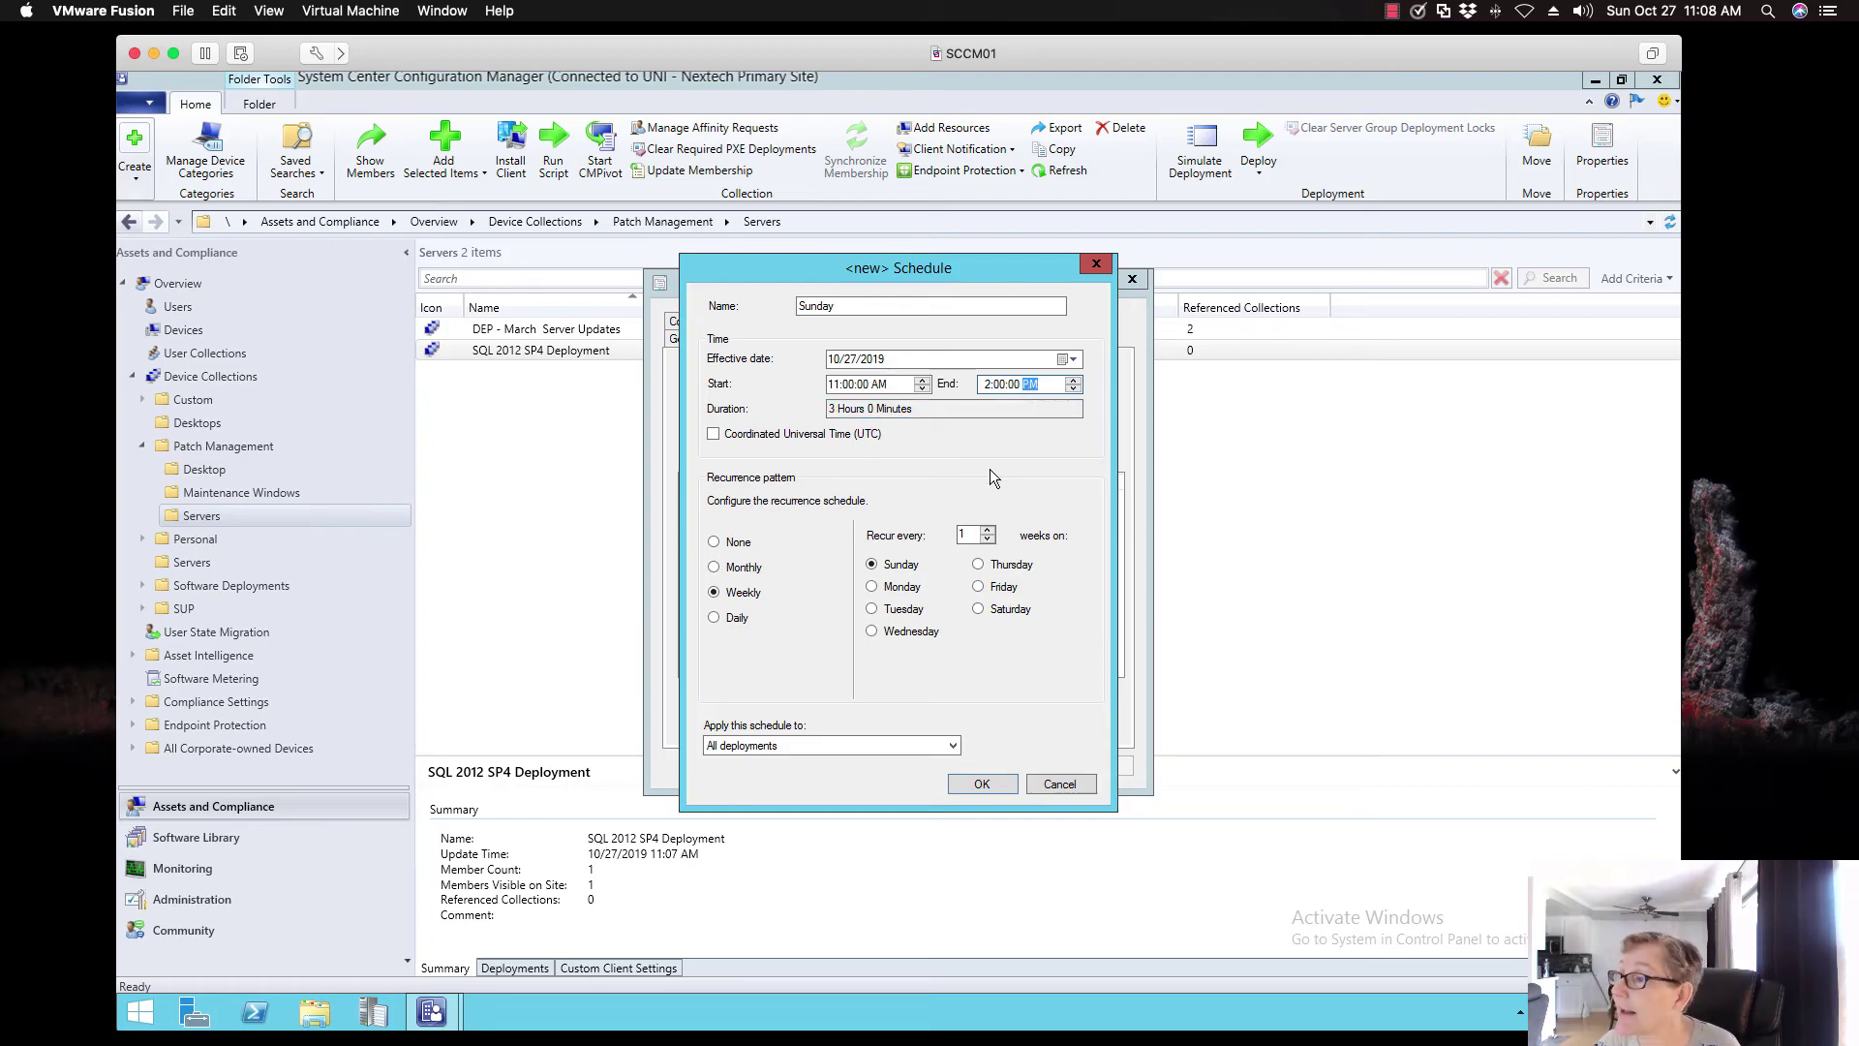
left_click(799, 752)
left_click(788, 773)
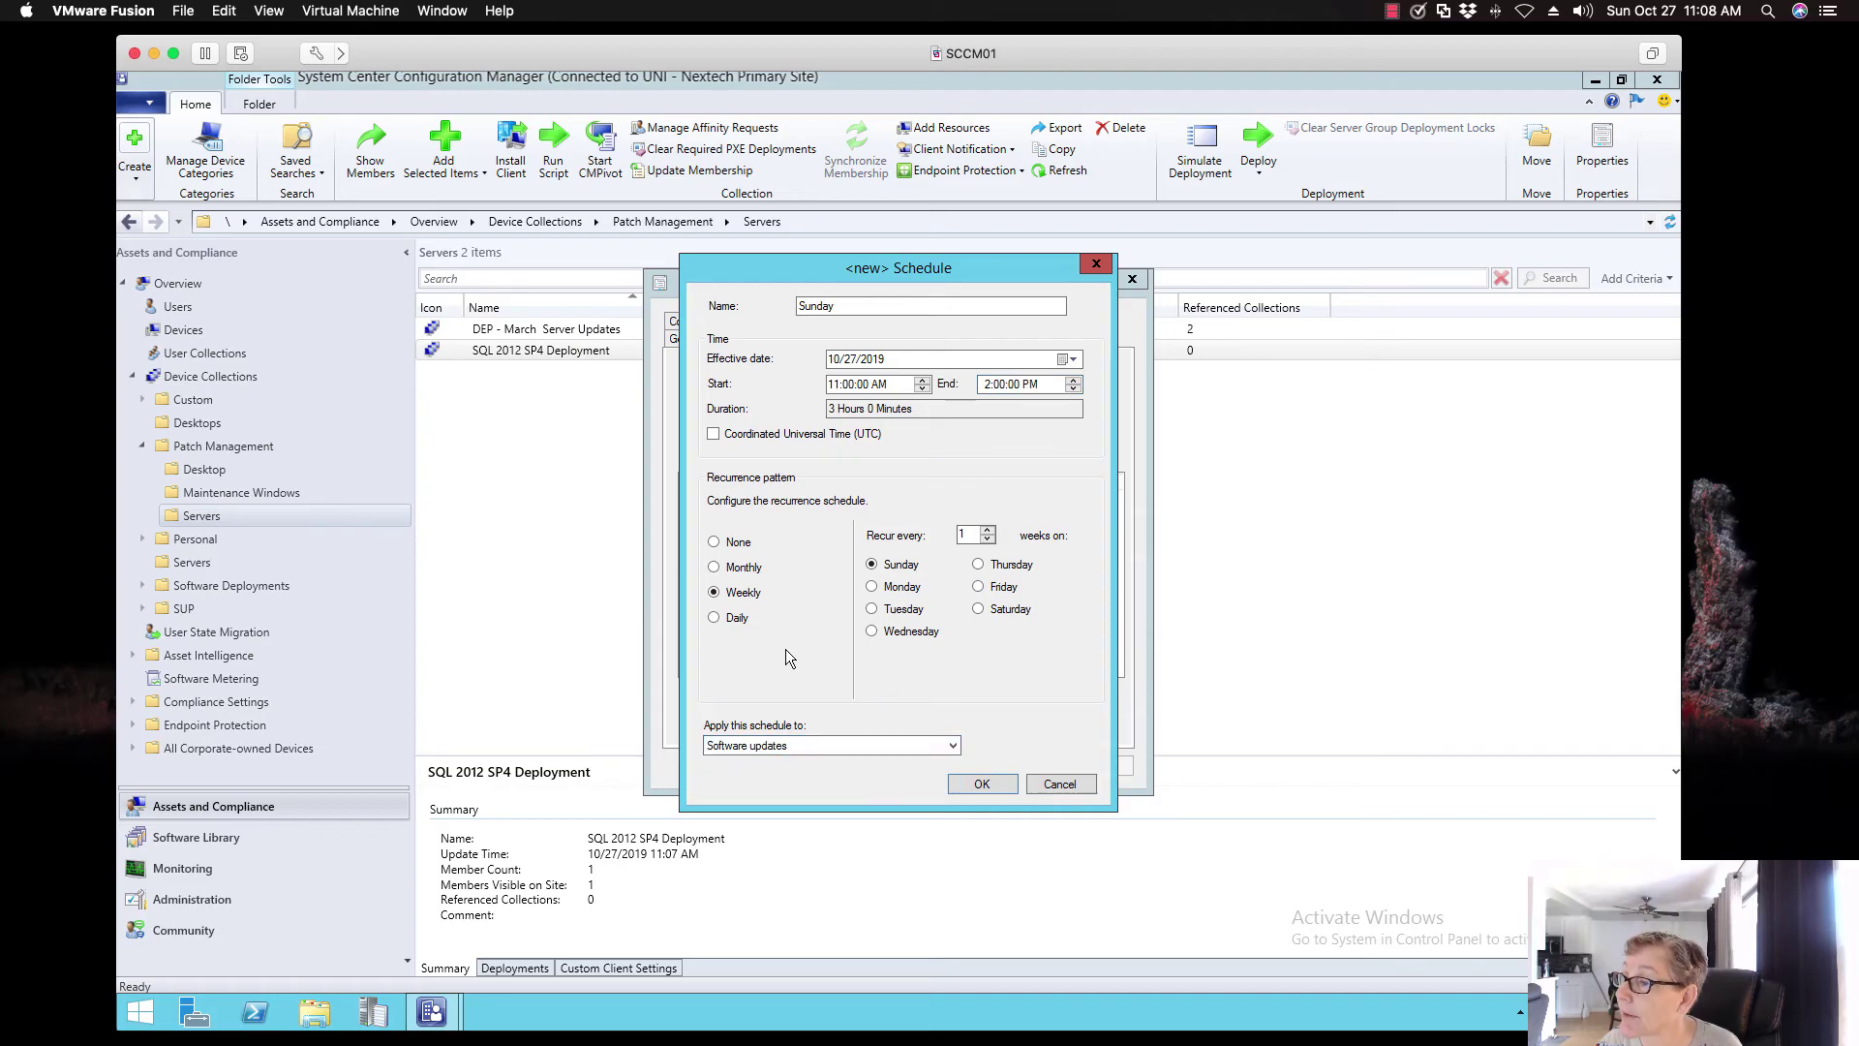
left_click(740, 544)
left_click(988, 784)
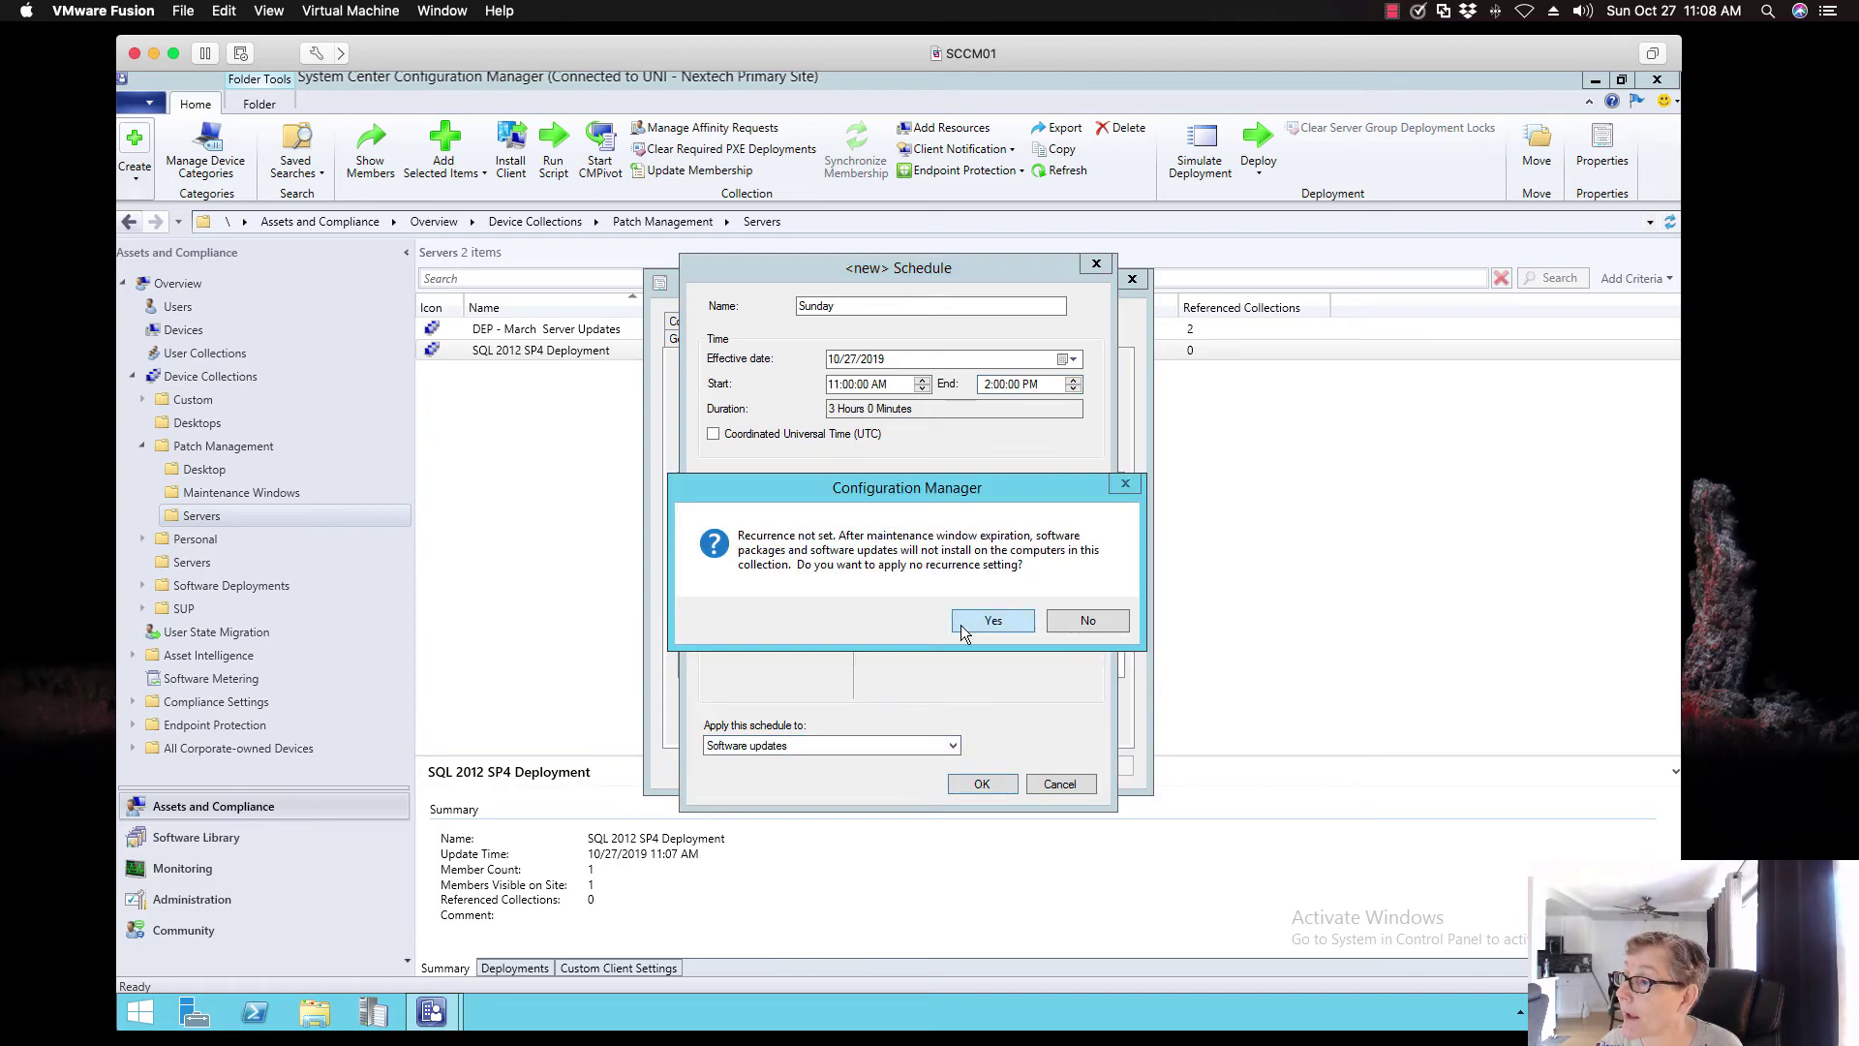
left_click(967, 624)
left_click(964, 766)
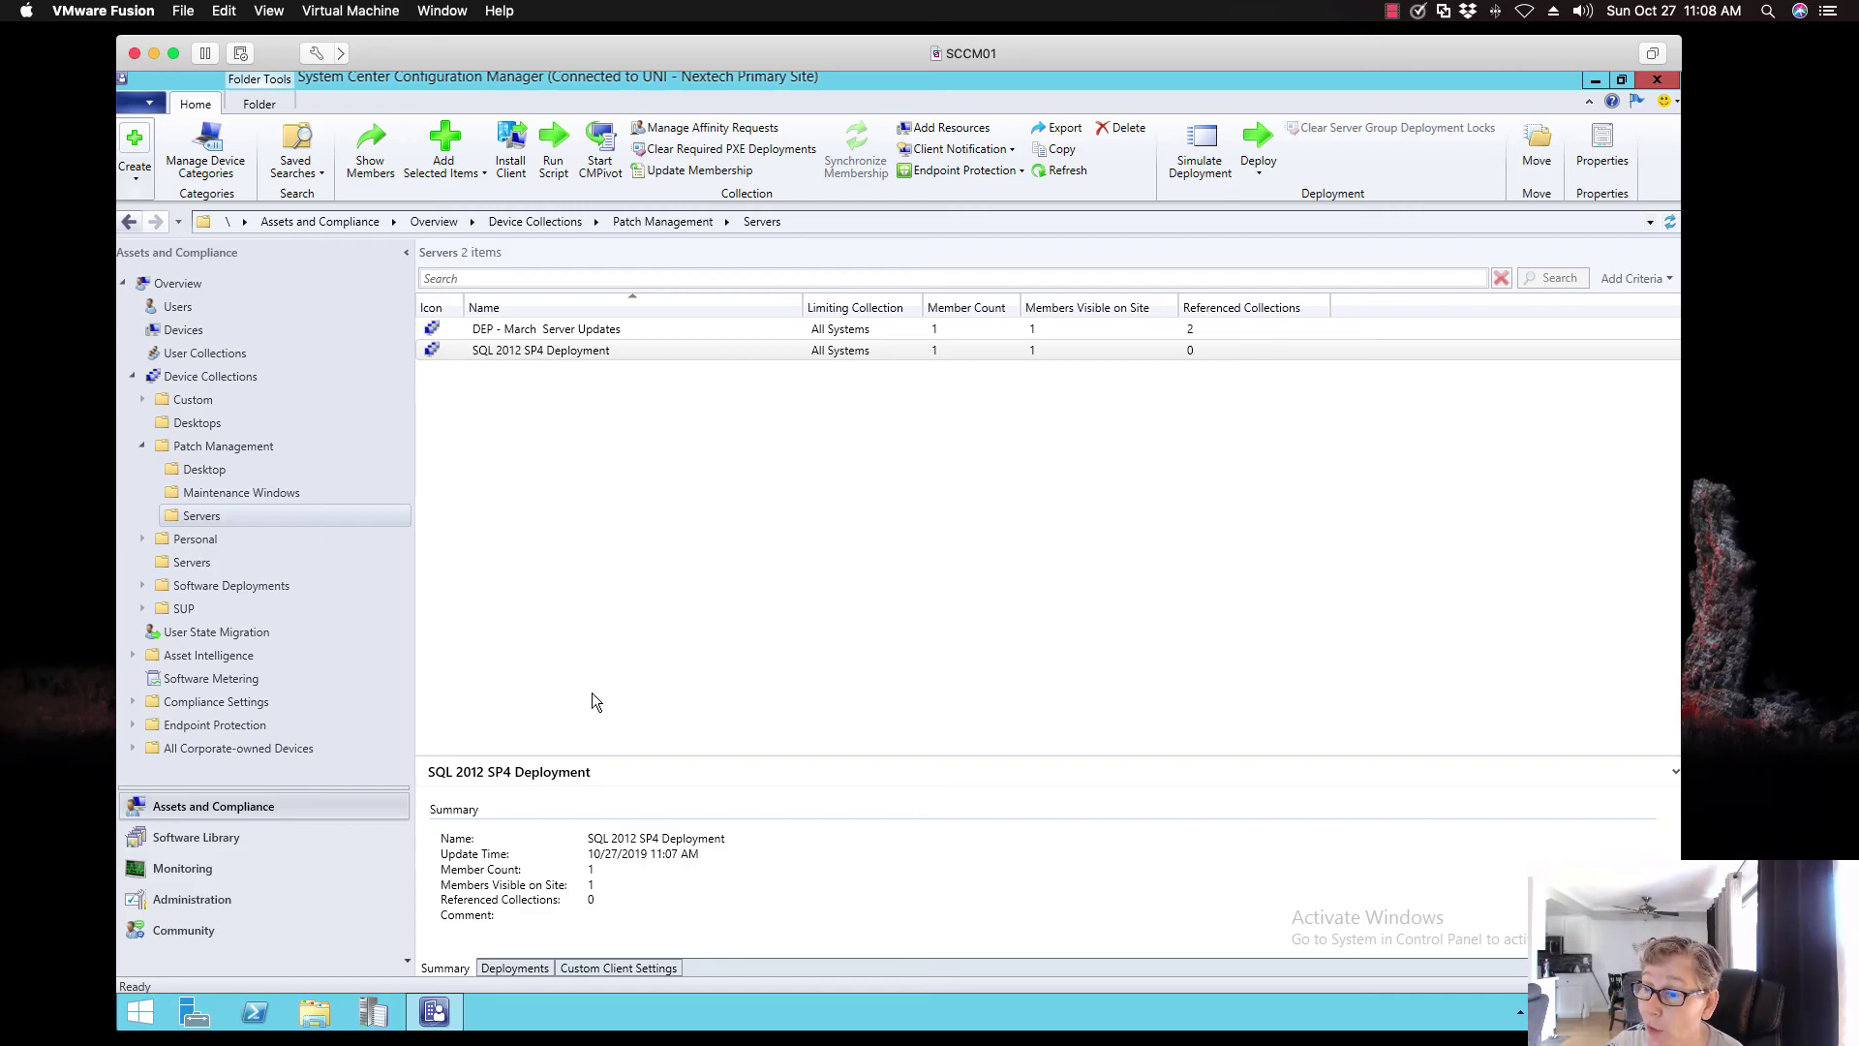
Deploy the SQL 2012 SP4 update group, naming the deployment 'SQL 2012 SP4 - October 2019'
left_click(273, 835)
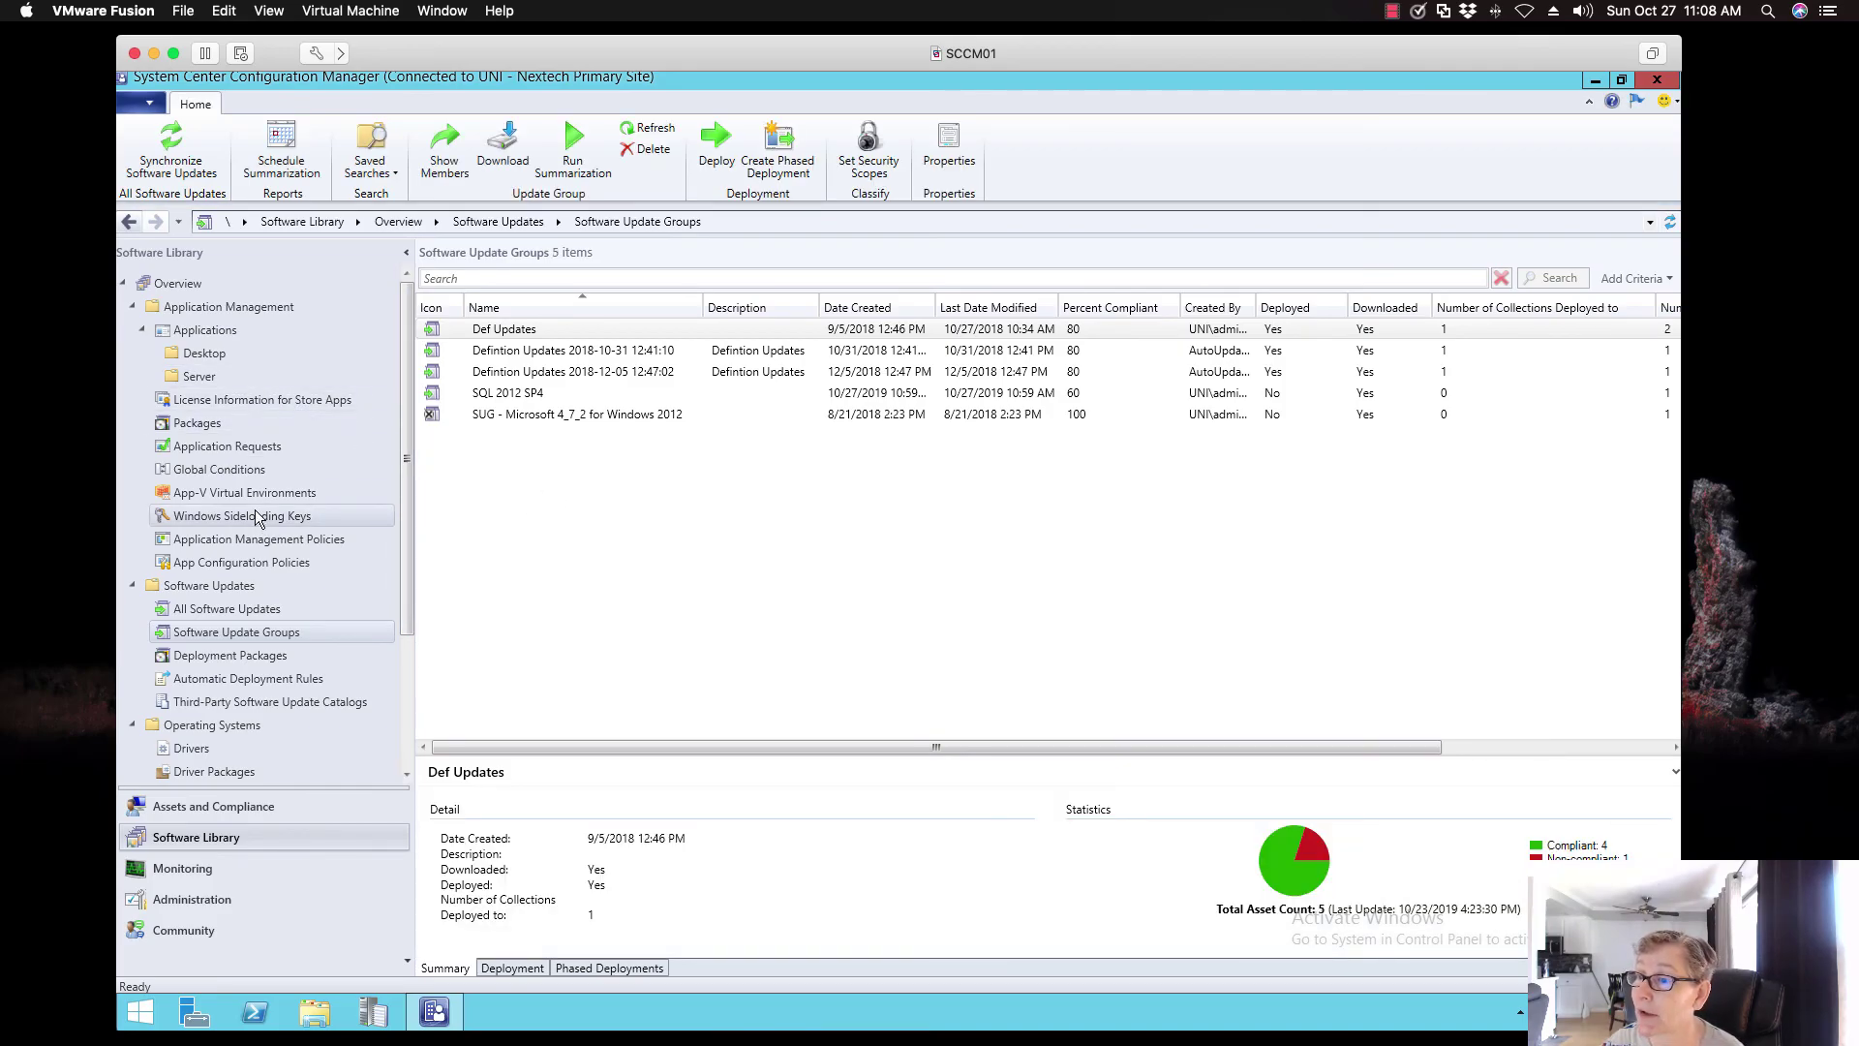
left_click(141, 331)
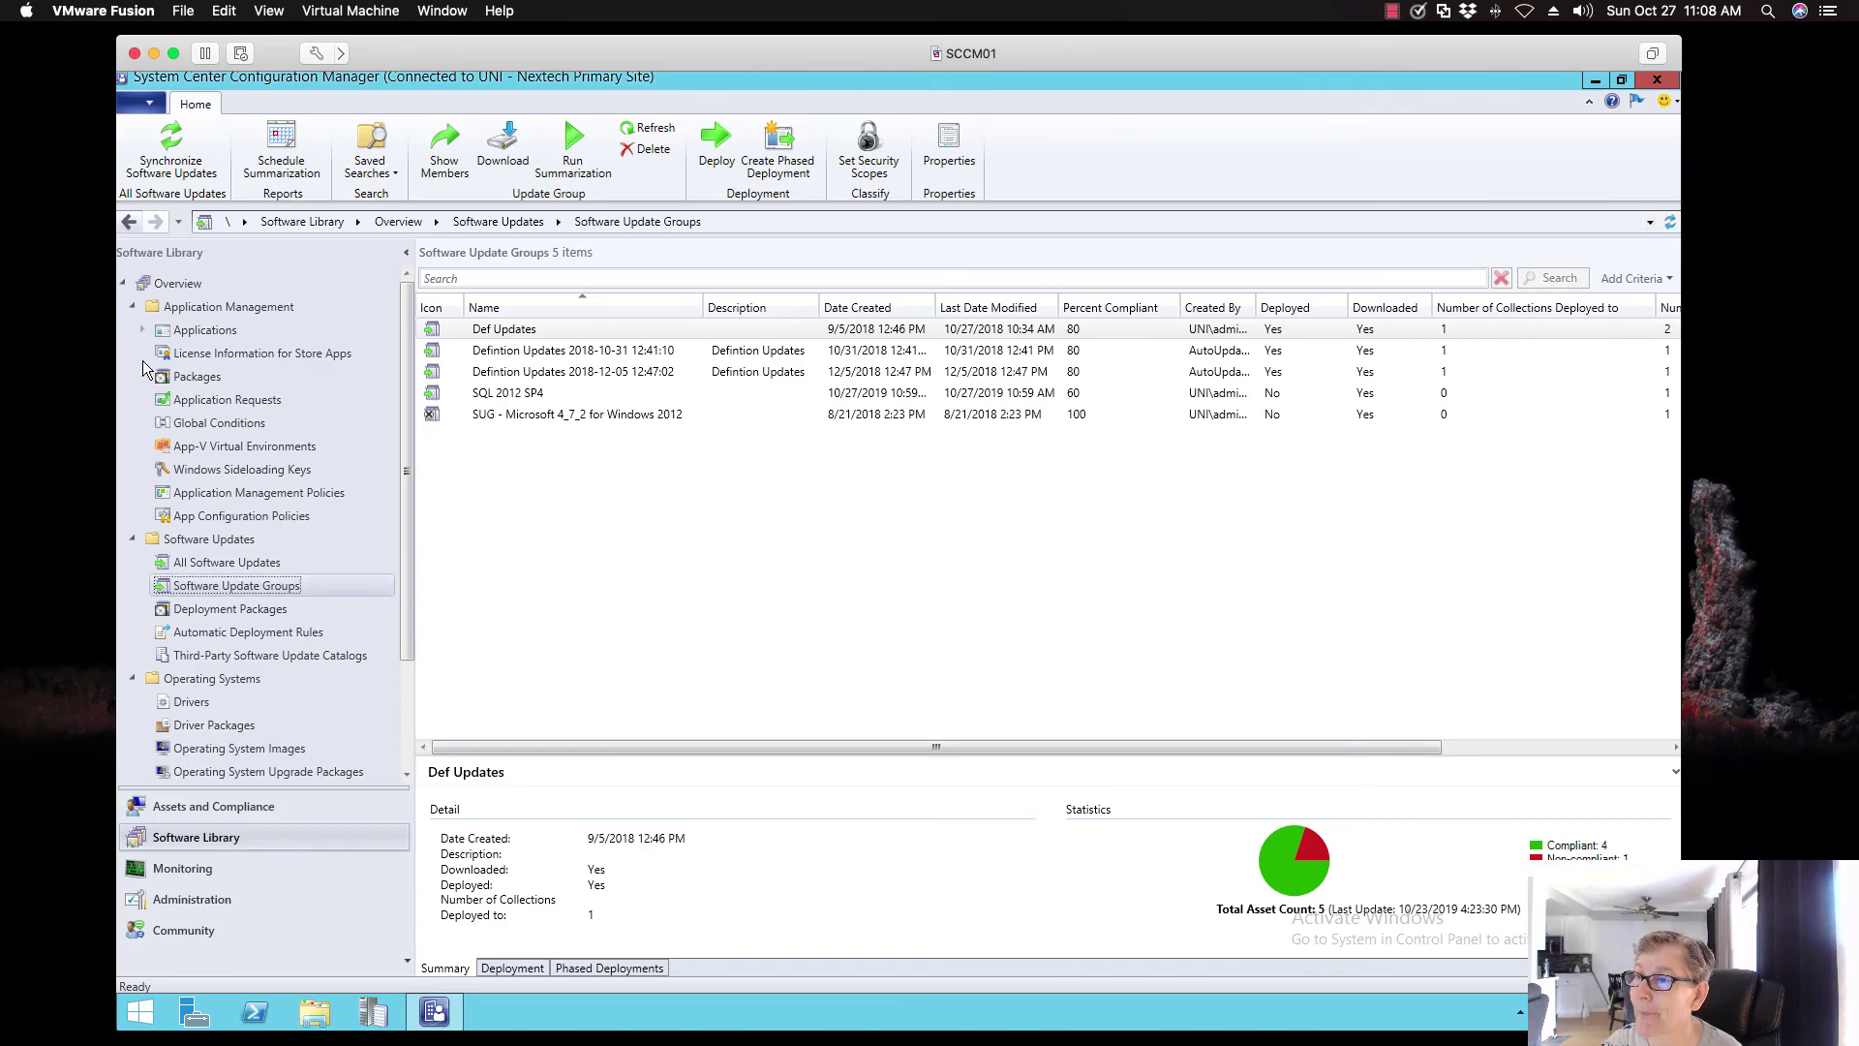
left_click(508, 394)
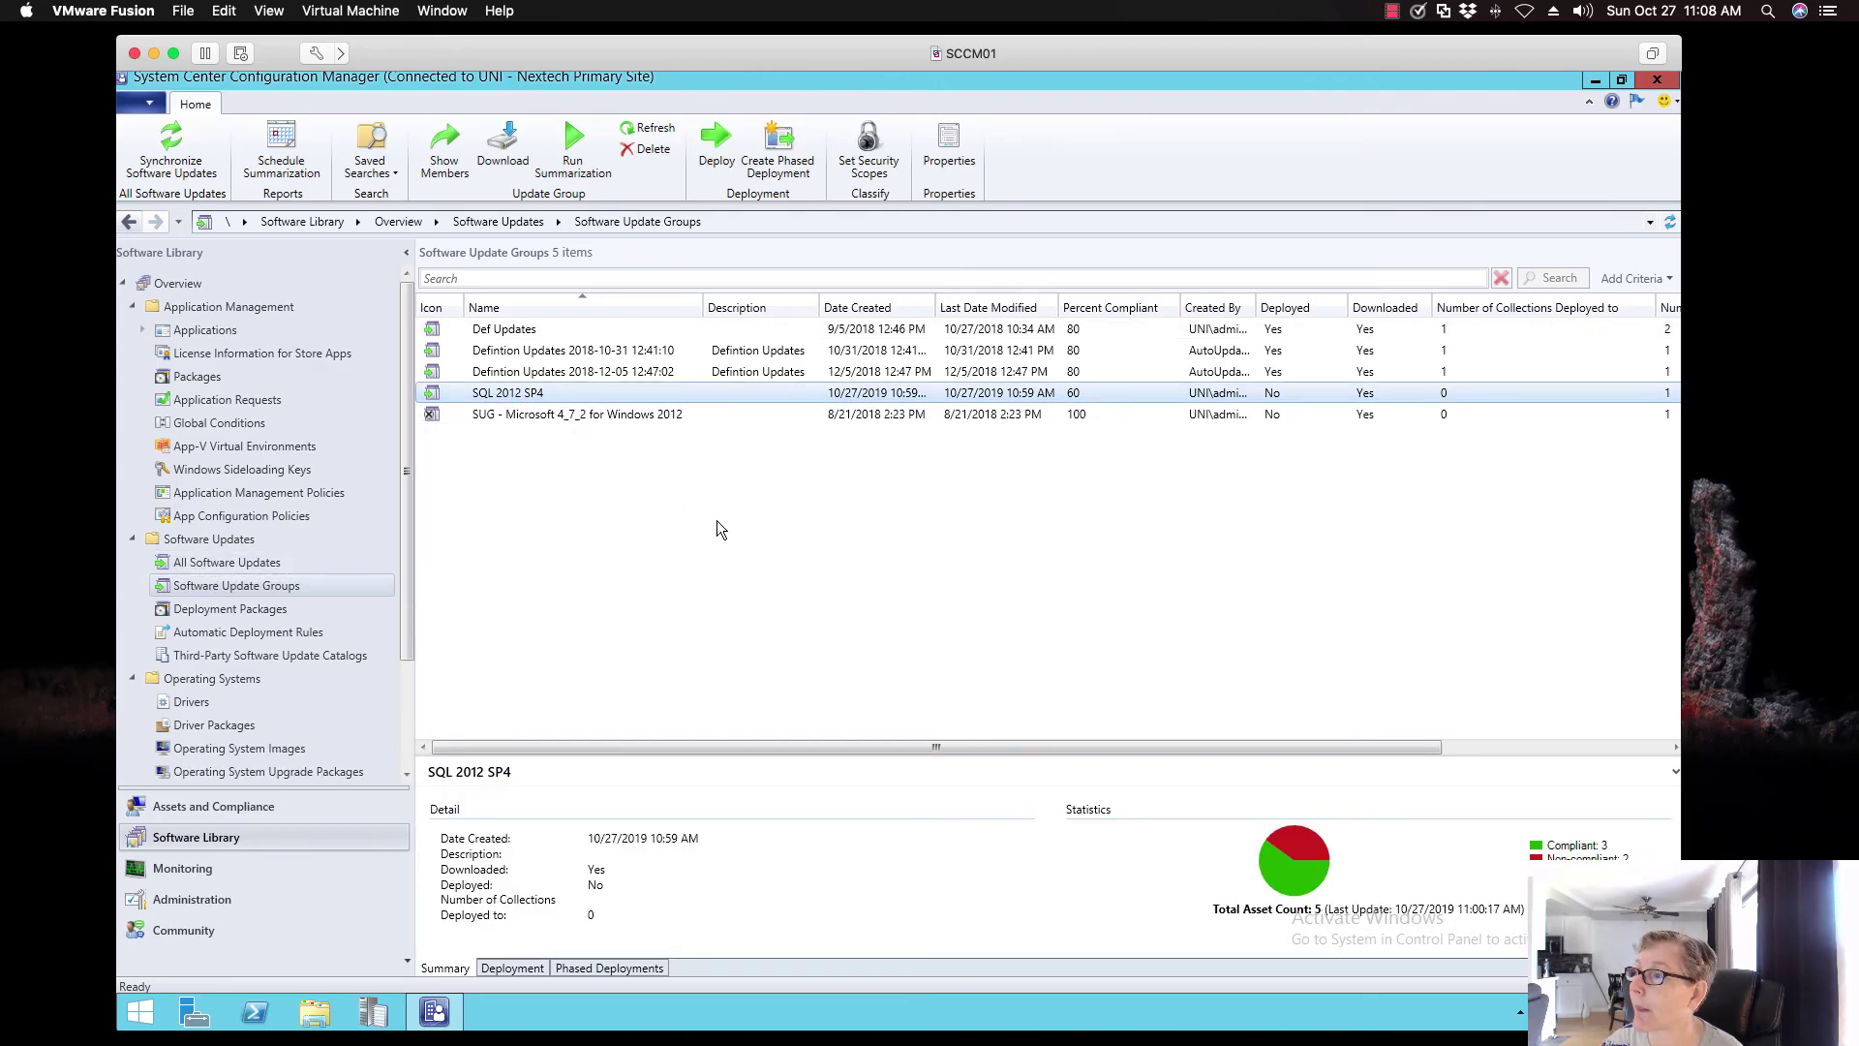
left_click(717, 148)
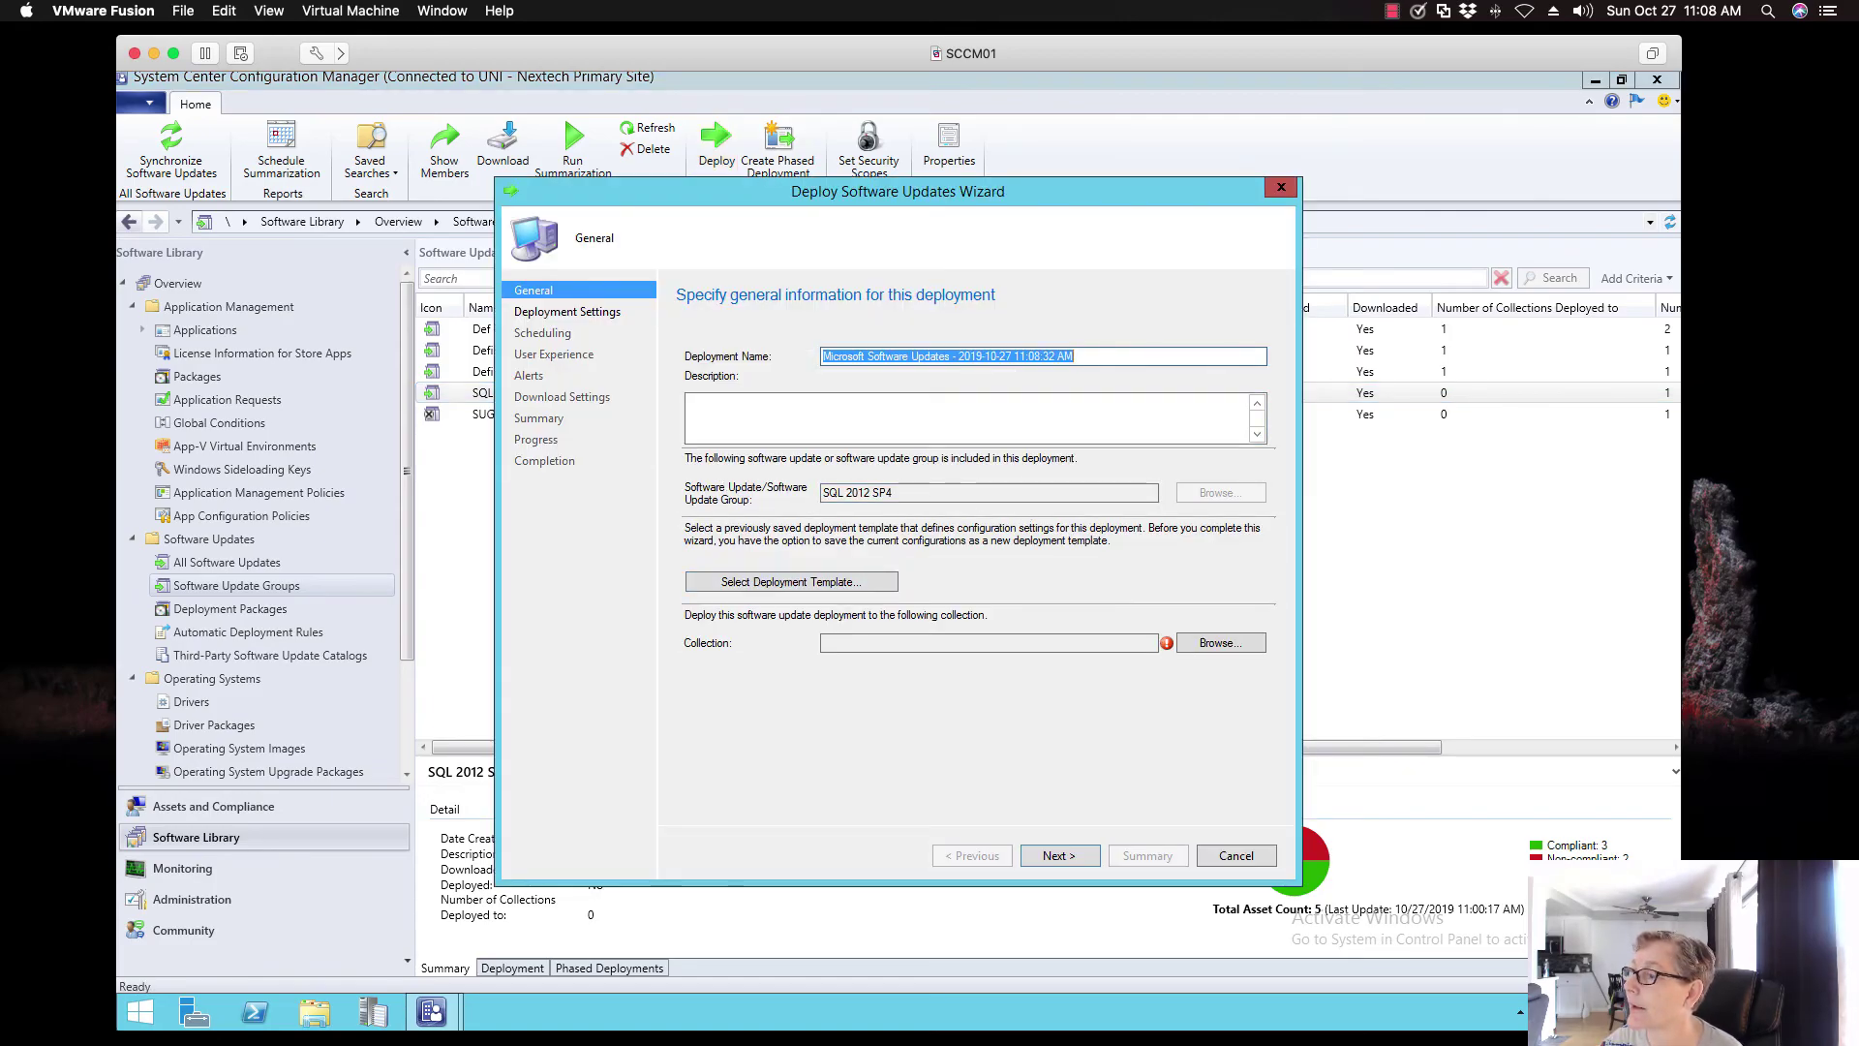
left_click(939, 494)
key("ctrl+c")
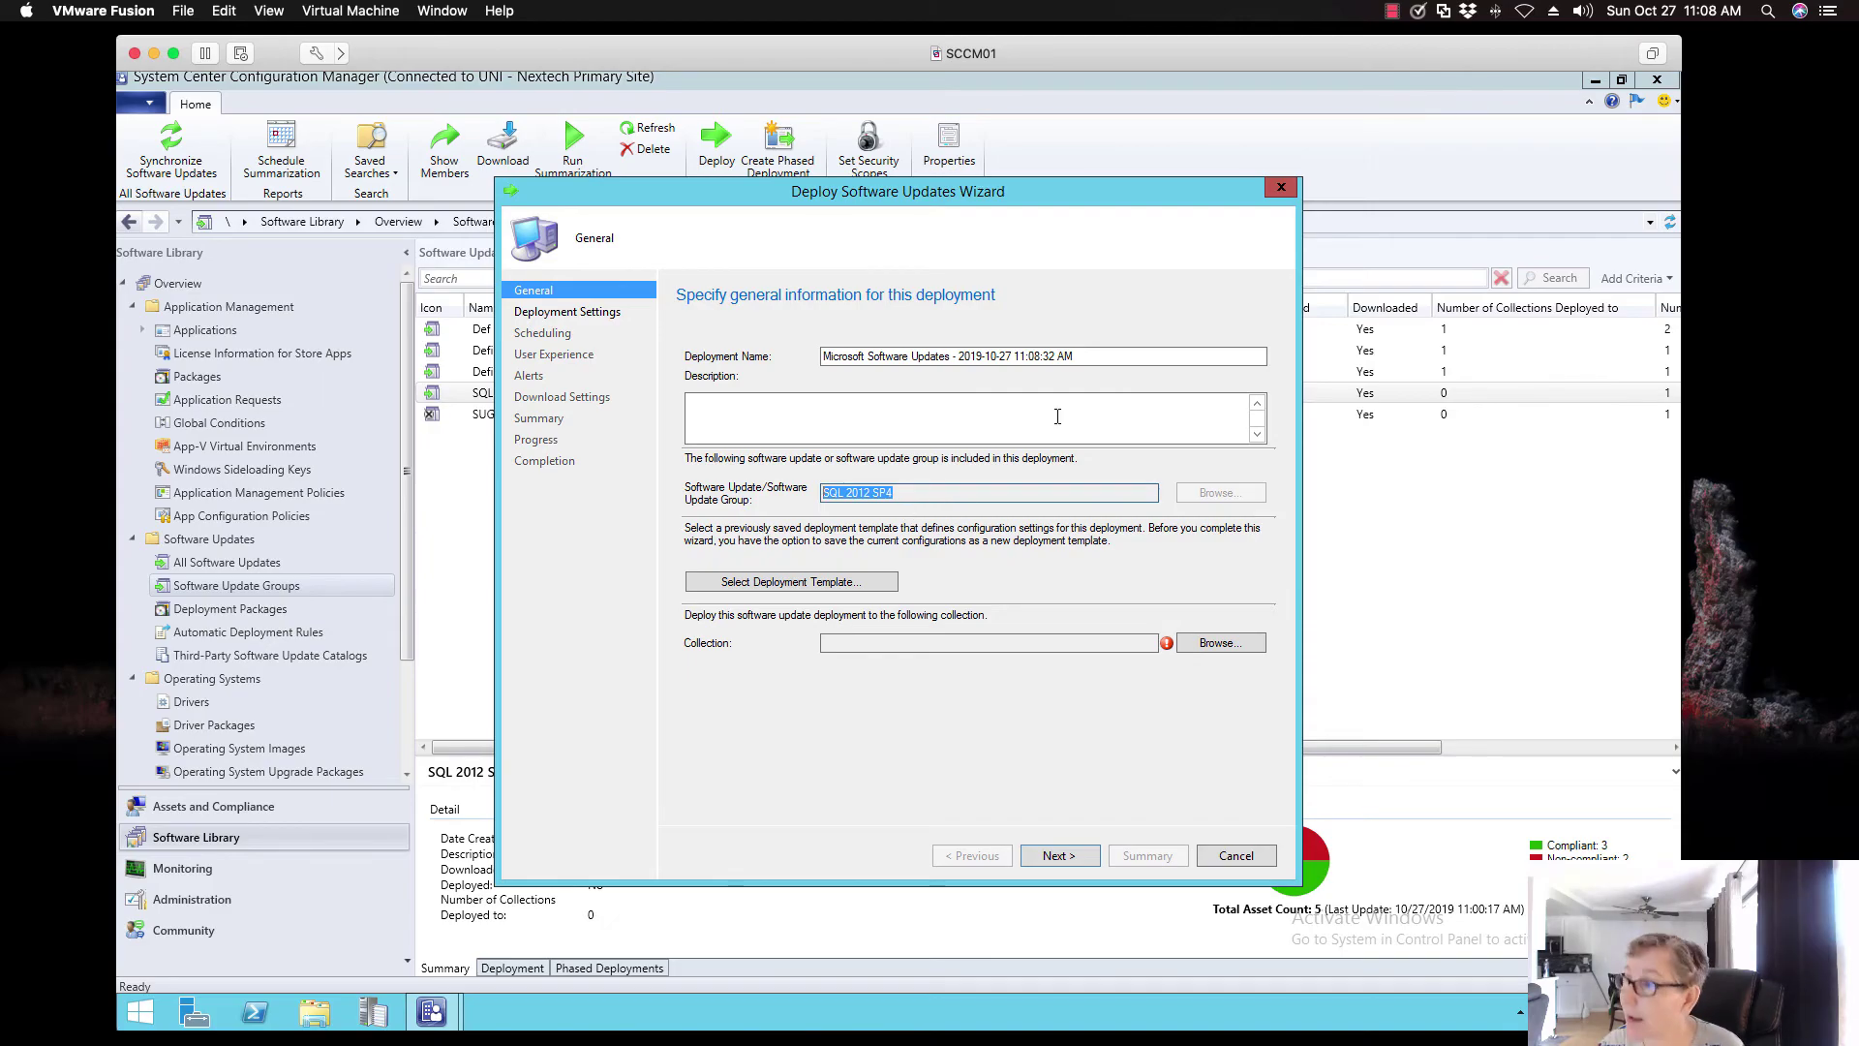
left_click_drag(1105, 350, 818, 353)
key("ctrl+v")
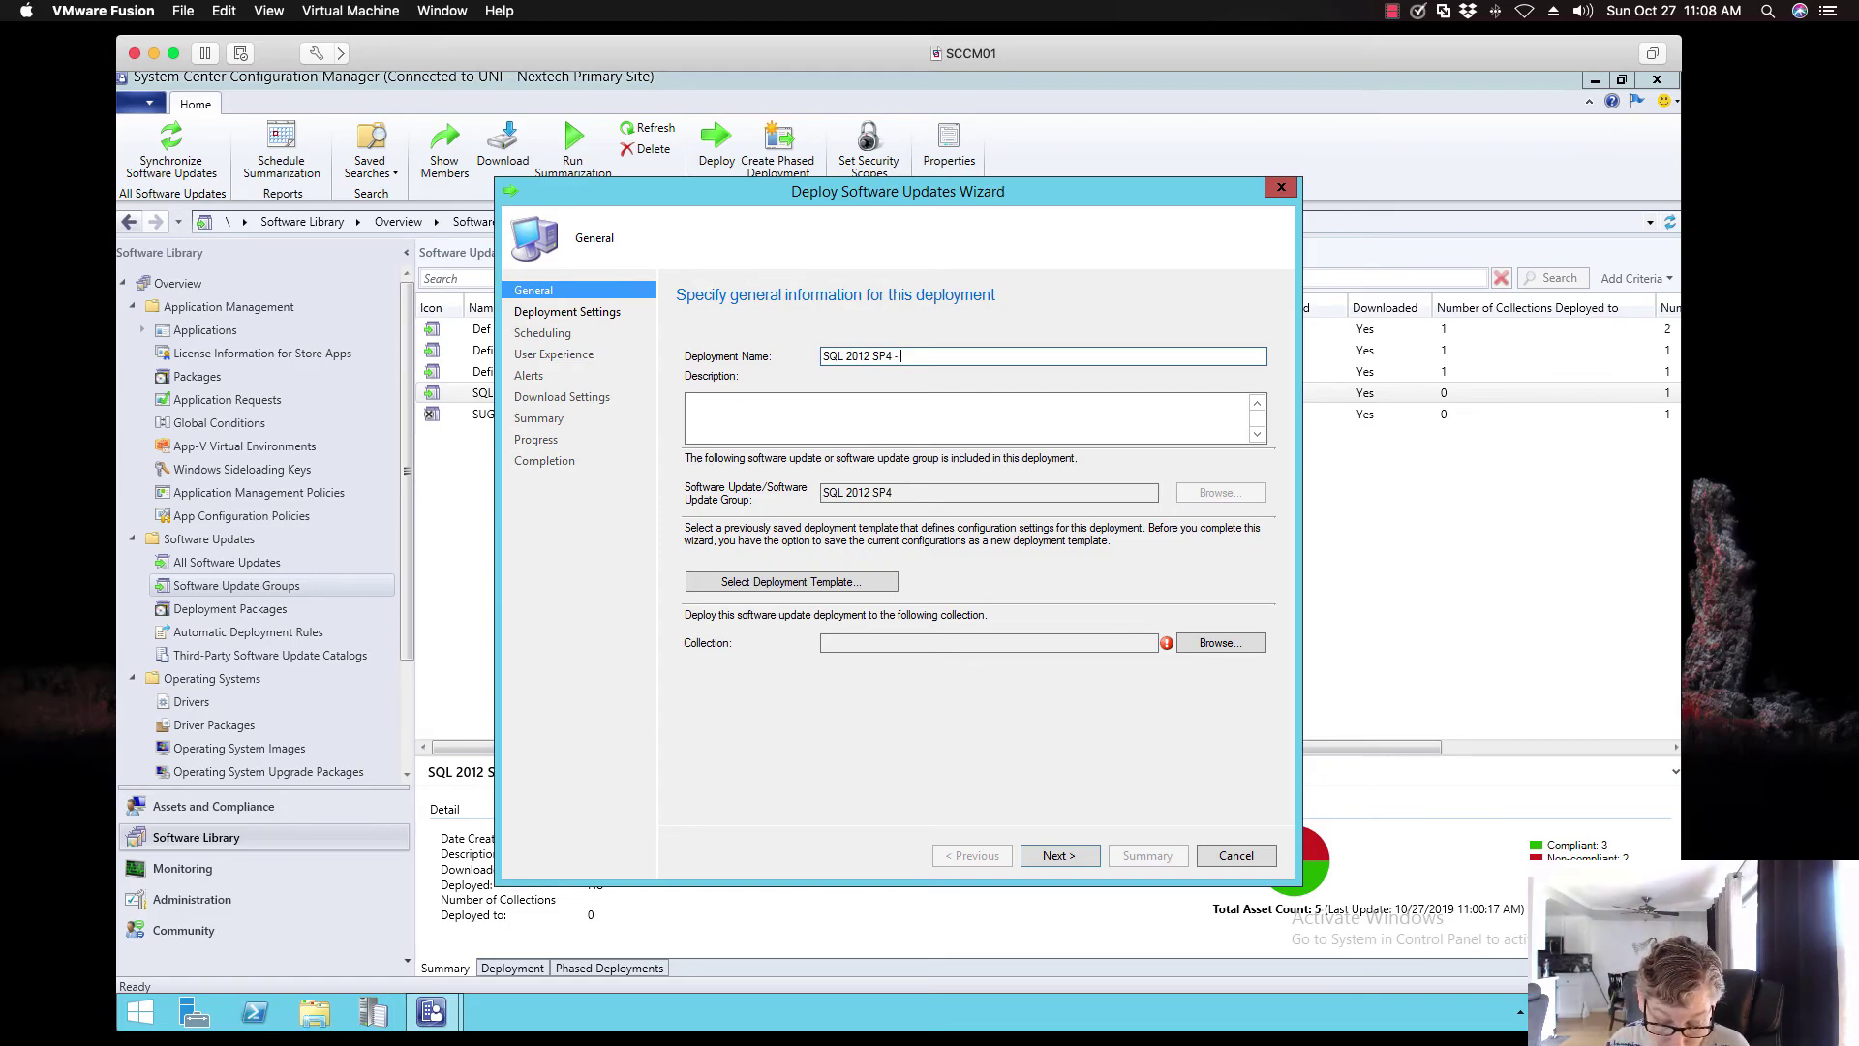
type("- October 2019")
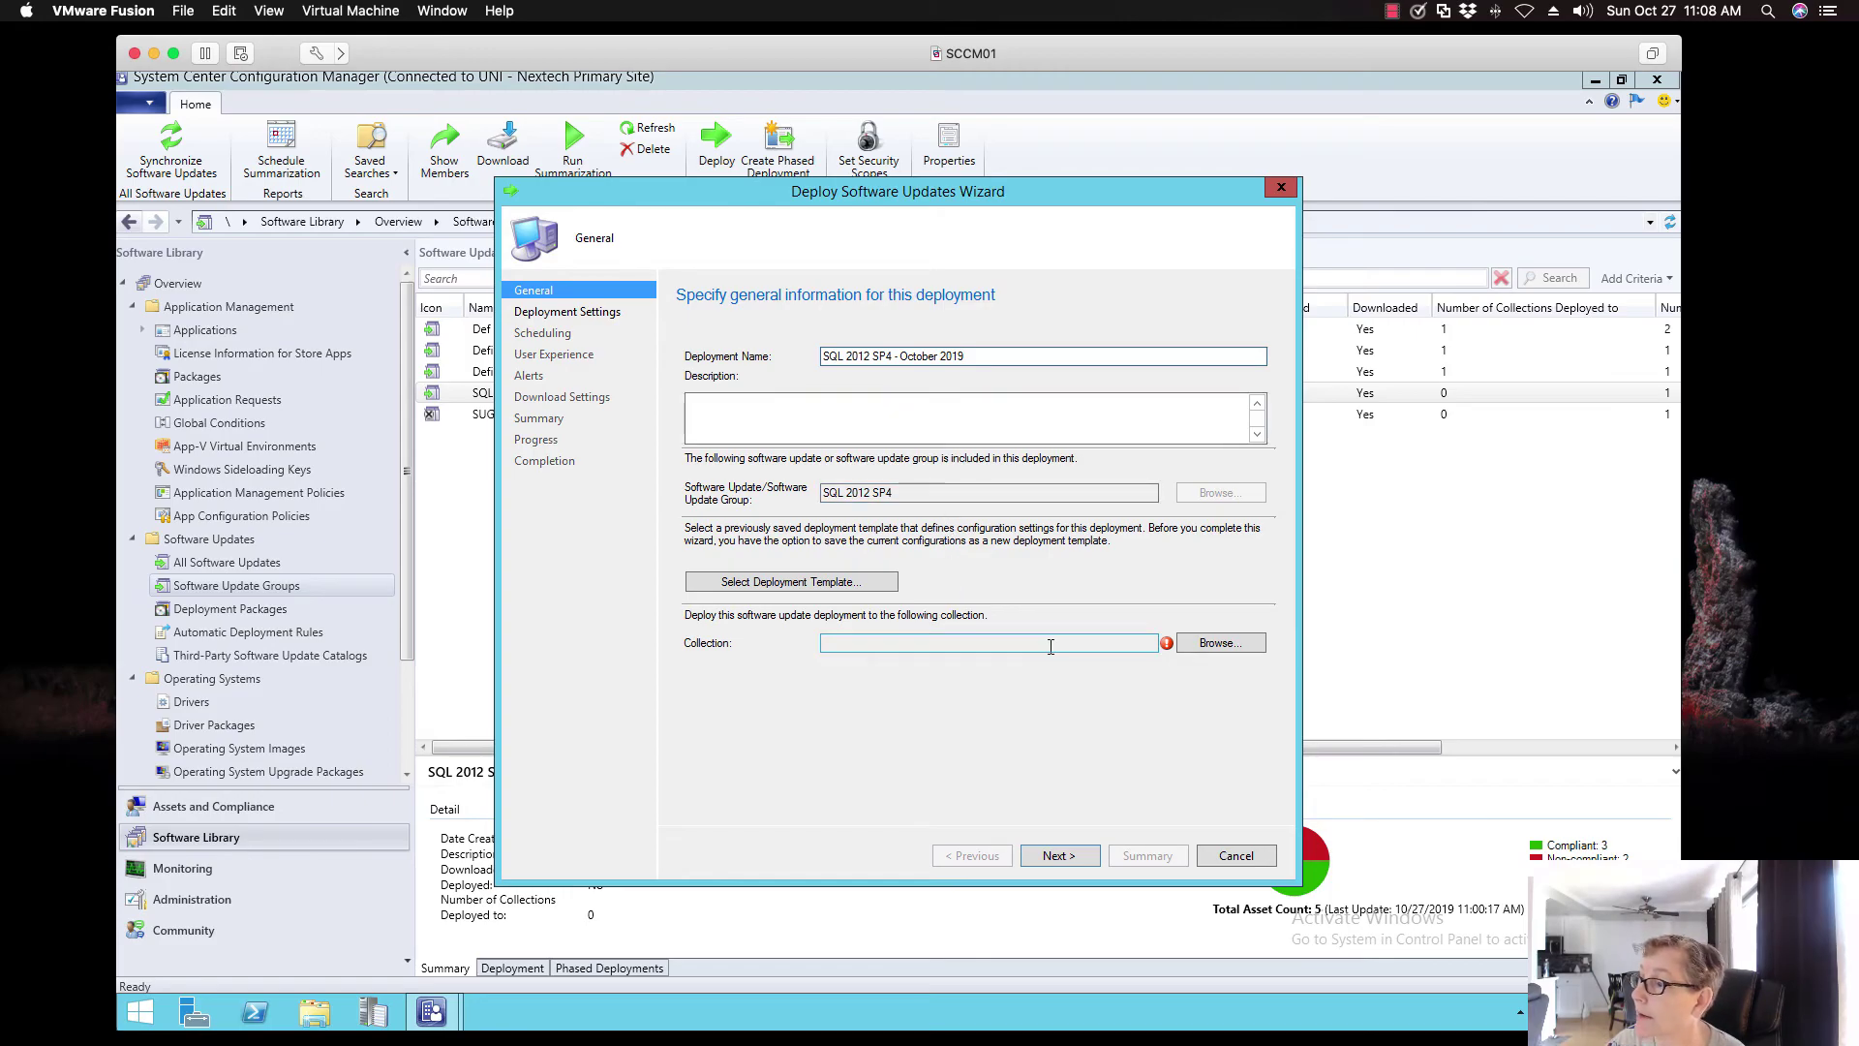
Target the deployment at the Patch Management > Servers collection 'SQL 2012 SP4 Deployment'
left_click(1222, 640)
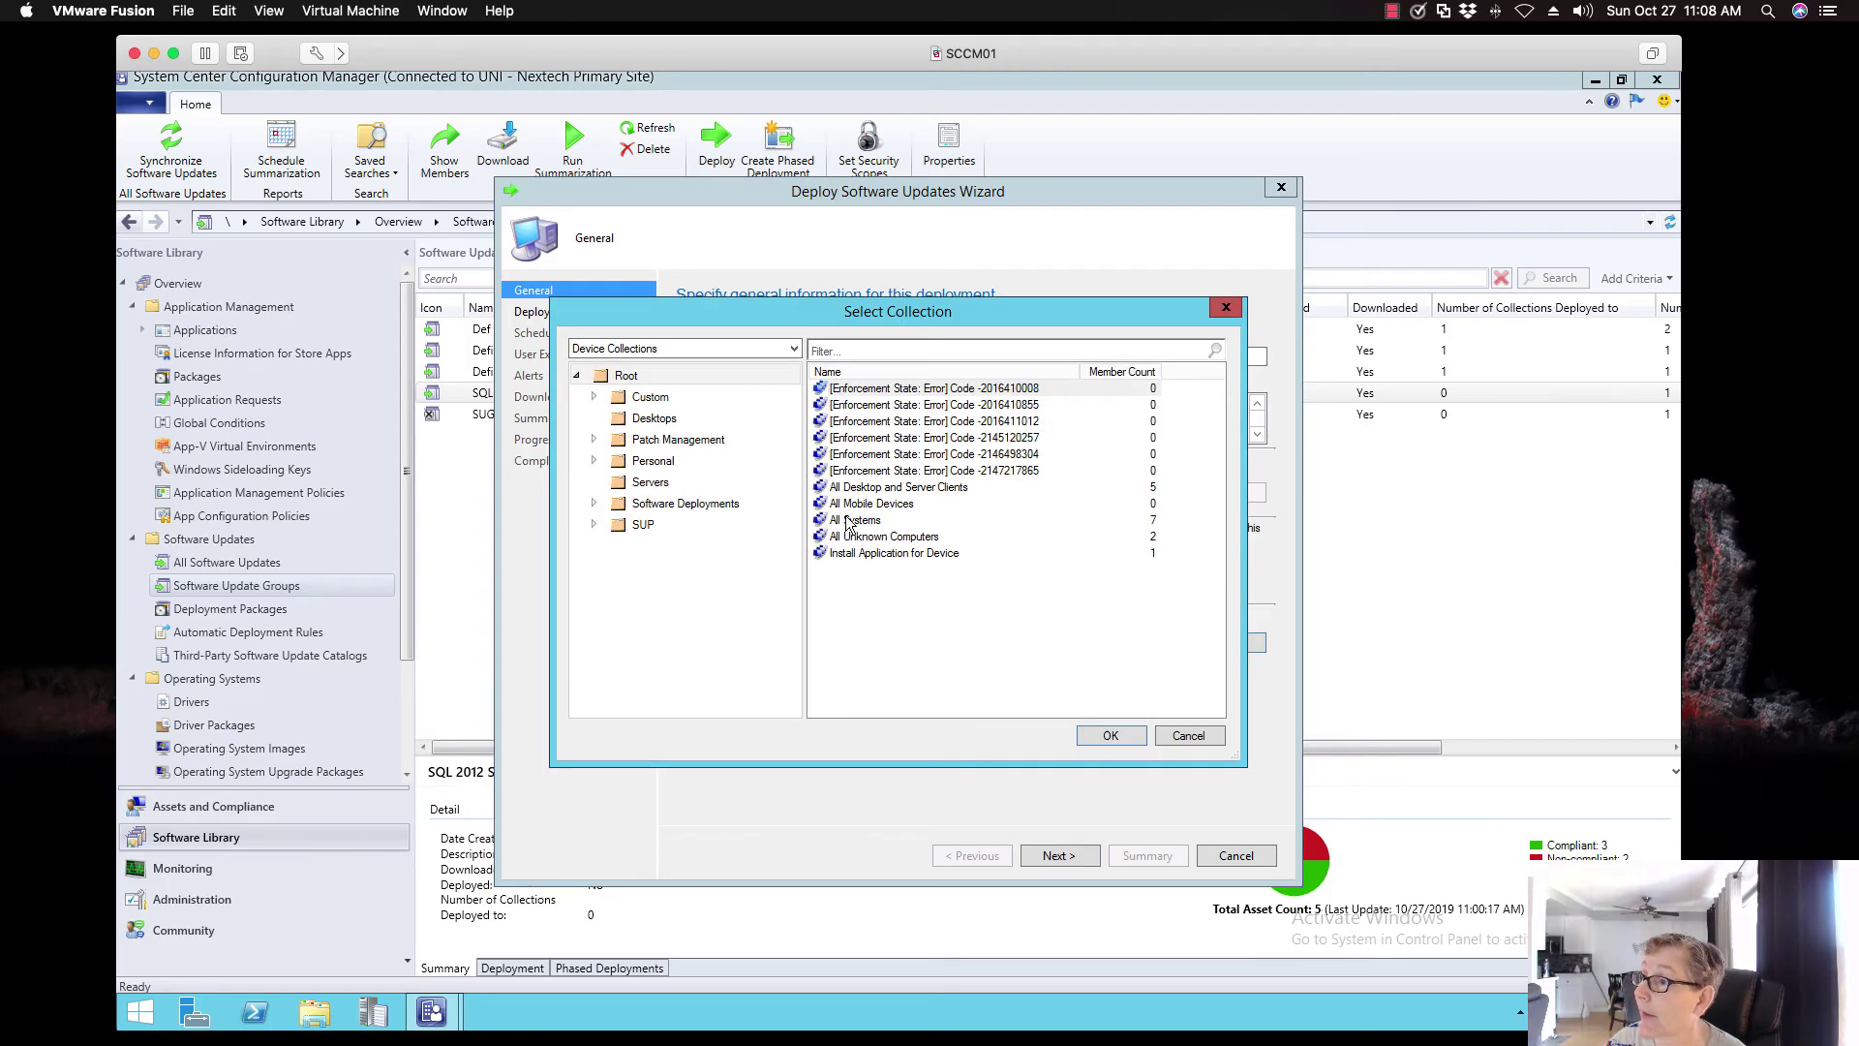
left_click(594, 440)
left_click(668, 504)
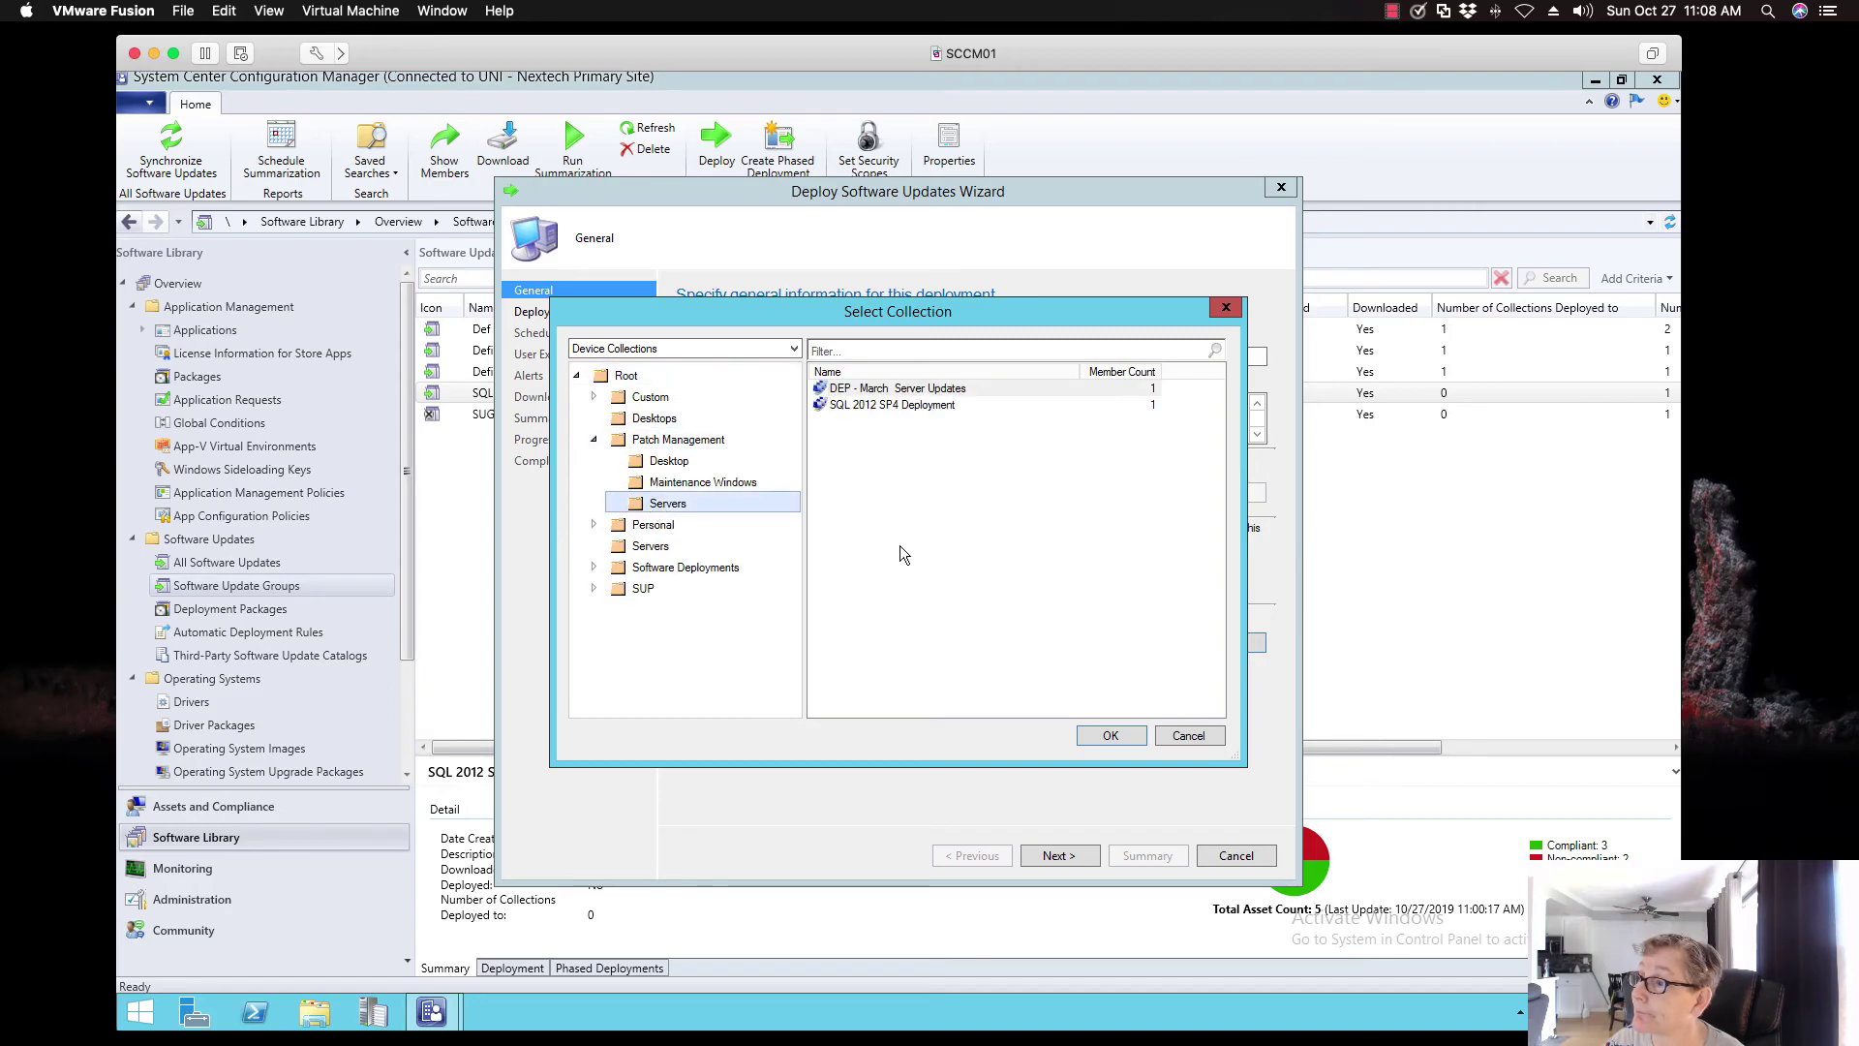
left_click(883, 407)
left_click(1110, 735)
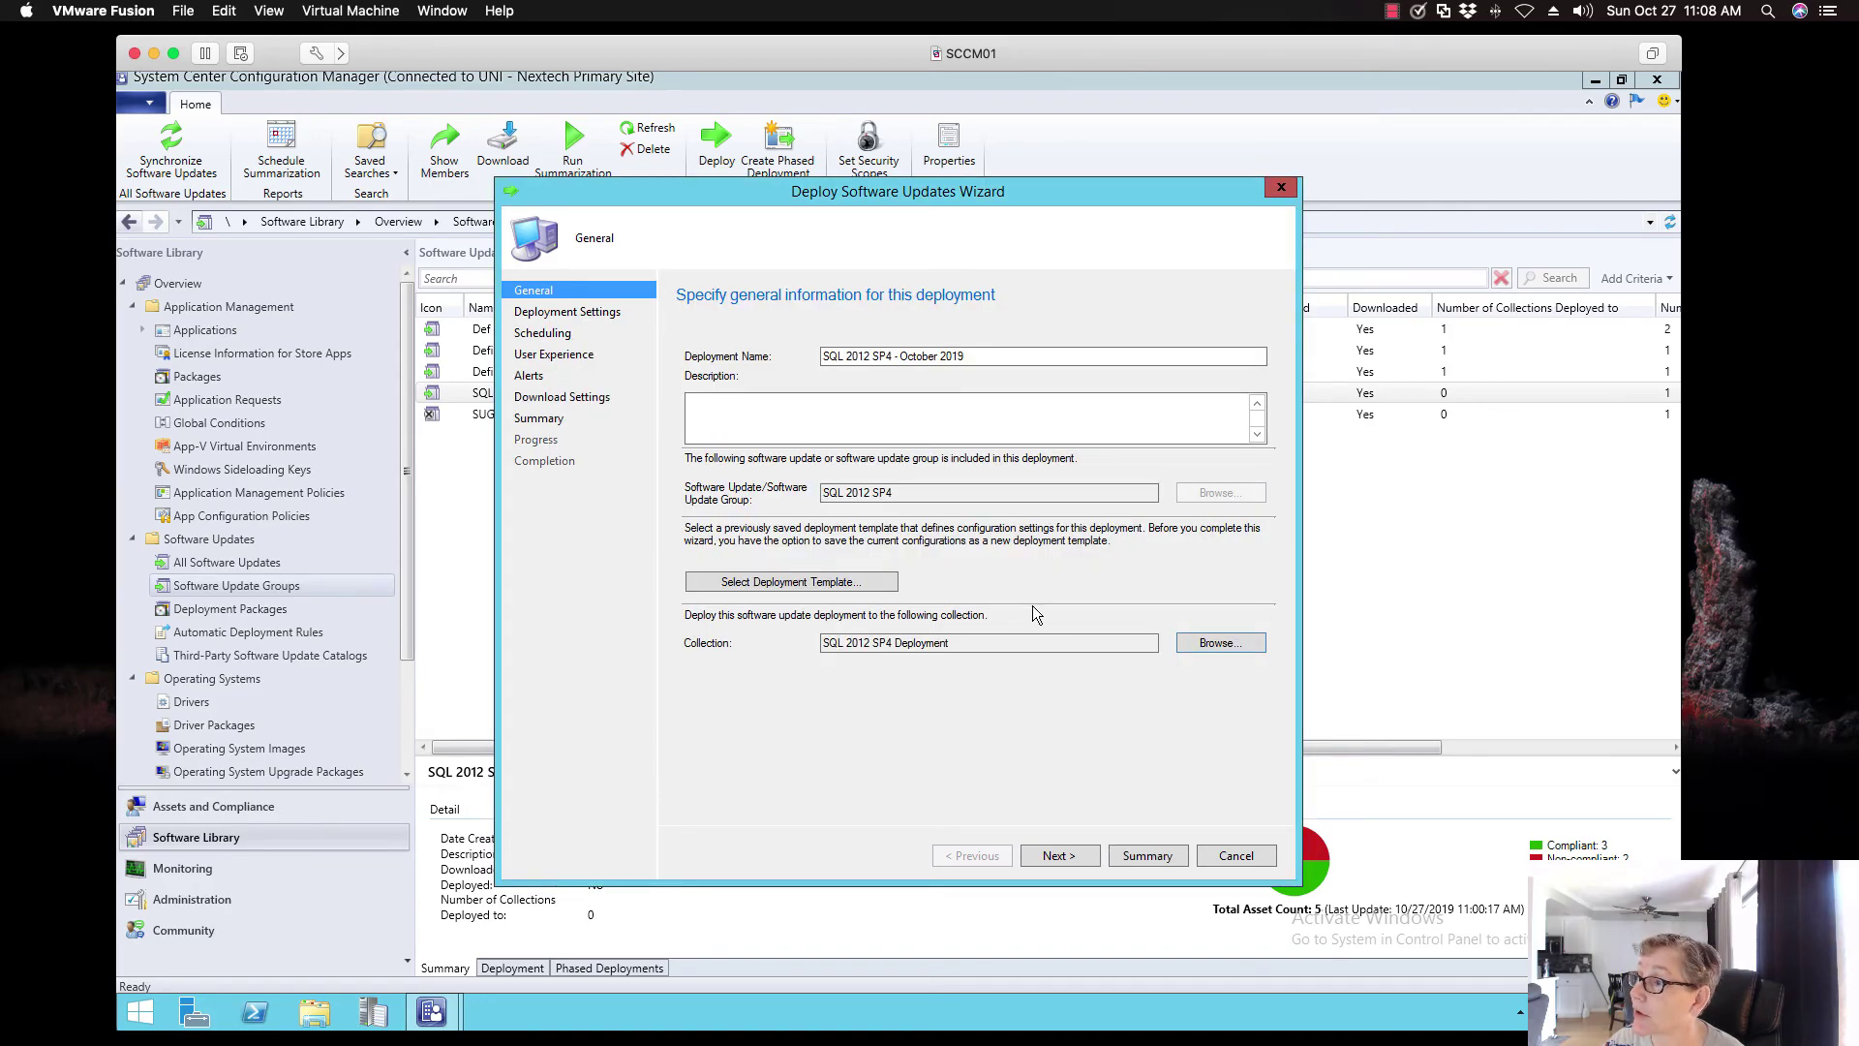
Set the deployment type to Available instead of Required
left_click(1058, 853)
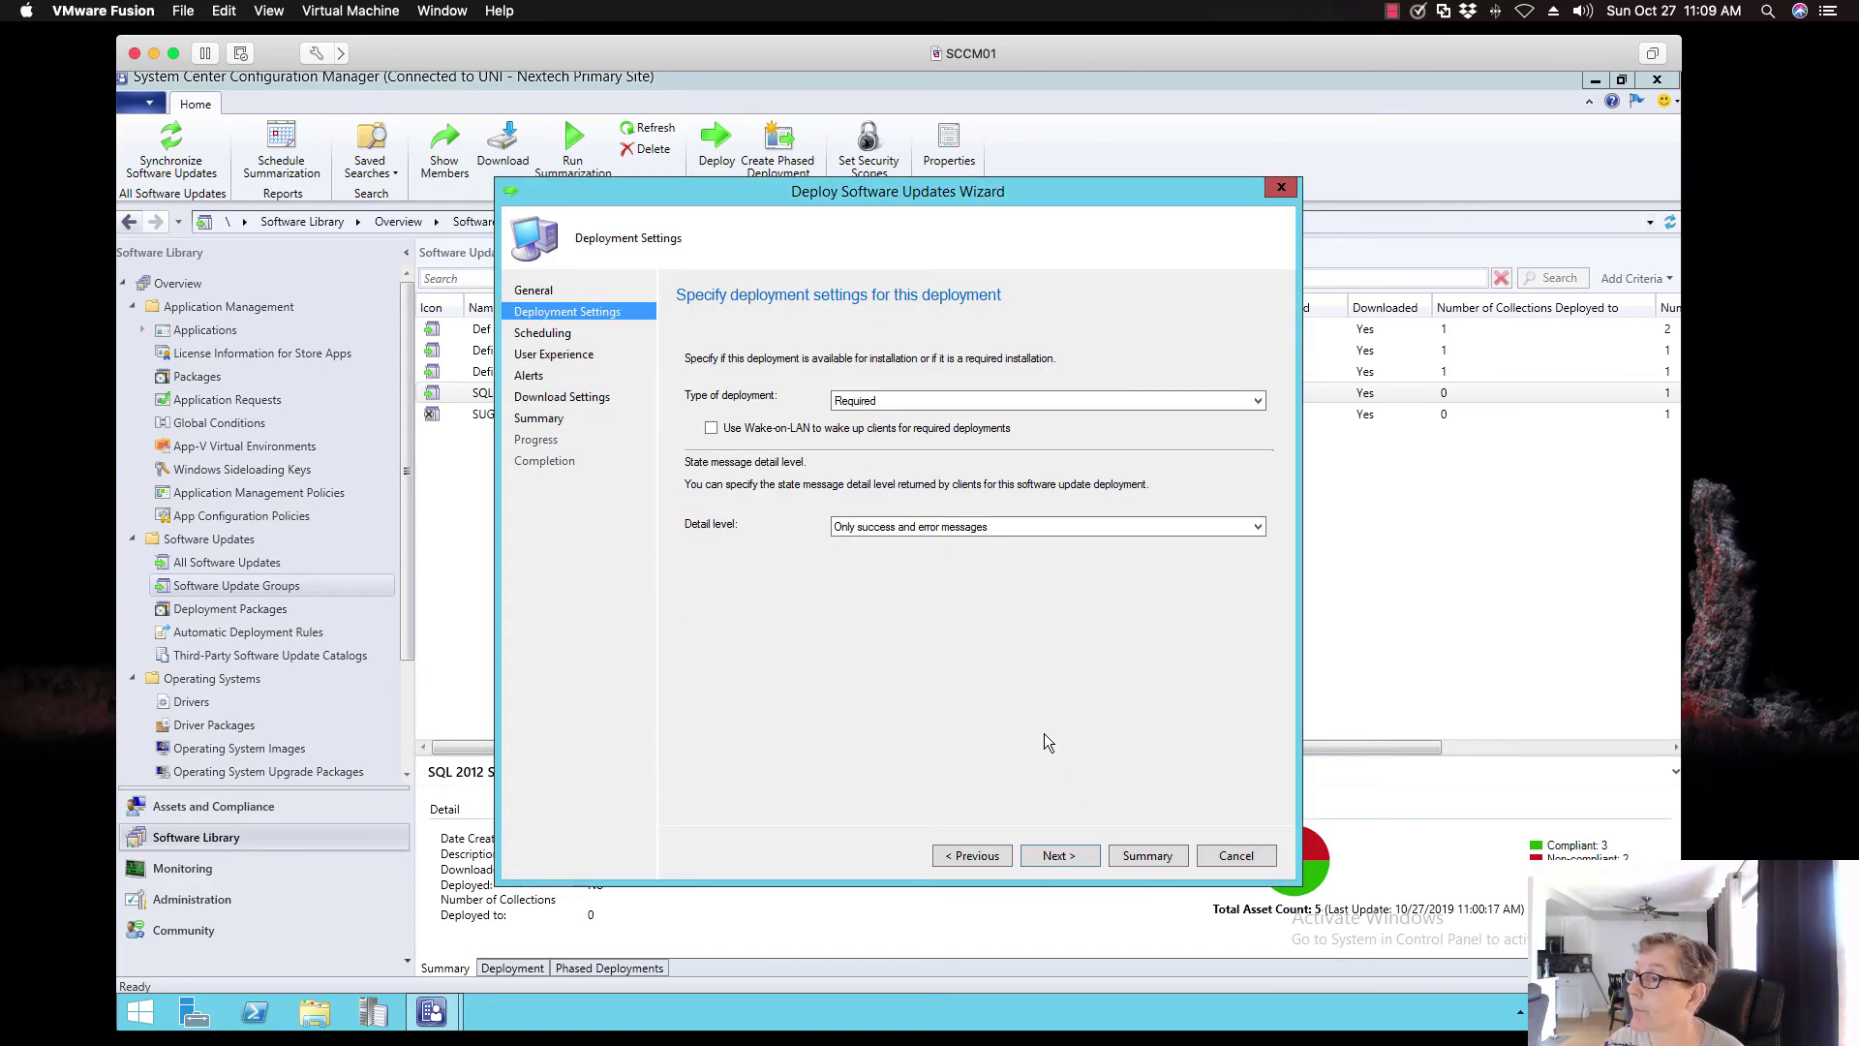
left_click(944, 405)
left_click(932, 430)
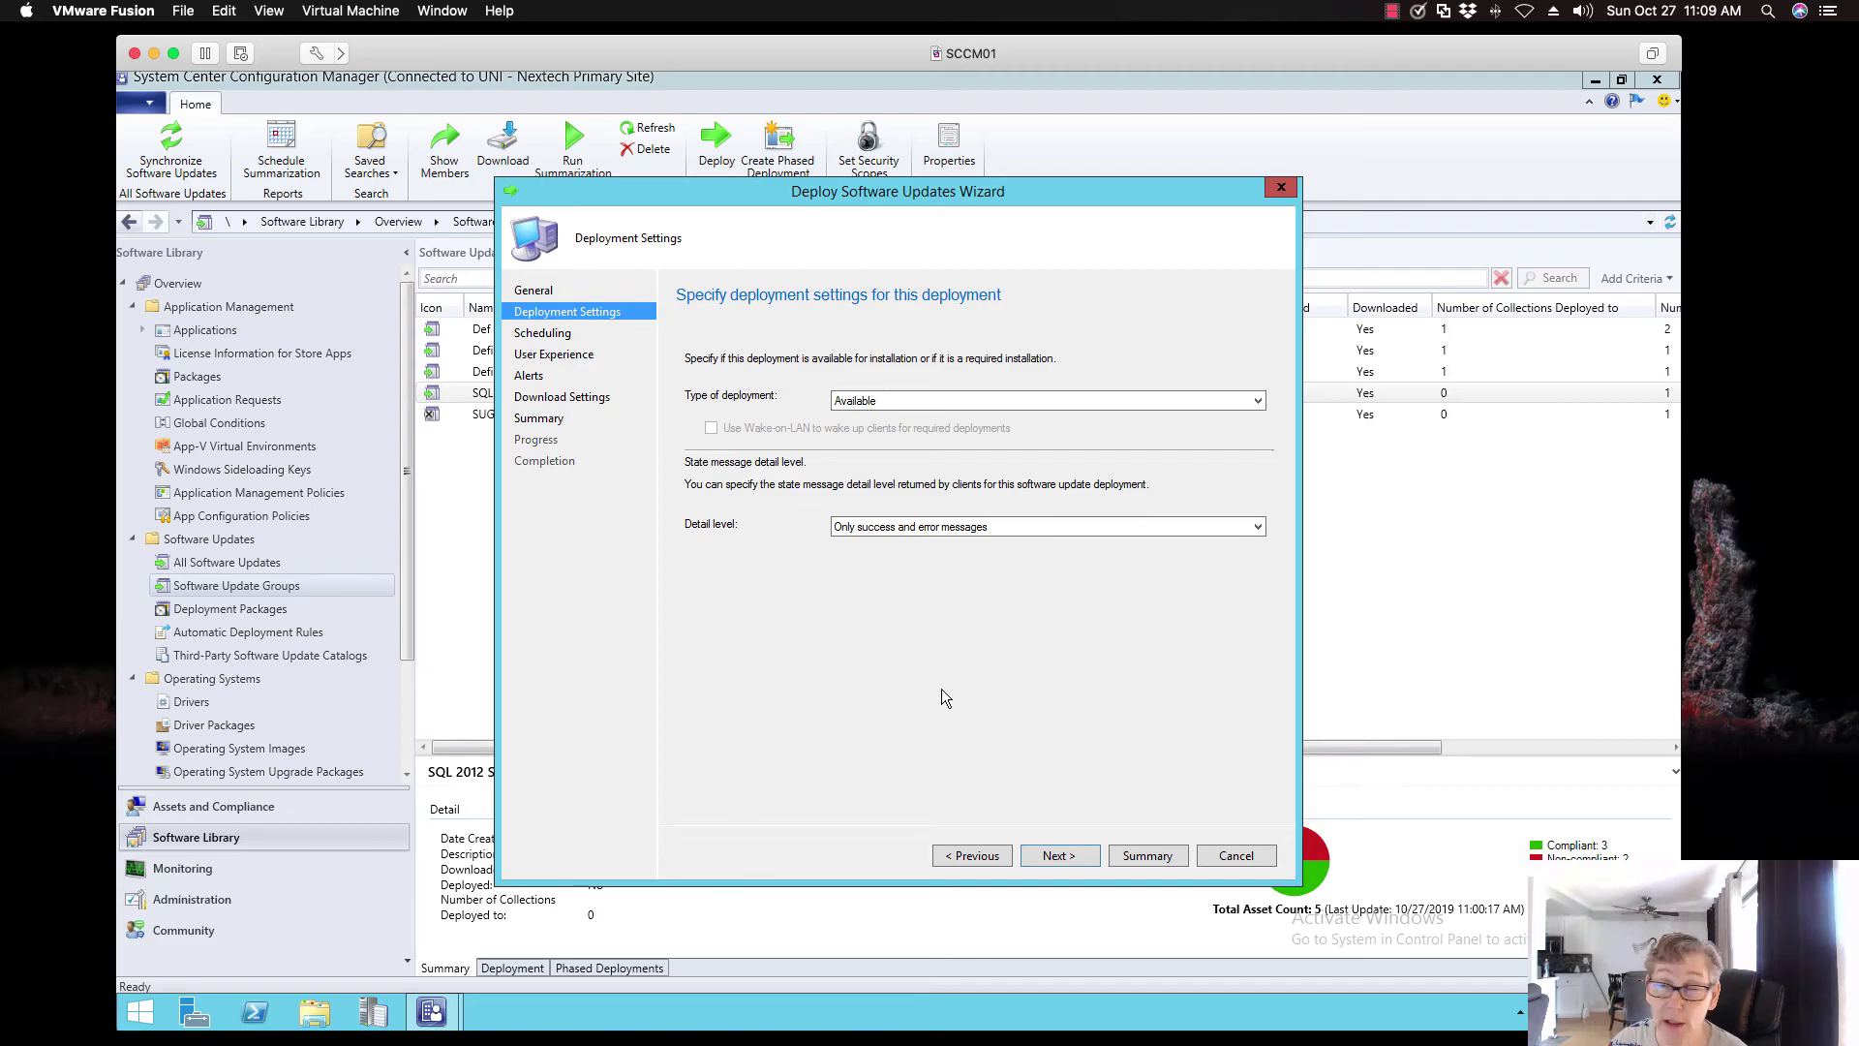
left_click(1059, 856)
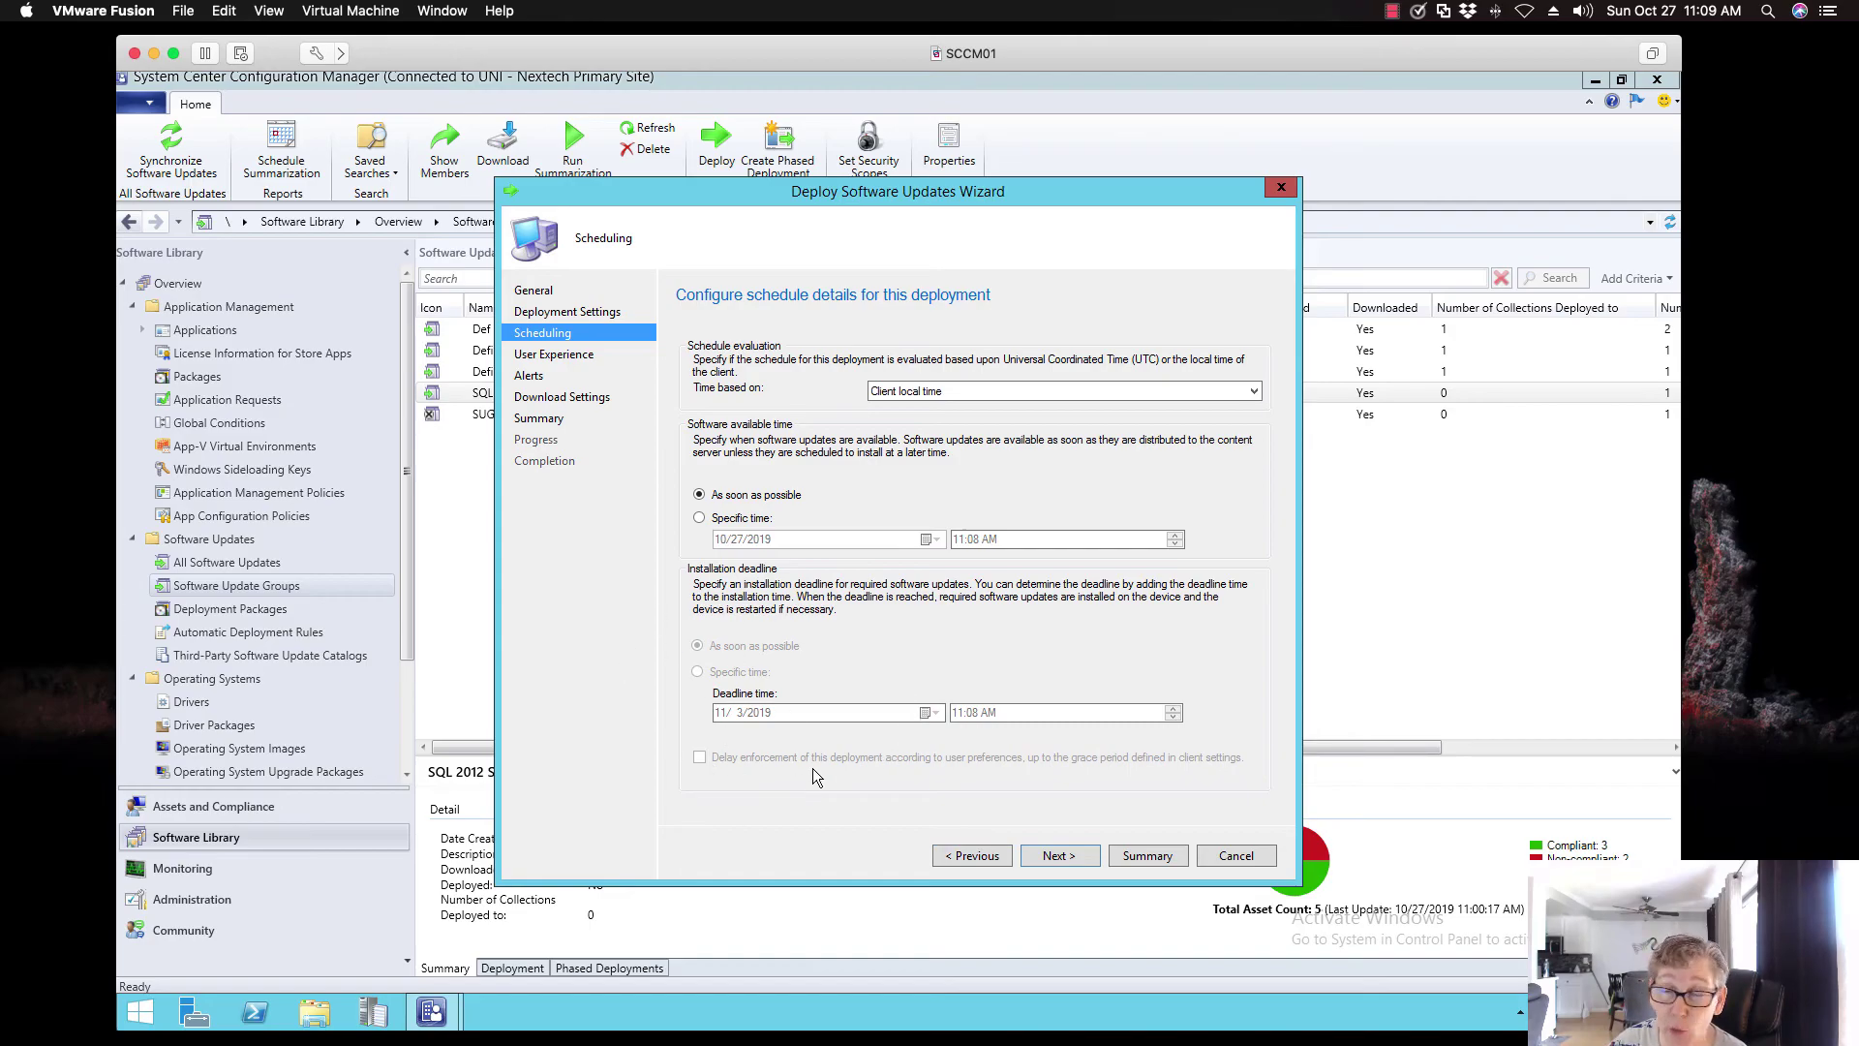
Show all notifications in Software Center and re-evaluate updates after a required restart
left_click(1059, 856)
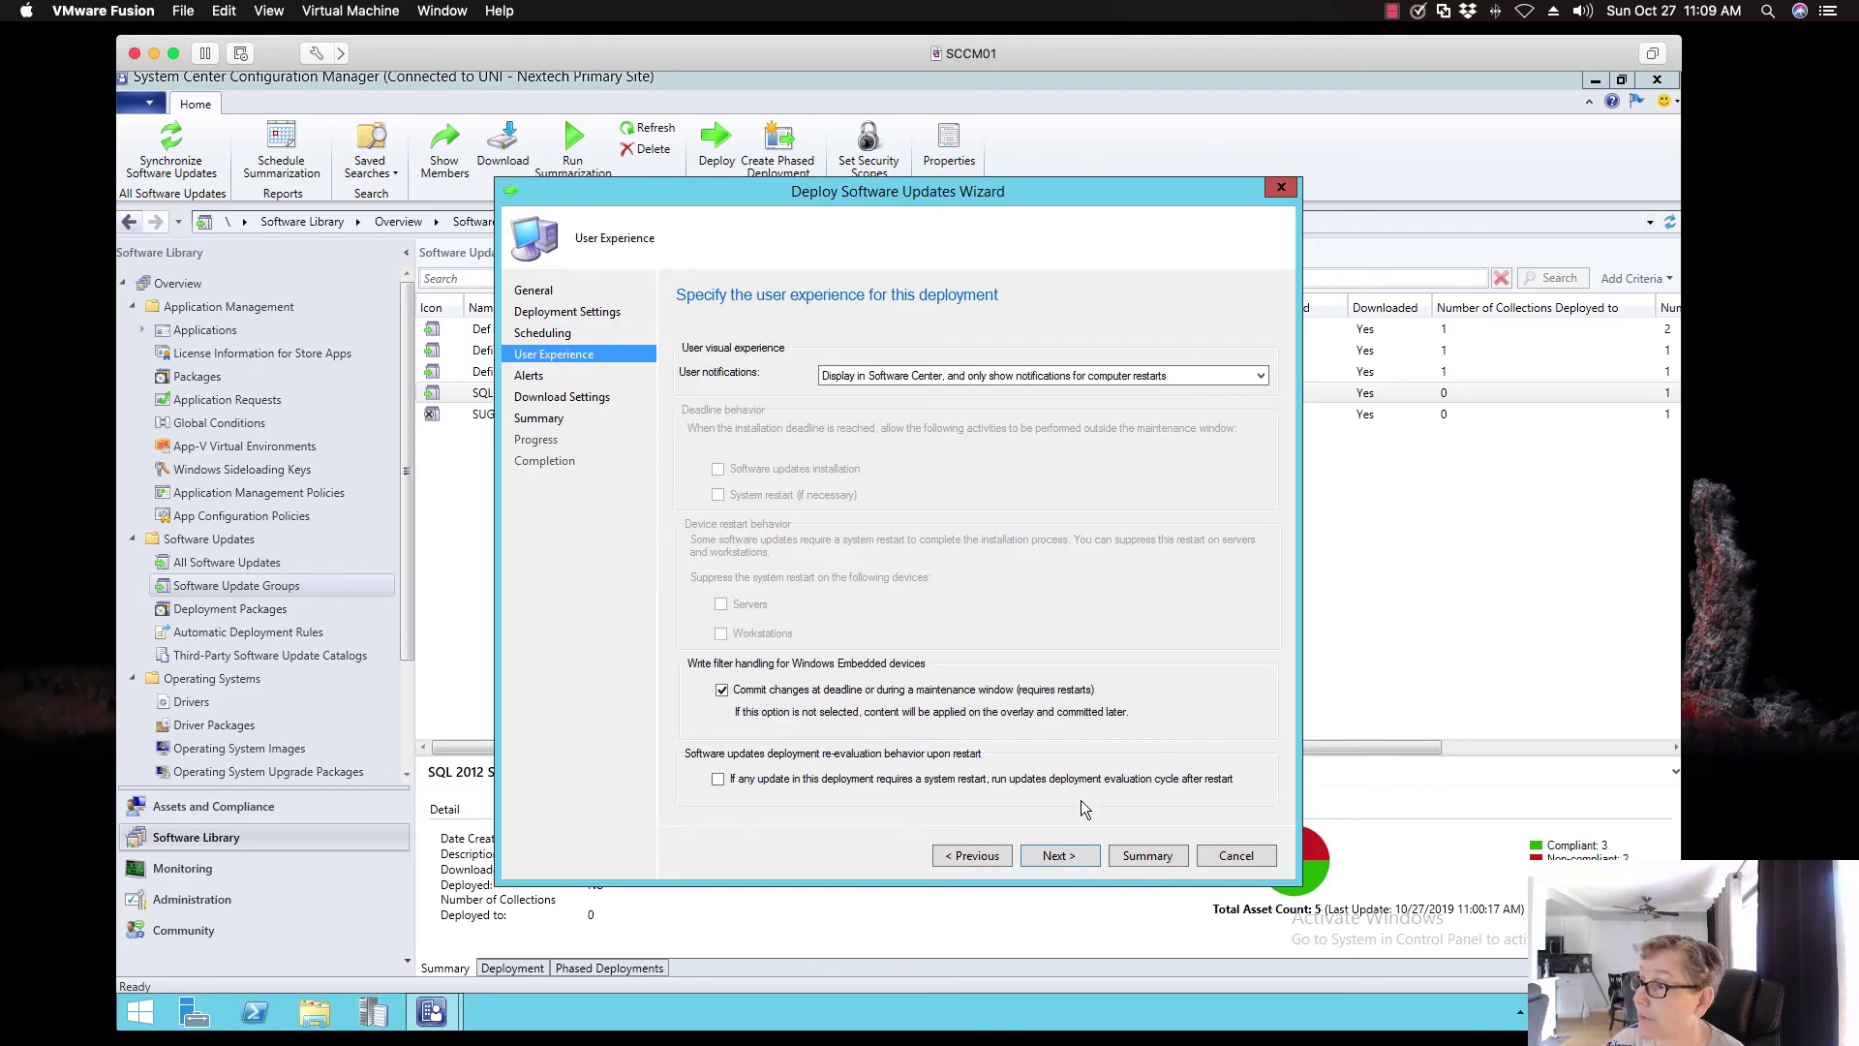
left_click(1077, 374)
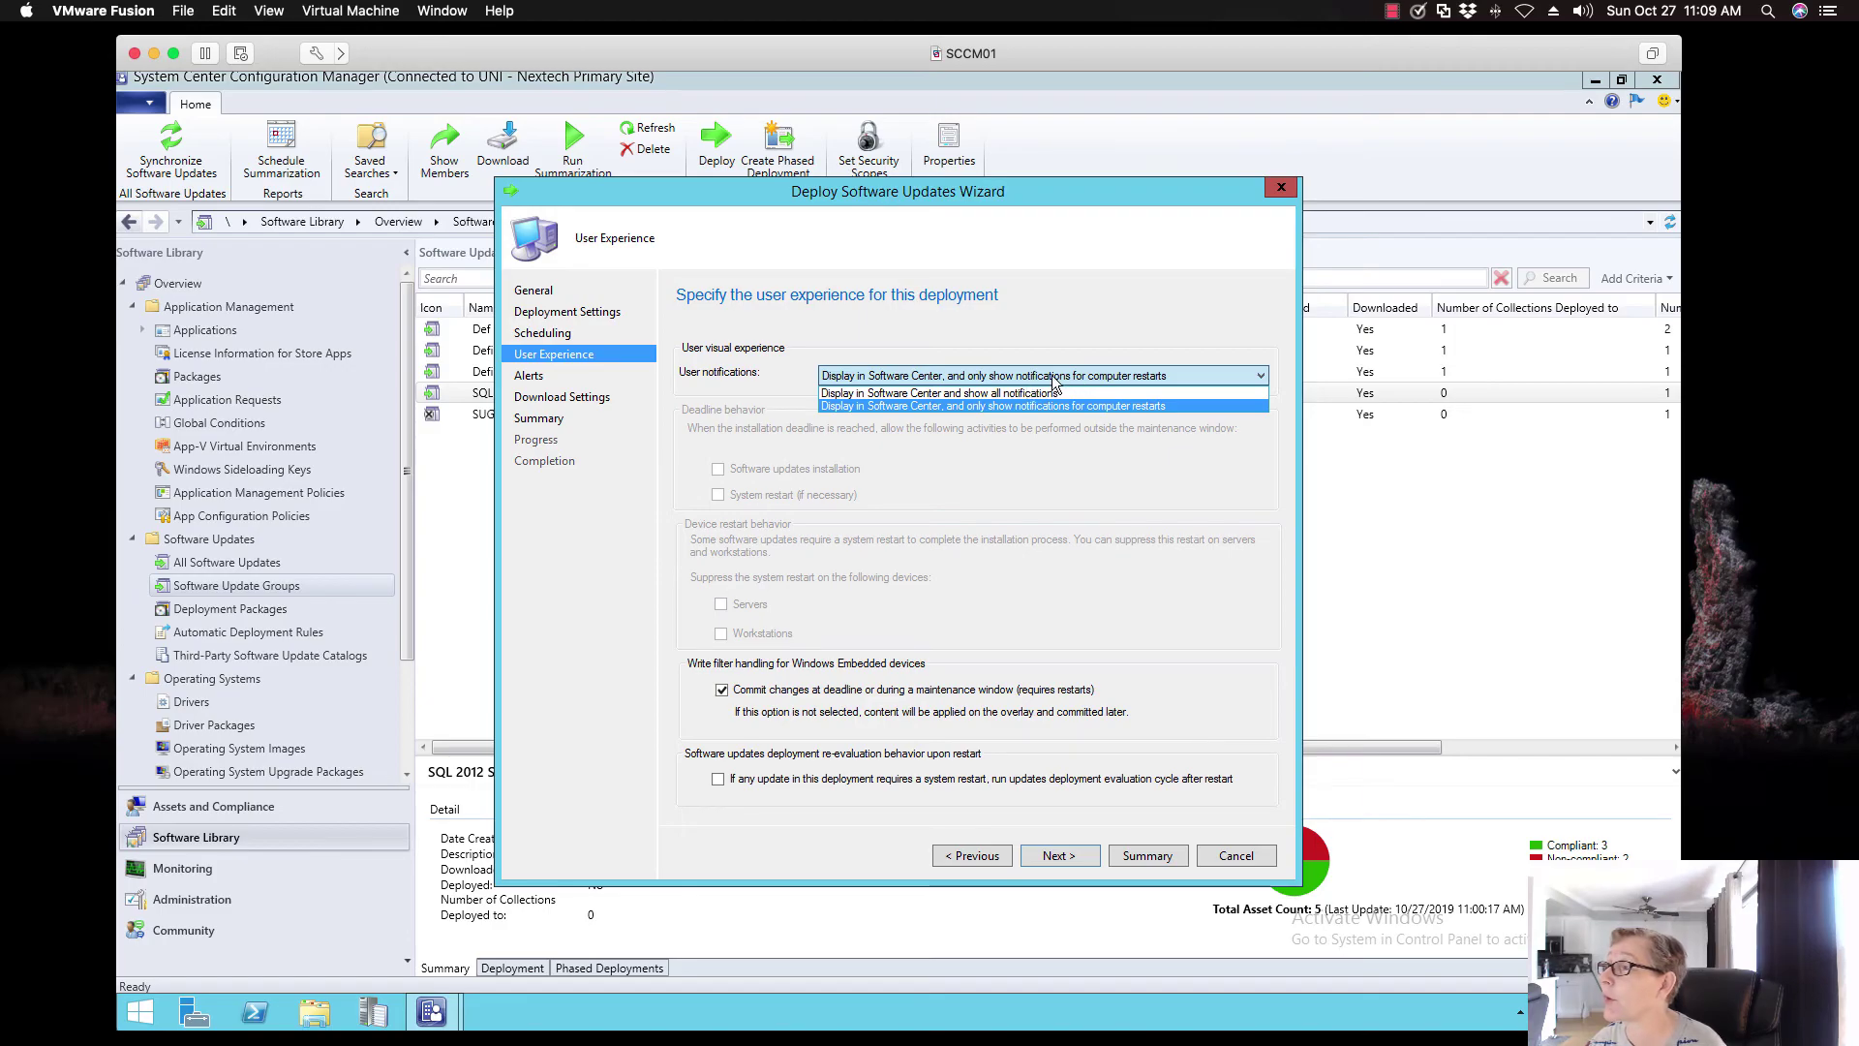
left_click(1076, 406)
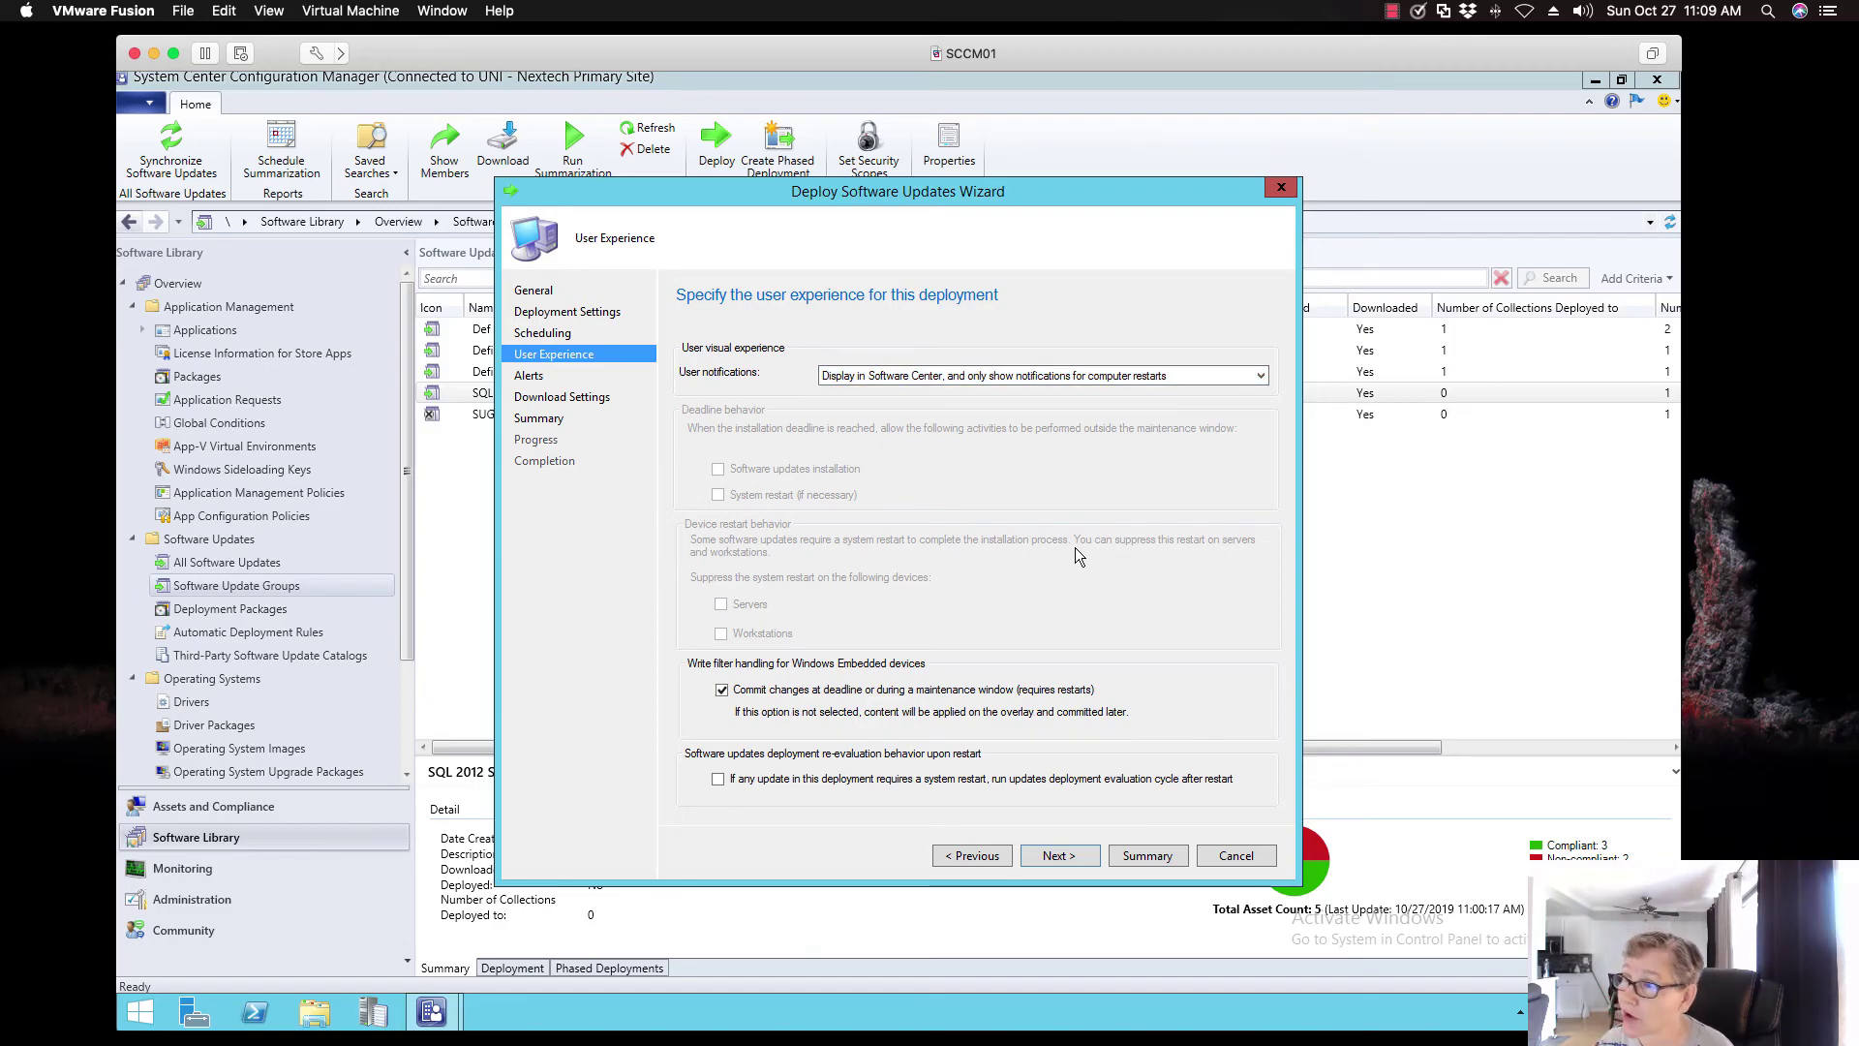
left_click(1033, 377)
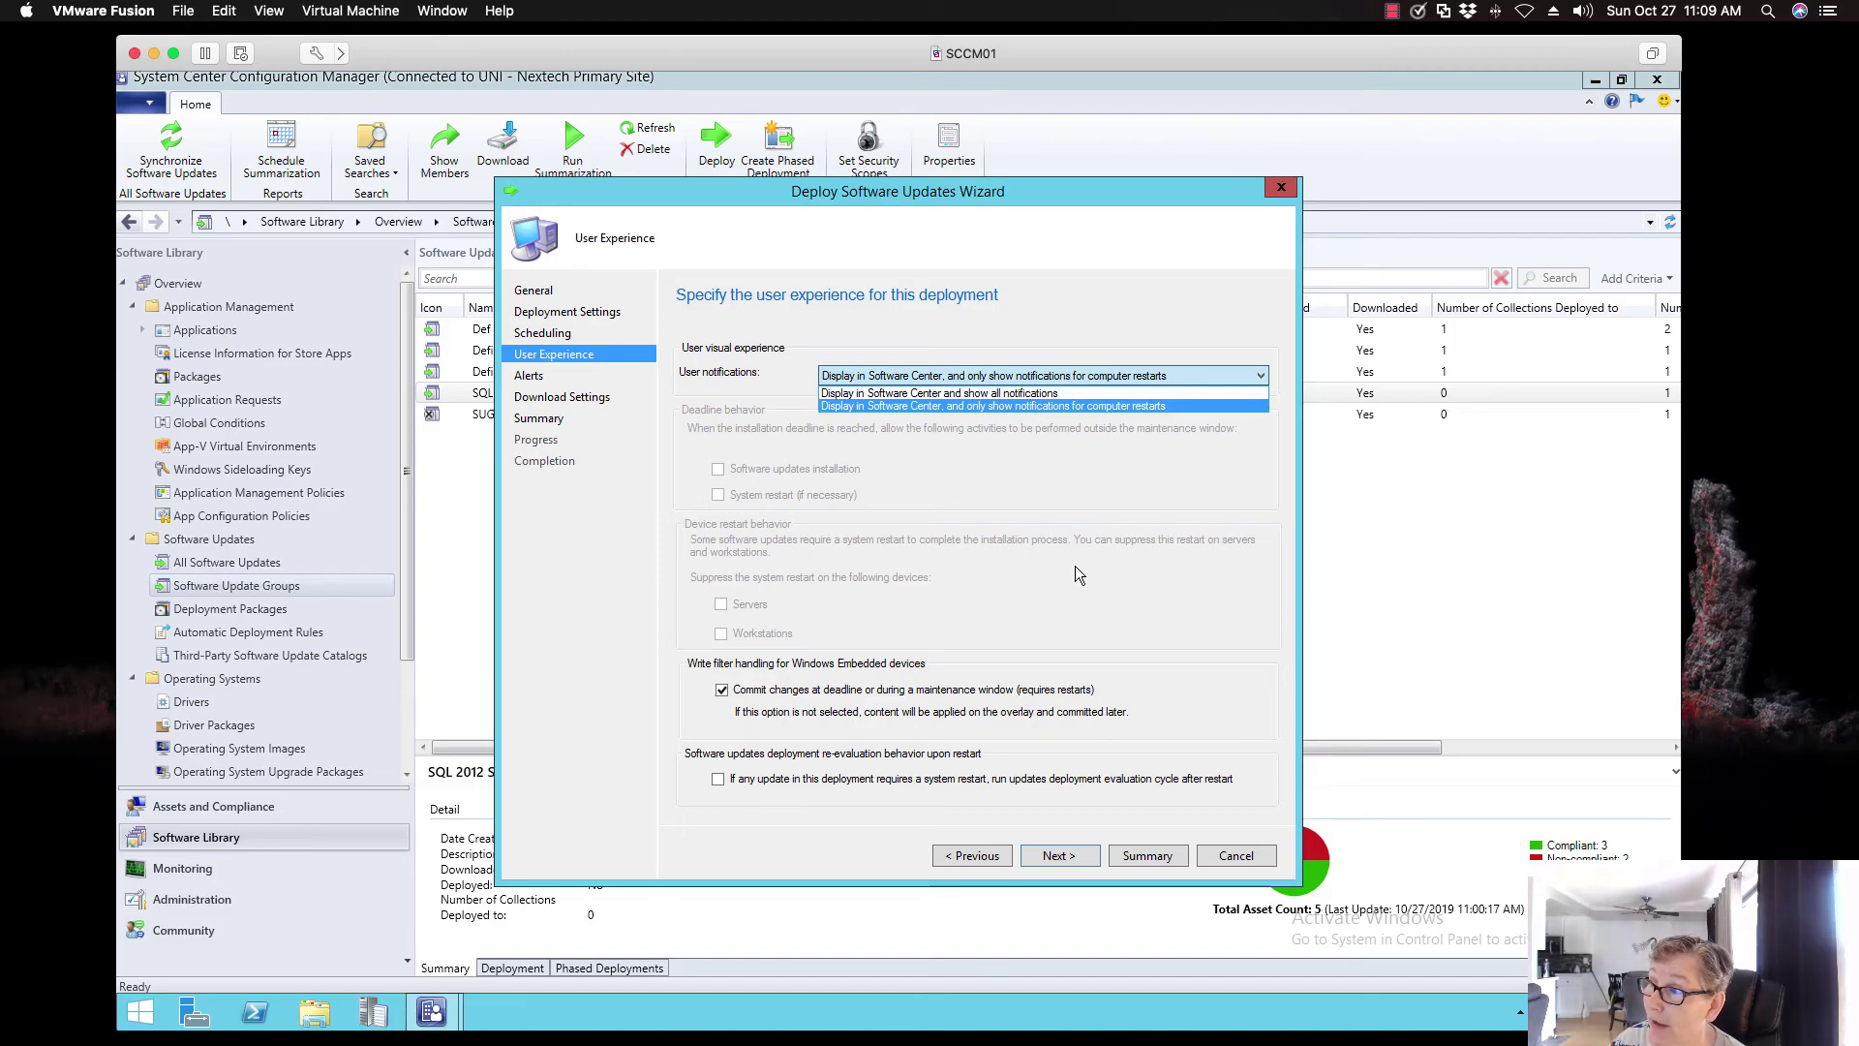
left_click(1045, 394)
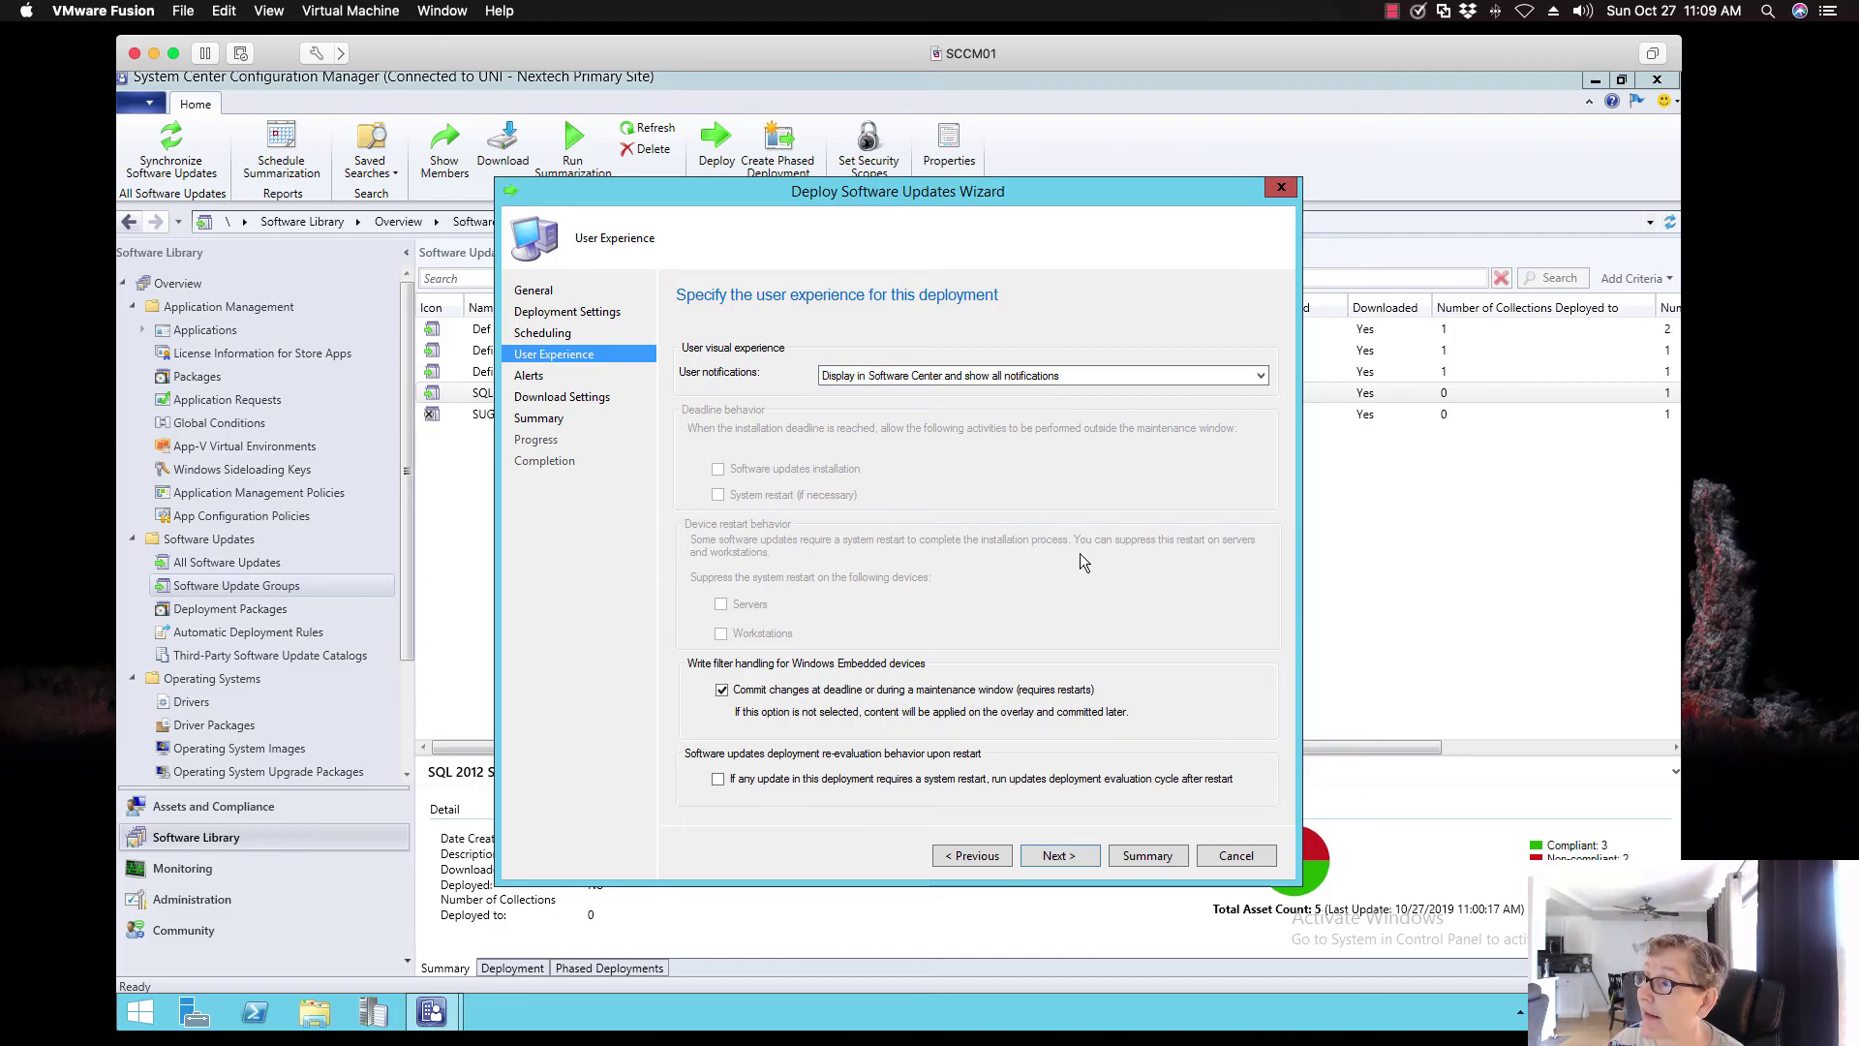
left_click(783, 785)
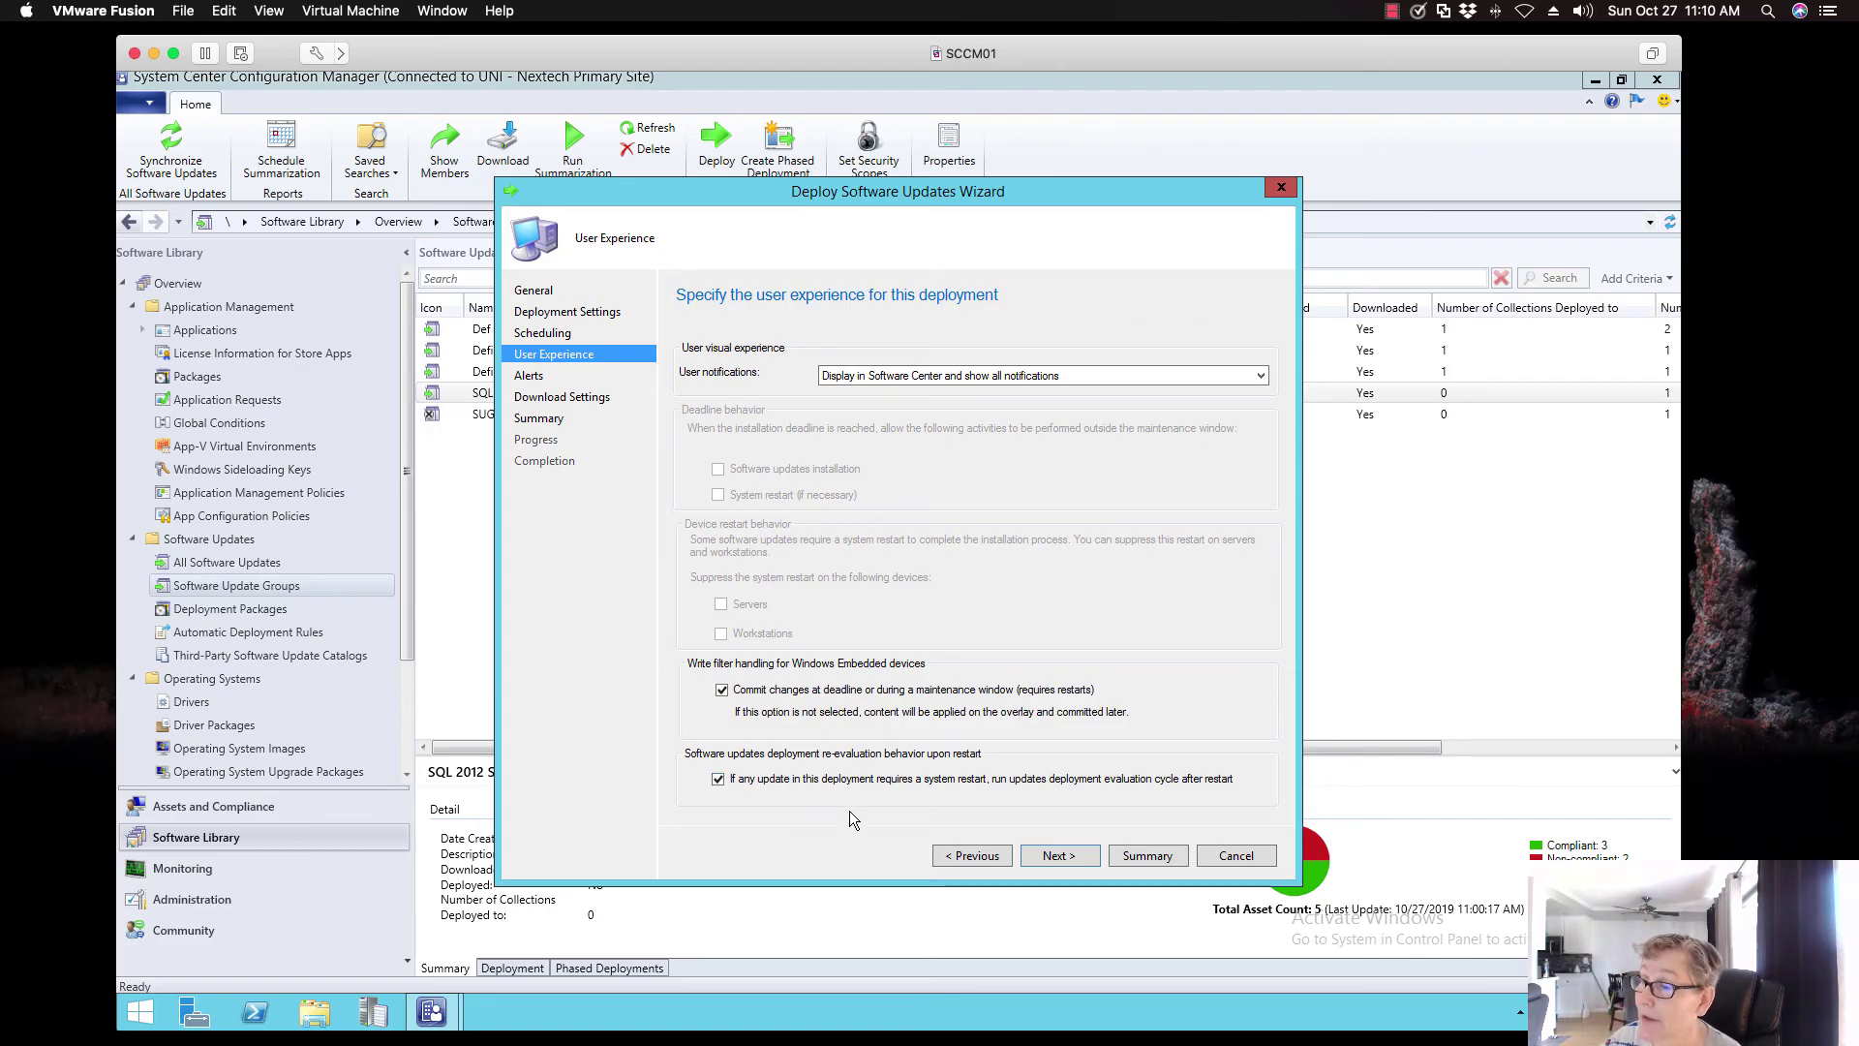
Accept the alert and download defaults, confirm the summary, and close the completed wizard
left_click(999, 856)
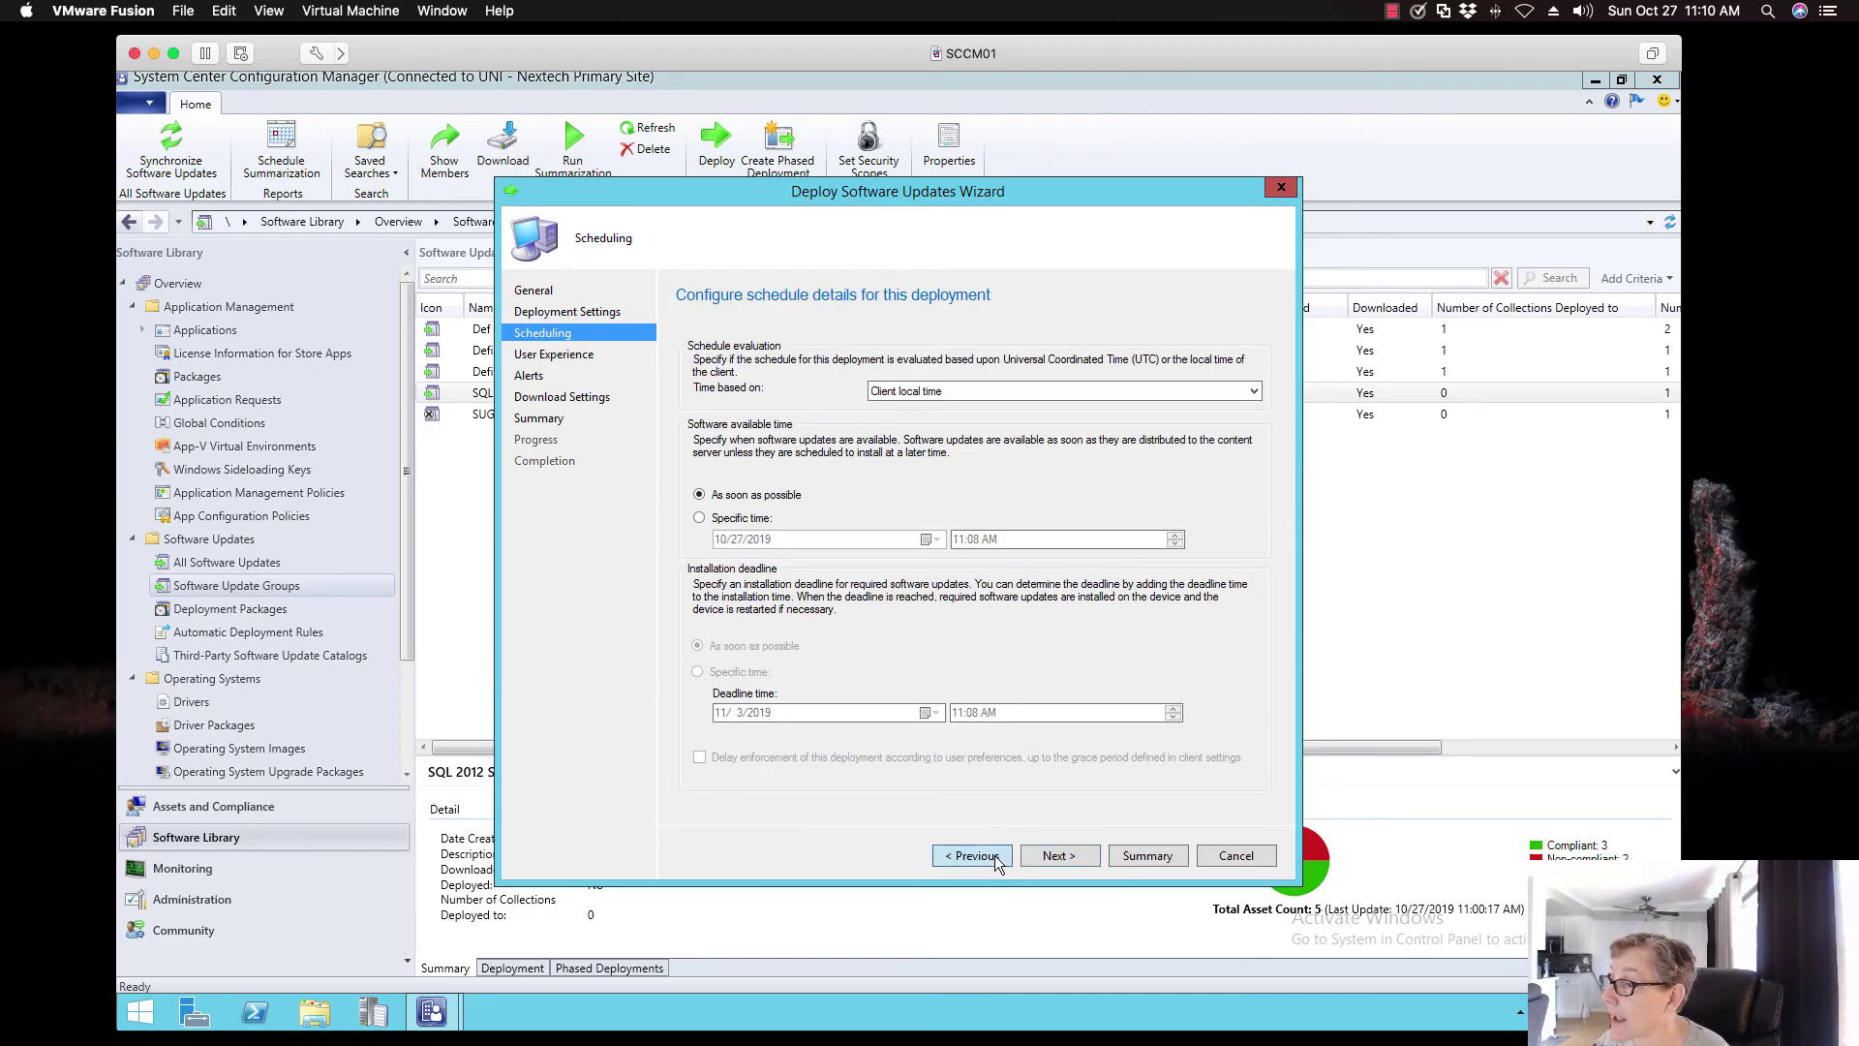
left_click(1000, 856)
left_click(1049, 854)
left_click(1050, 854)
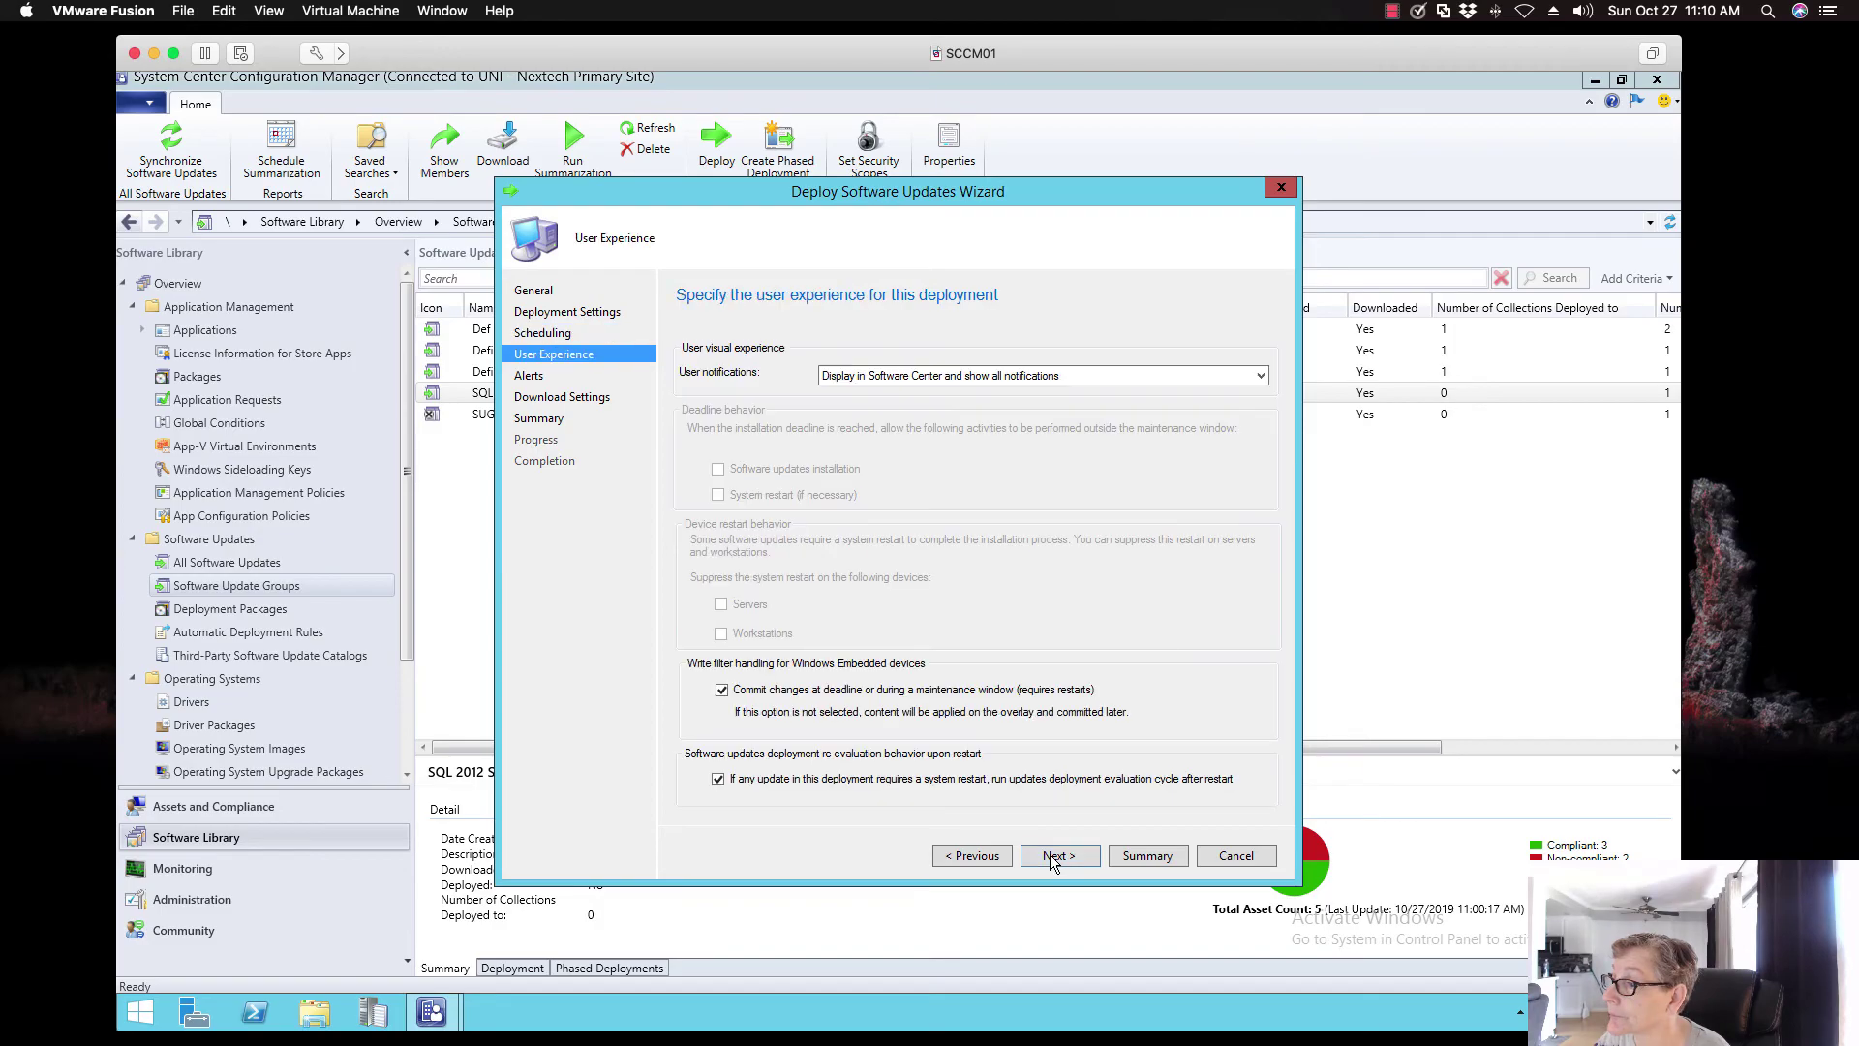
left_click(1050, 854)
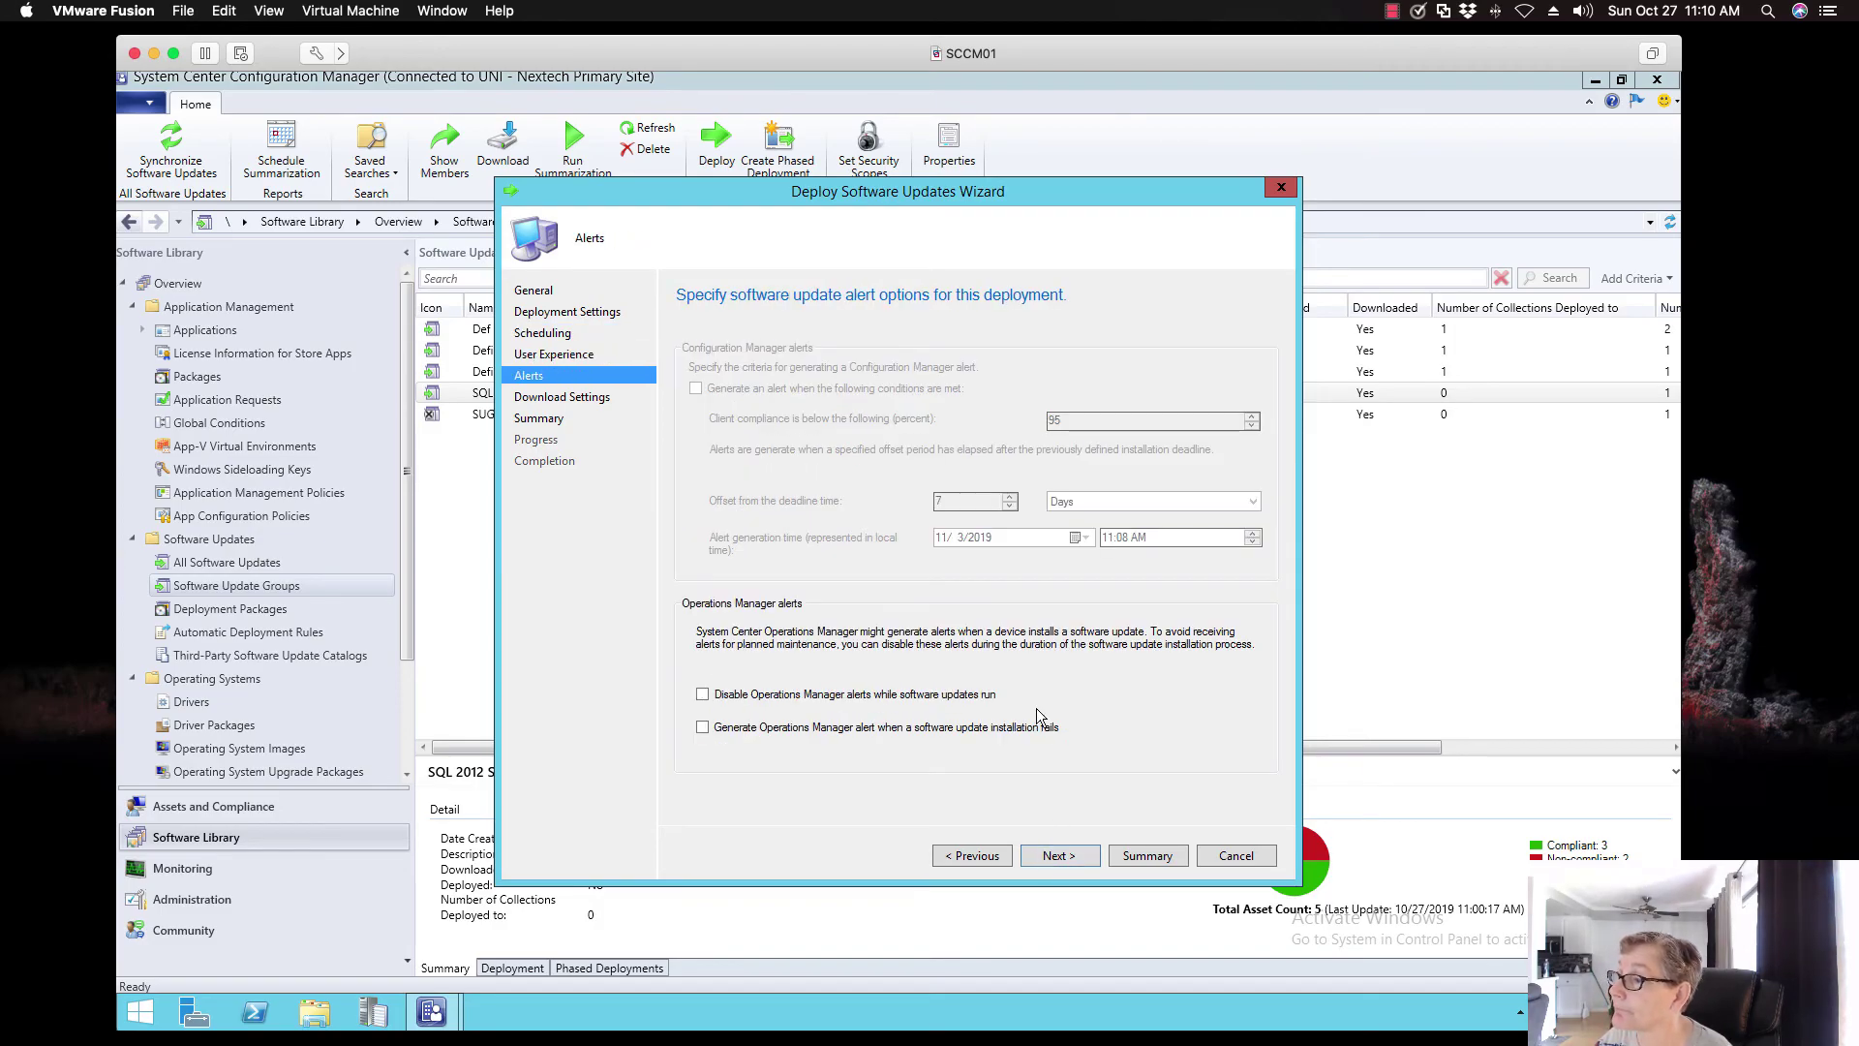
left_click(1059, 856)
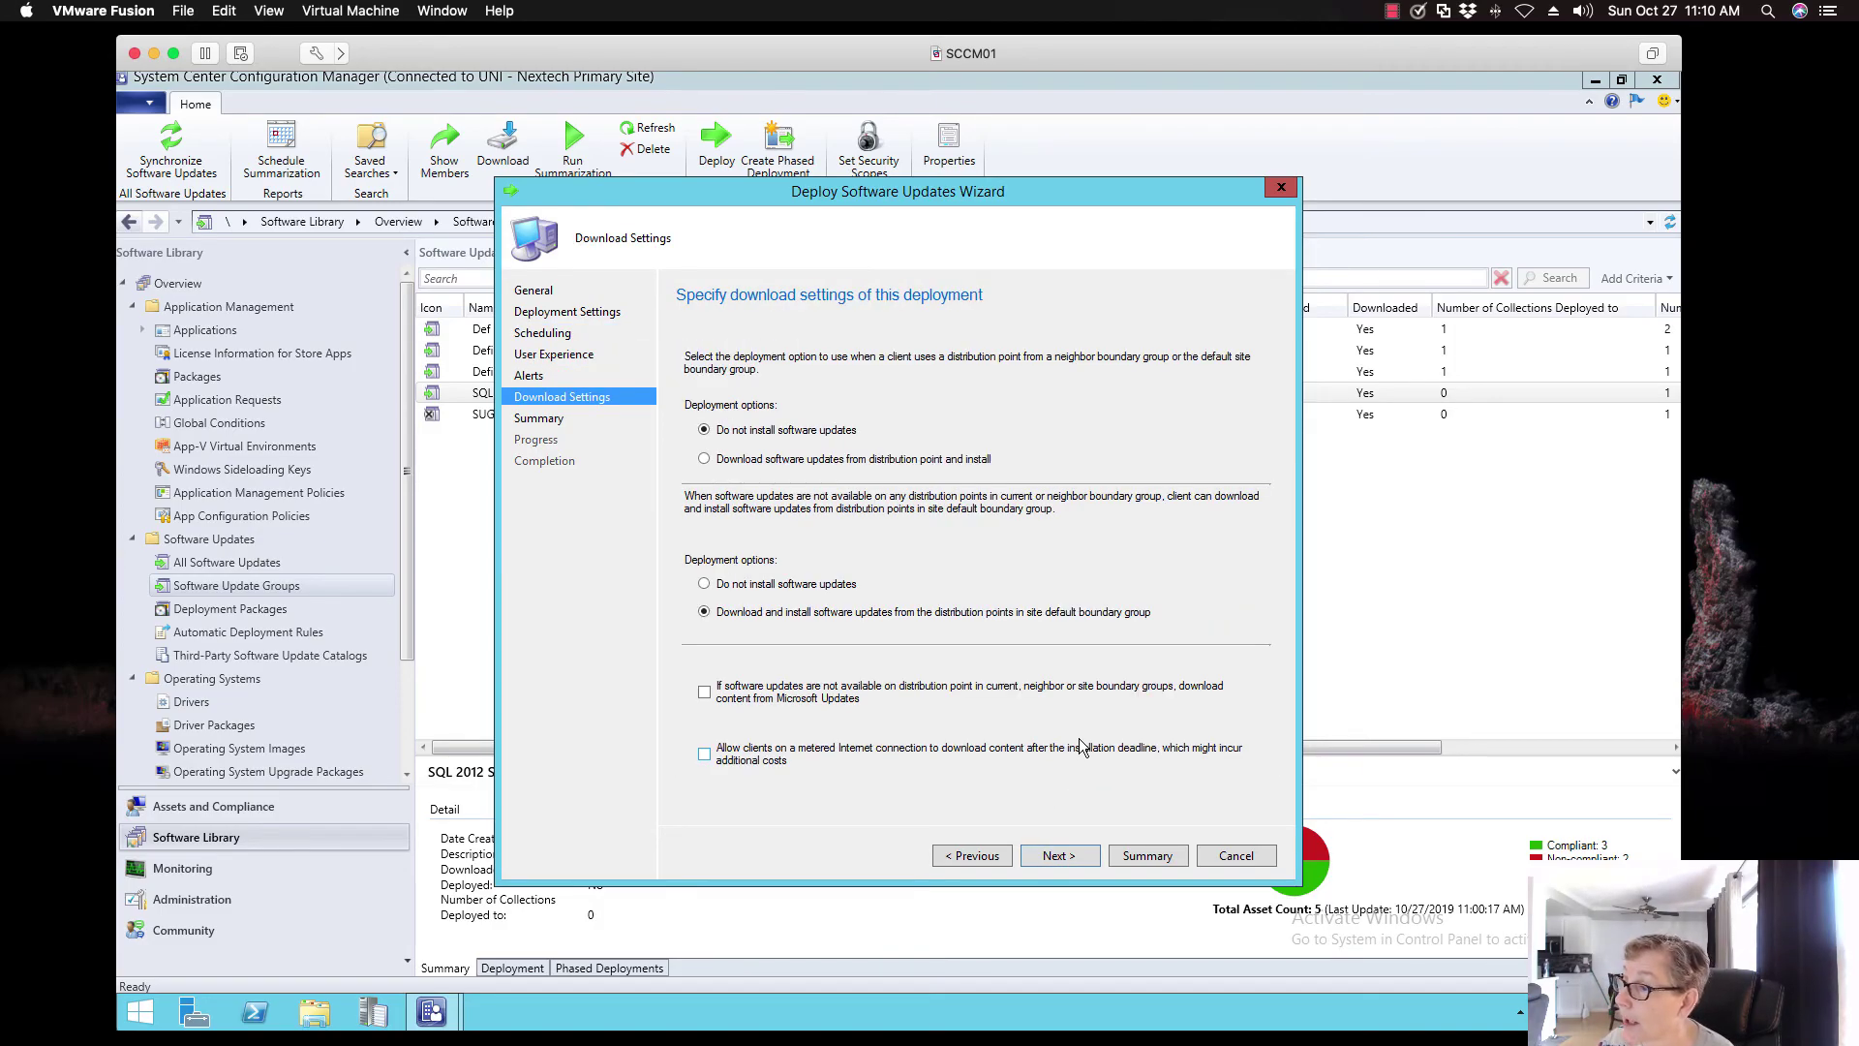
left_click(1089, 858)
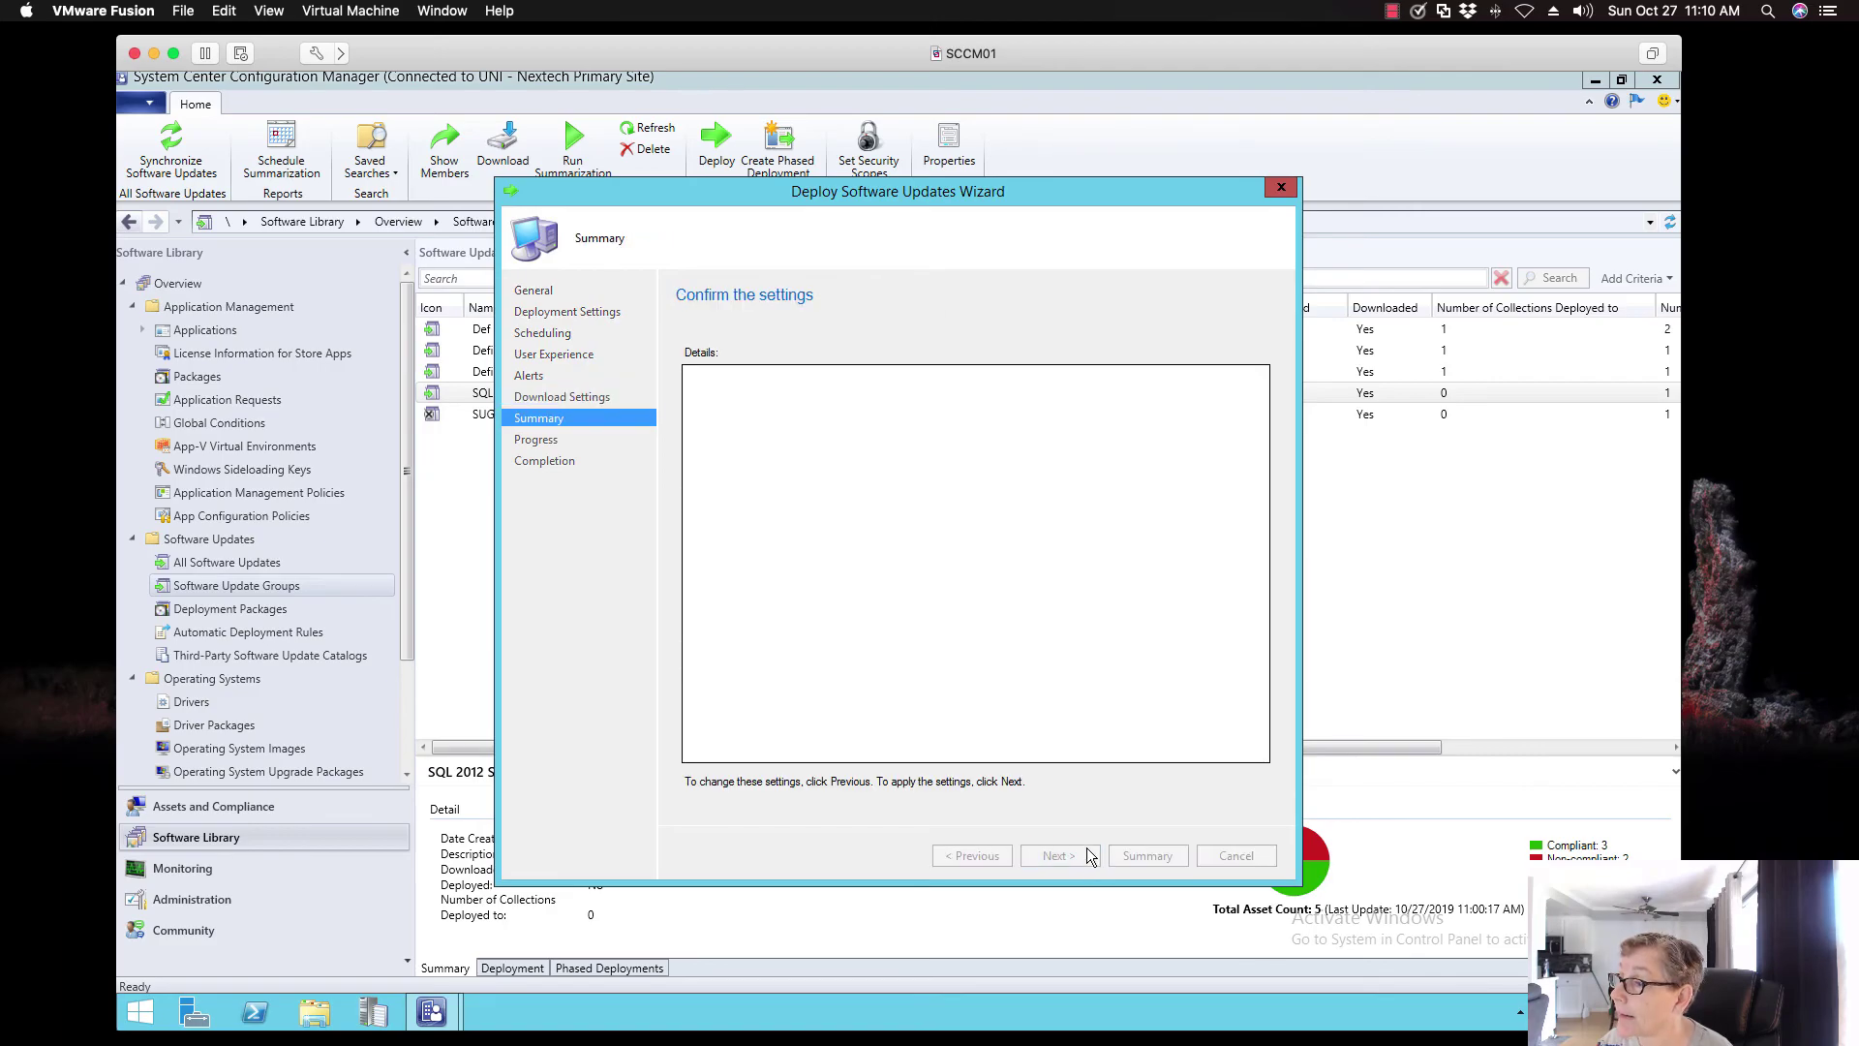
left_click(1089, 856)
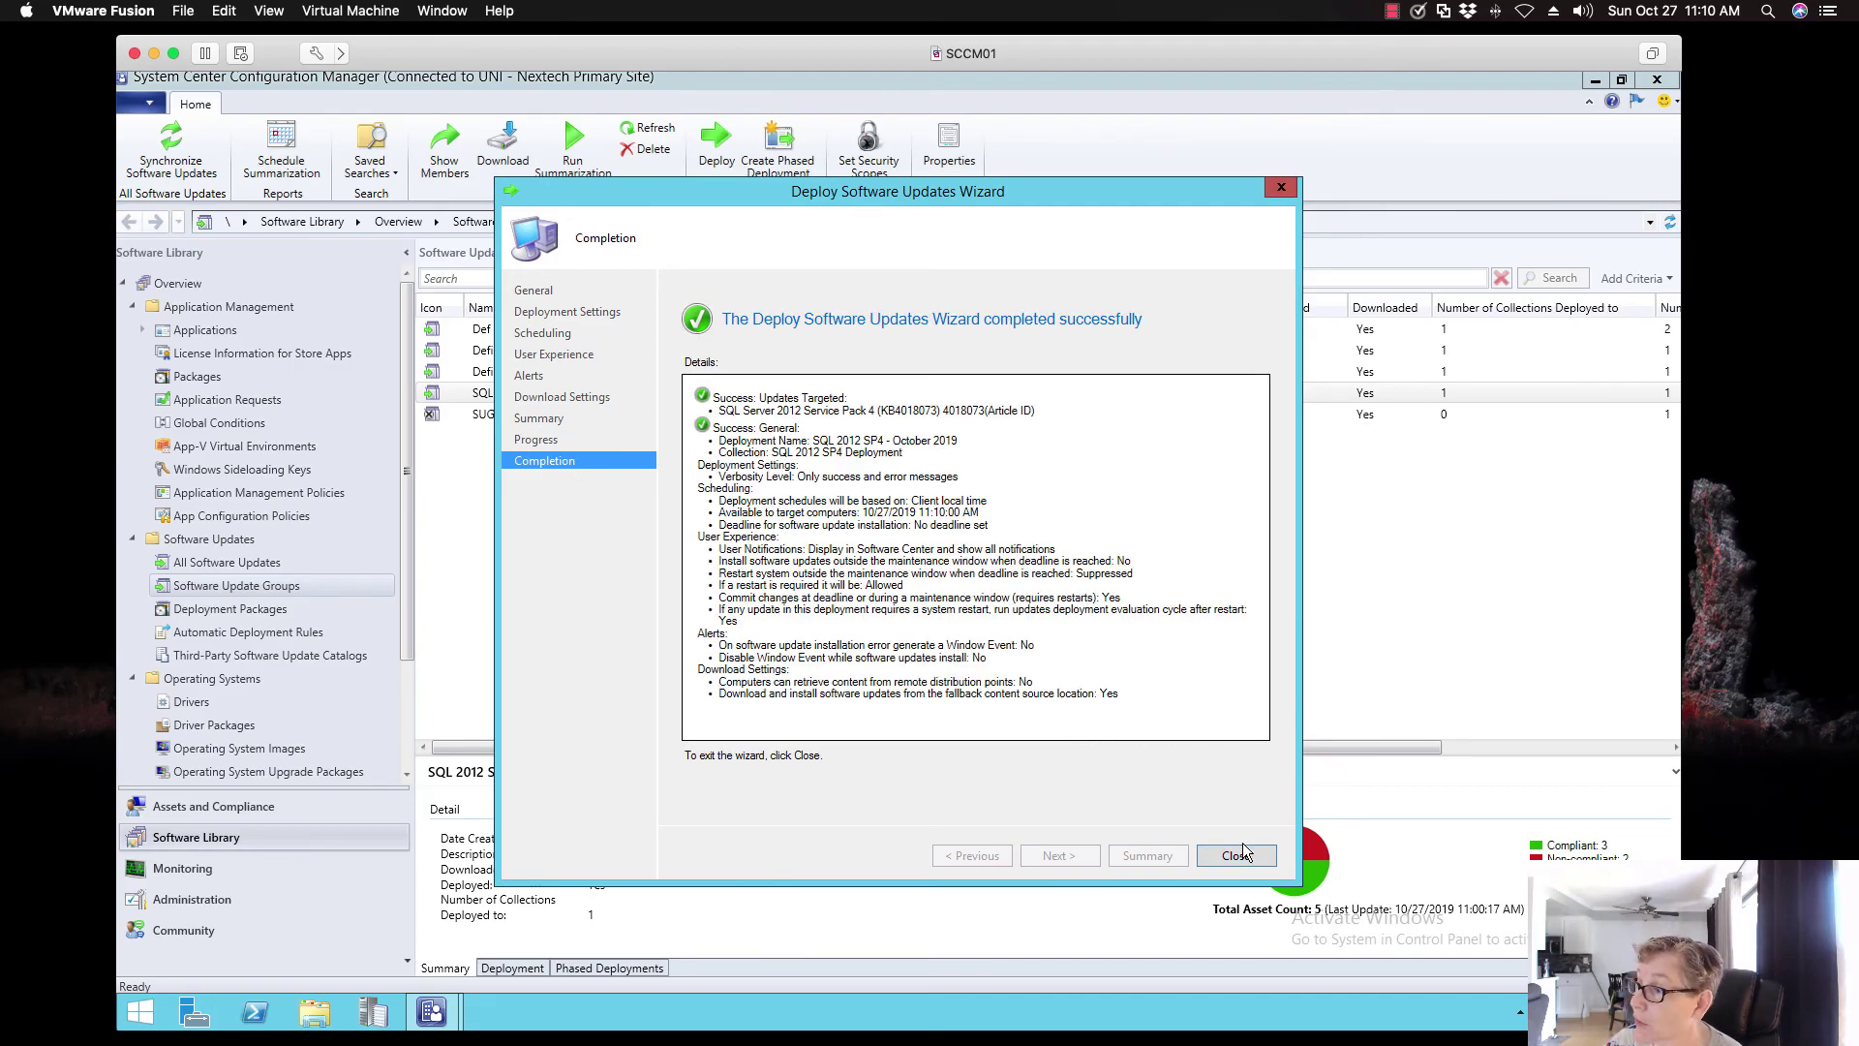
left_click(1233, 856)
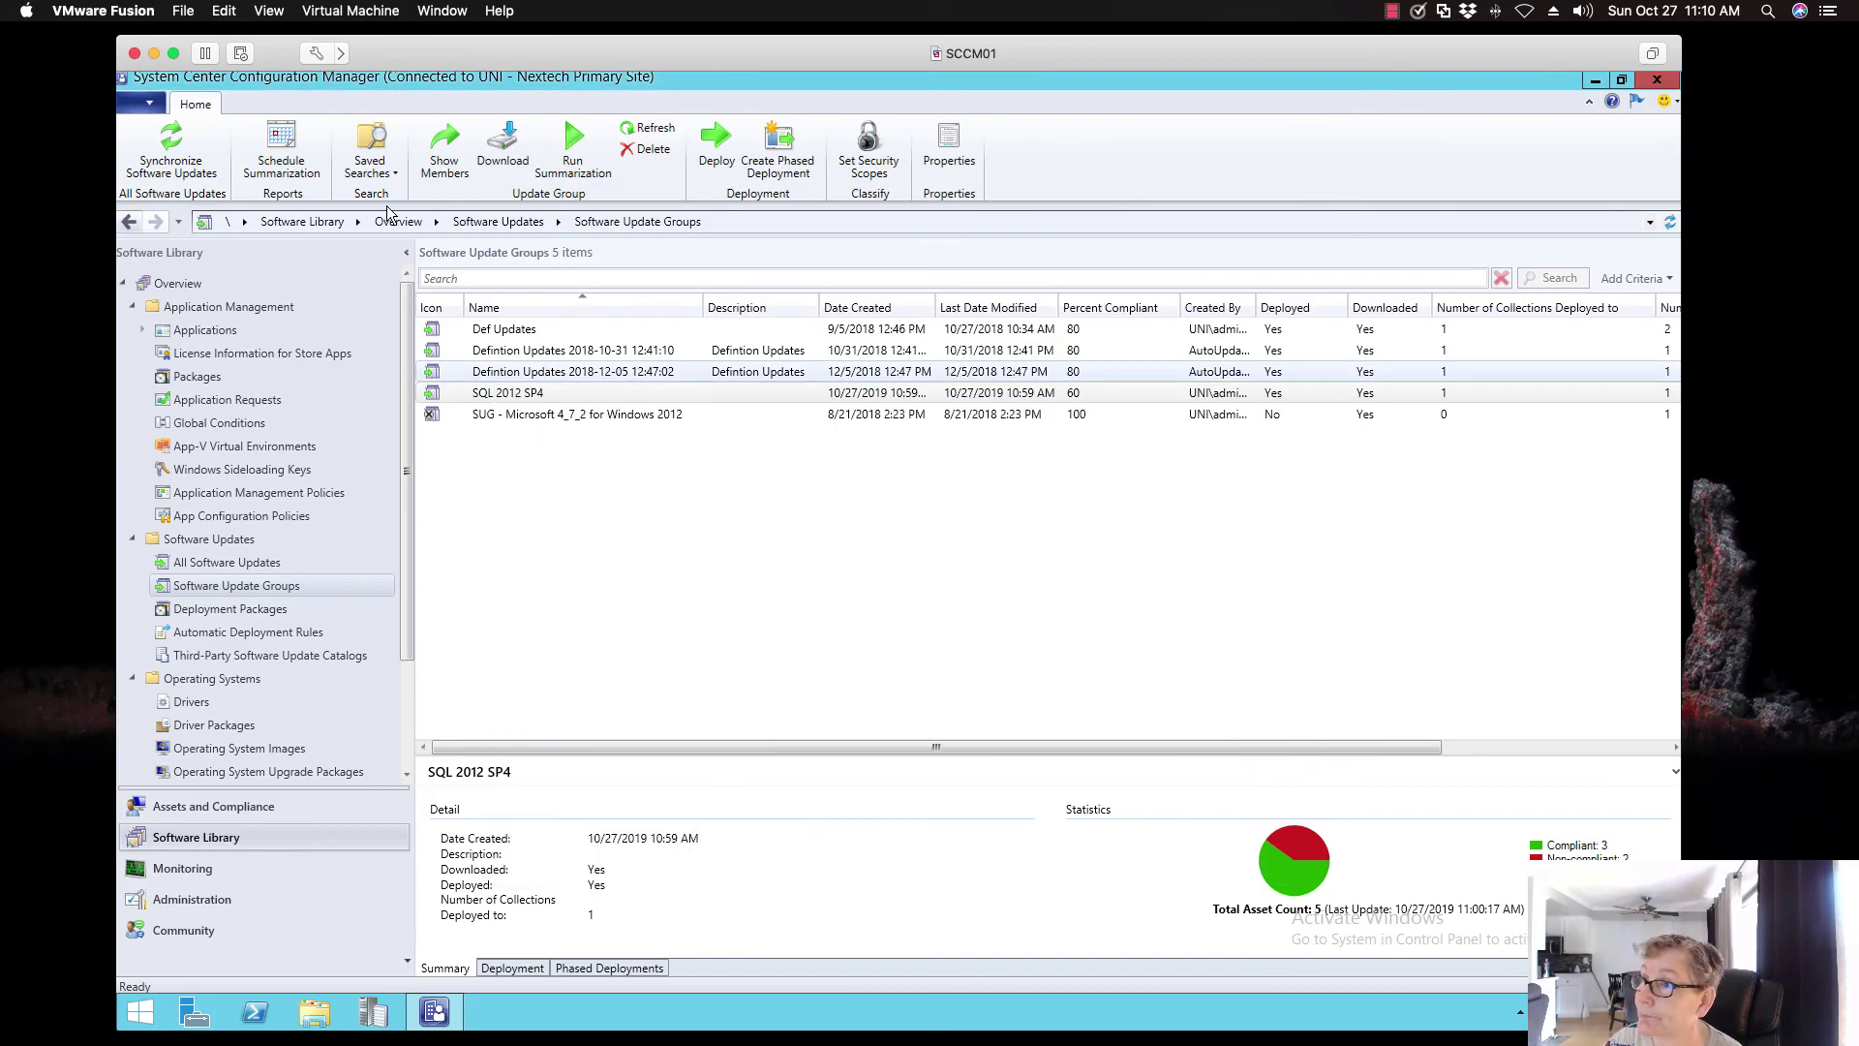
Run the Machine Policy Retrieval & Evaluation Cycle from Control Panel's Configuration Manager actions
left_click(154, 53)
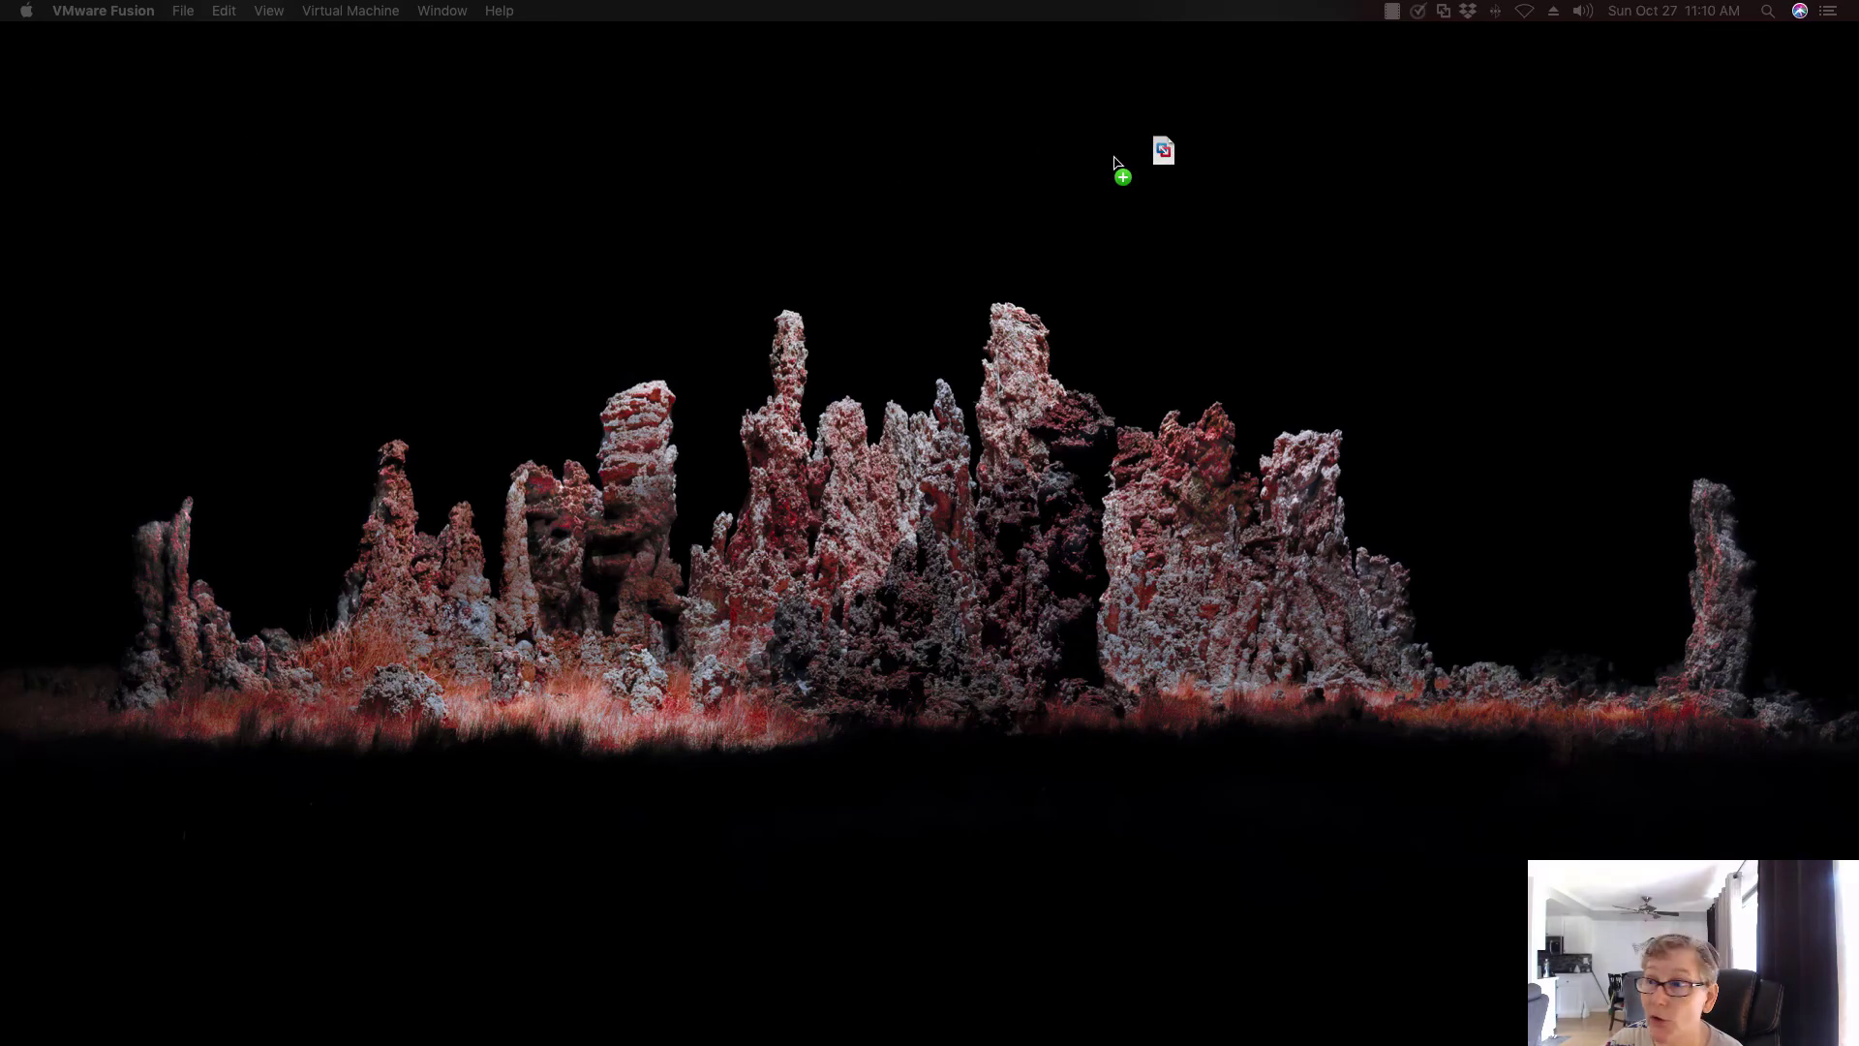
left_click_drag(1166, 149, 988, 230)
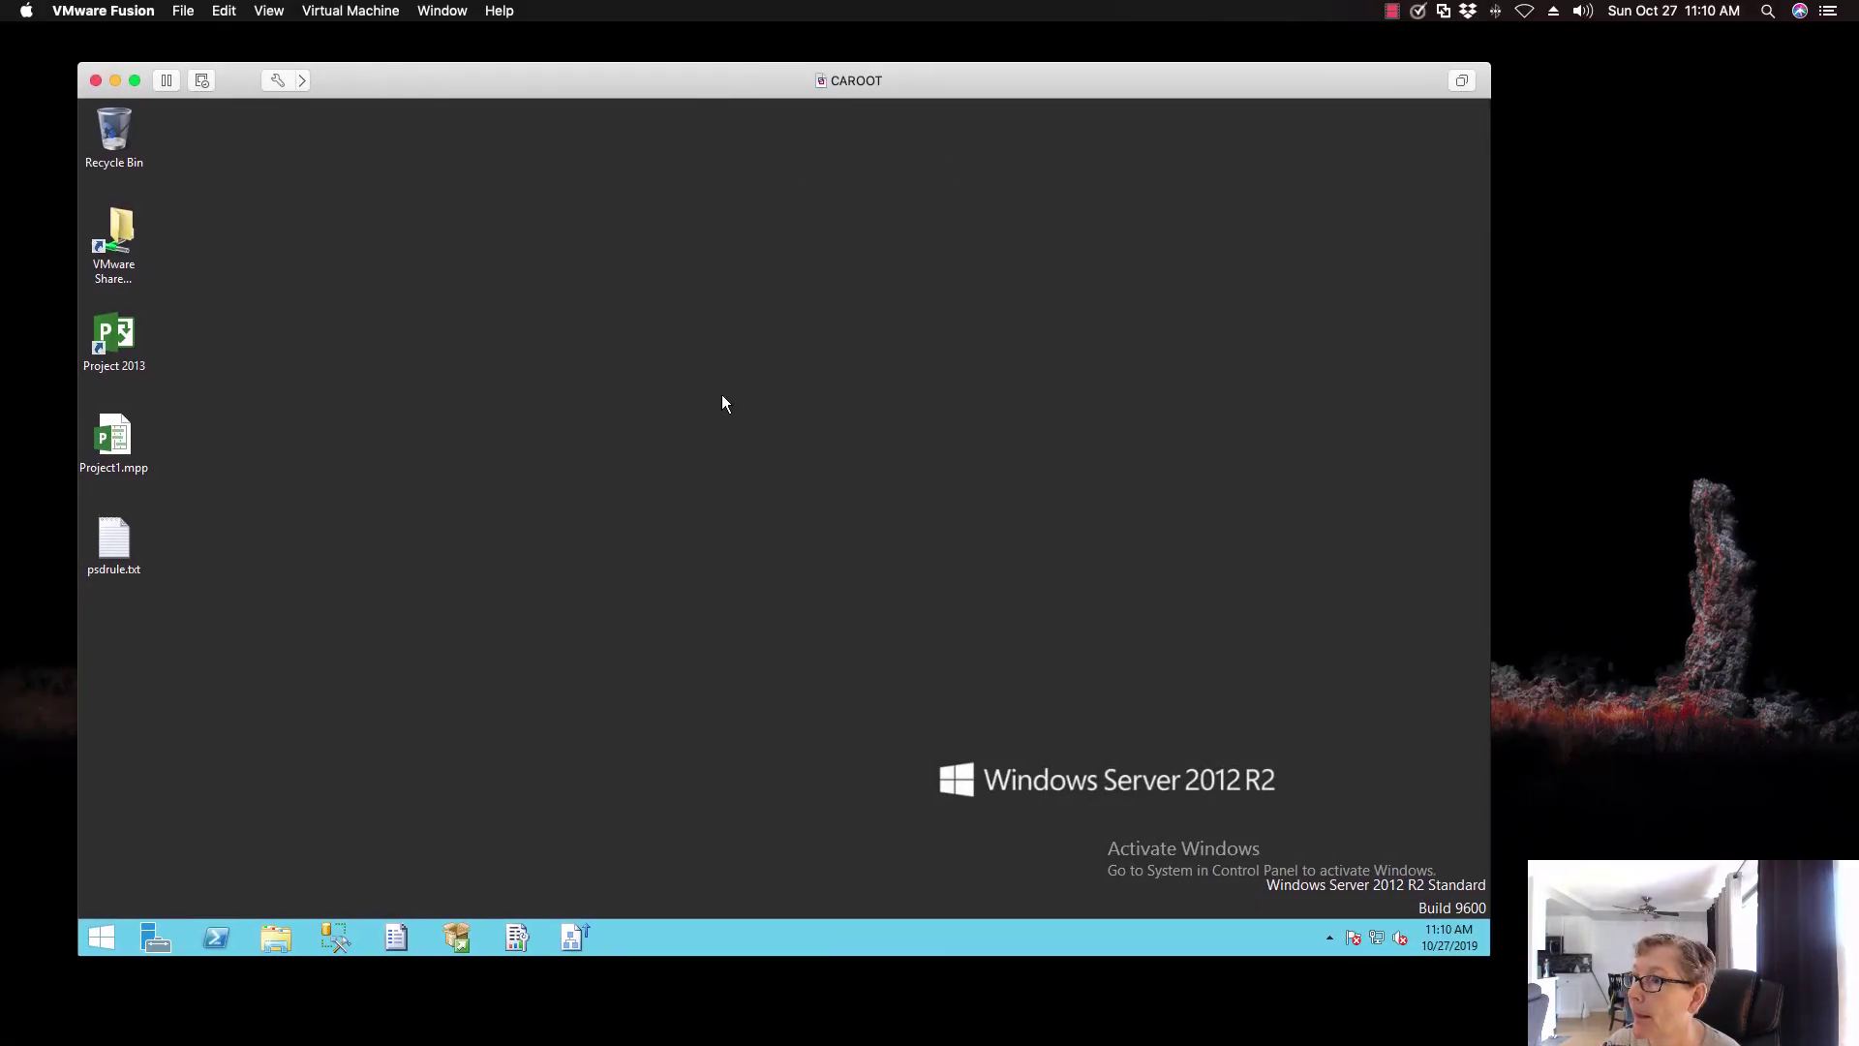
right_click(107, 933)
left_click(121, 809)
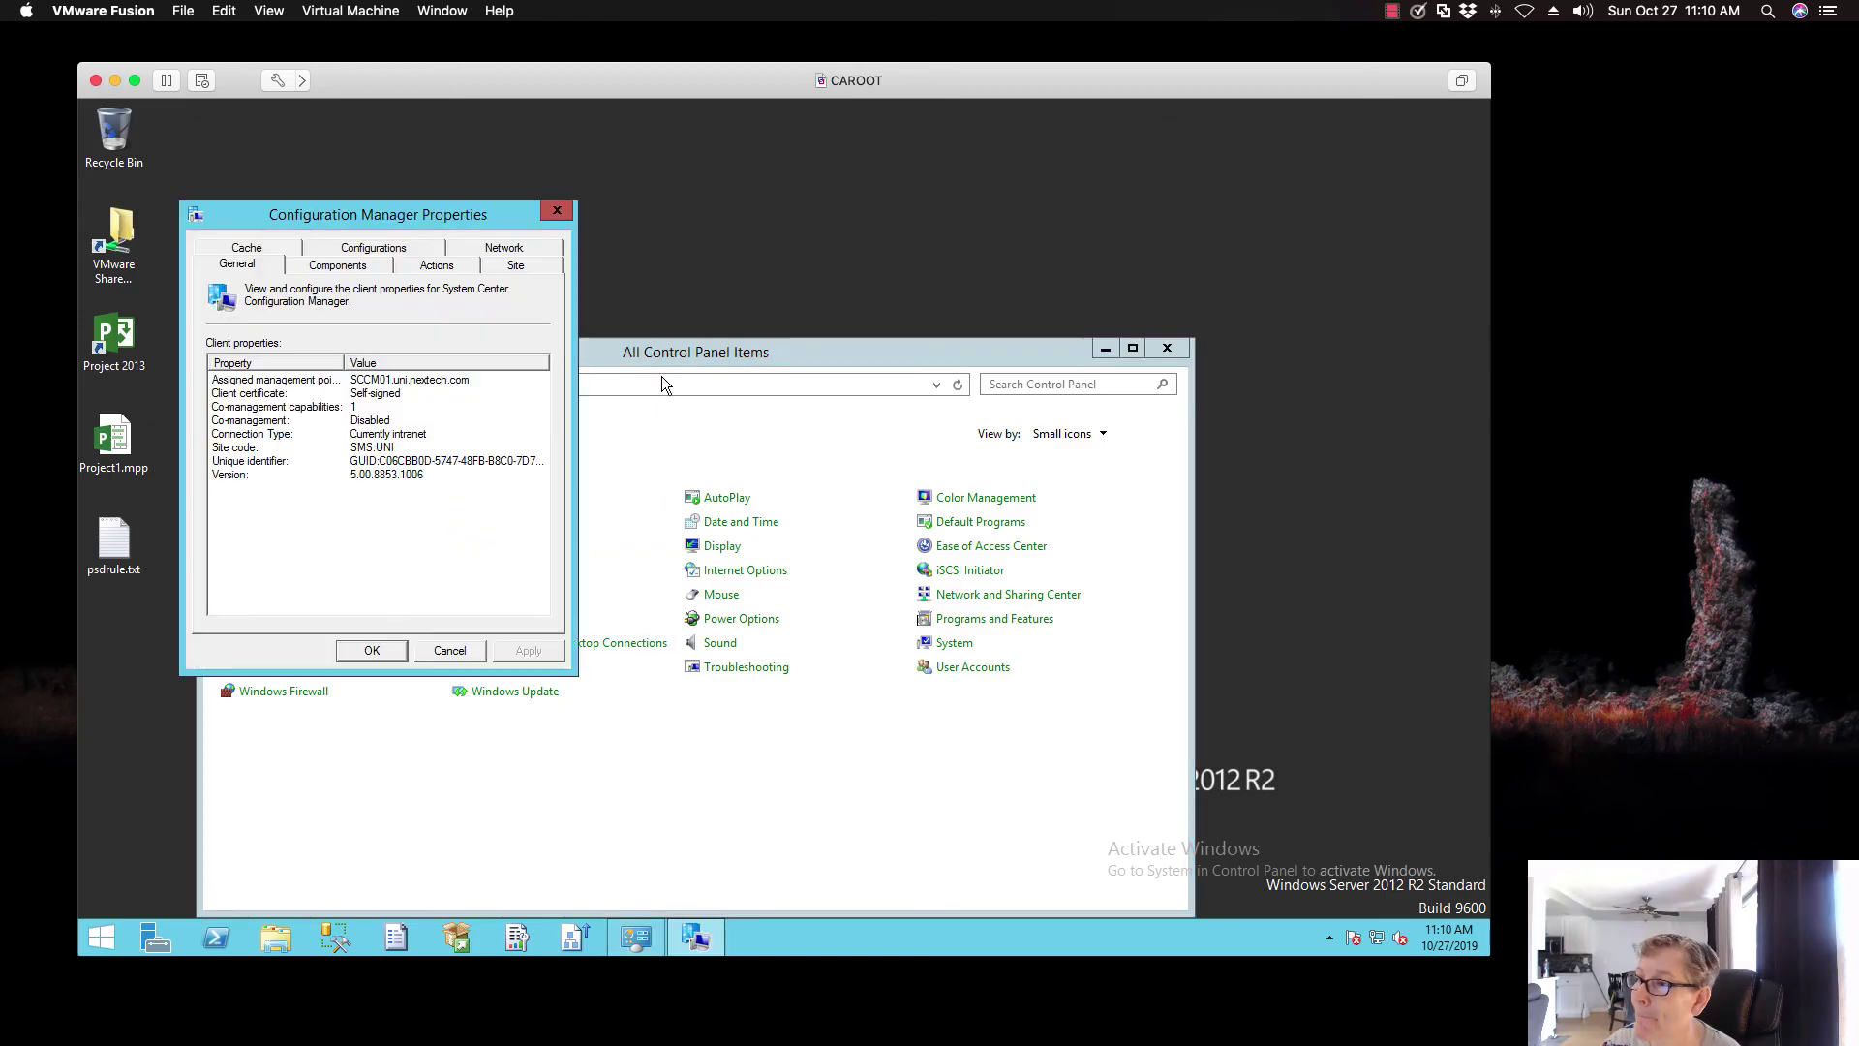
left_click(436, 264)
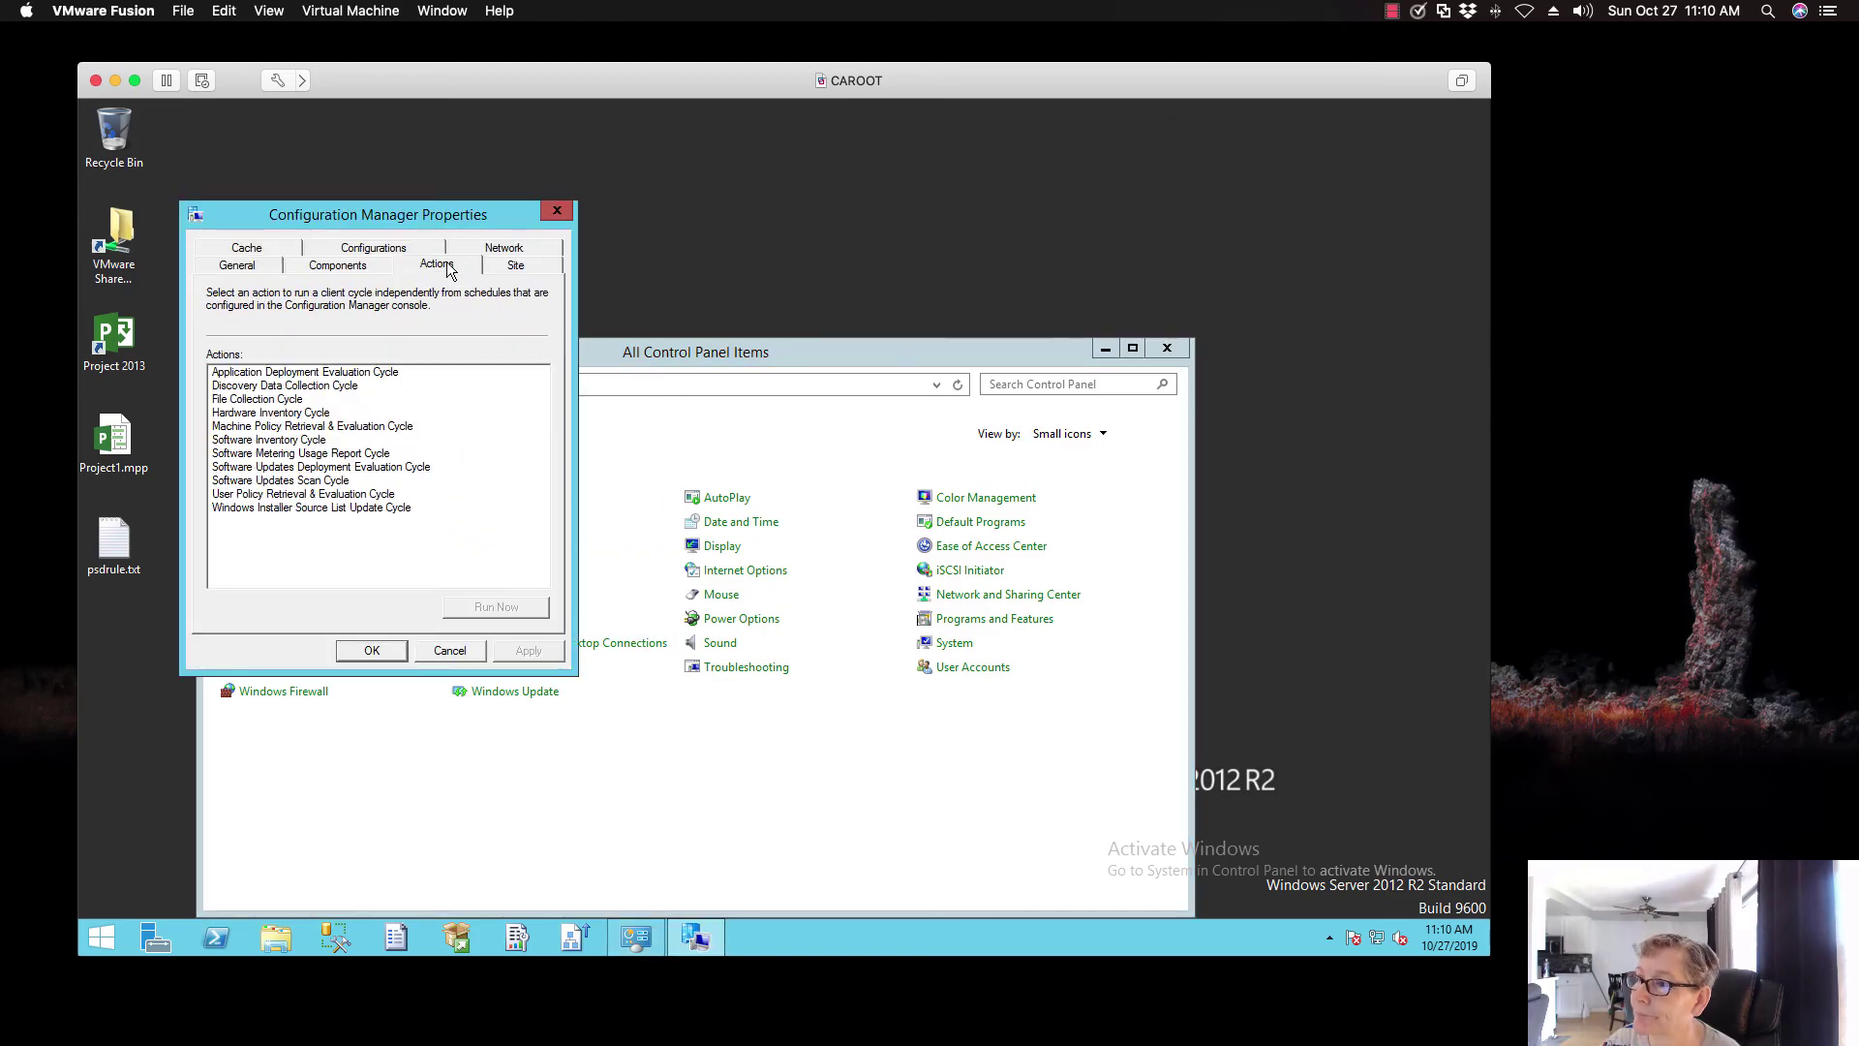
left_click(320, 426)
left_click(496, 607)
left_click(938, 588)
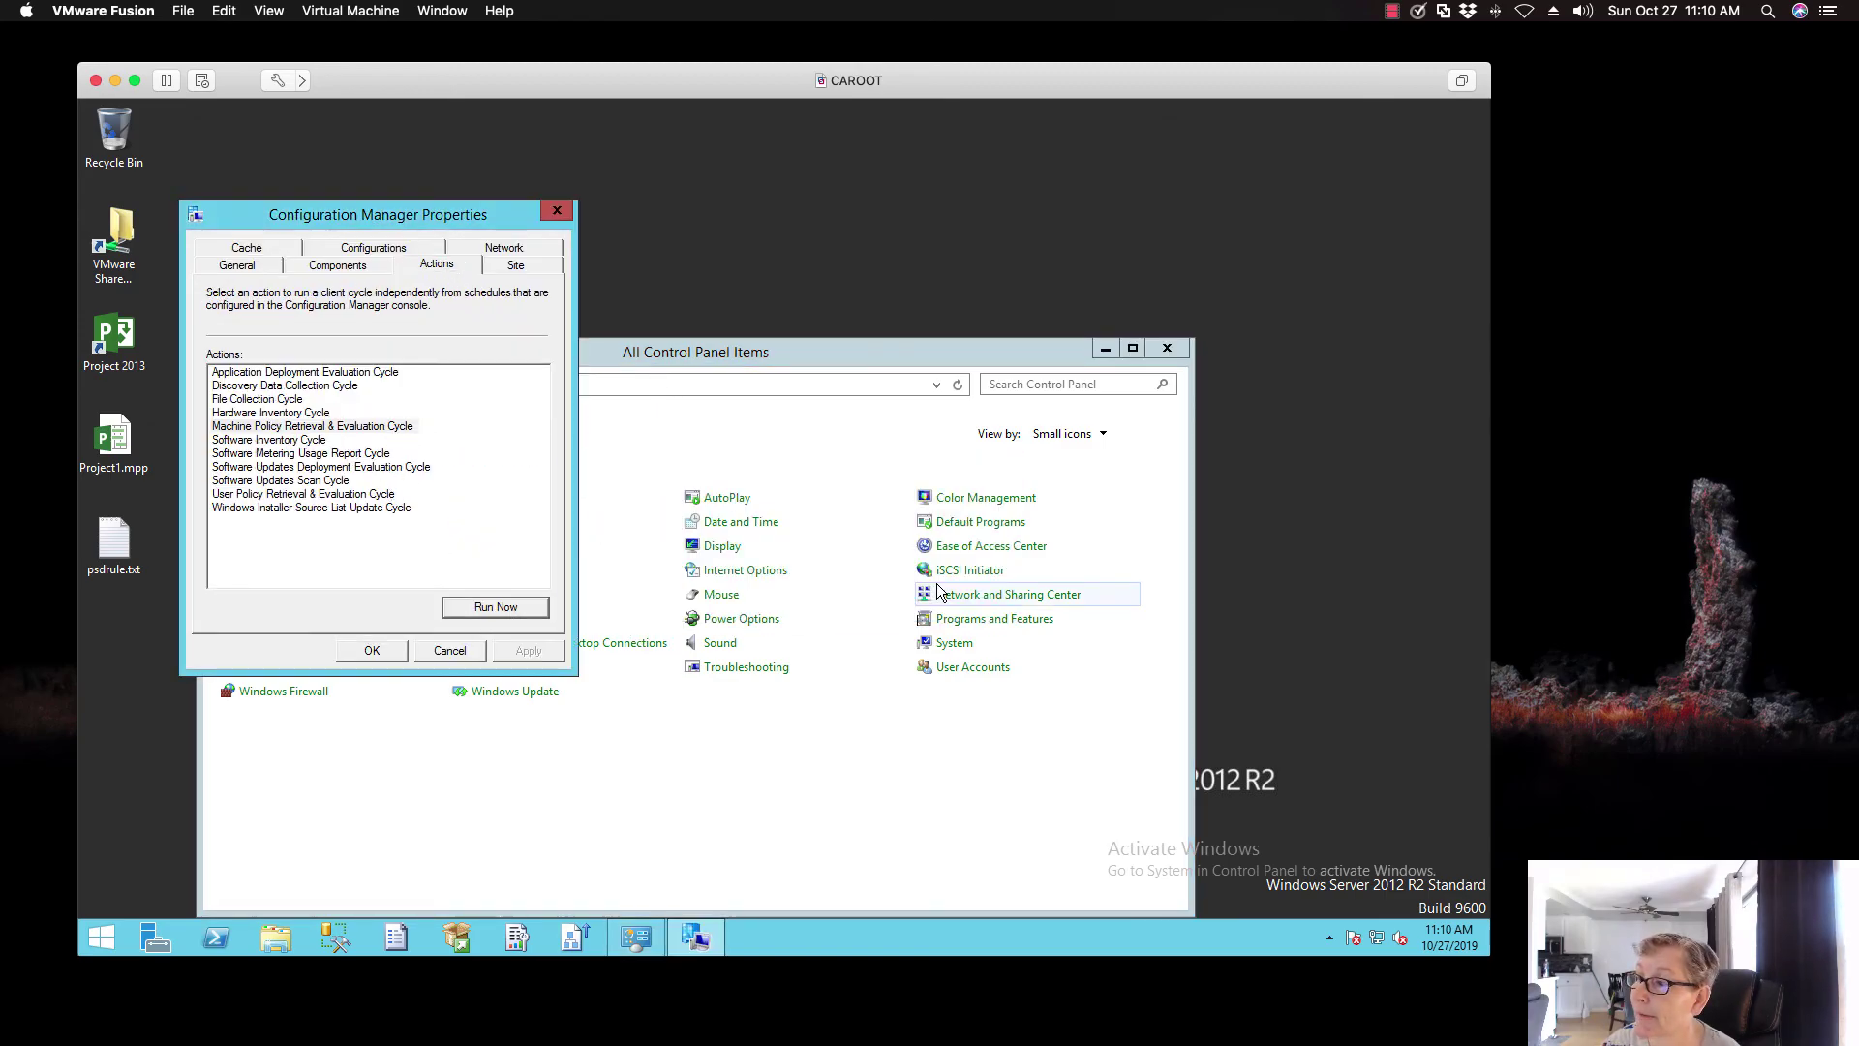
Run the Software Updates Deployment Evaluation Cycle, then close Configuration Manager and Control Panel
left_click(349, 467)
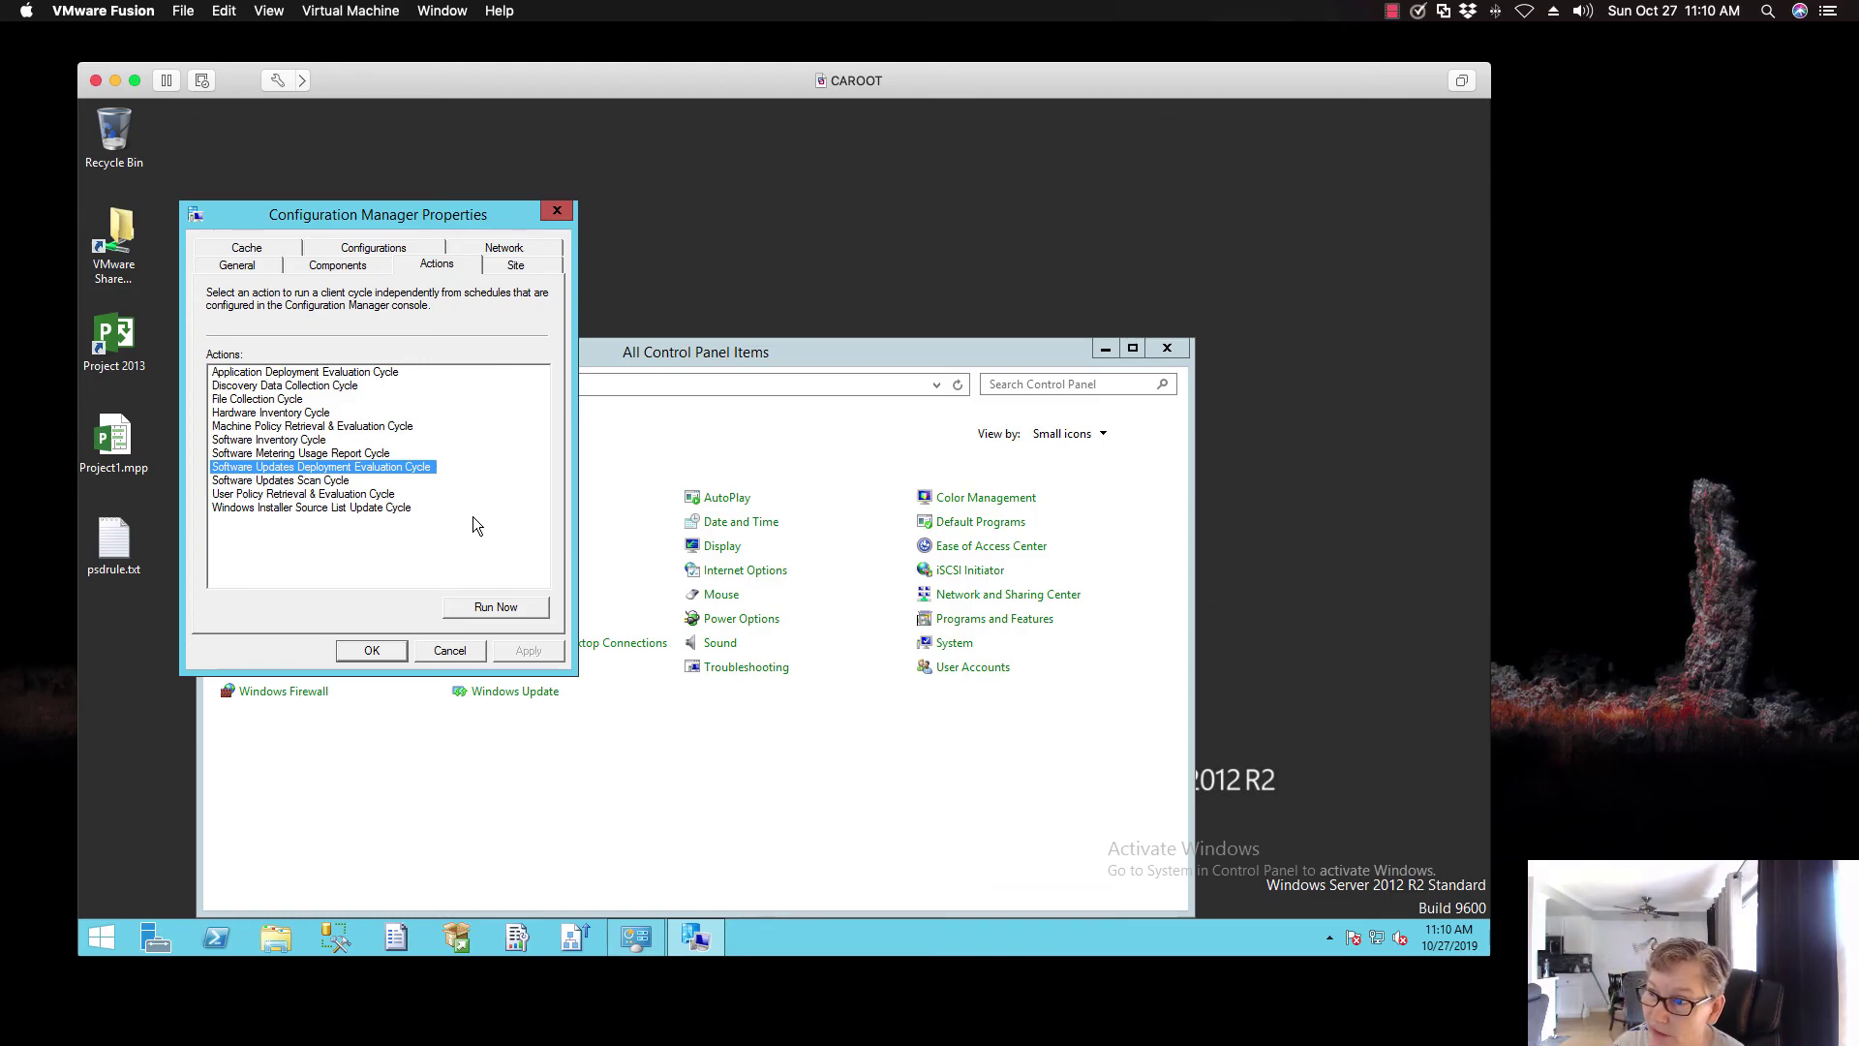
left_click(496, 605)
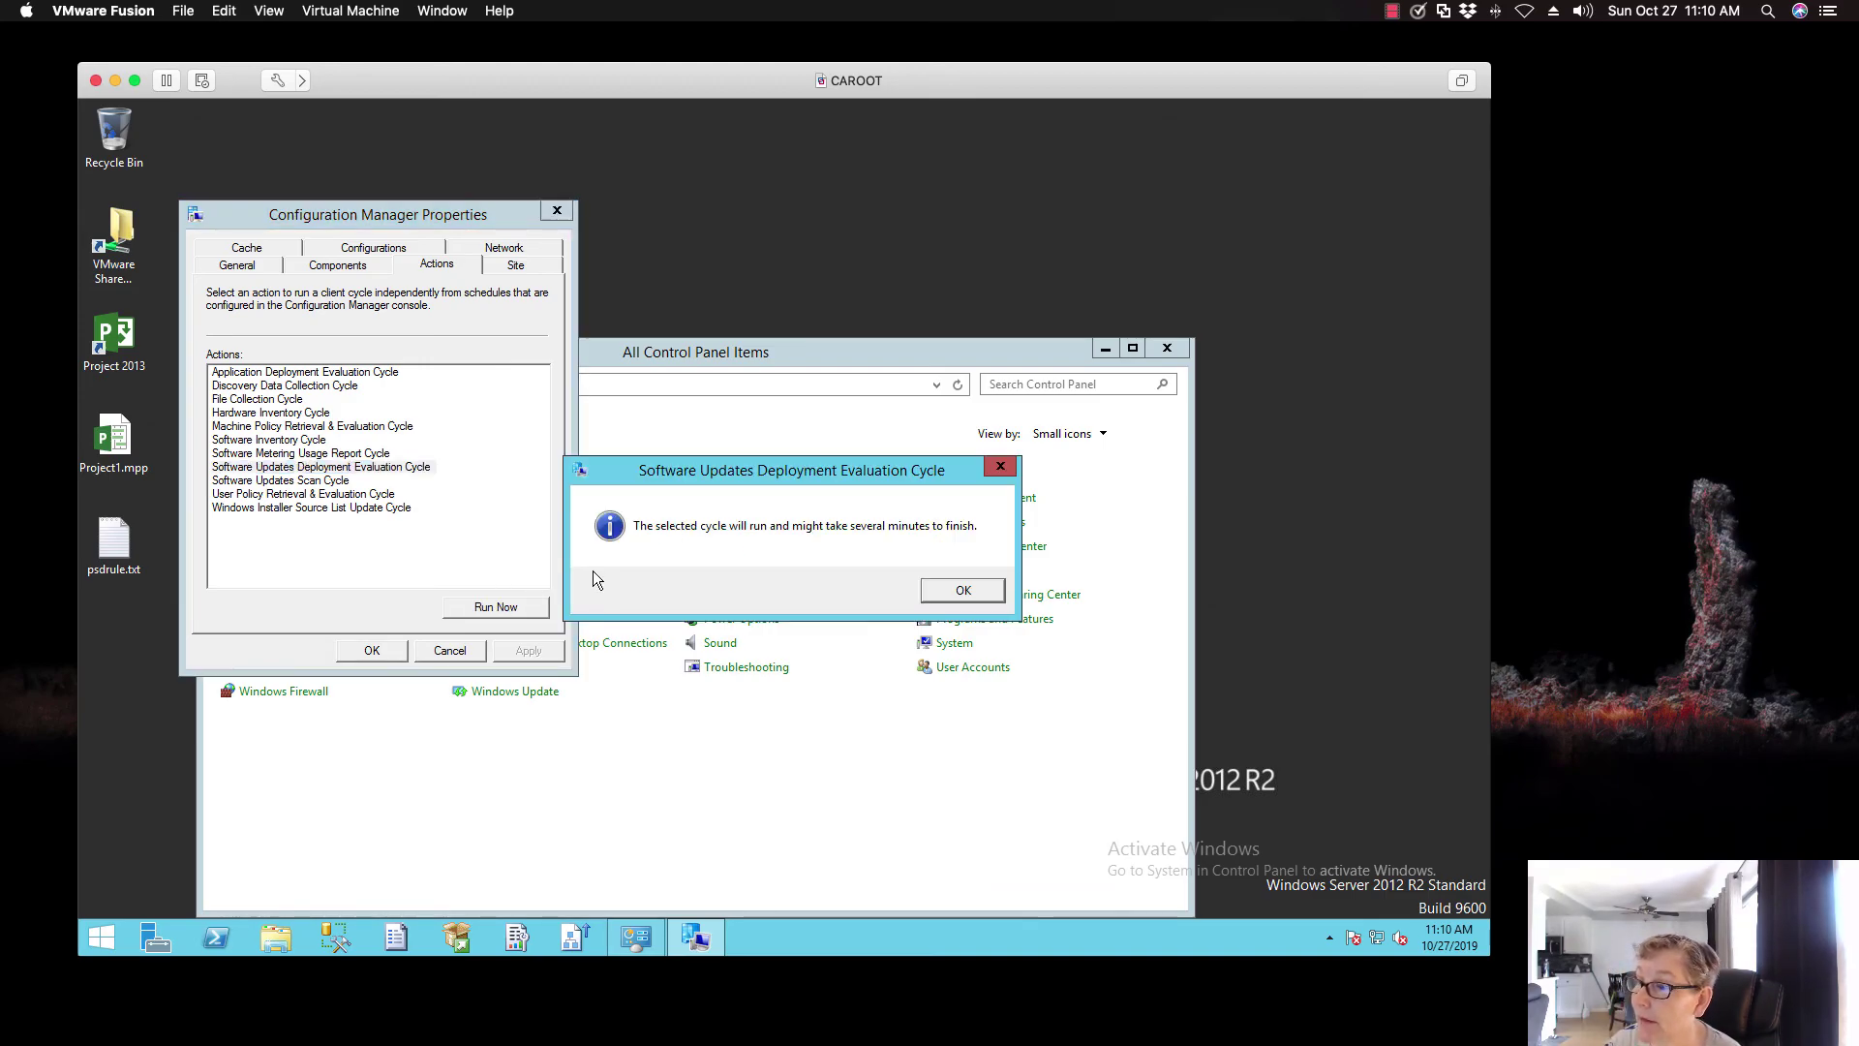
left_click(944, 593)
left_click(384, 647)
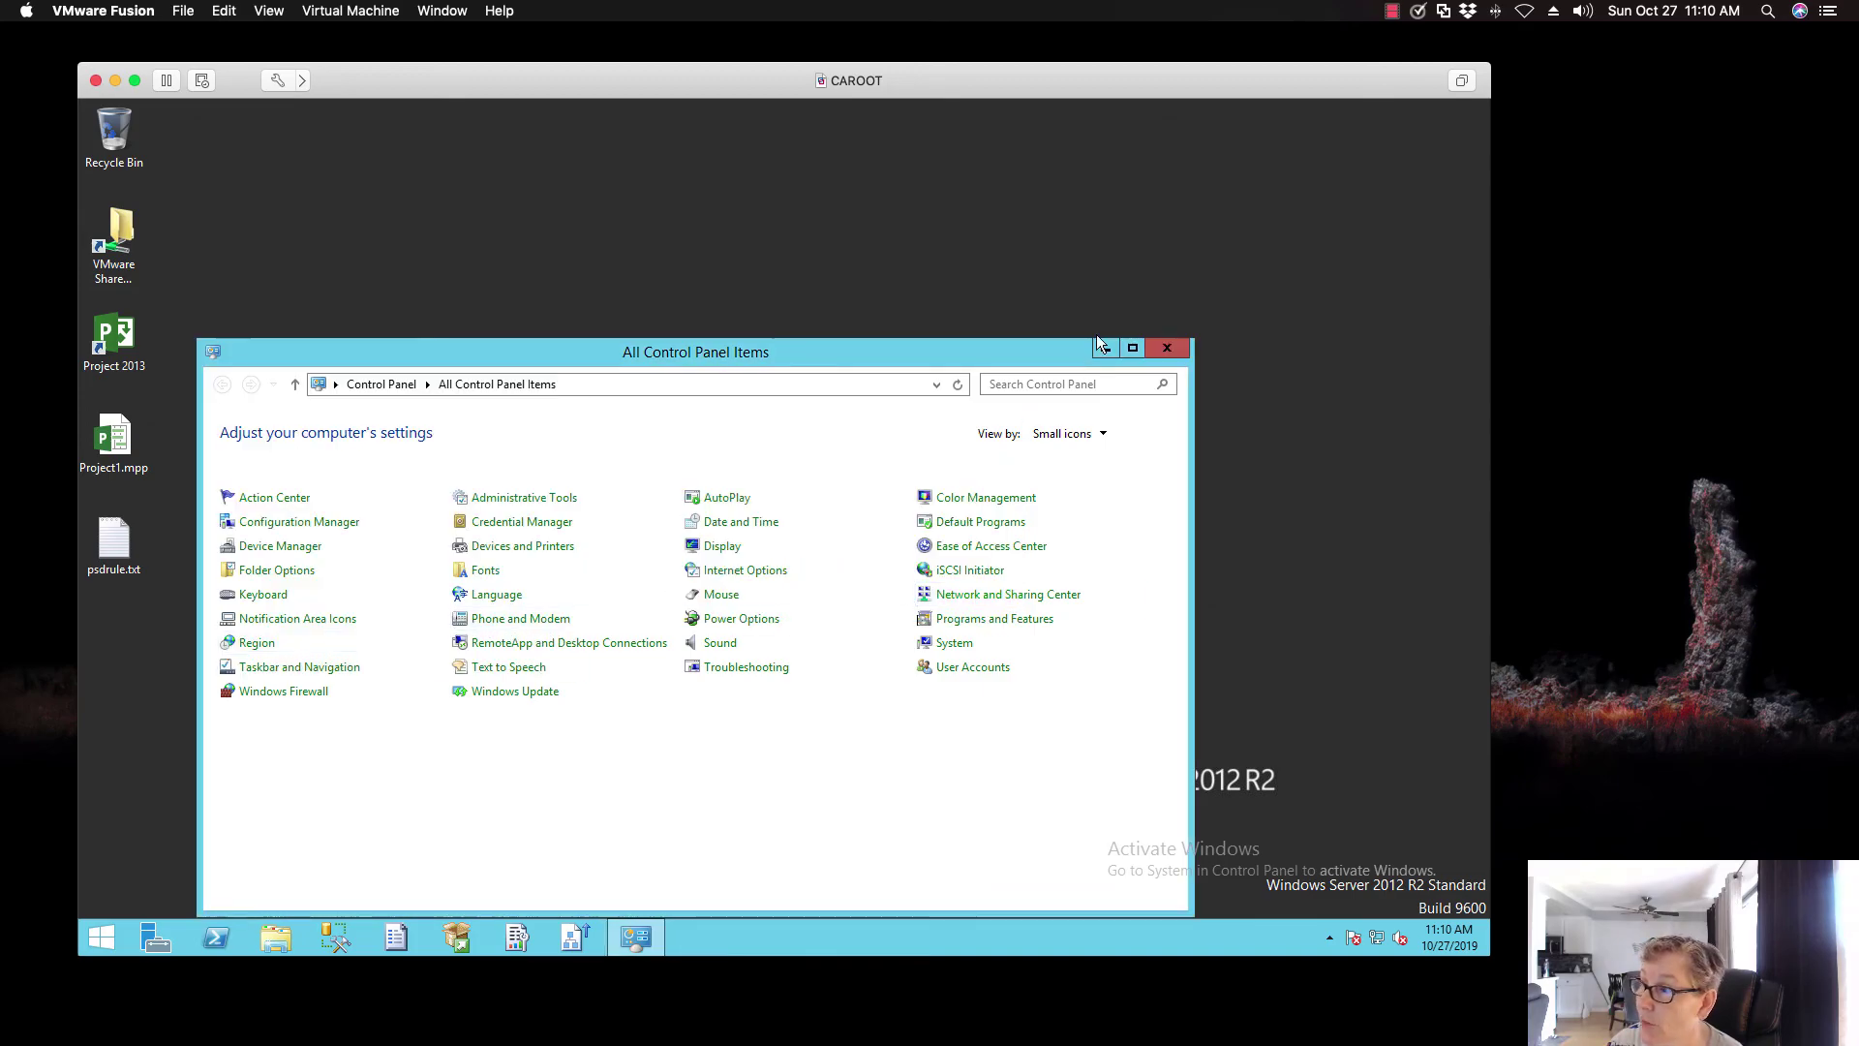
left_click(1168, 351)
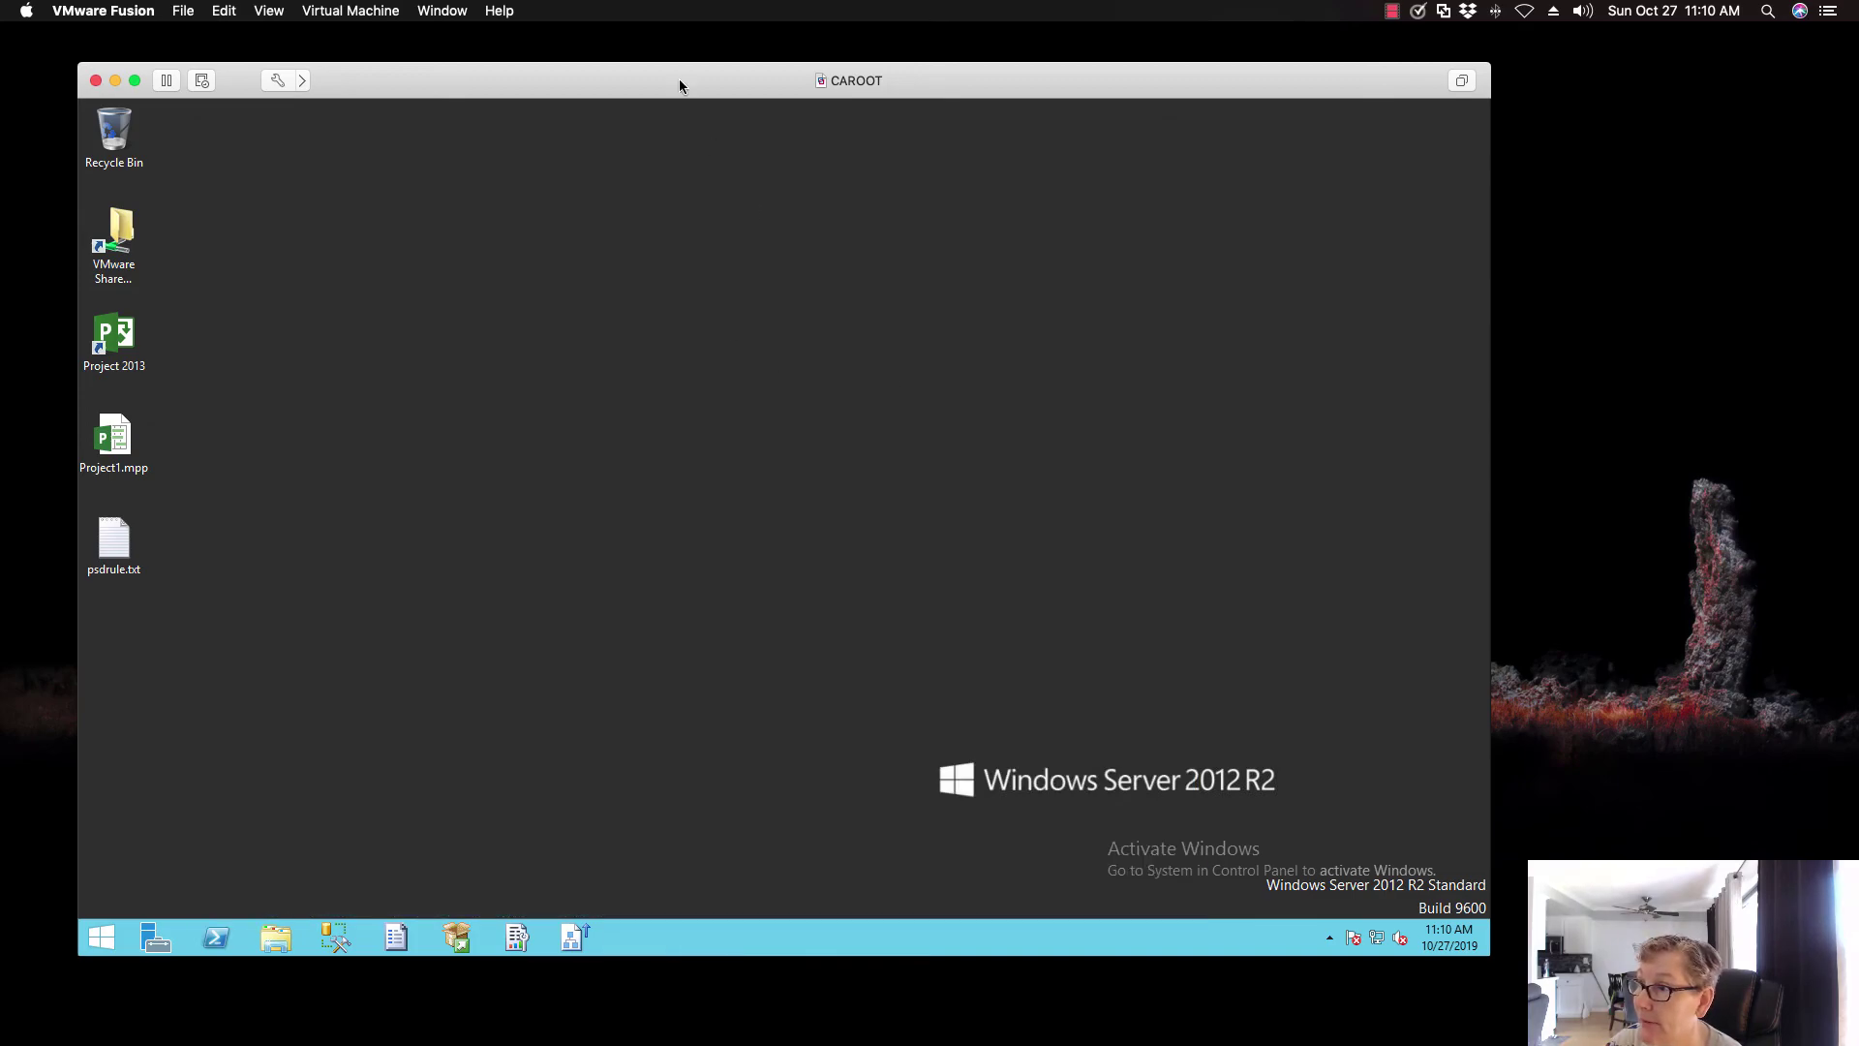
left_click_drag(678, 78, 694, 74)
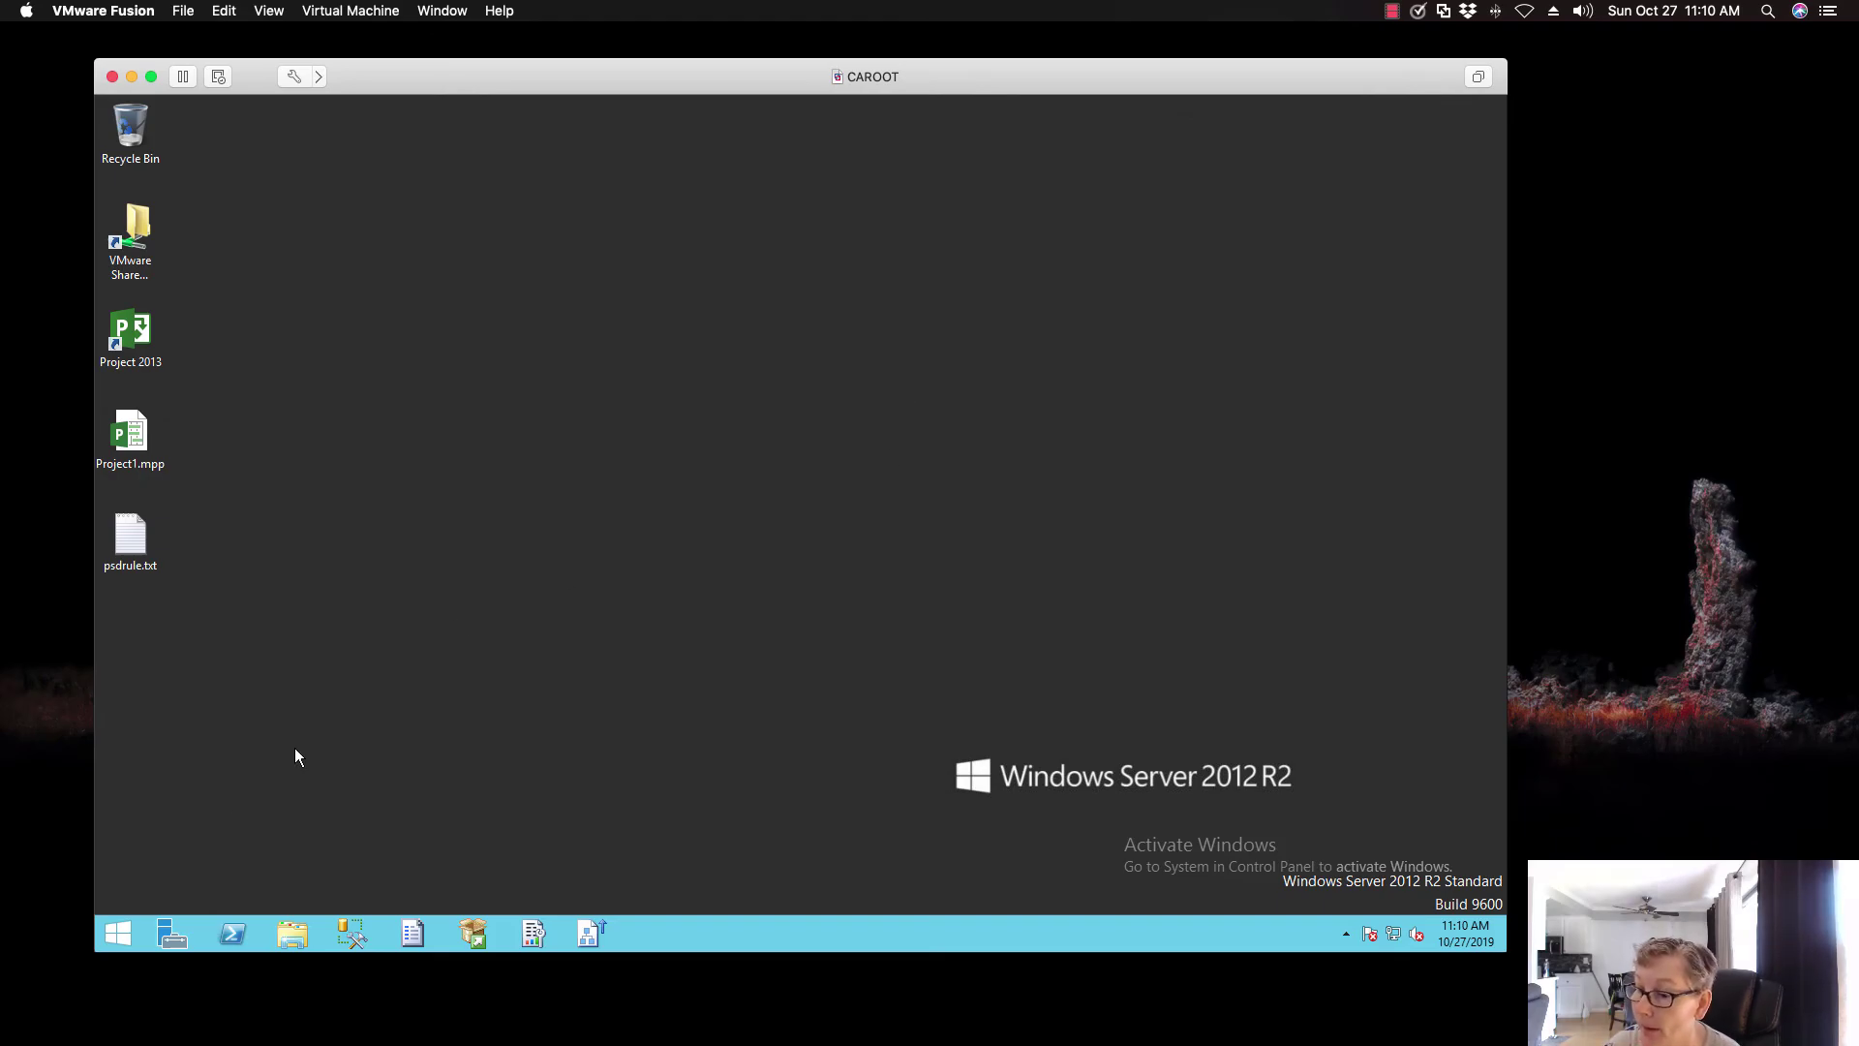
Launch Software Center from the Start screen and list Updates, showing SQL Server 2012 SP4 (KB4018073)
left_click(117, 933)
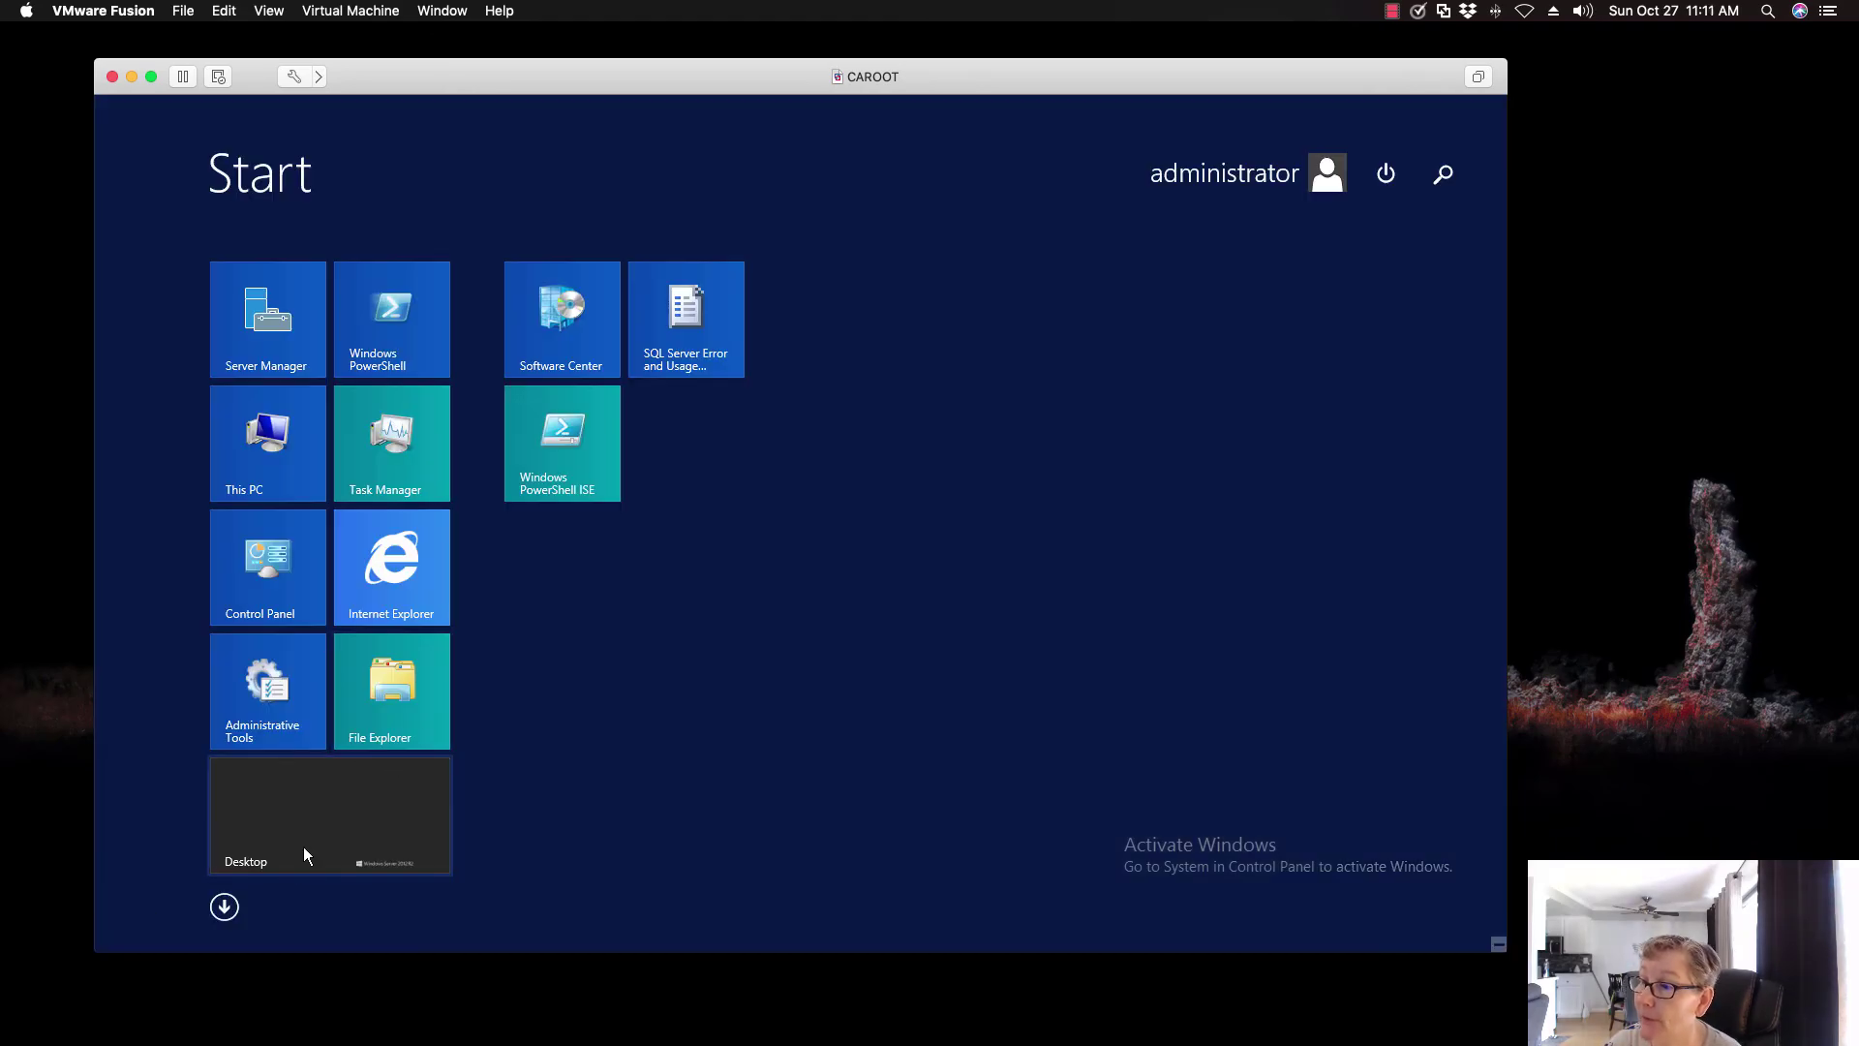
left_click(581, 340)
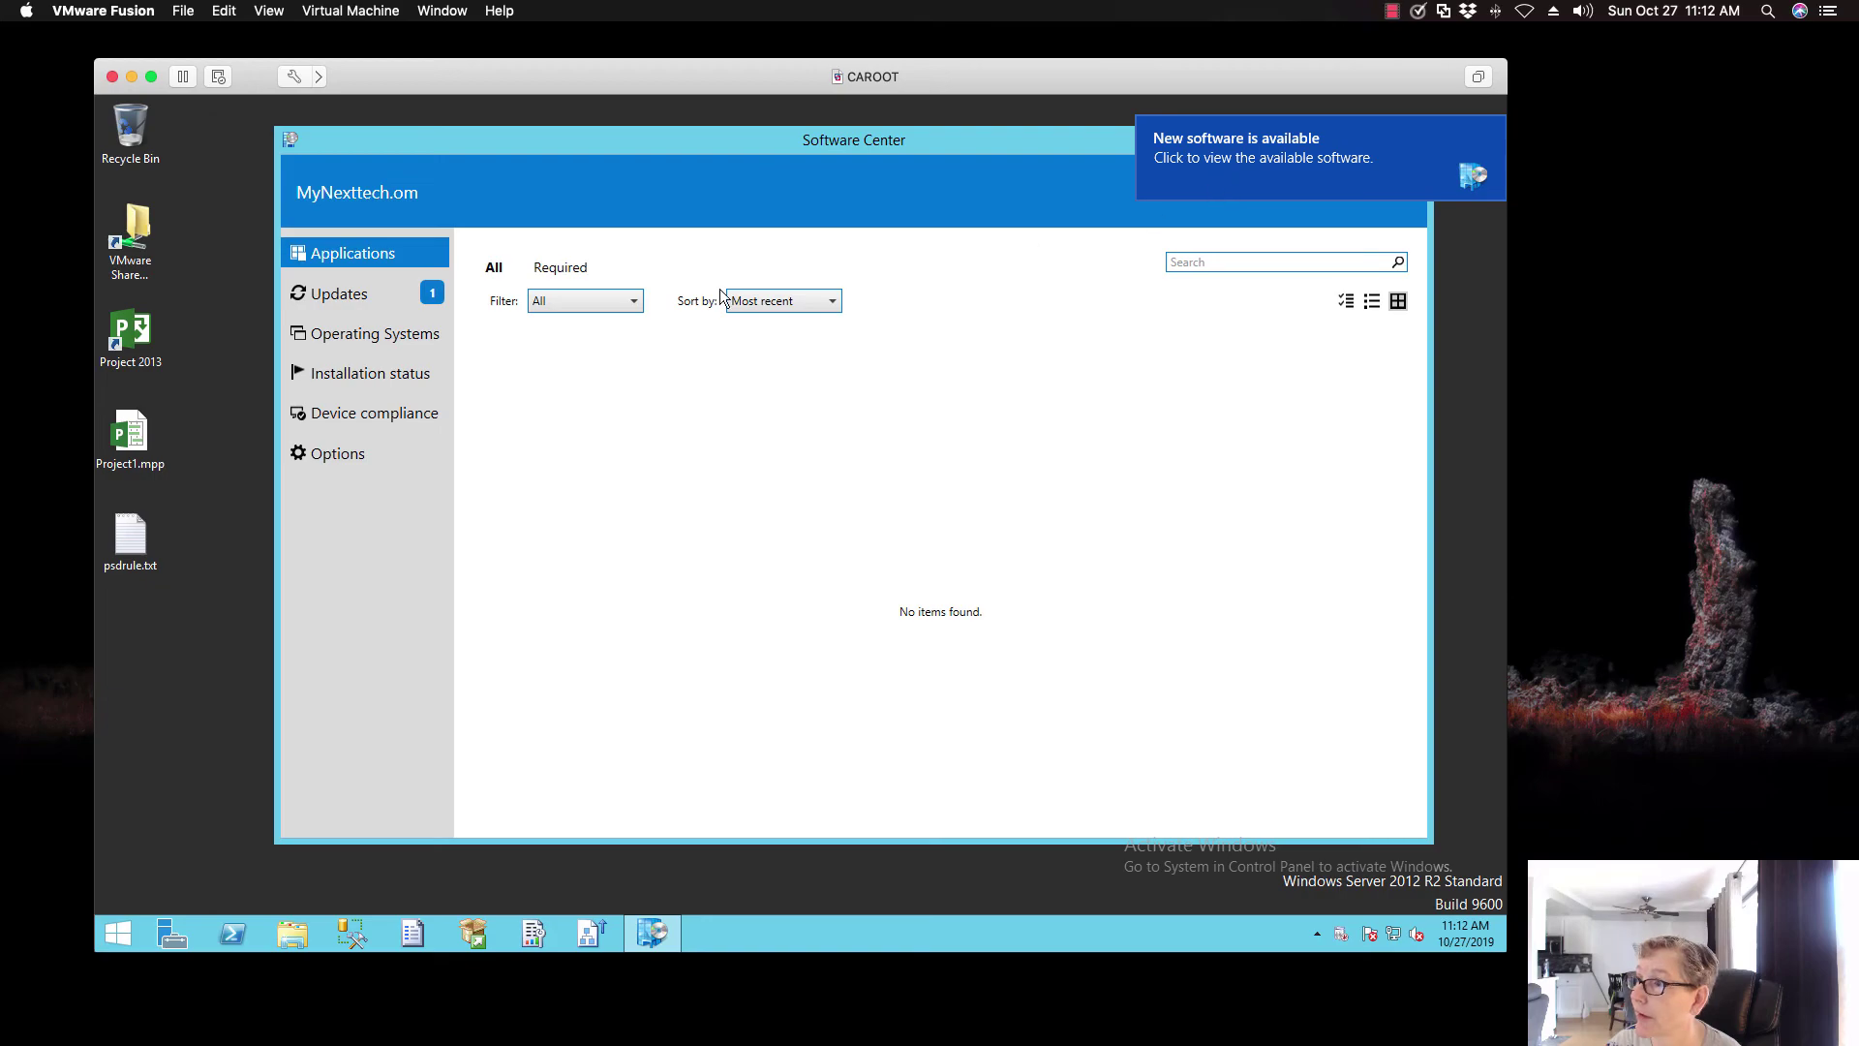
left_click(374, 294)
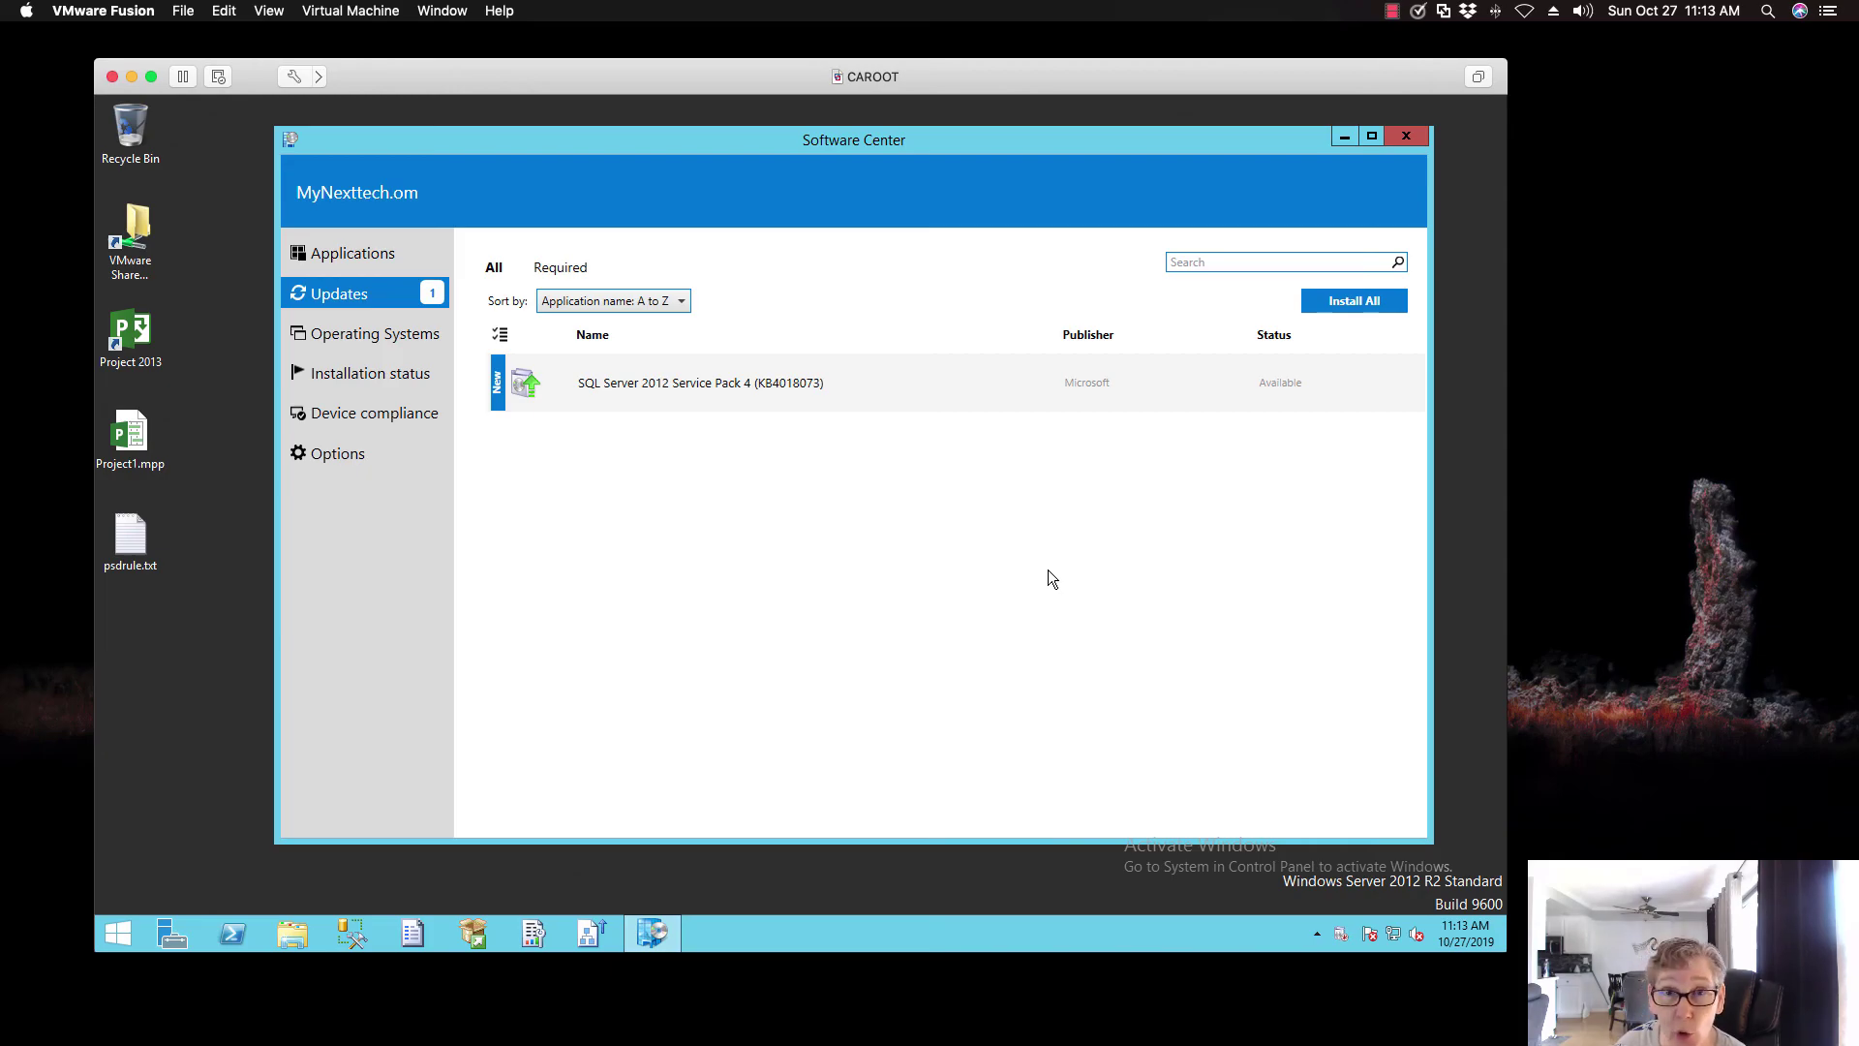
Install SQL Server 2012 Service Pack 4 and follow its download under Installation status
left_click(718, 383)
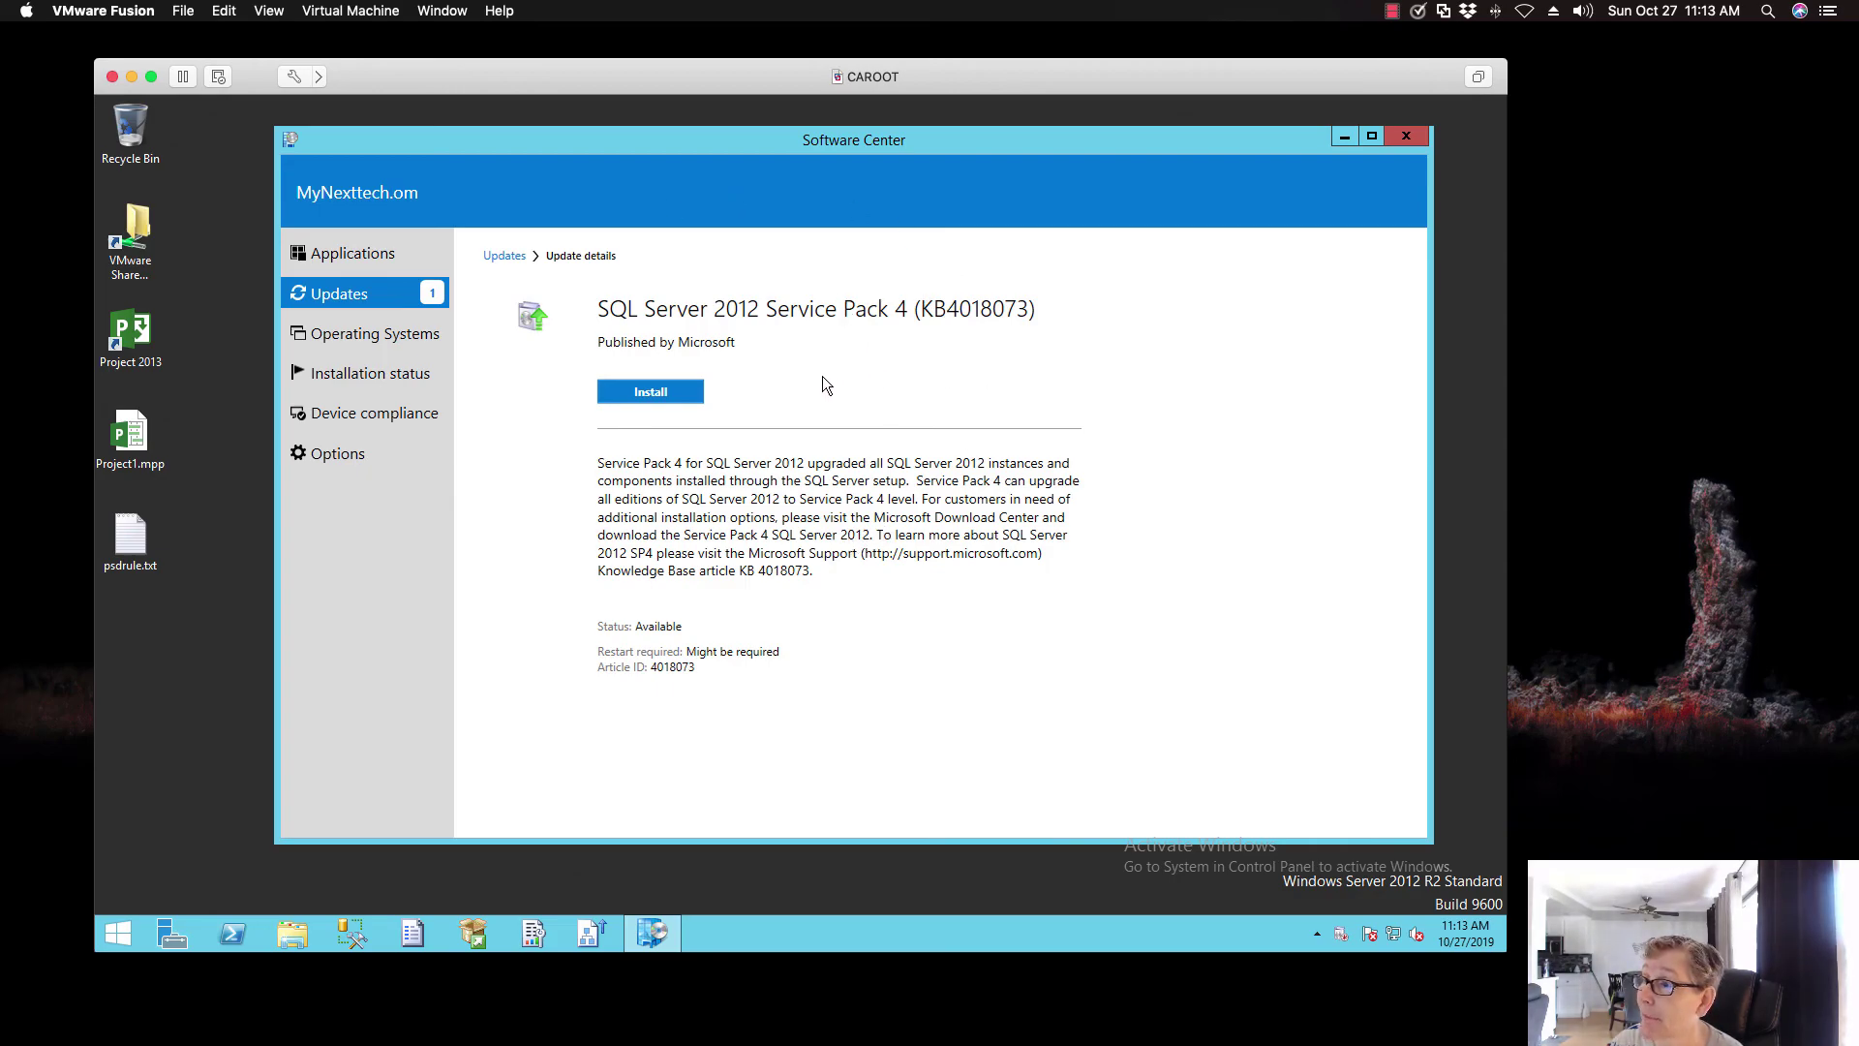
left_click(651, 391)
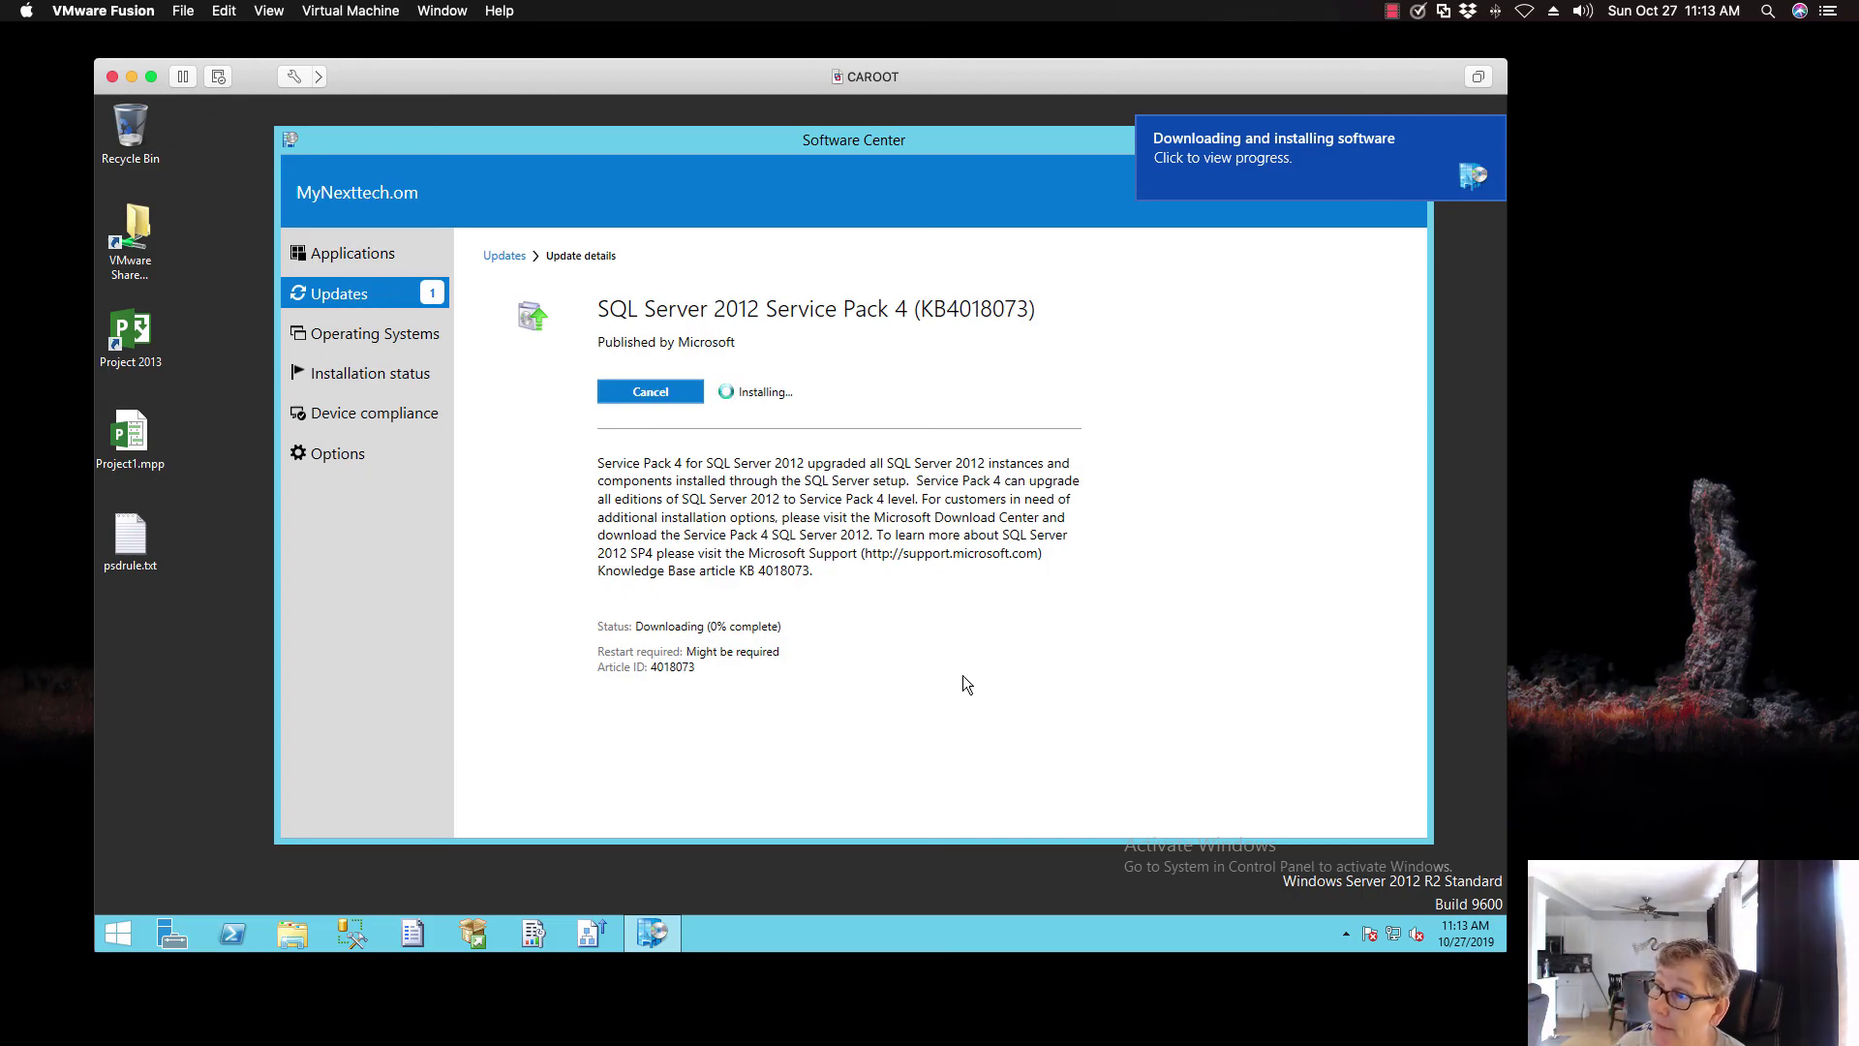
left_click(392, 377)
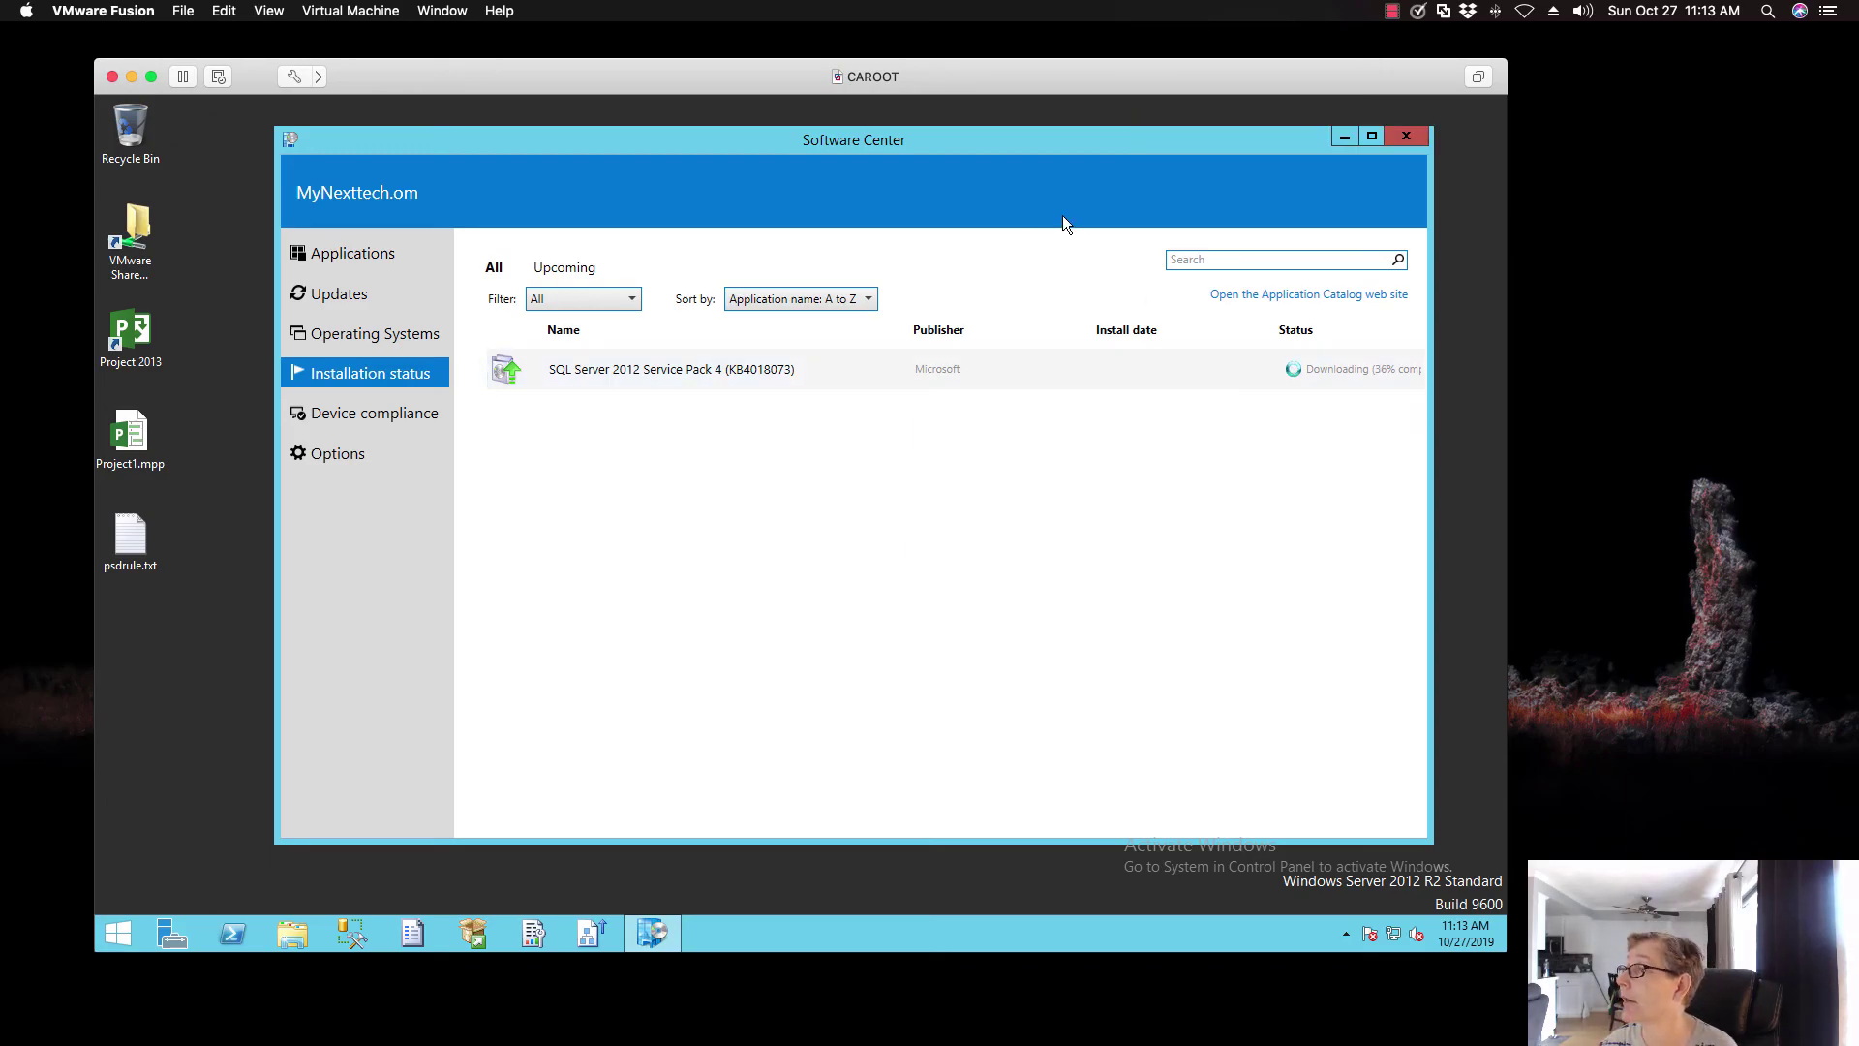
left_click_drag(996, 142, 863, 144)
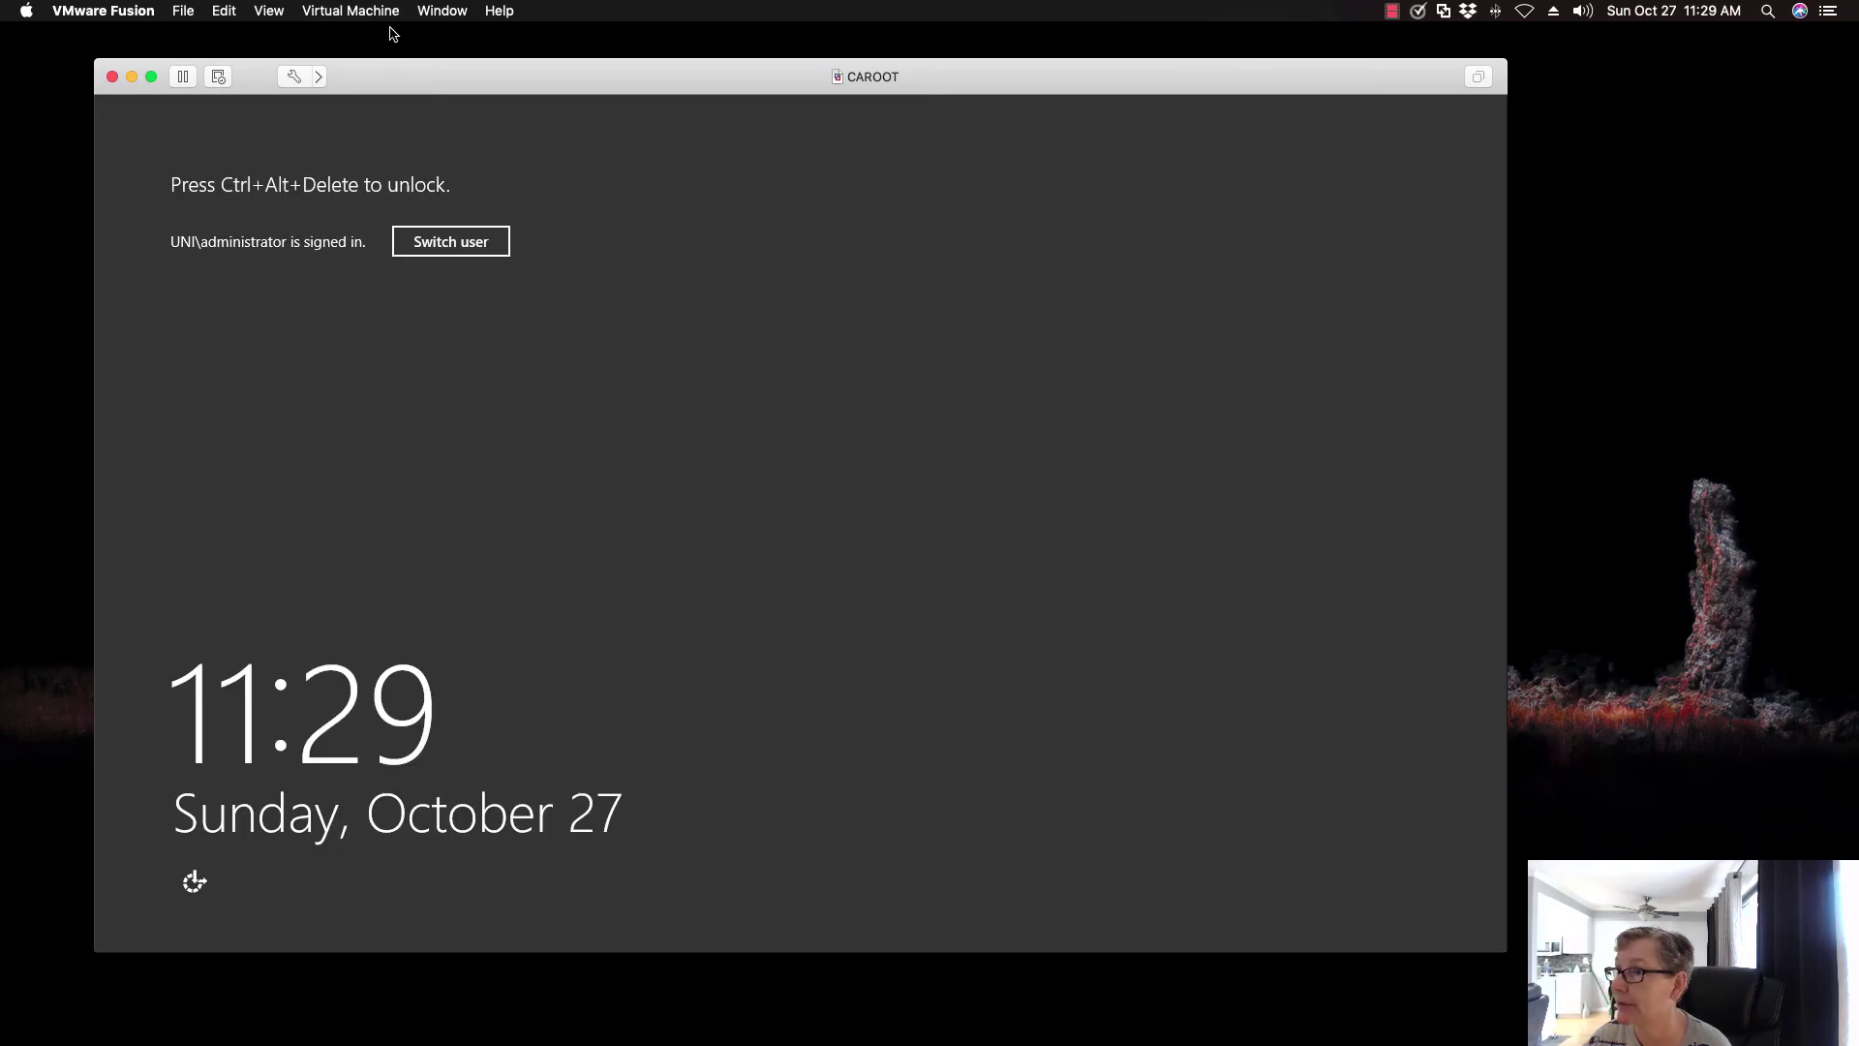
Unlock the client VM with Ctrl-Alt-Del and the account password
left_click(368, 11)
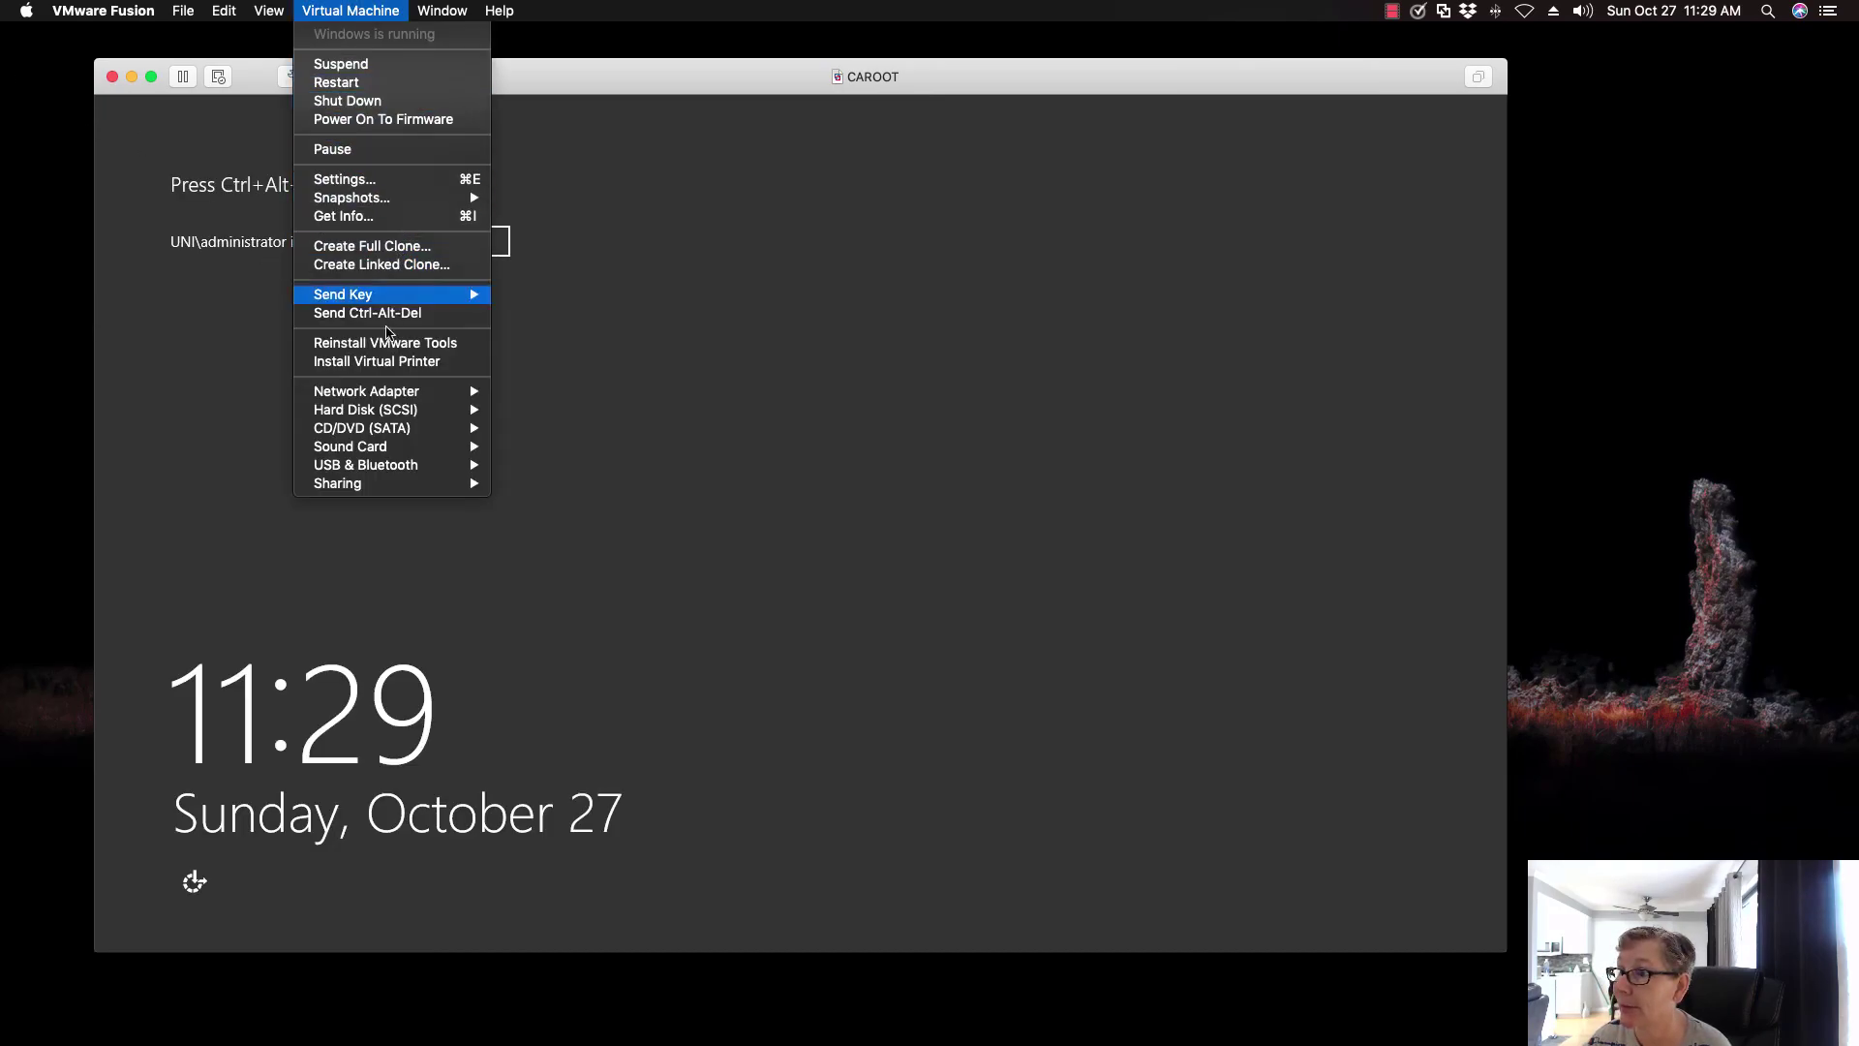
left_click(368, 313)
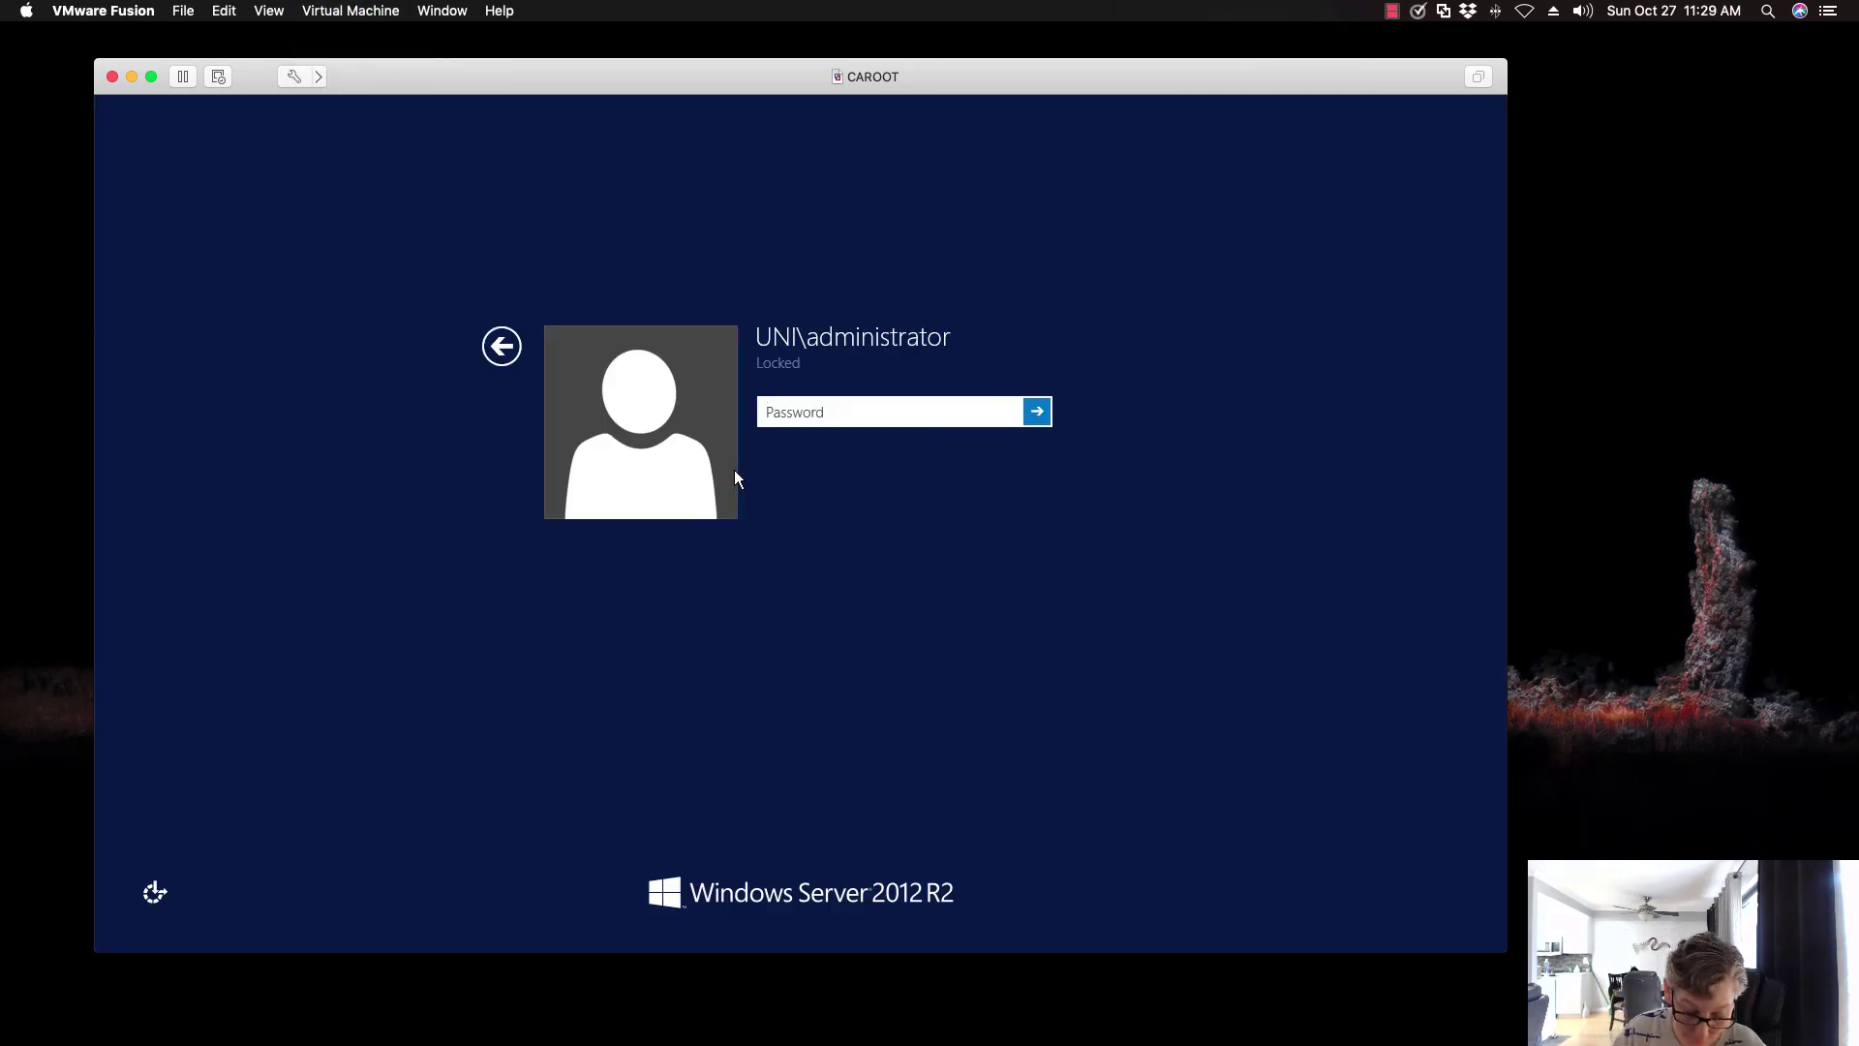
type("********")
key("Return")
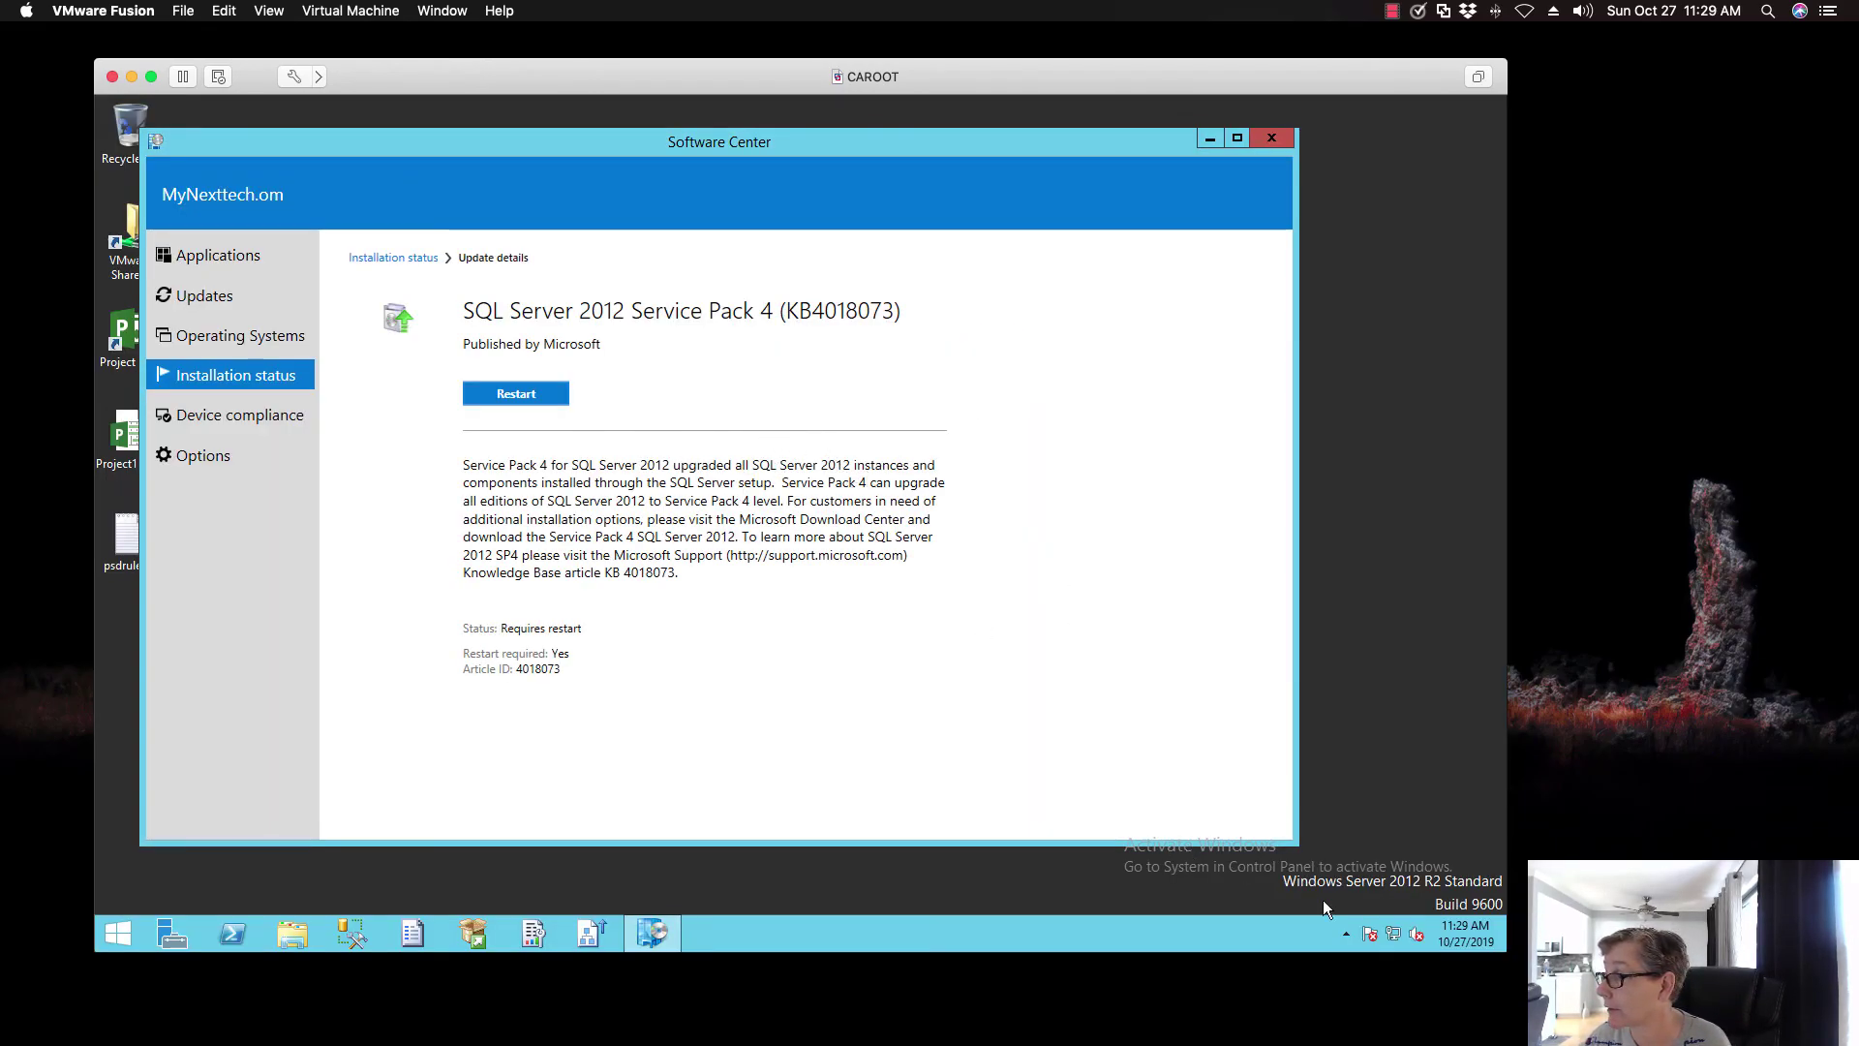
Close Software Center and accept its restart prompt so CAROOT reboots to Server Manager
left_click(1346, 934)
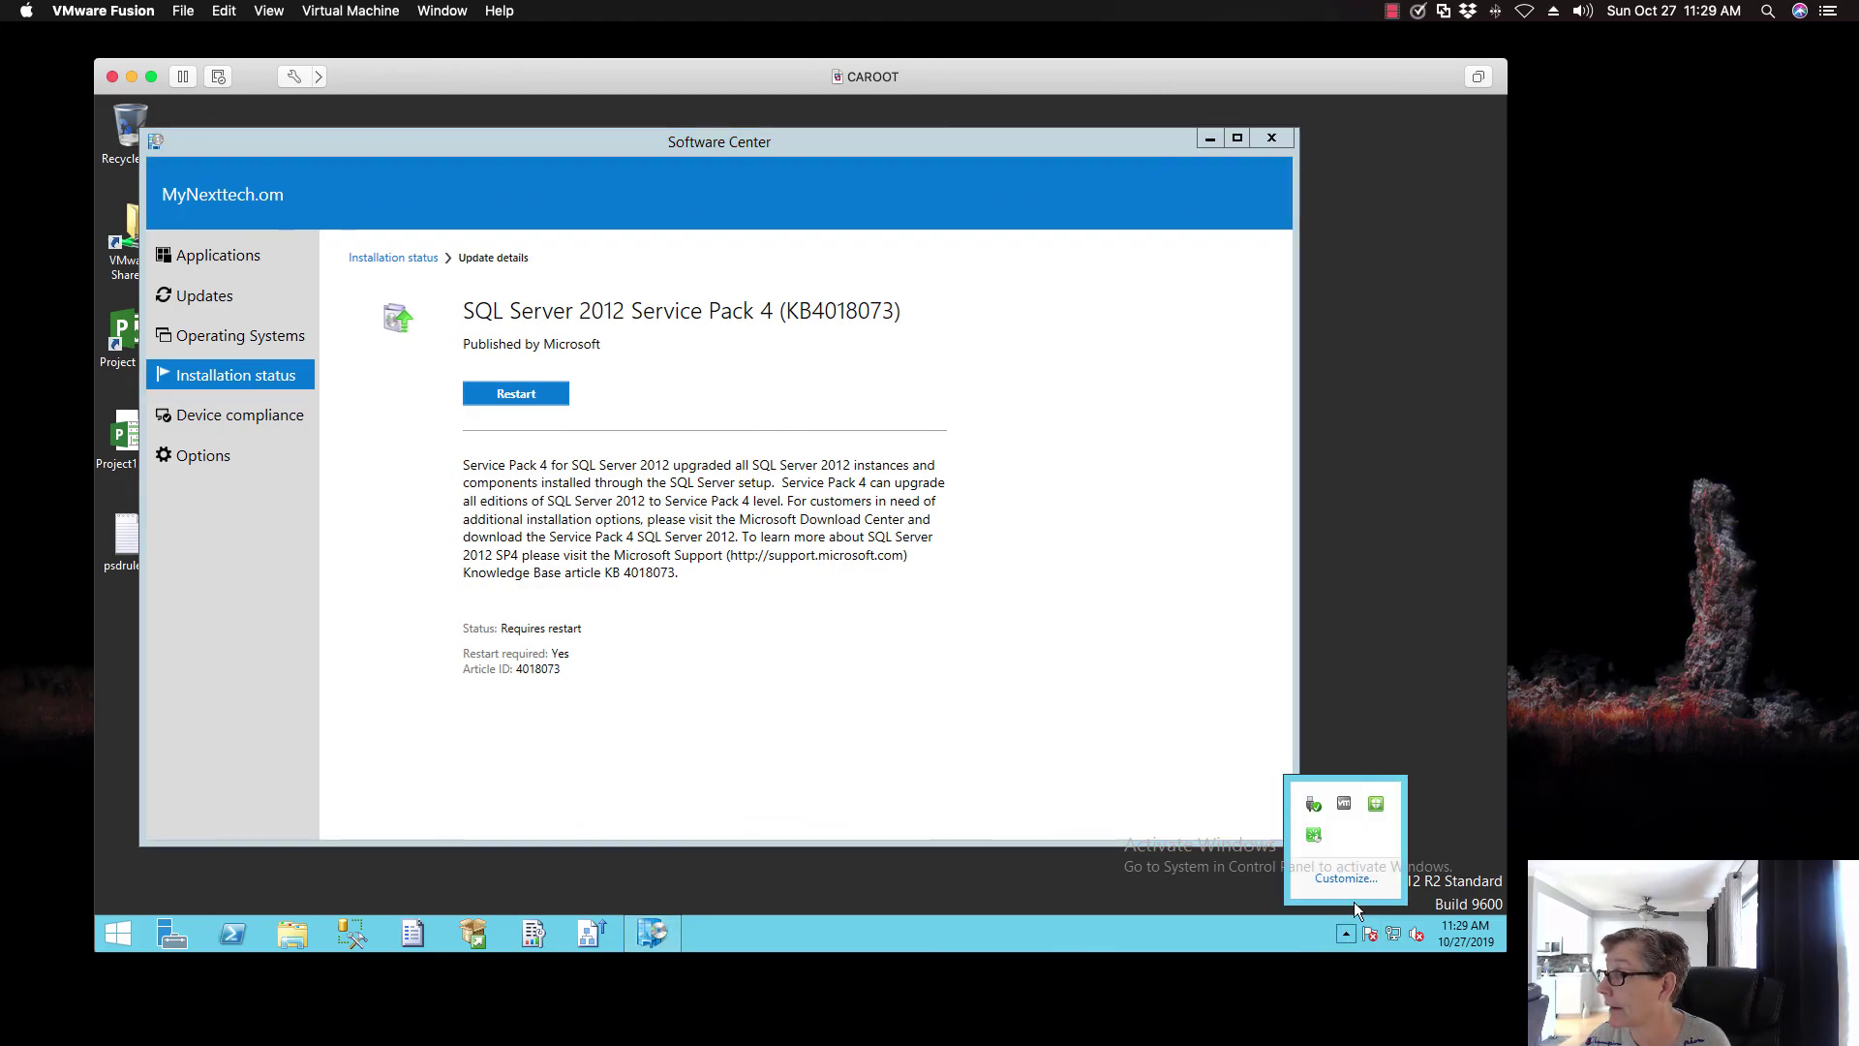
right_click(1315, 833)
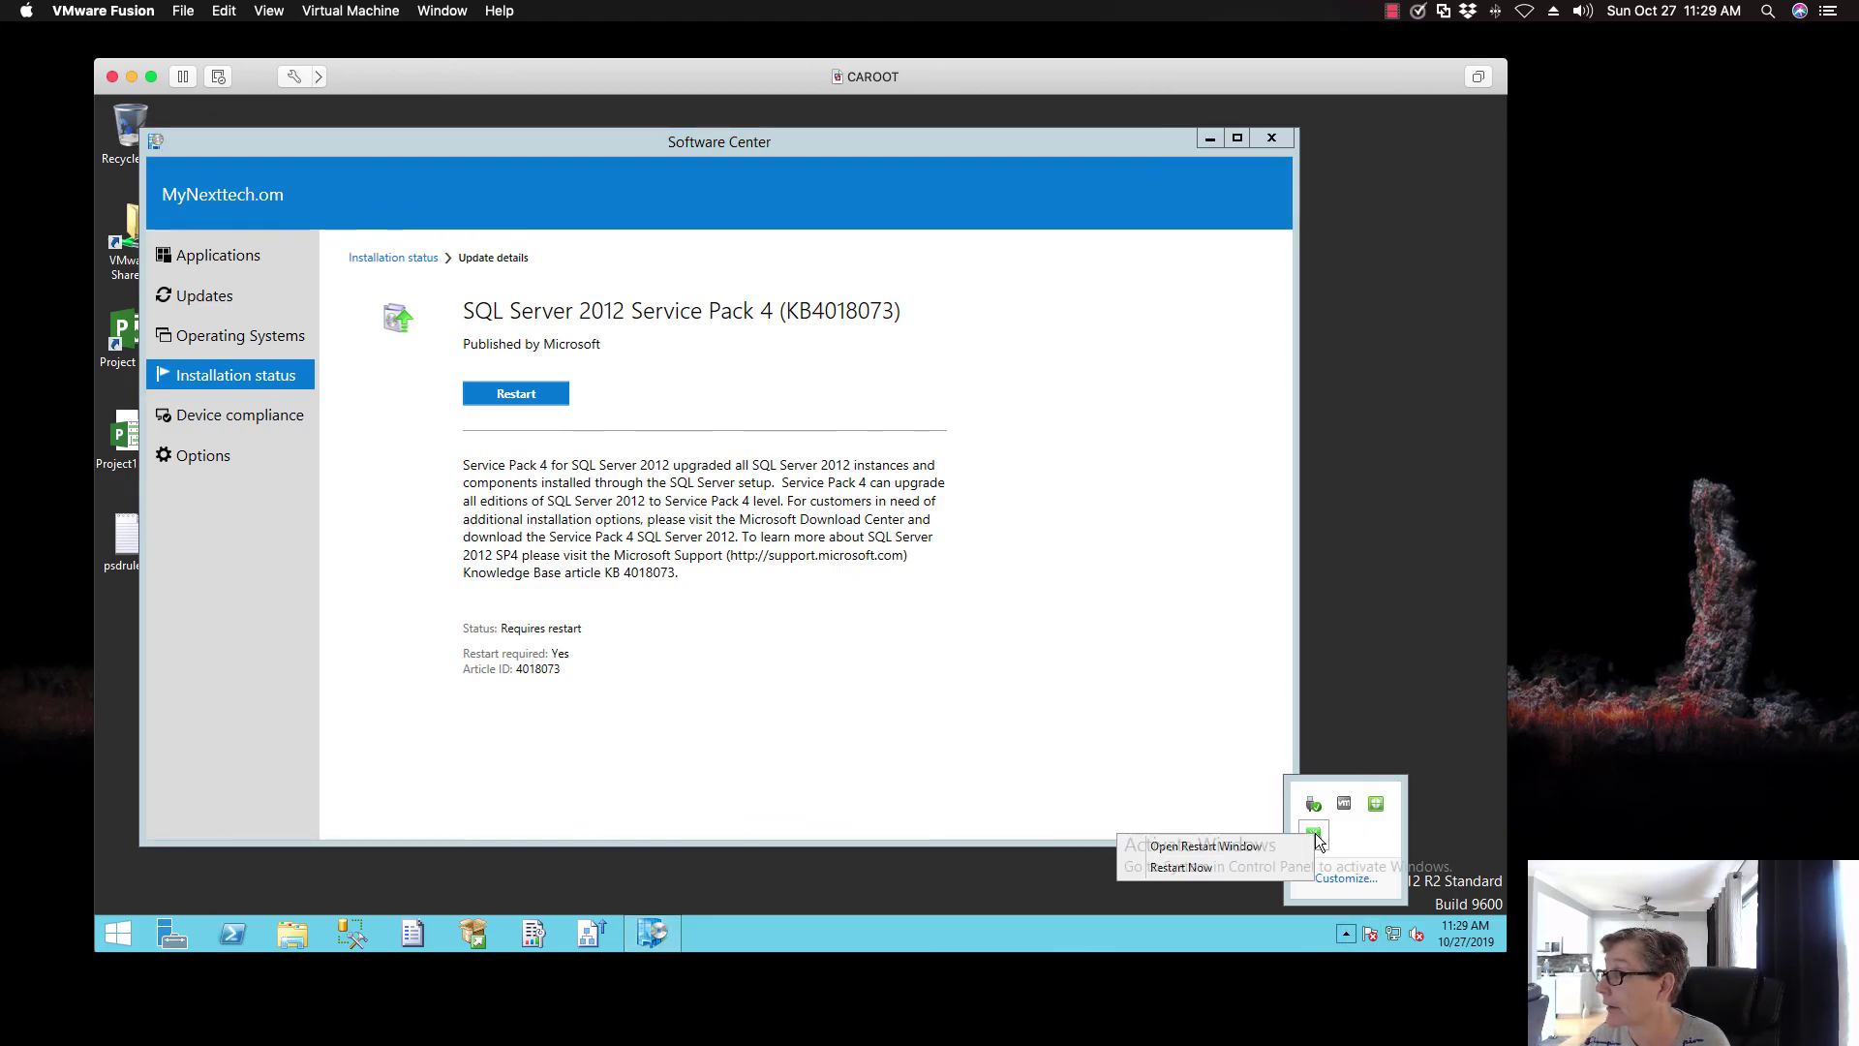
left_click(1234, 867)
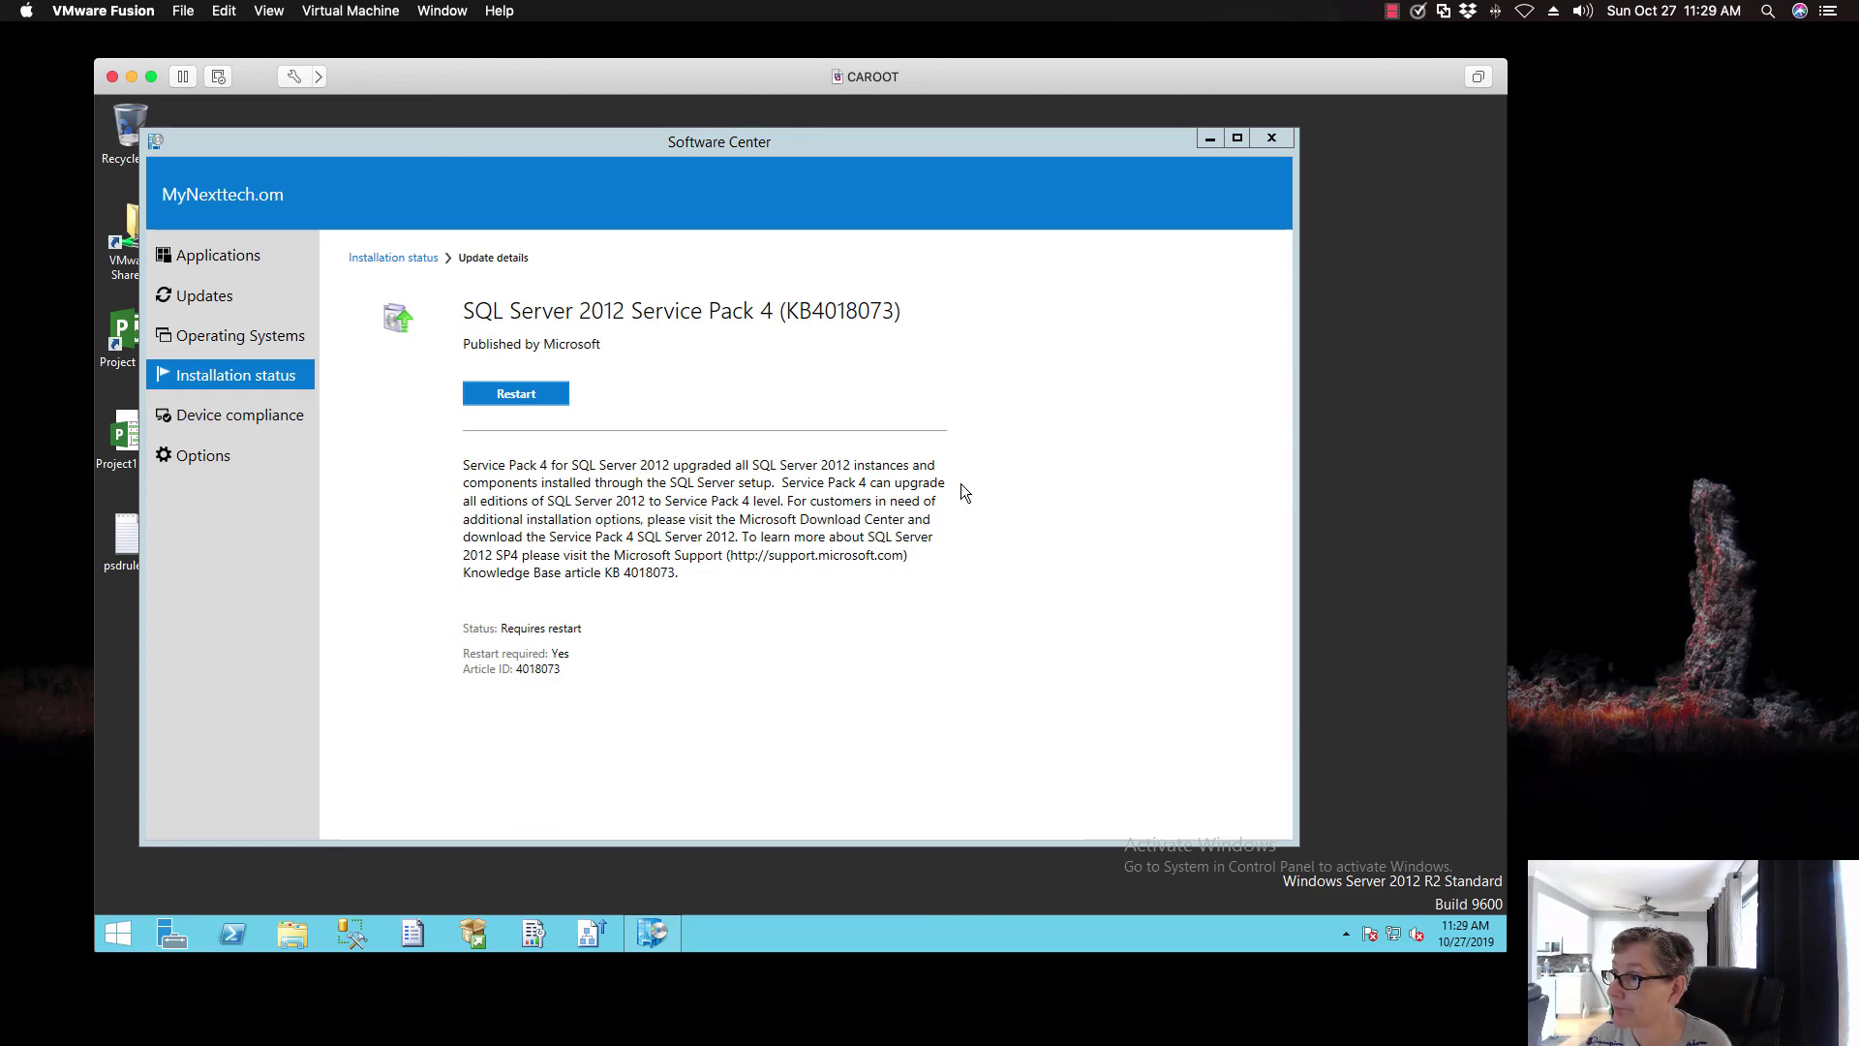
left_click(1272, 139)
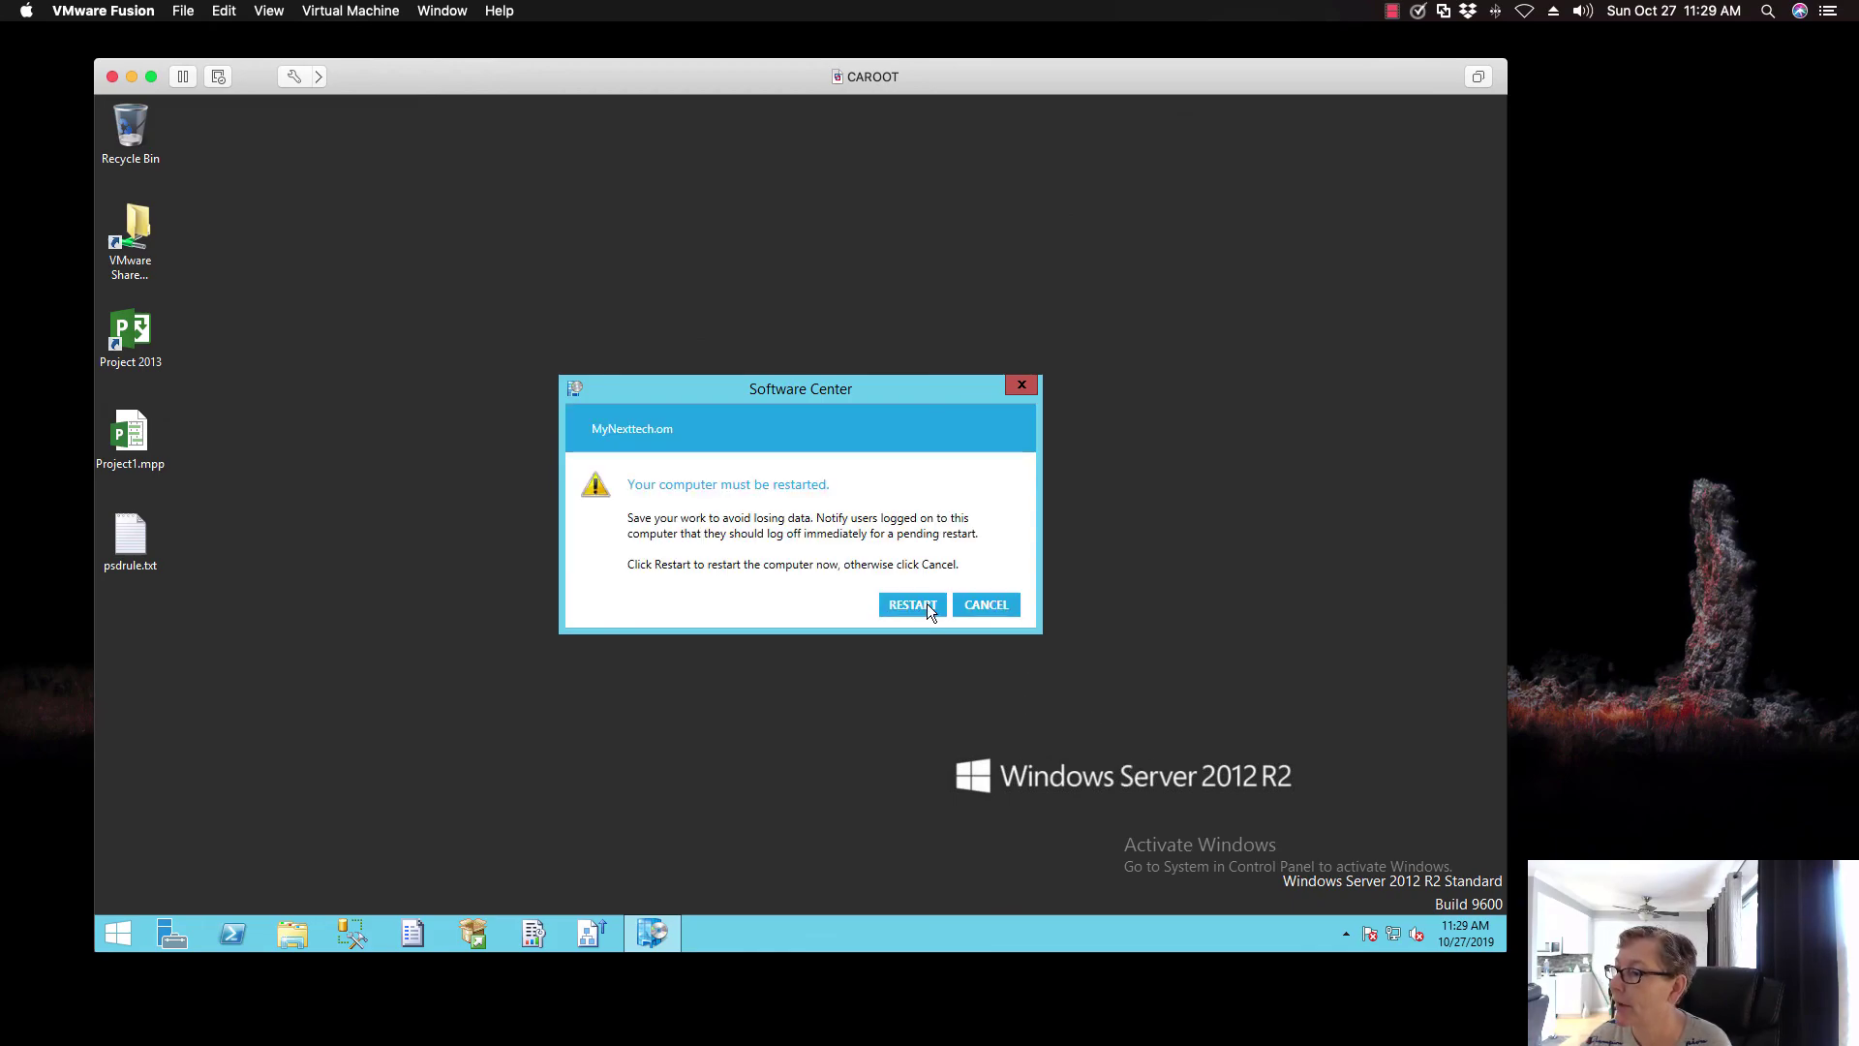
key("Return")
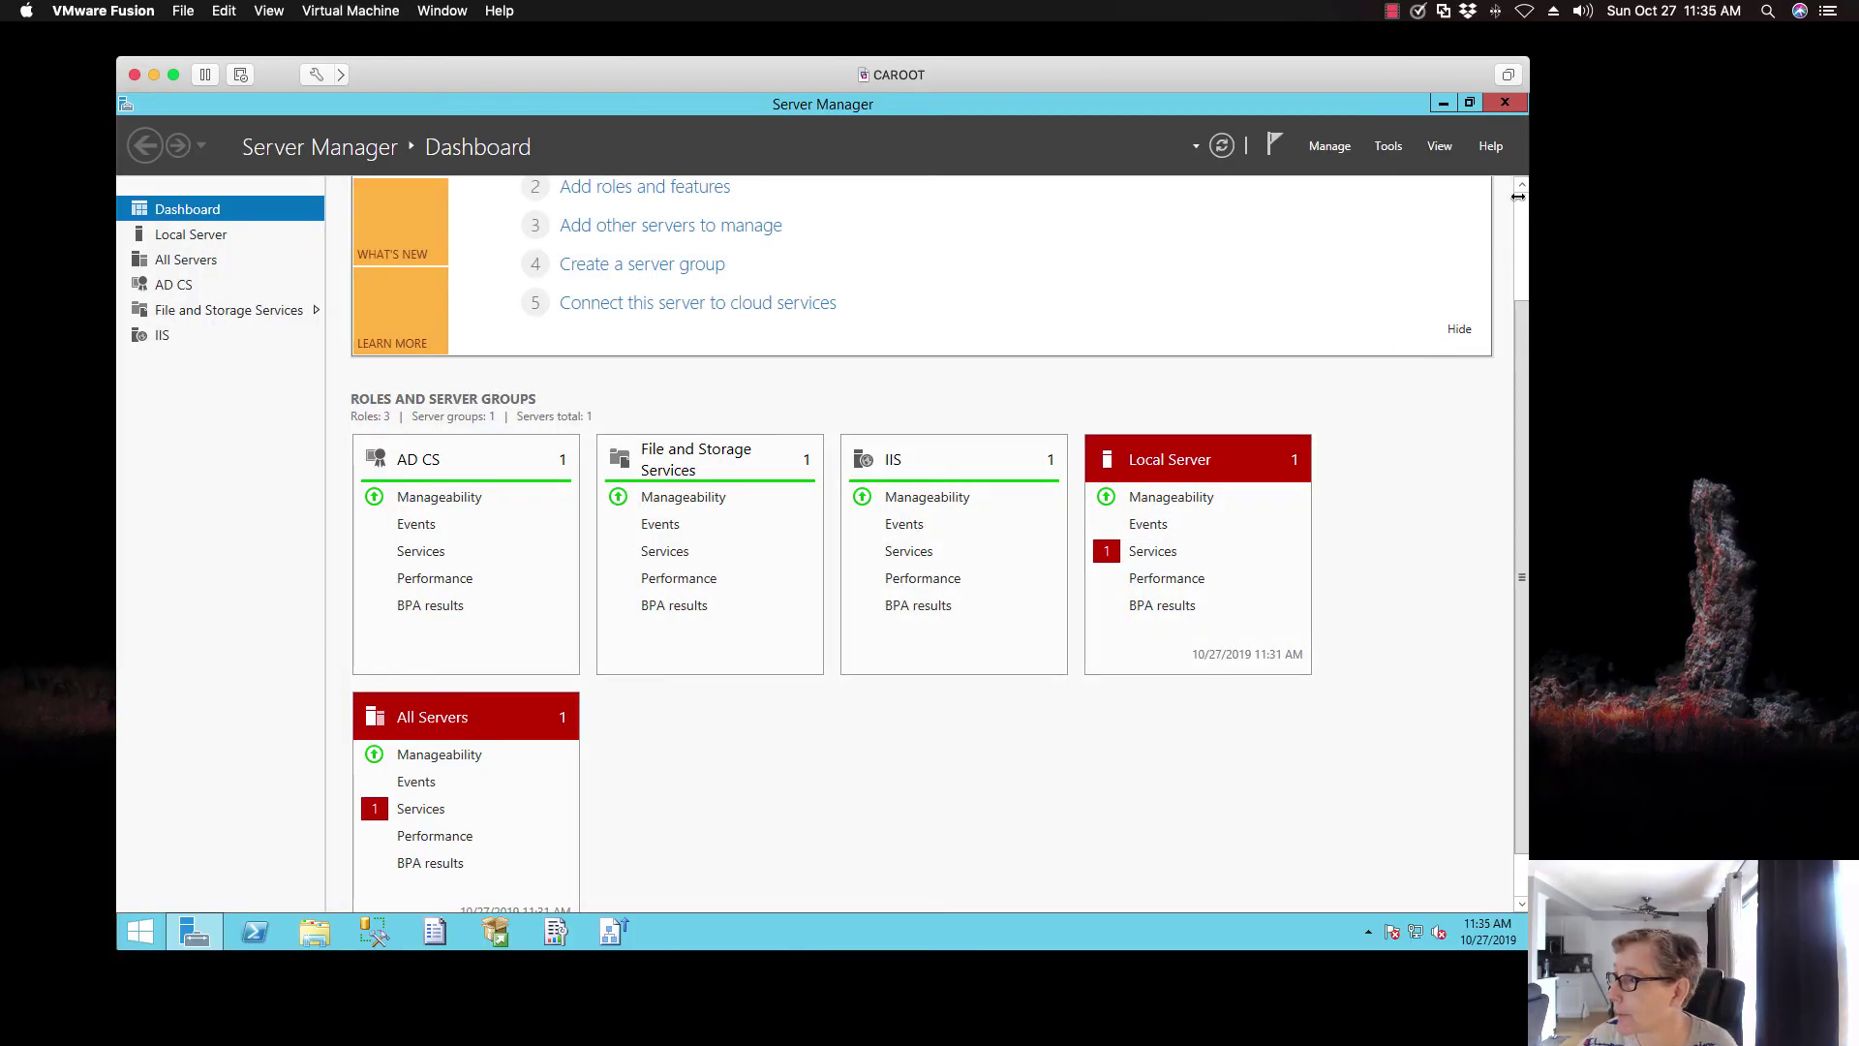
Close Server Manager, launch SSMS, and connect to the CAROOT database engine
left_click(1506, 102)
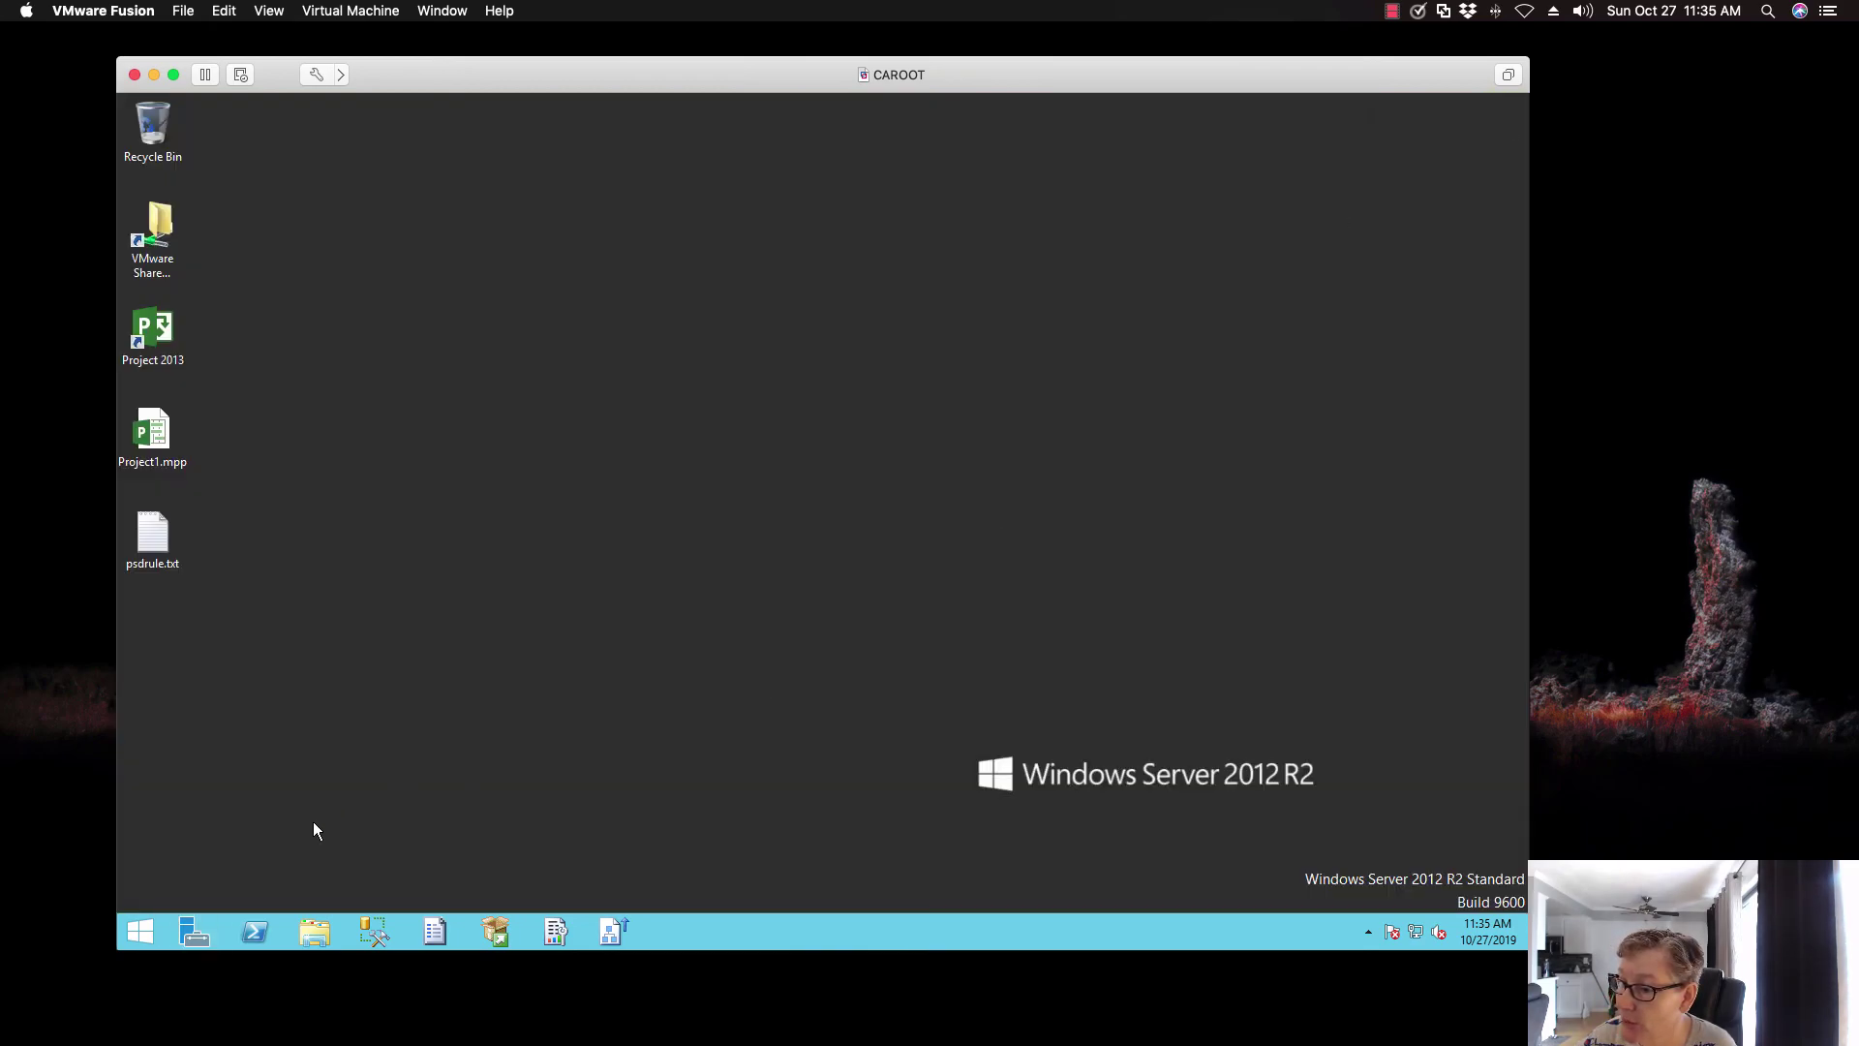
left_click(392, 926)
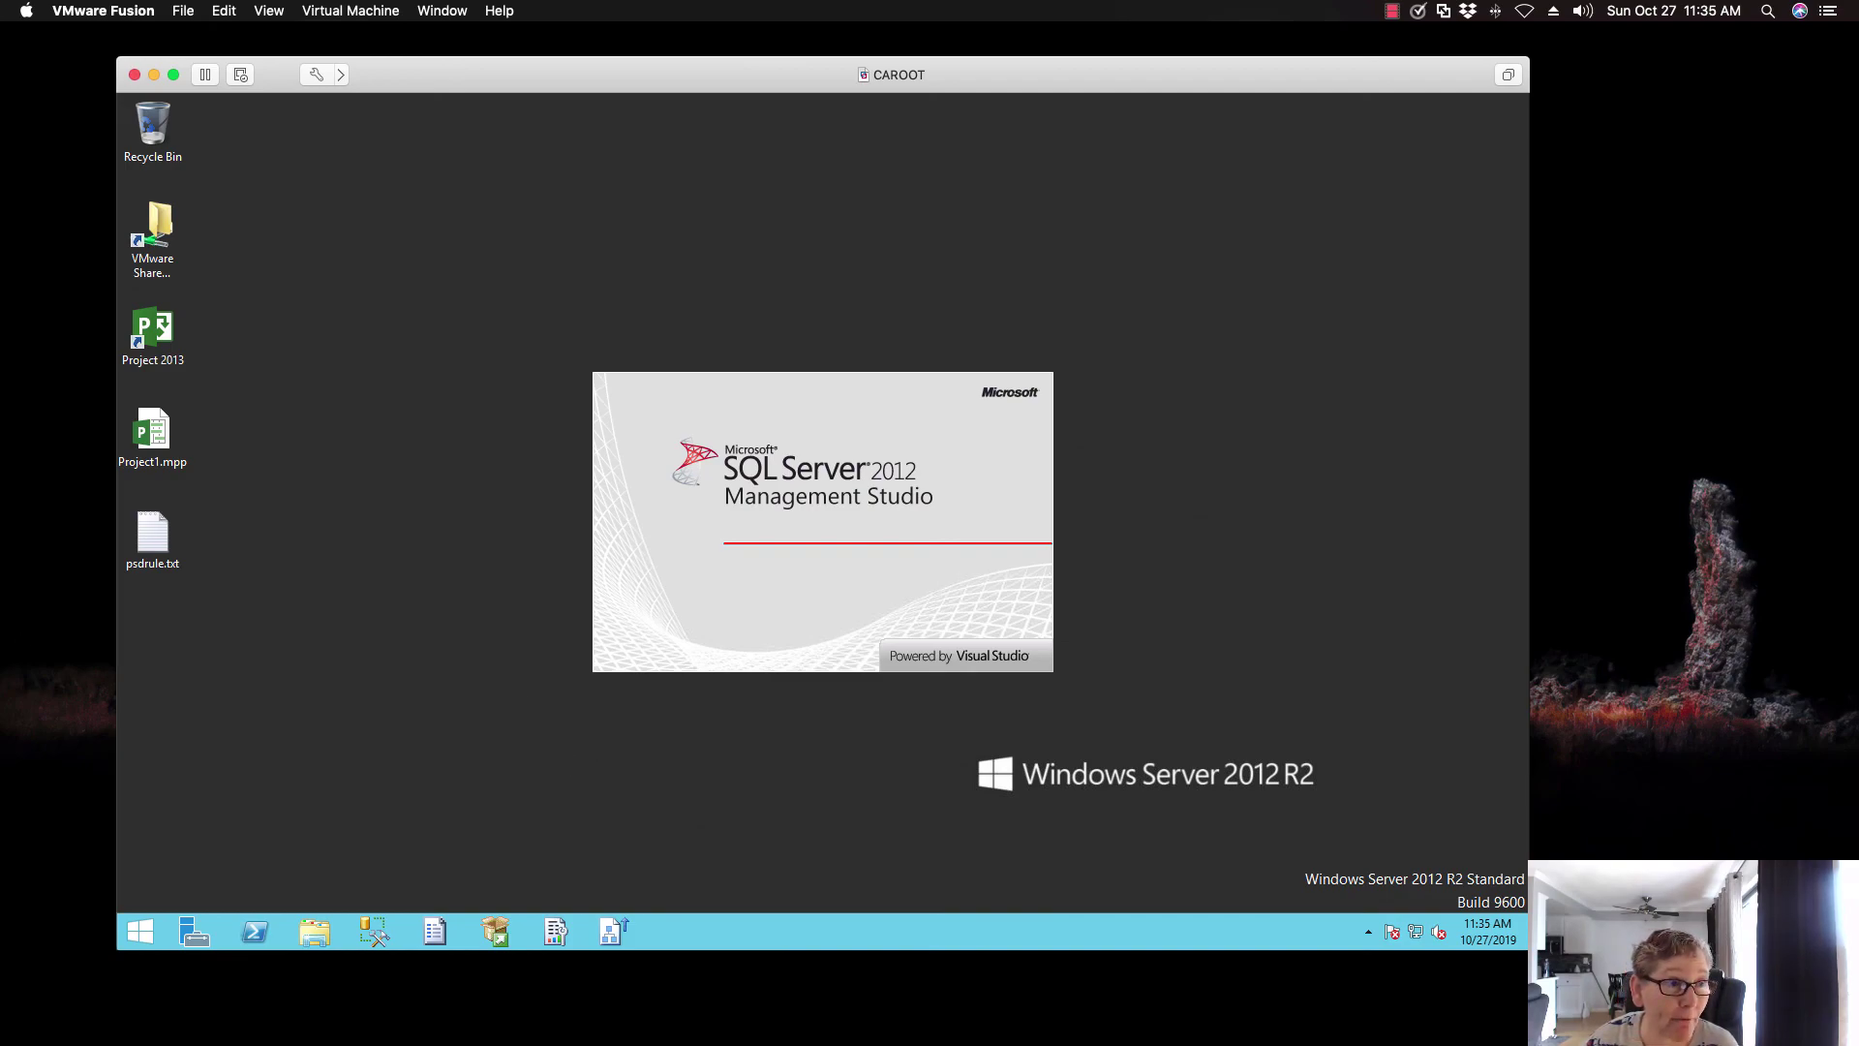
key("super+Tab")
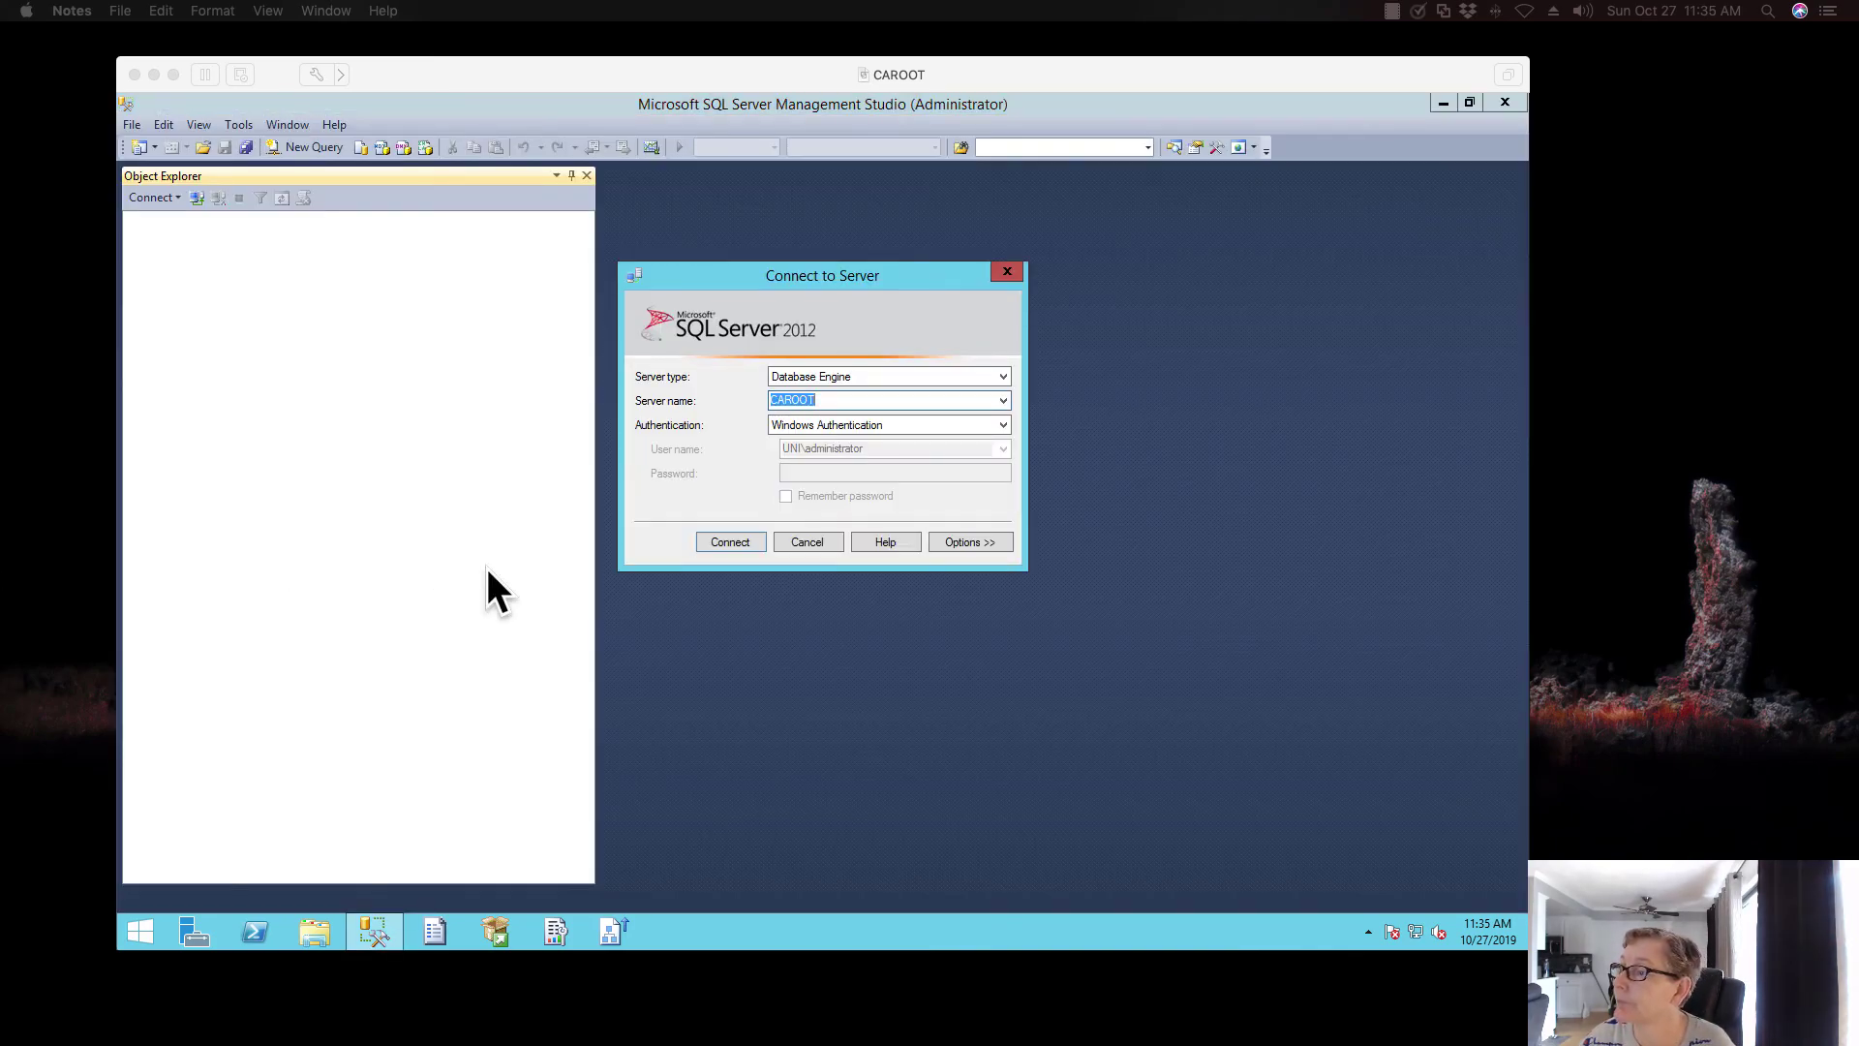
left_click(748, 557)
left_click(730, 543)
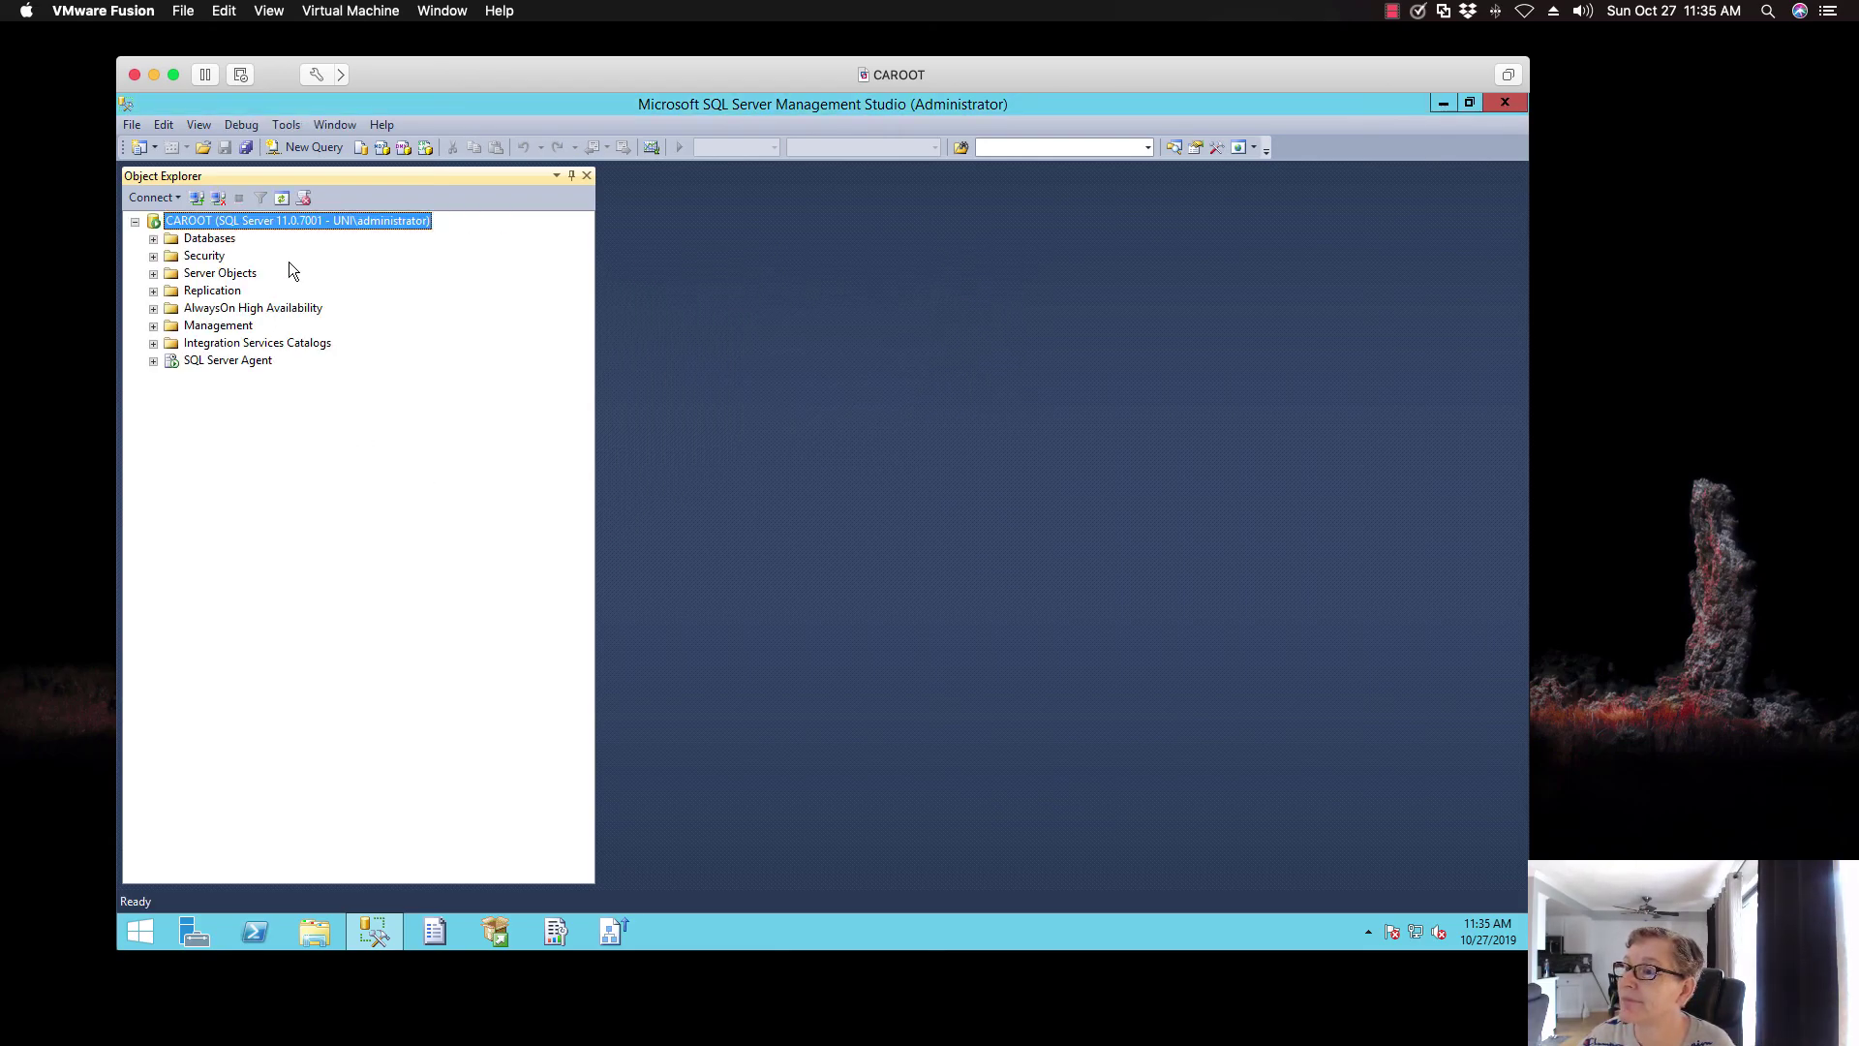
Confirm CAROOT's version is 11.0.7001.0 in server properties, then expand Databases
right_click(269, 219)
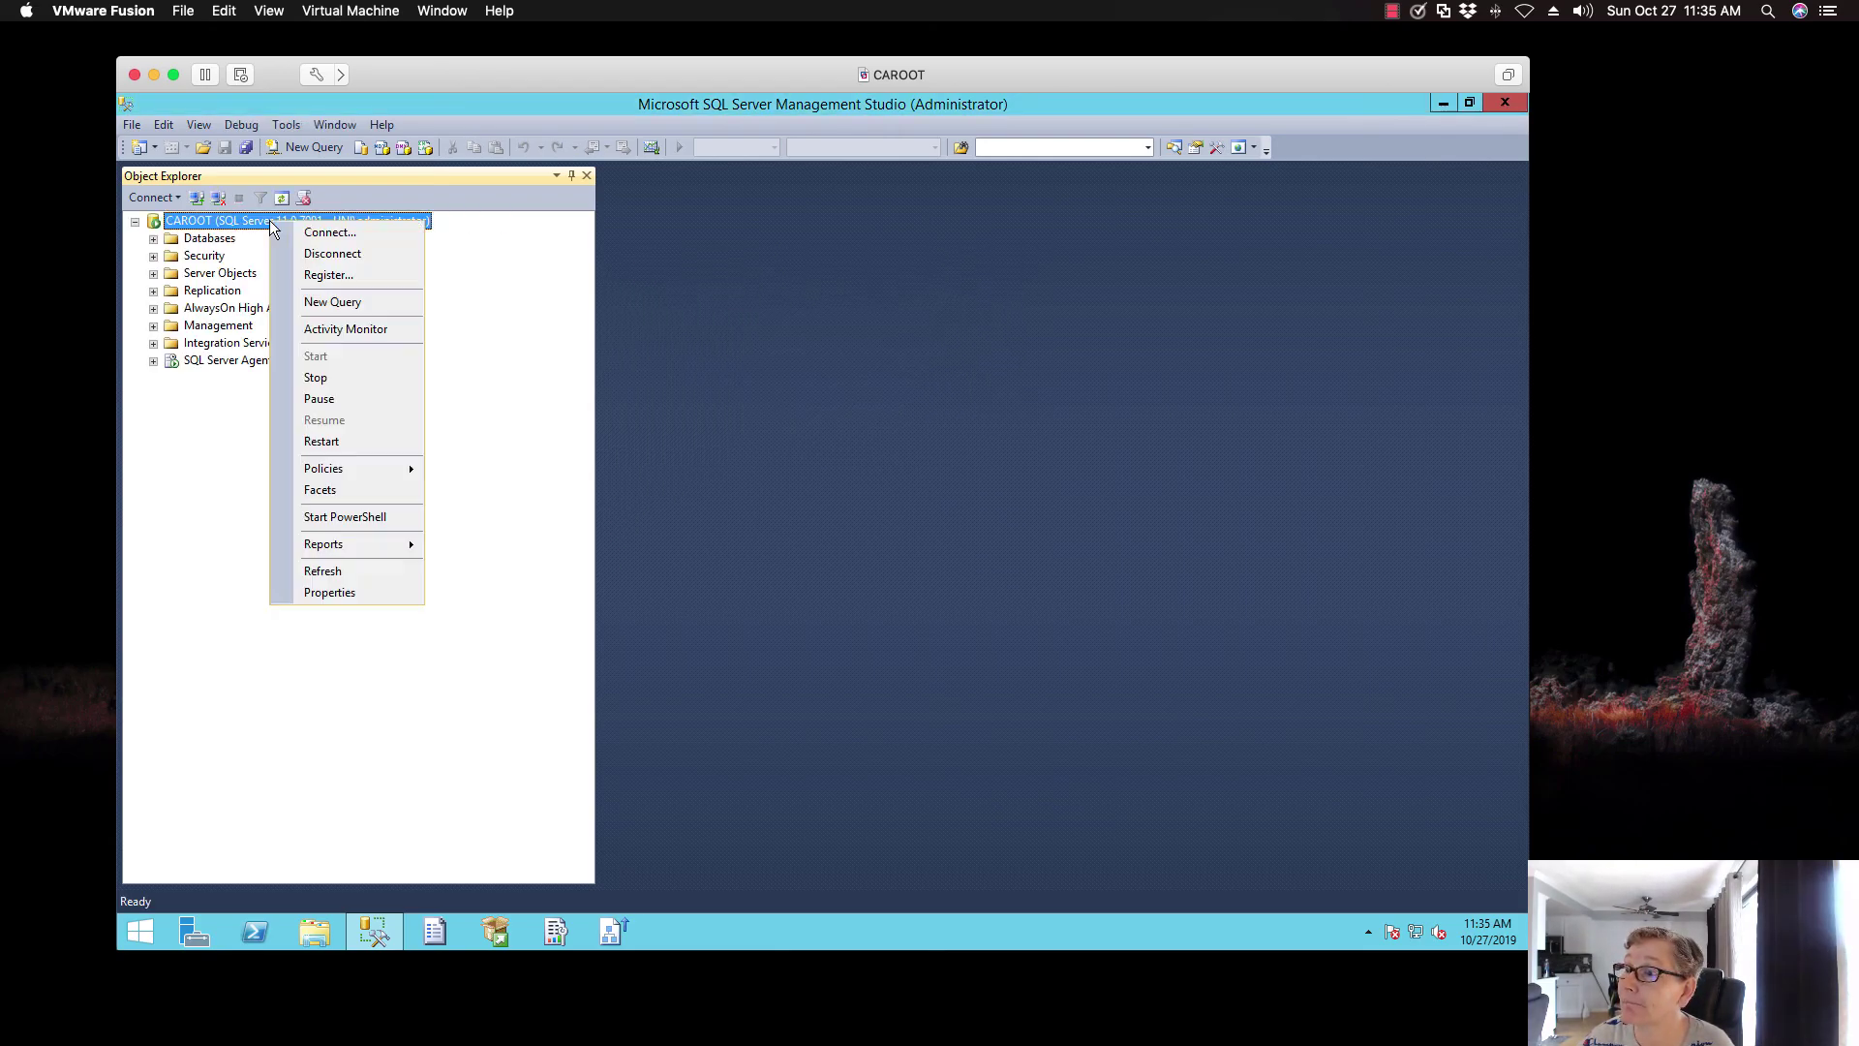
left_click(310, 592)
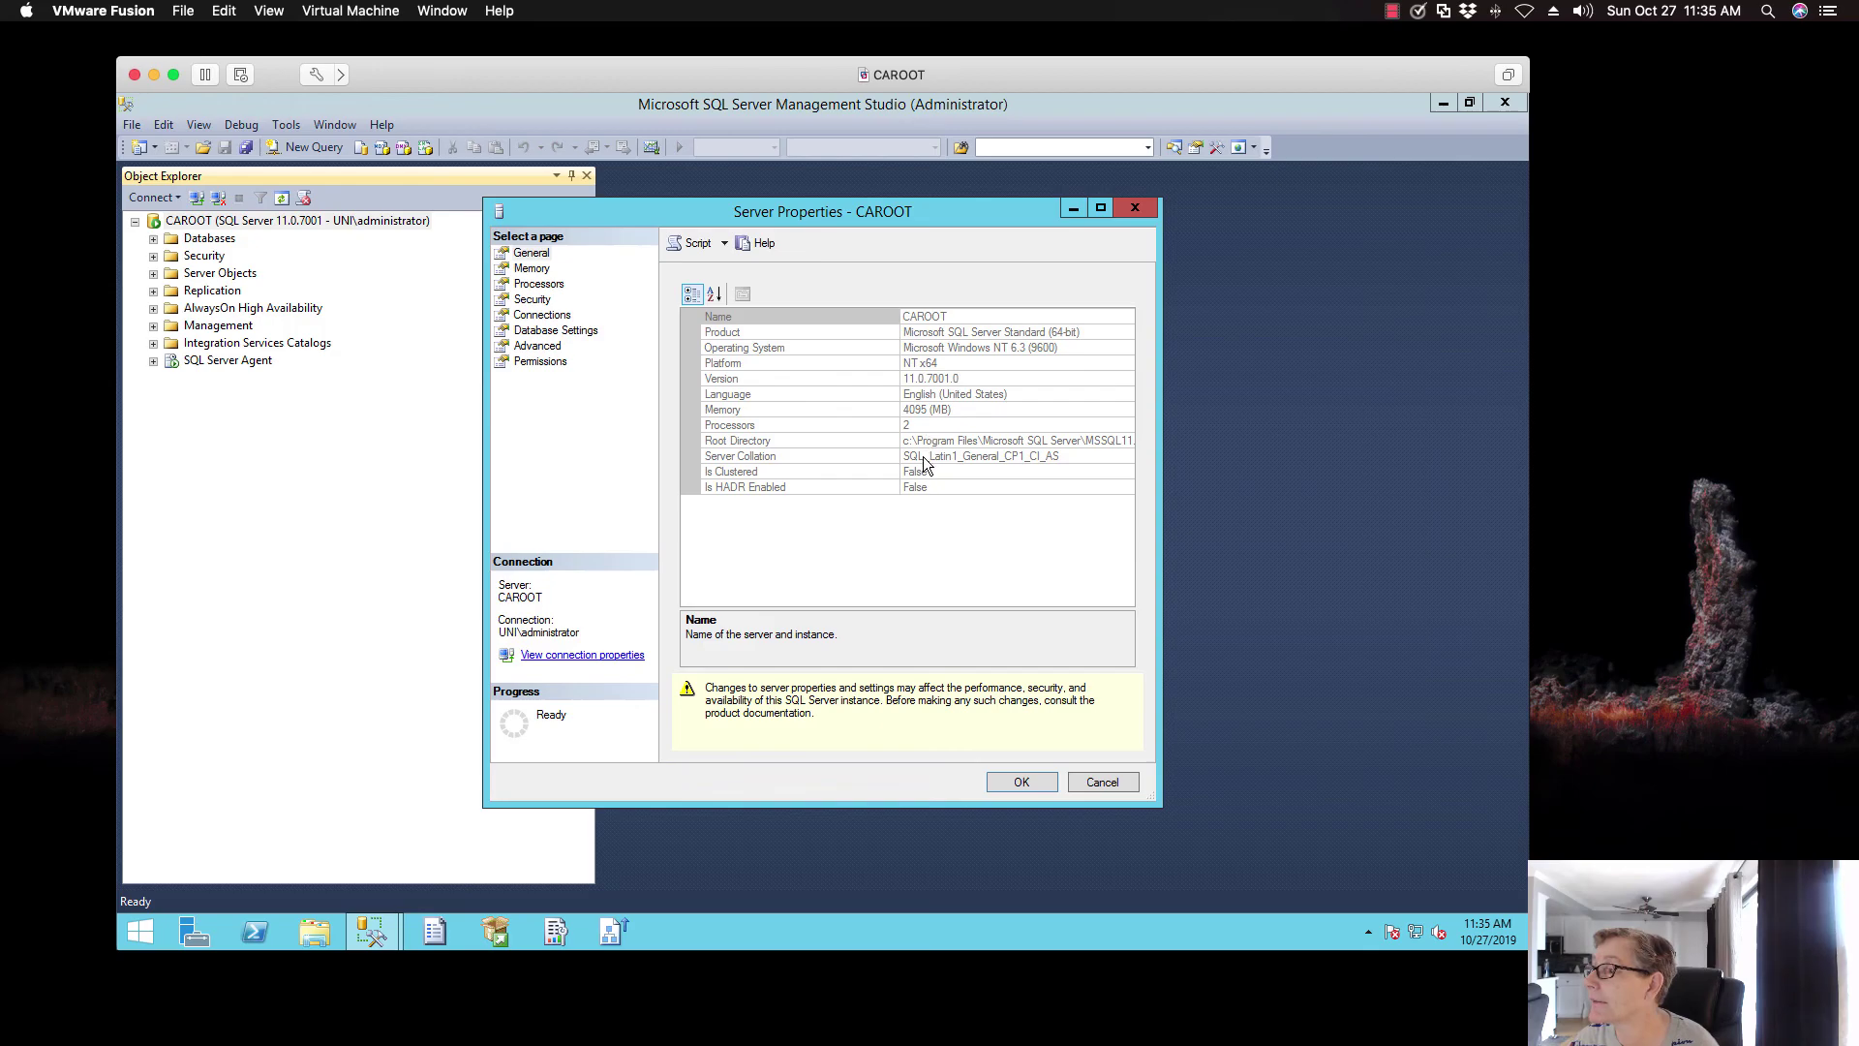
left_click(937, 381)
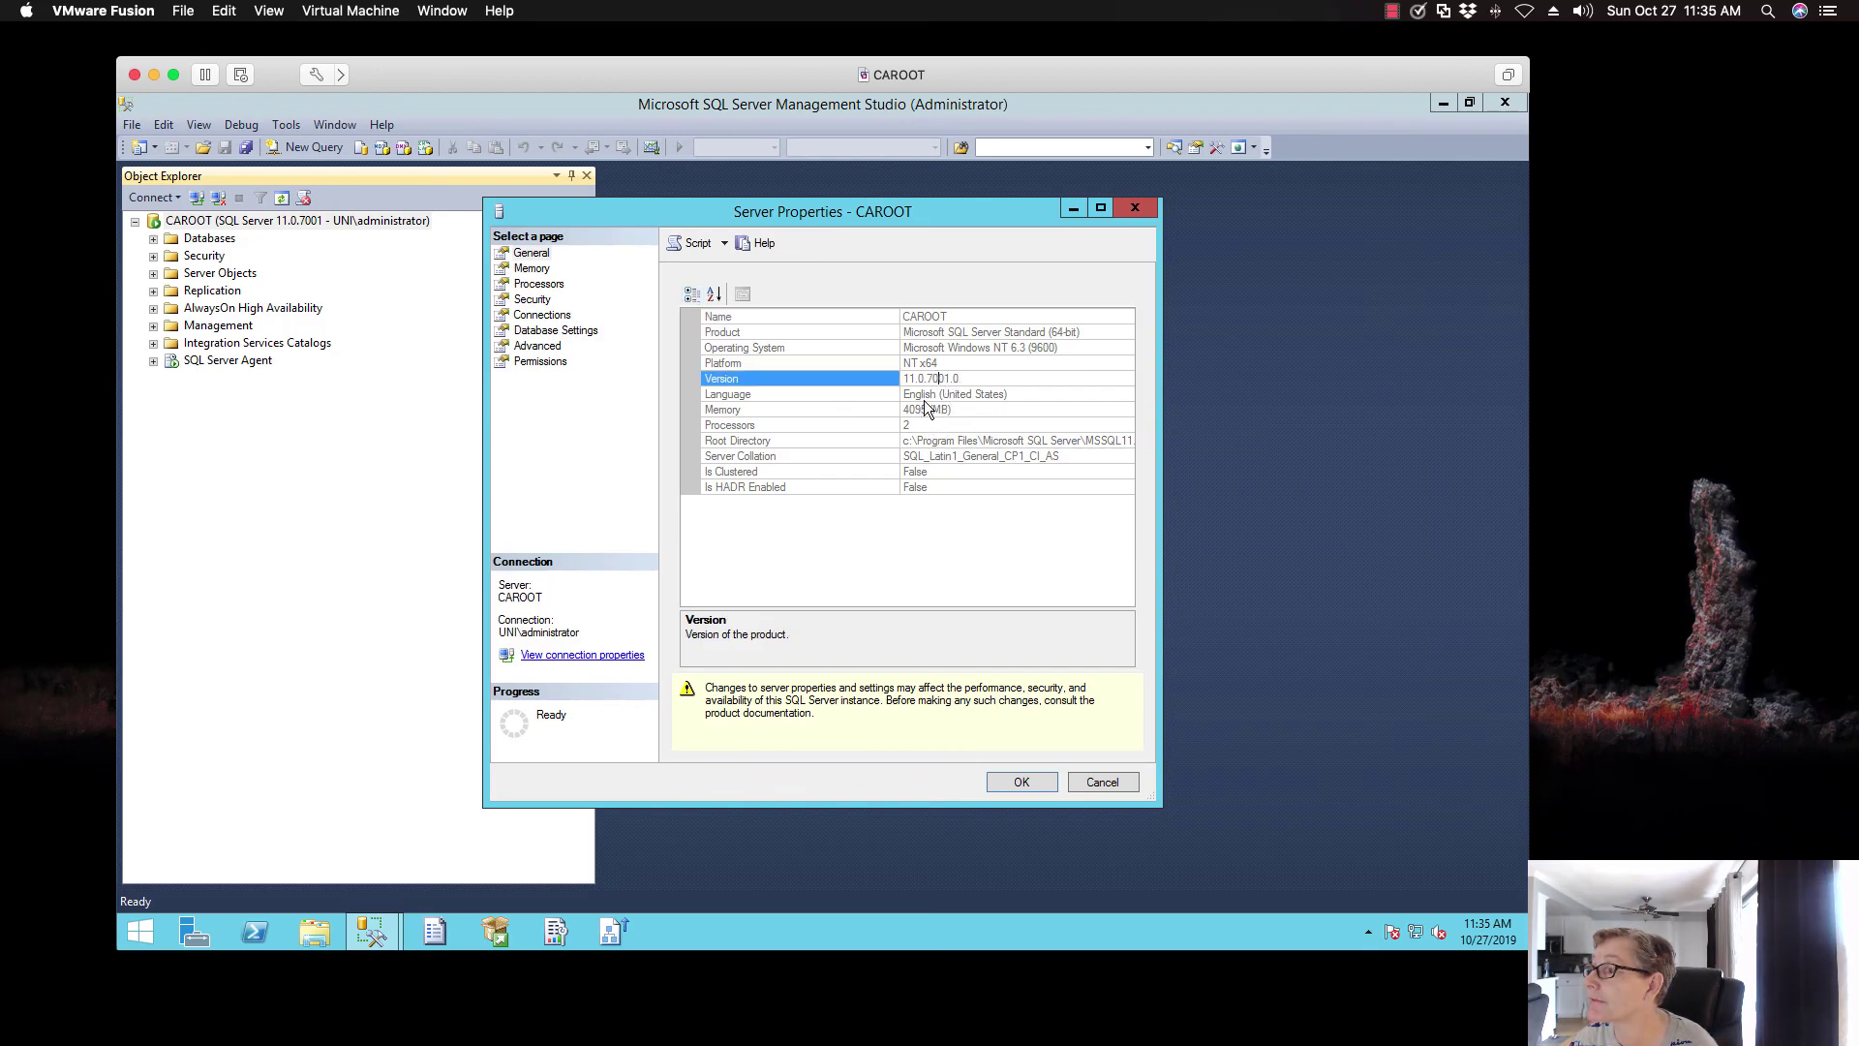
left_click(1100, 781)
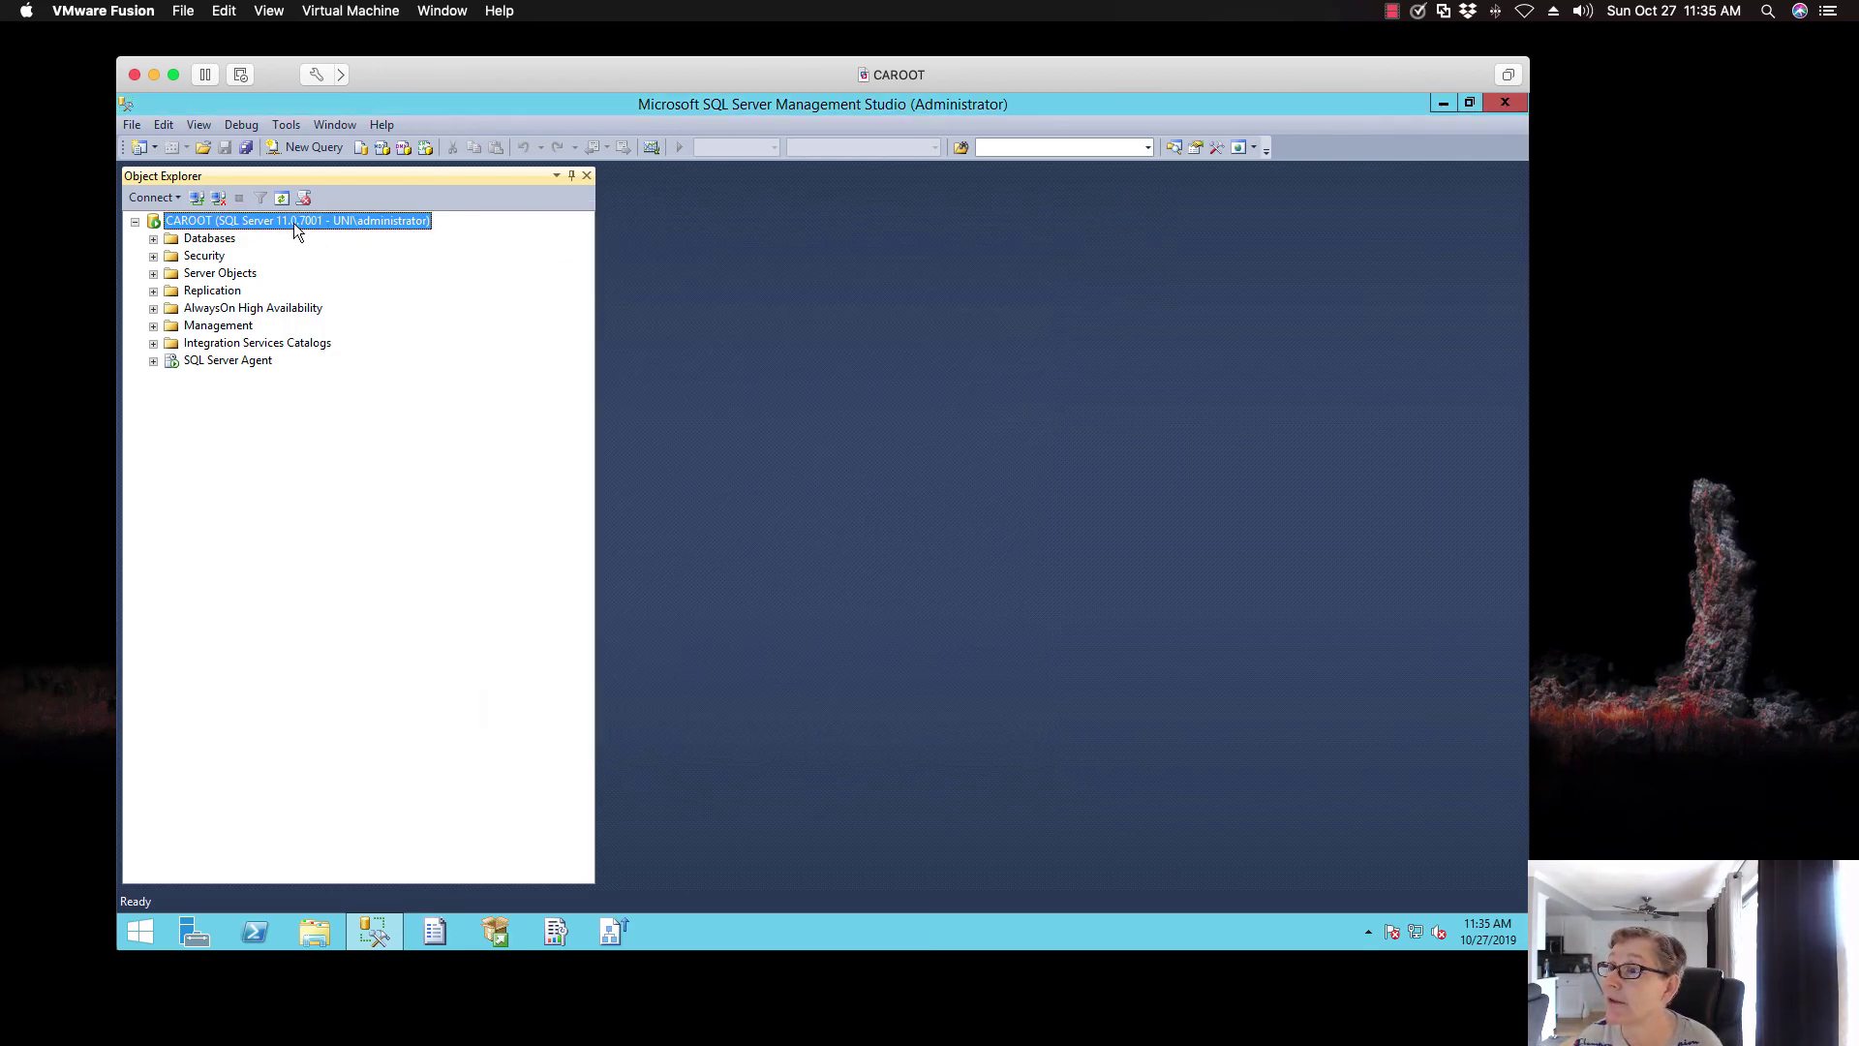
left_click(153, 240)
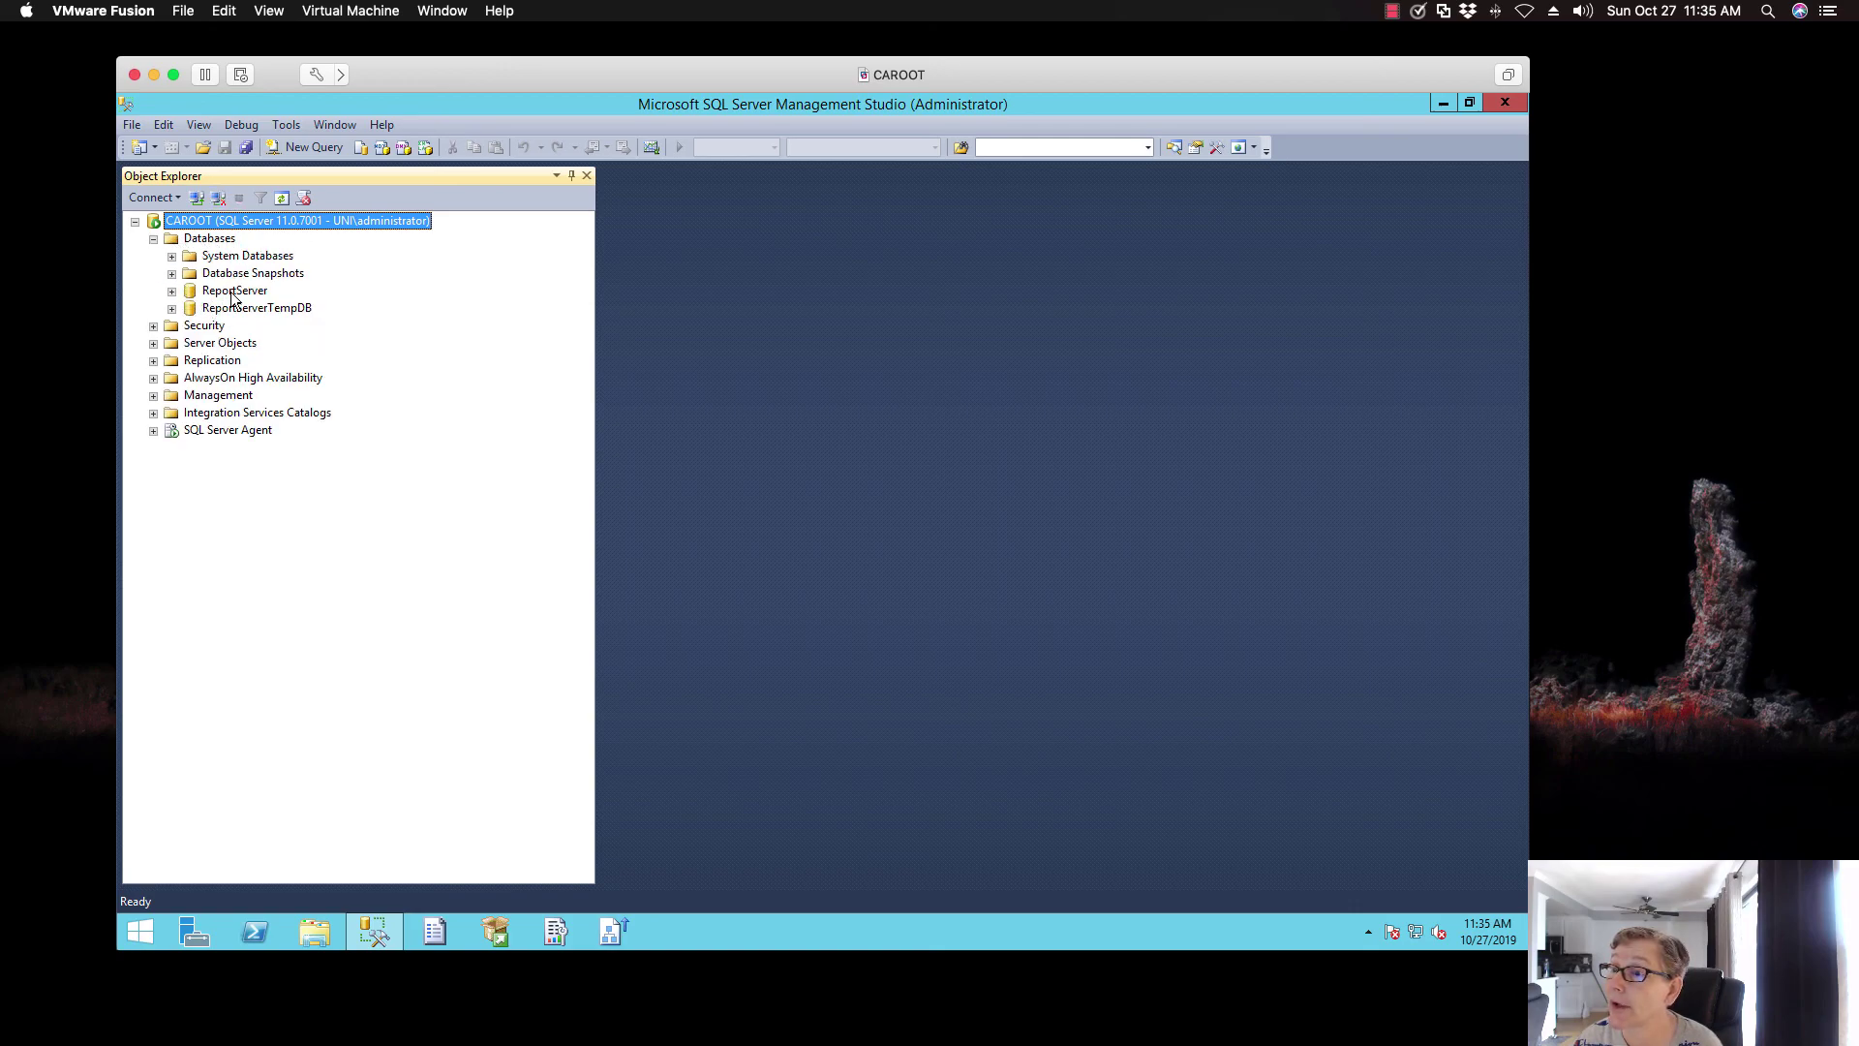
right_click(244, 256)
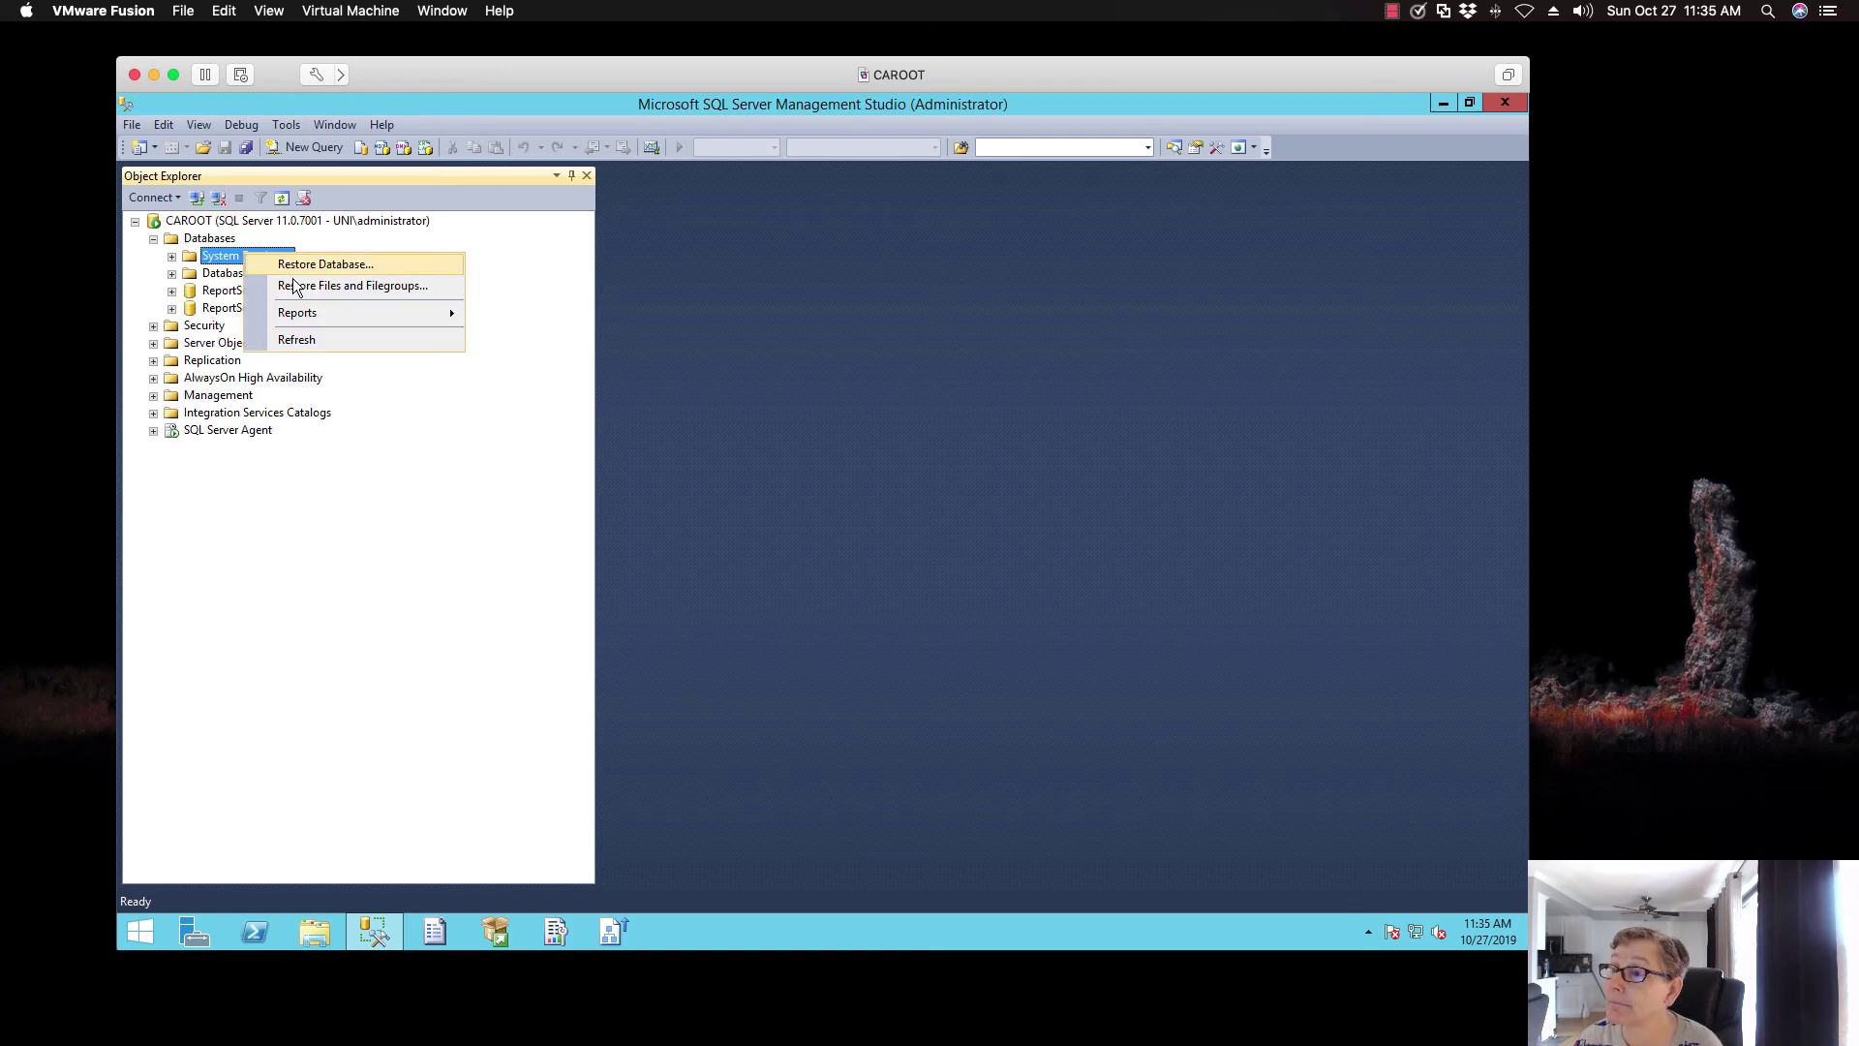
Run the SERVERPROPERTY query on master confirming 11.0.7001.0 SP4 Standard Edition, then minimize the VM
left_click(172, 258)
right_click(233, 275)
left_click(267, 289)
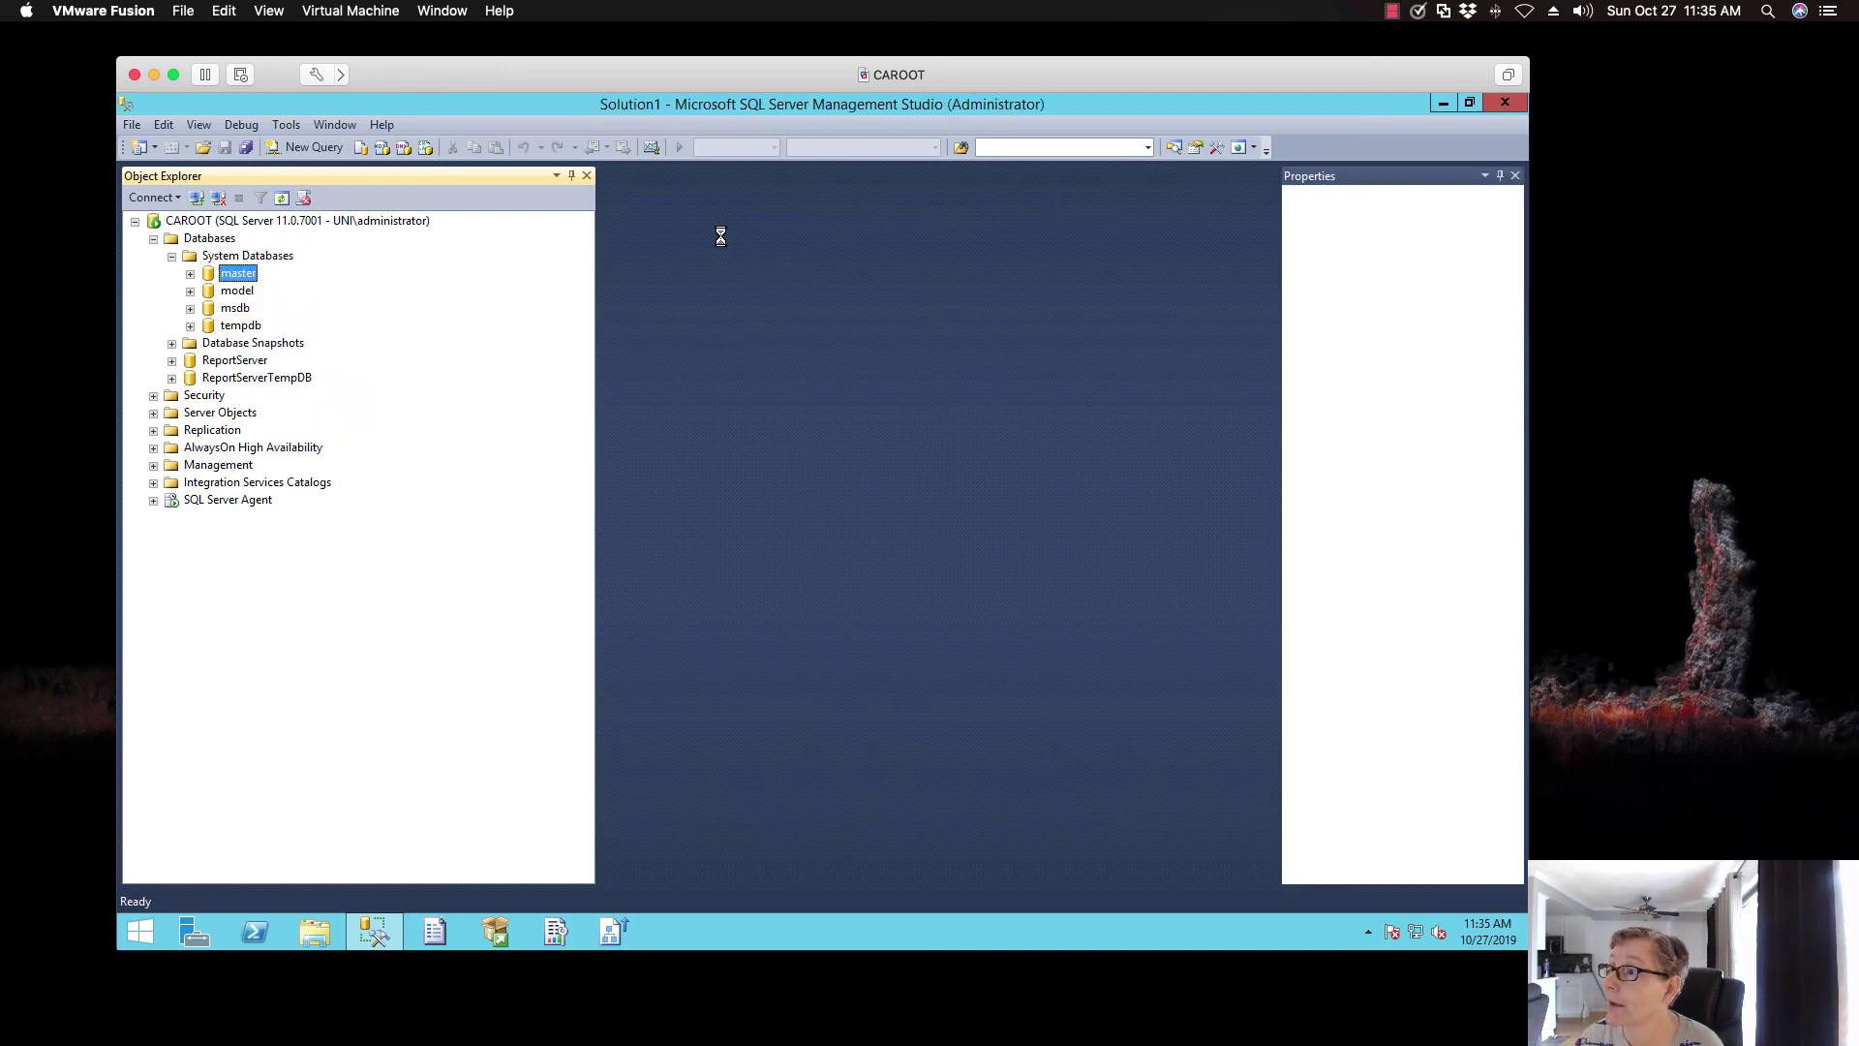
right_click(685, 227)
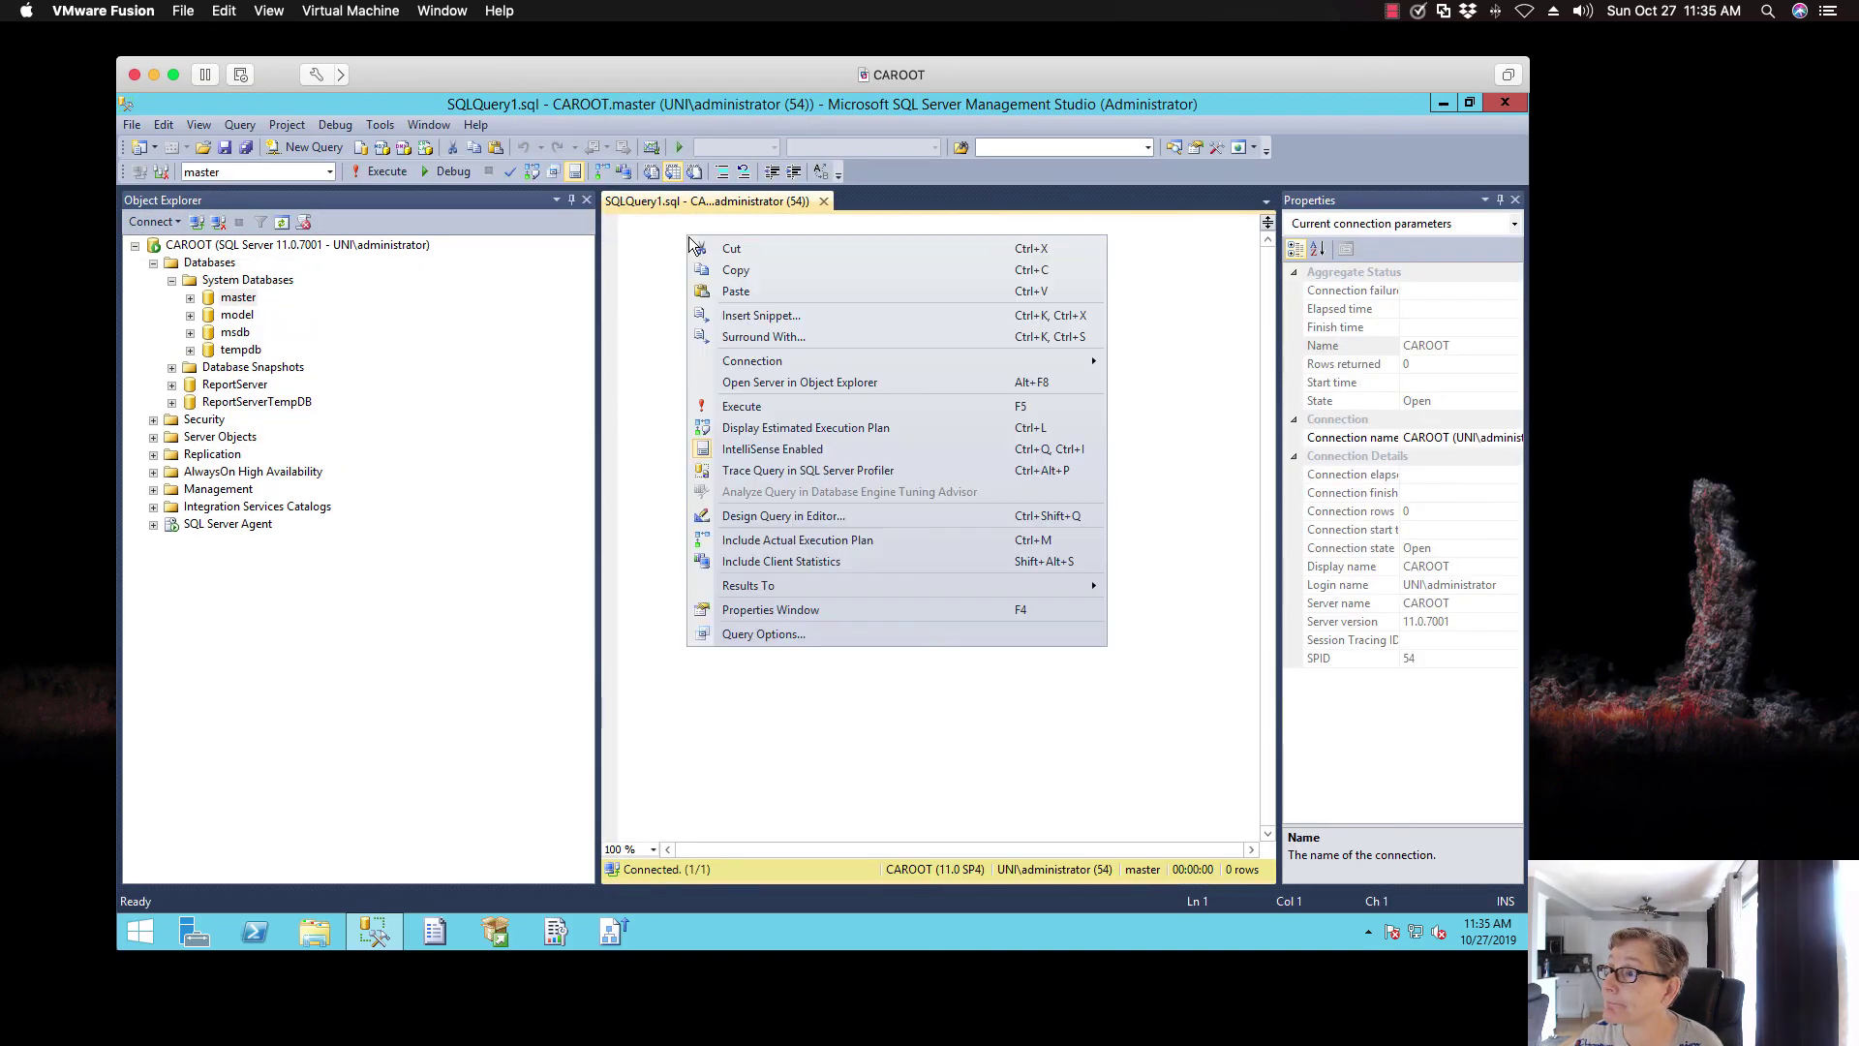
left_click(721, 293)
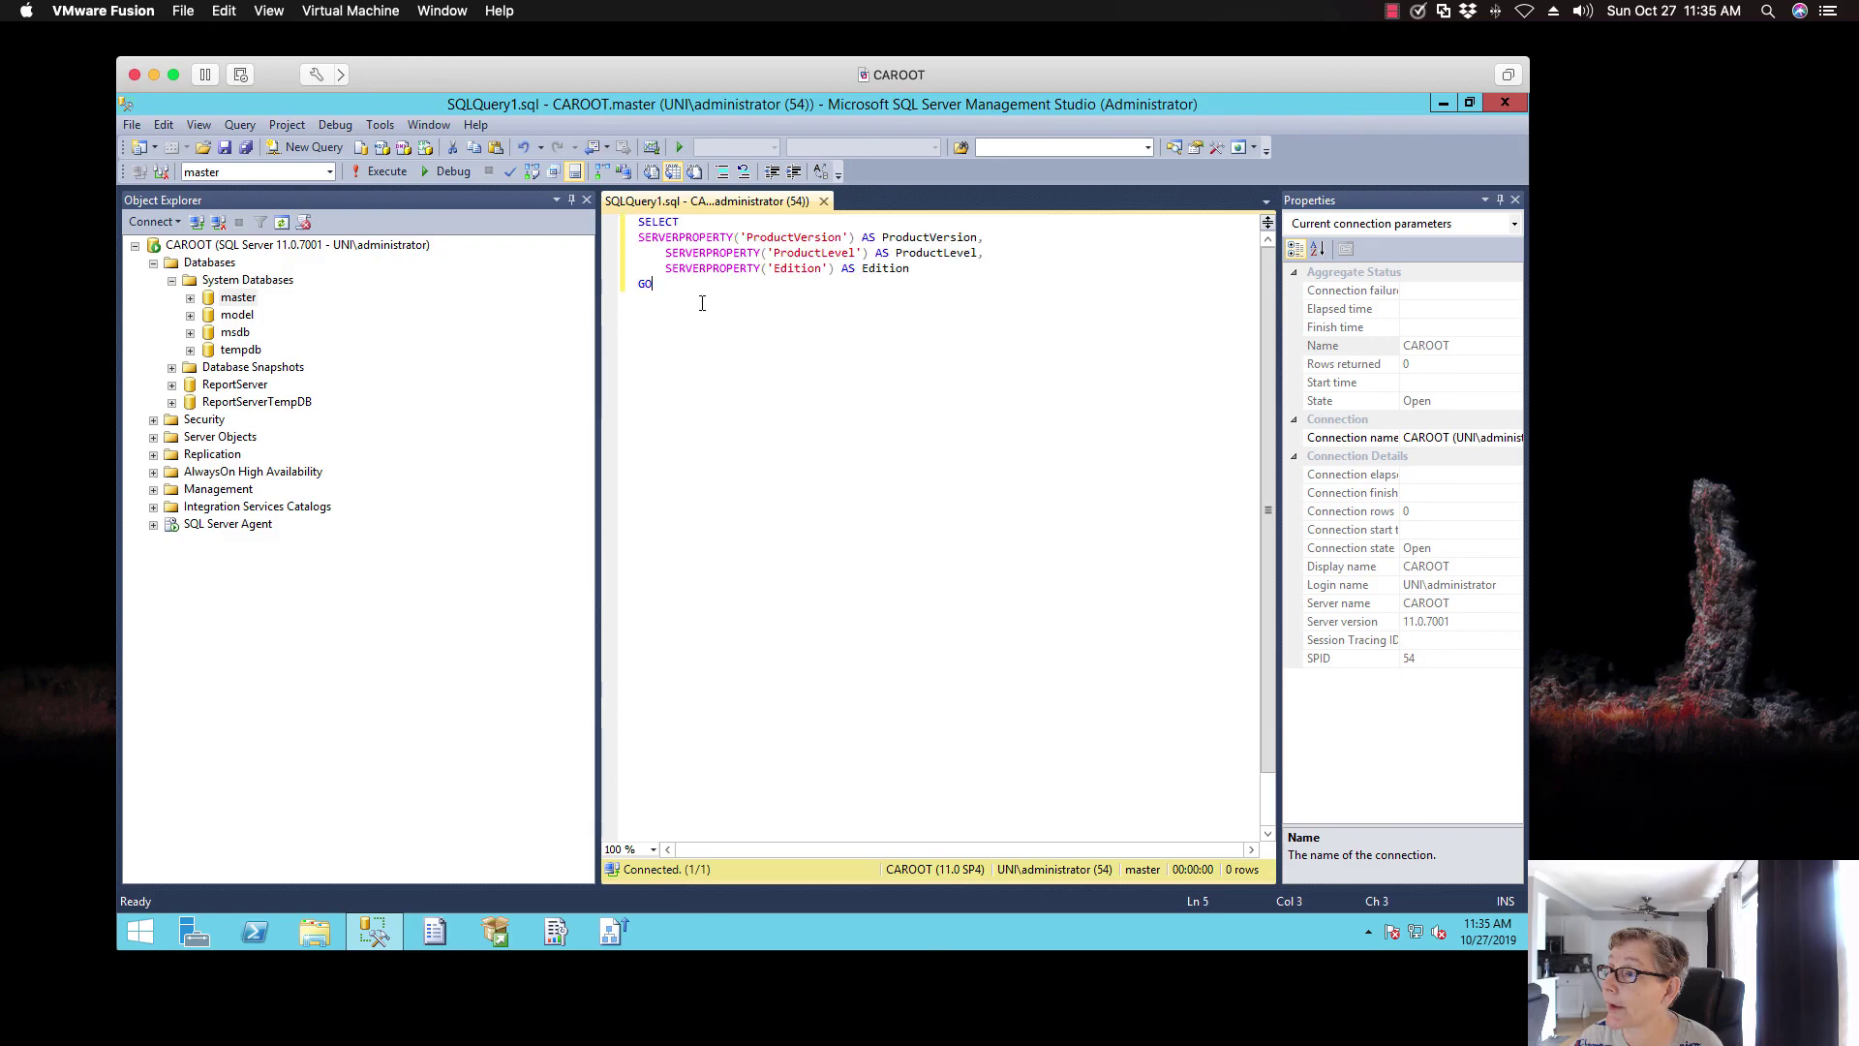
left_click(381, 171)
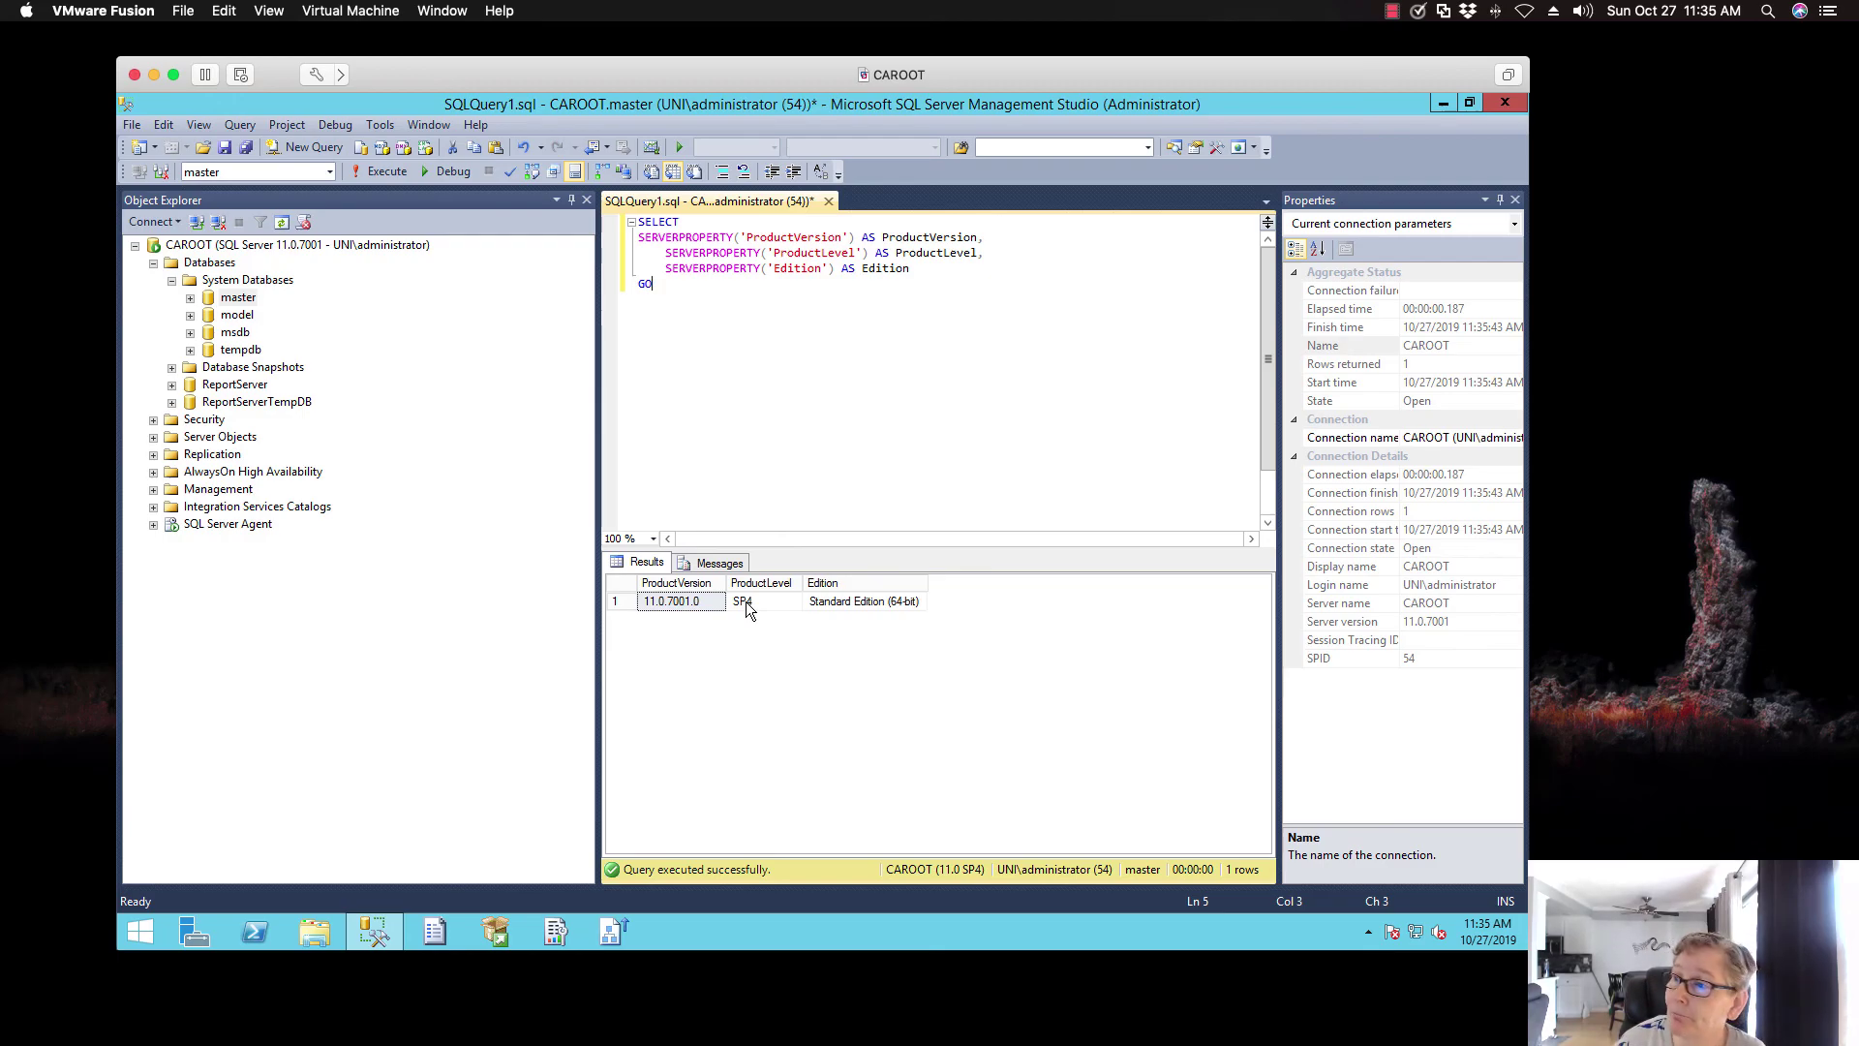
left_click(155, 75)
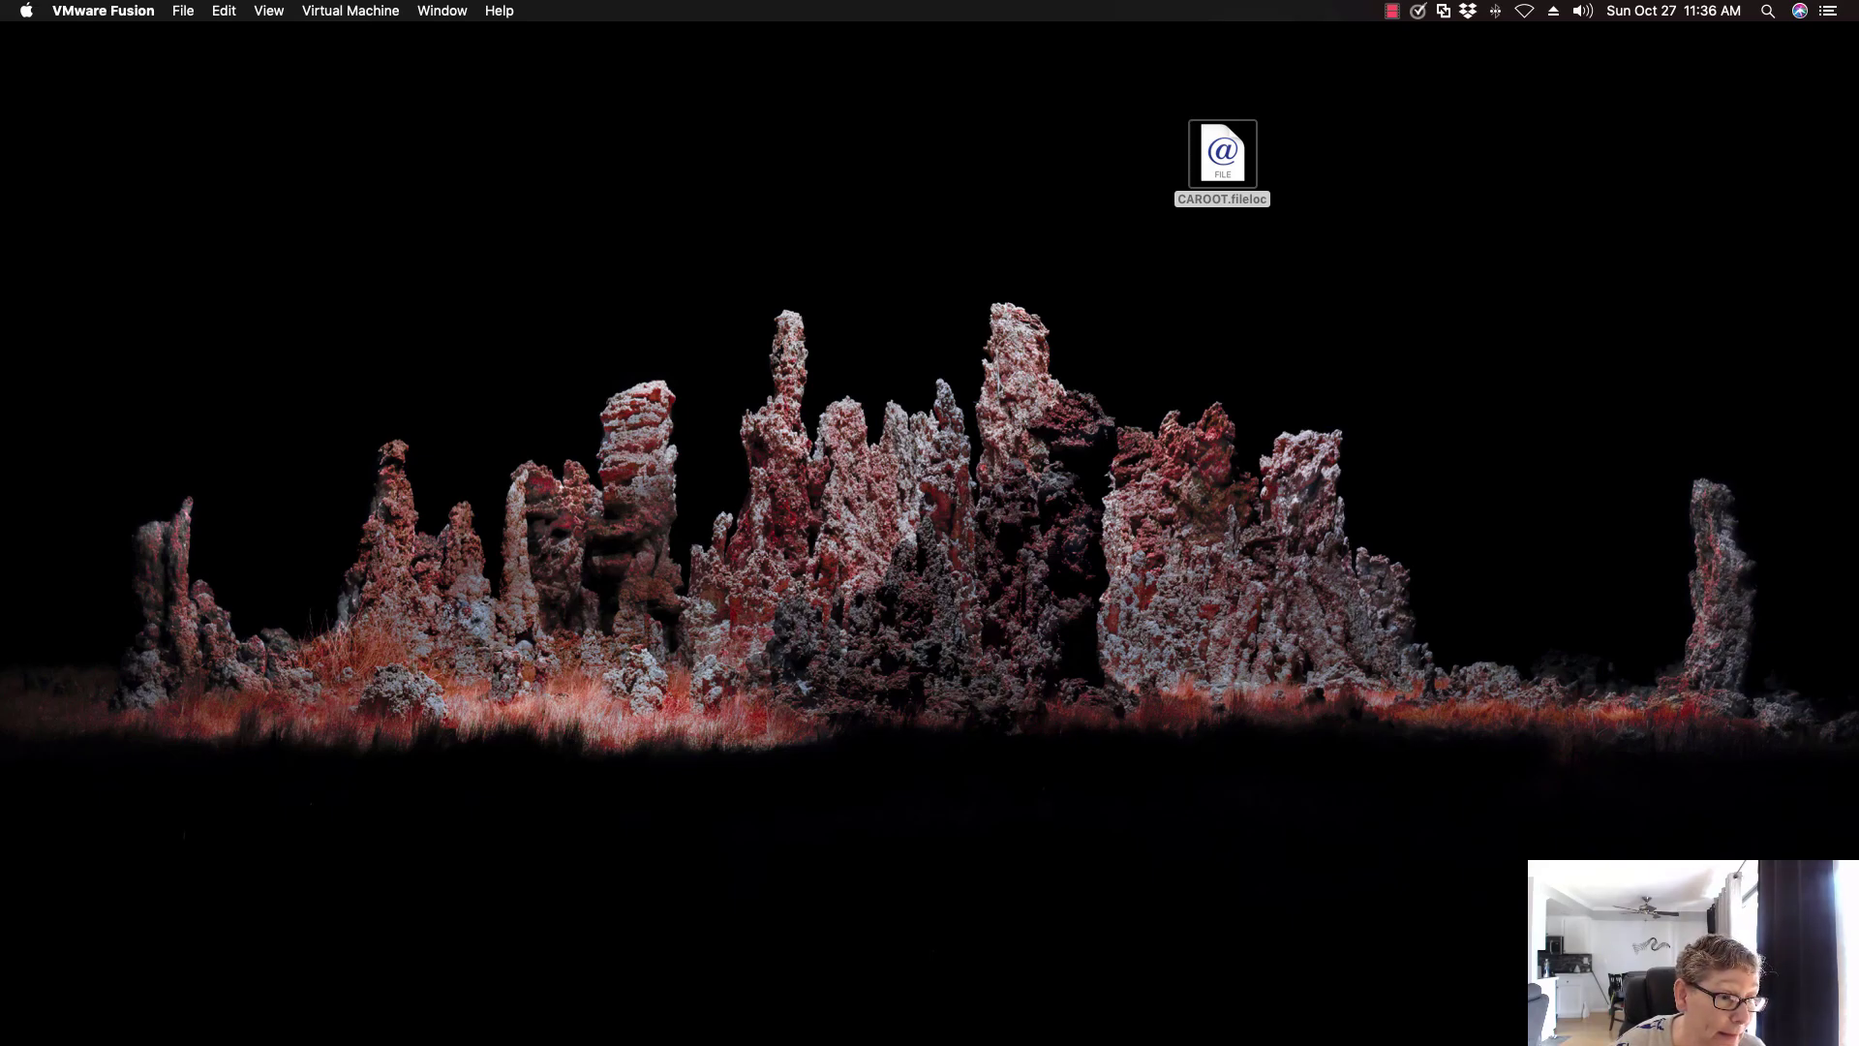
Unlock SCCM01 via Ctrl-Alt-Del and password, then select the SQL 2012 SP4 update group
key("ctrl+Right")
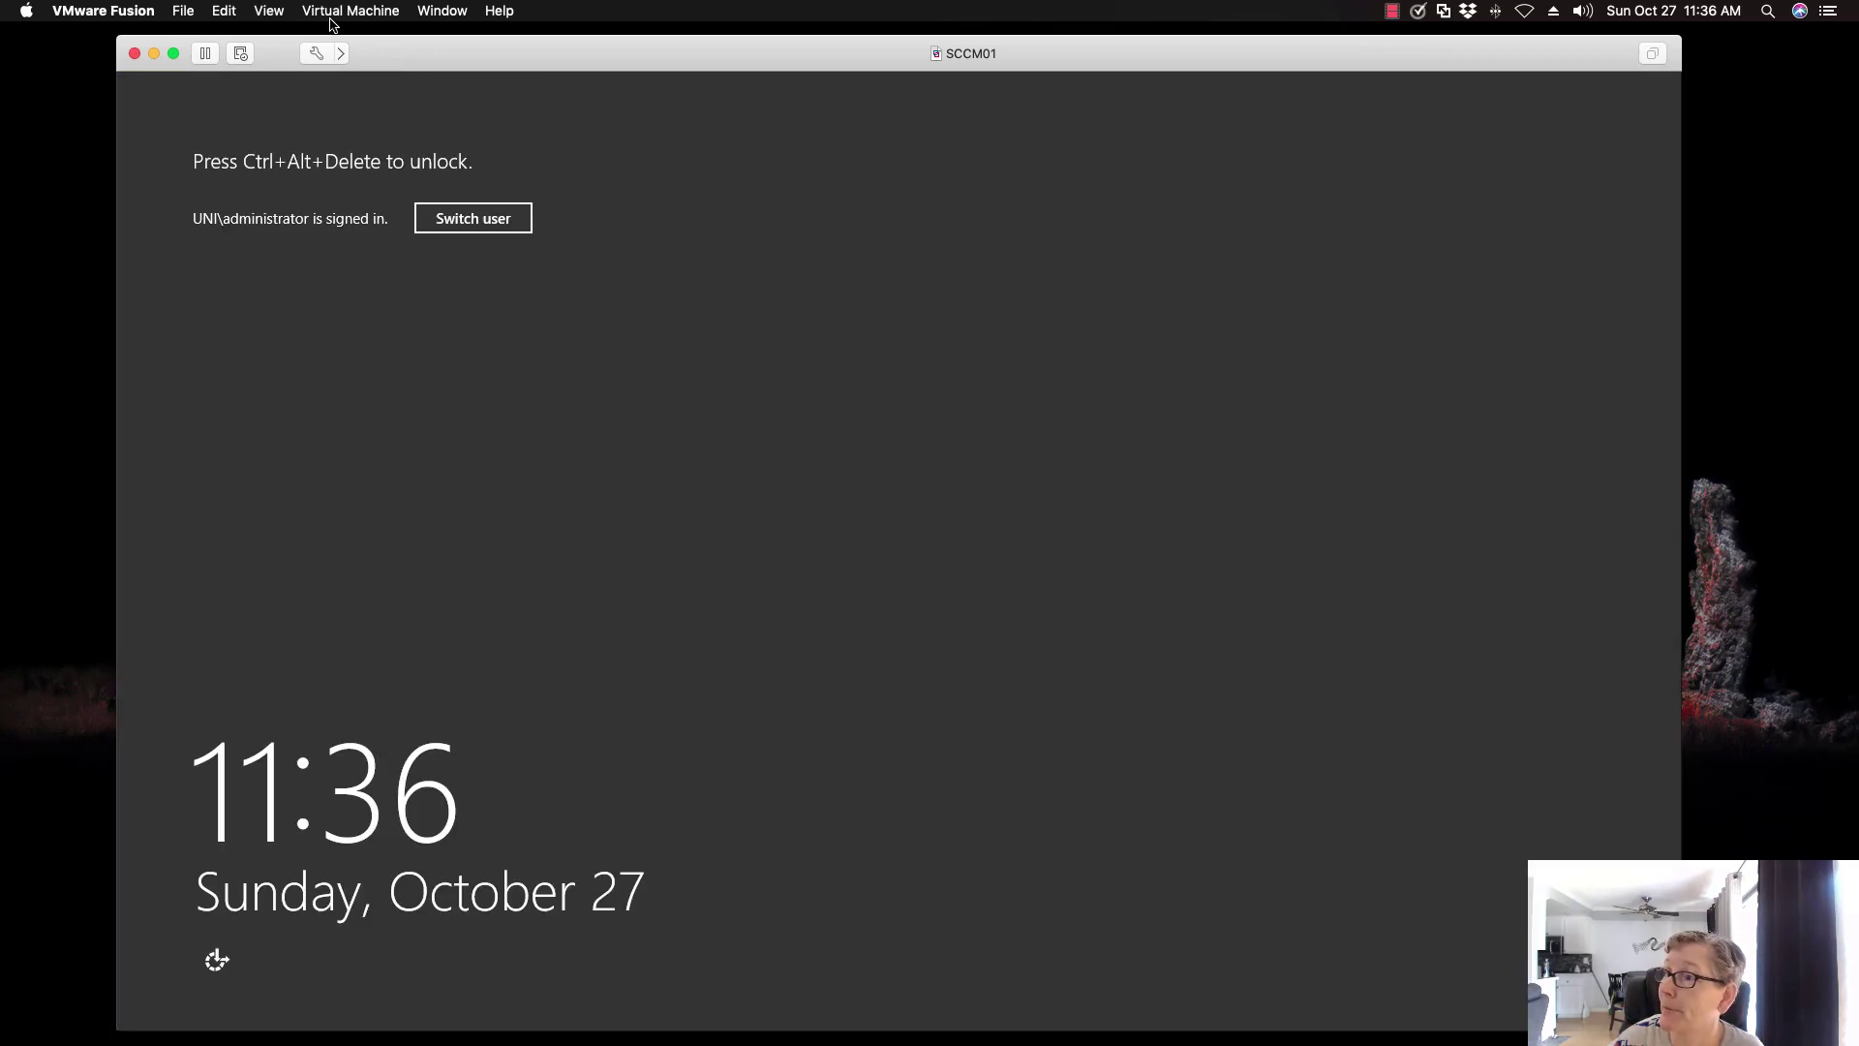
left_click(350, 11)
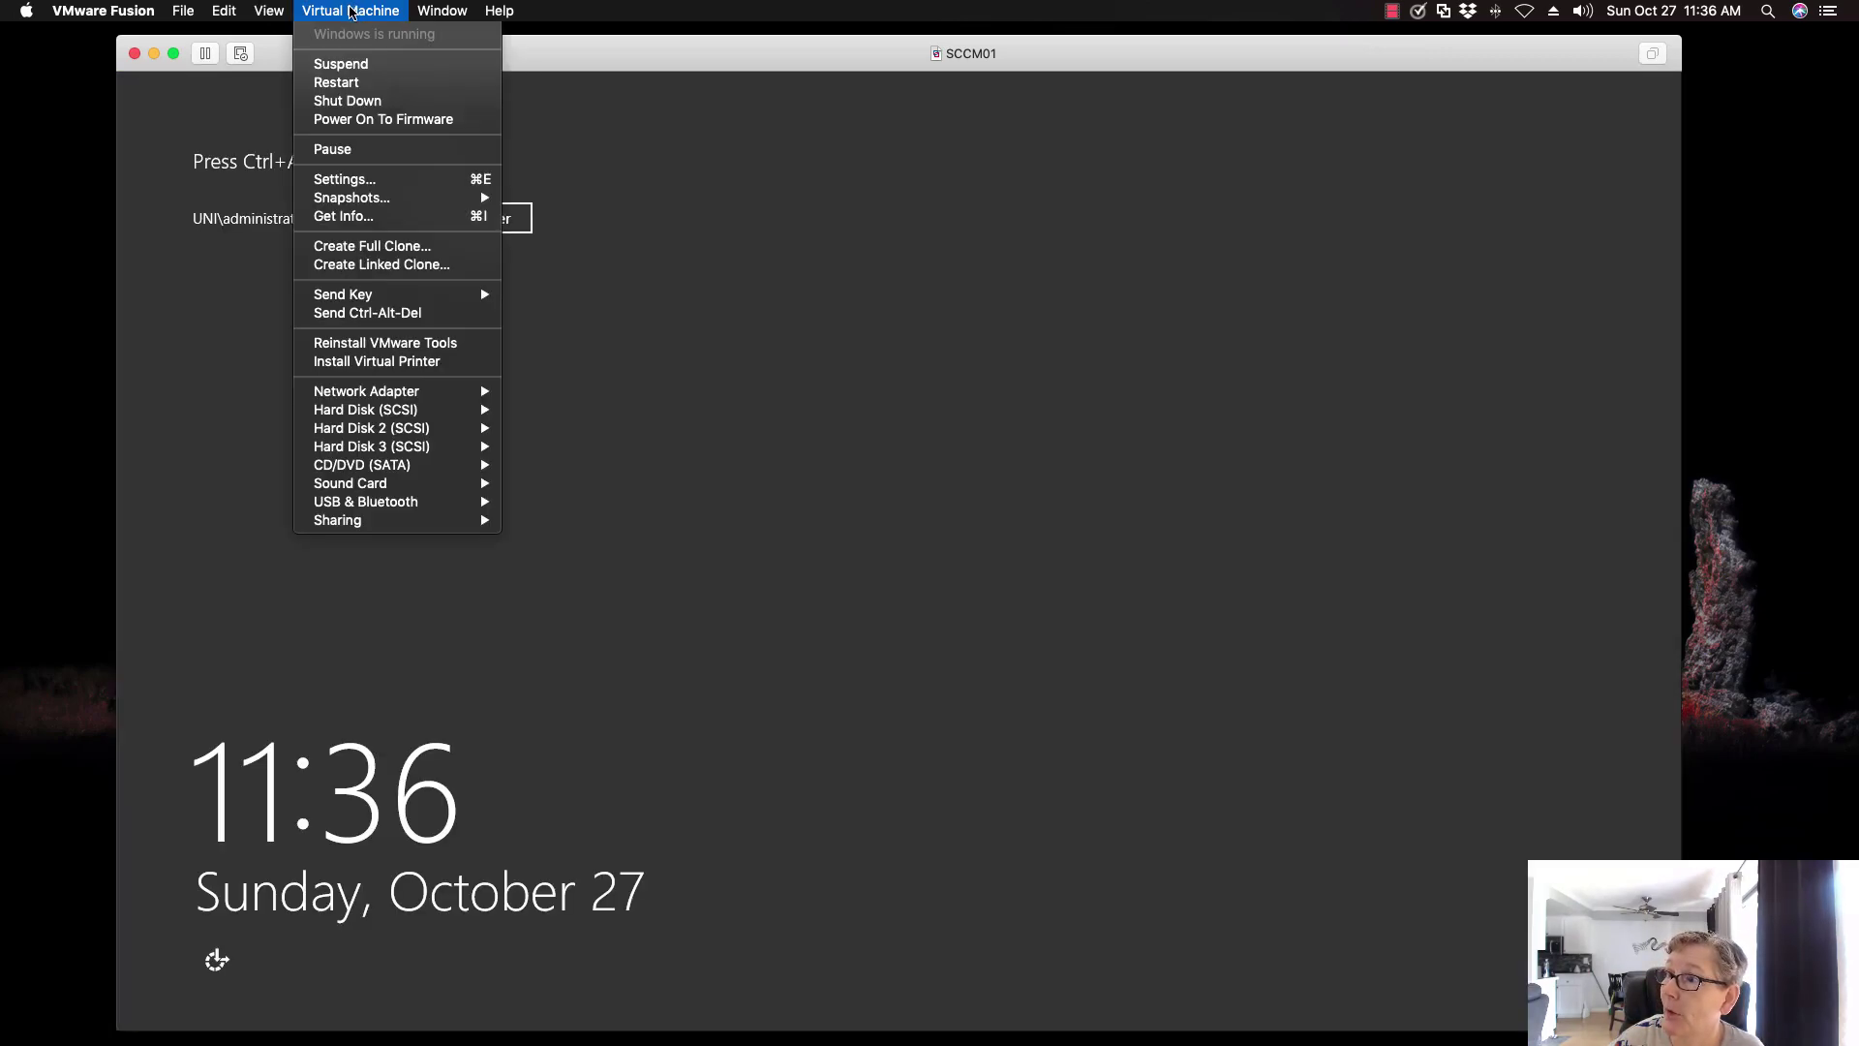
left_click(378, 310)
type("********")
key("Return")
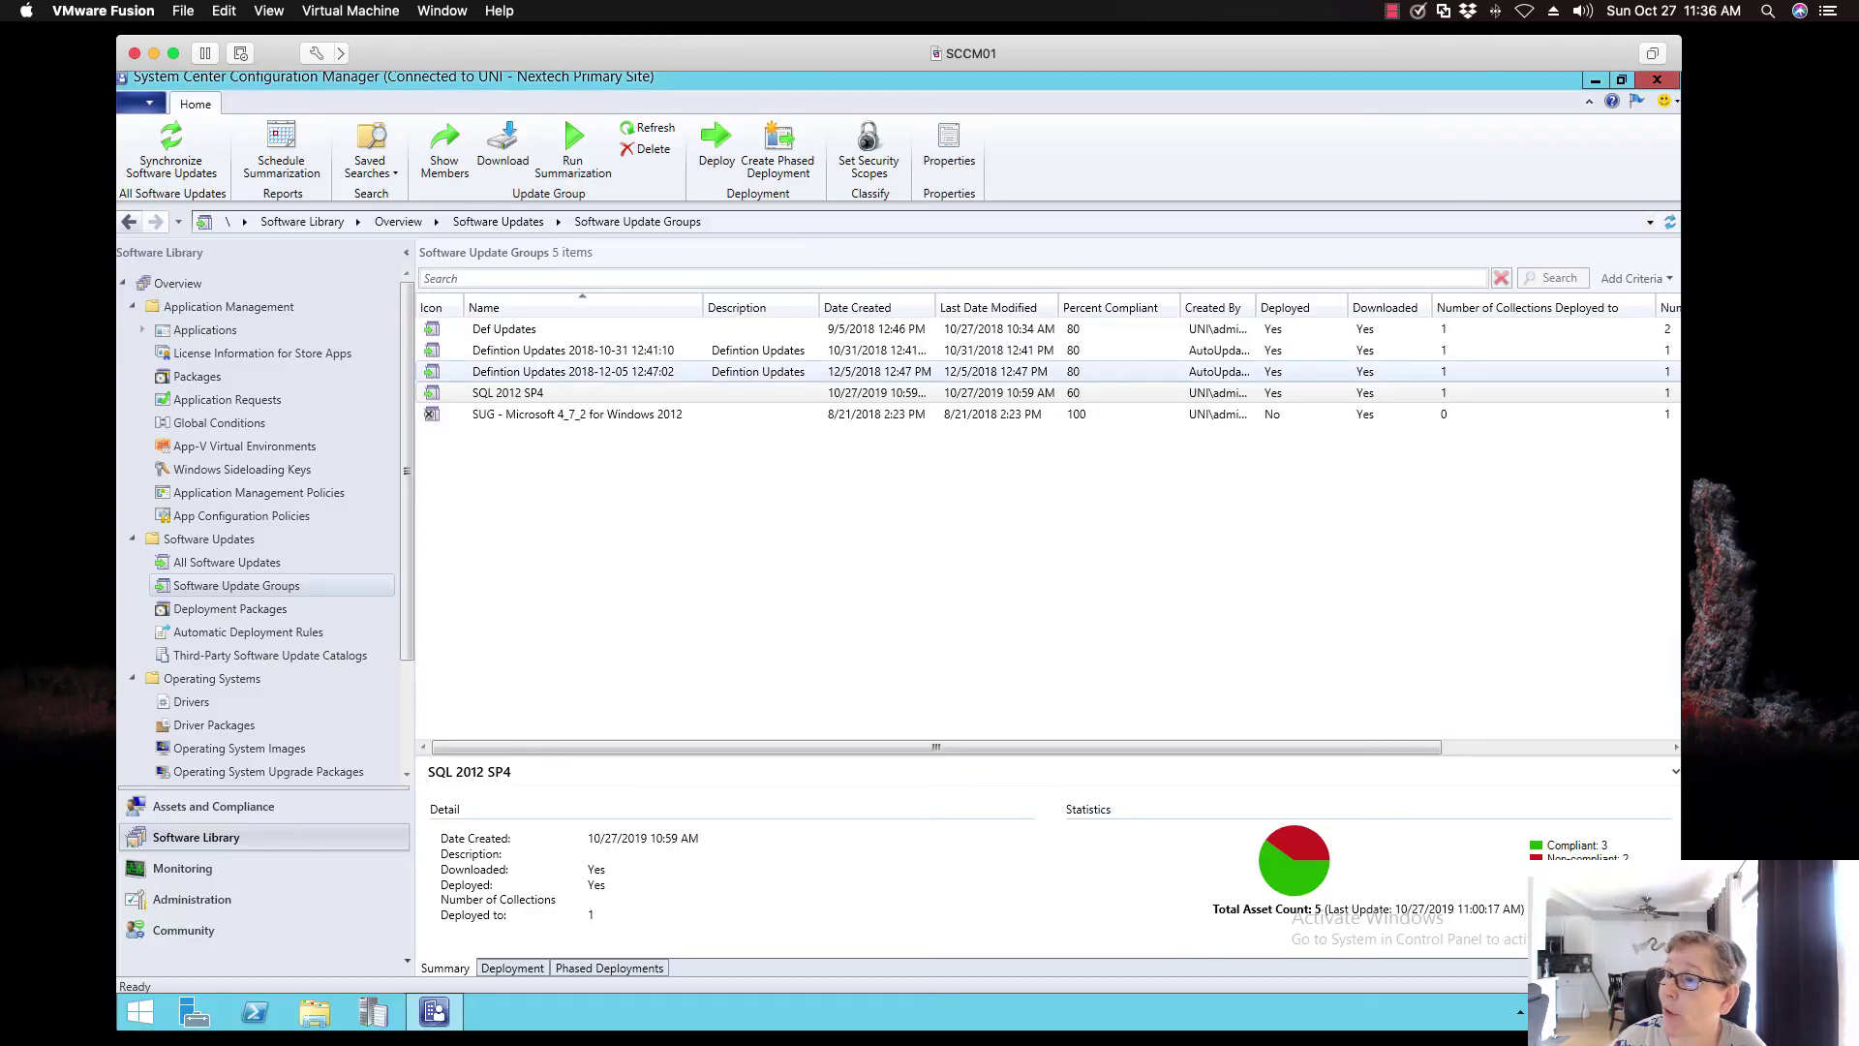
left_click(828, 395)
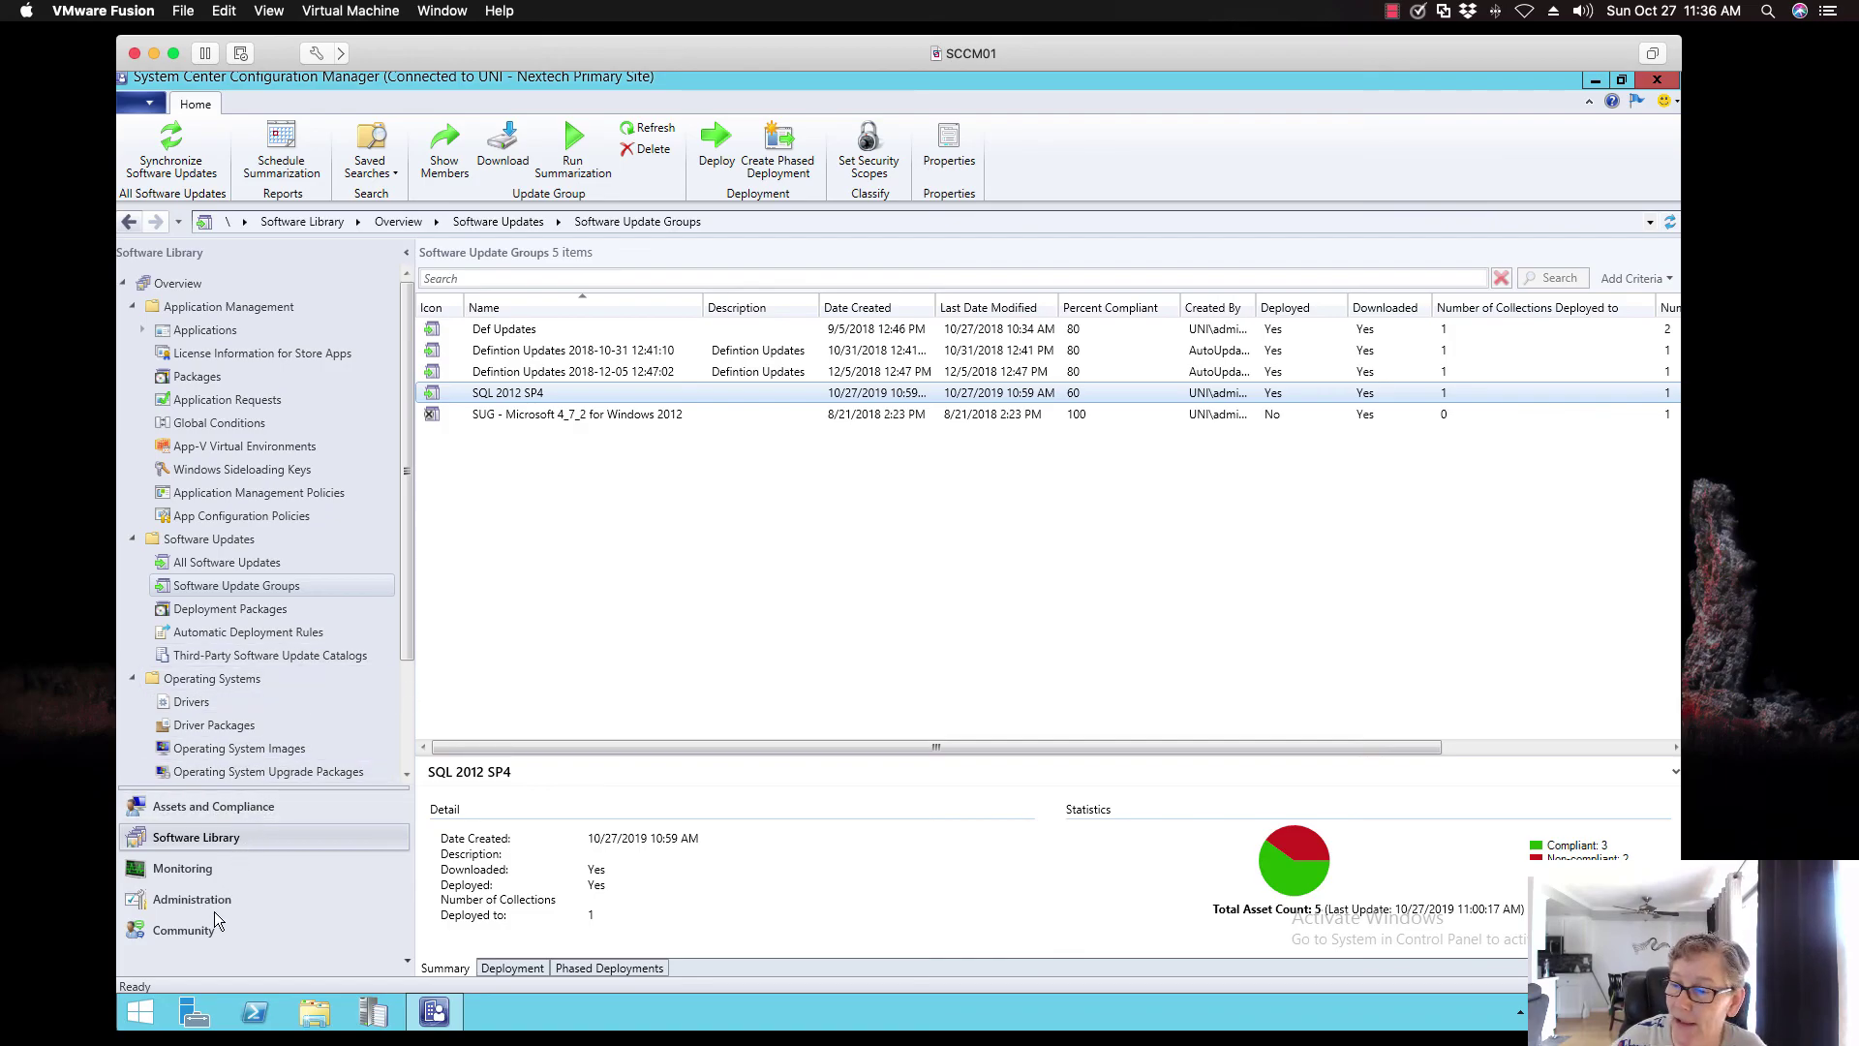
Open the SQL 2012 SP4 deployment status from Monitoring > Deployments, searching 'sql'
left_click(204, 870)
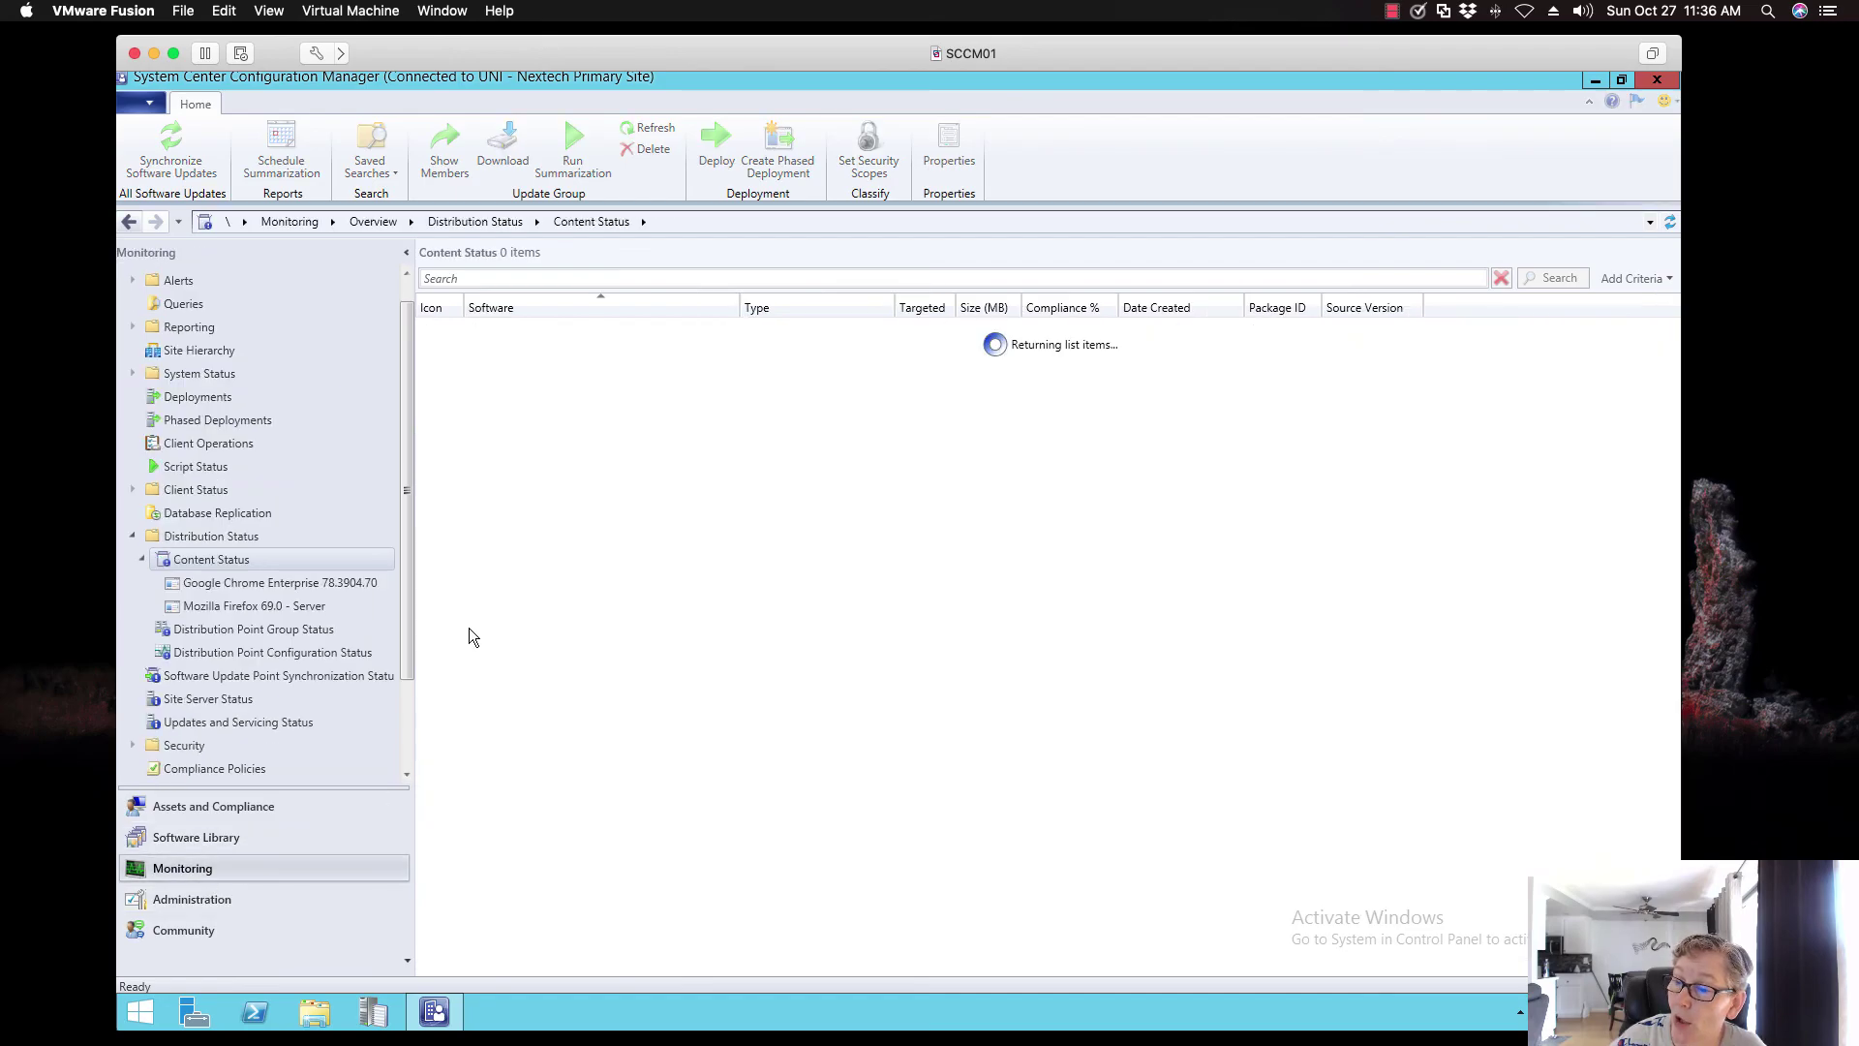
left_click(219, 397)
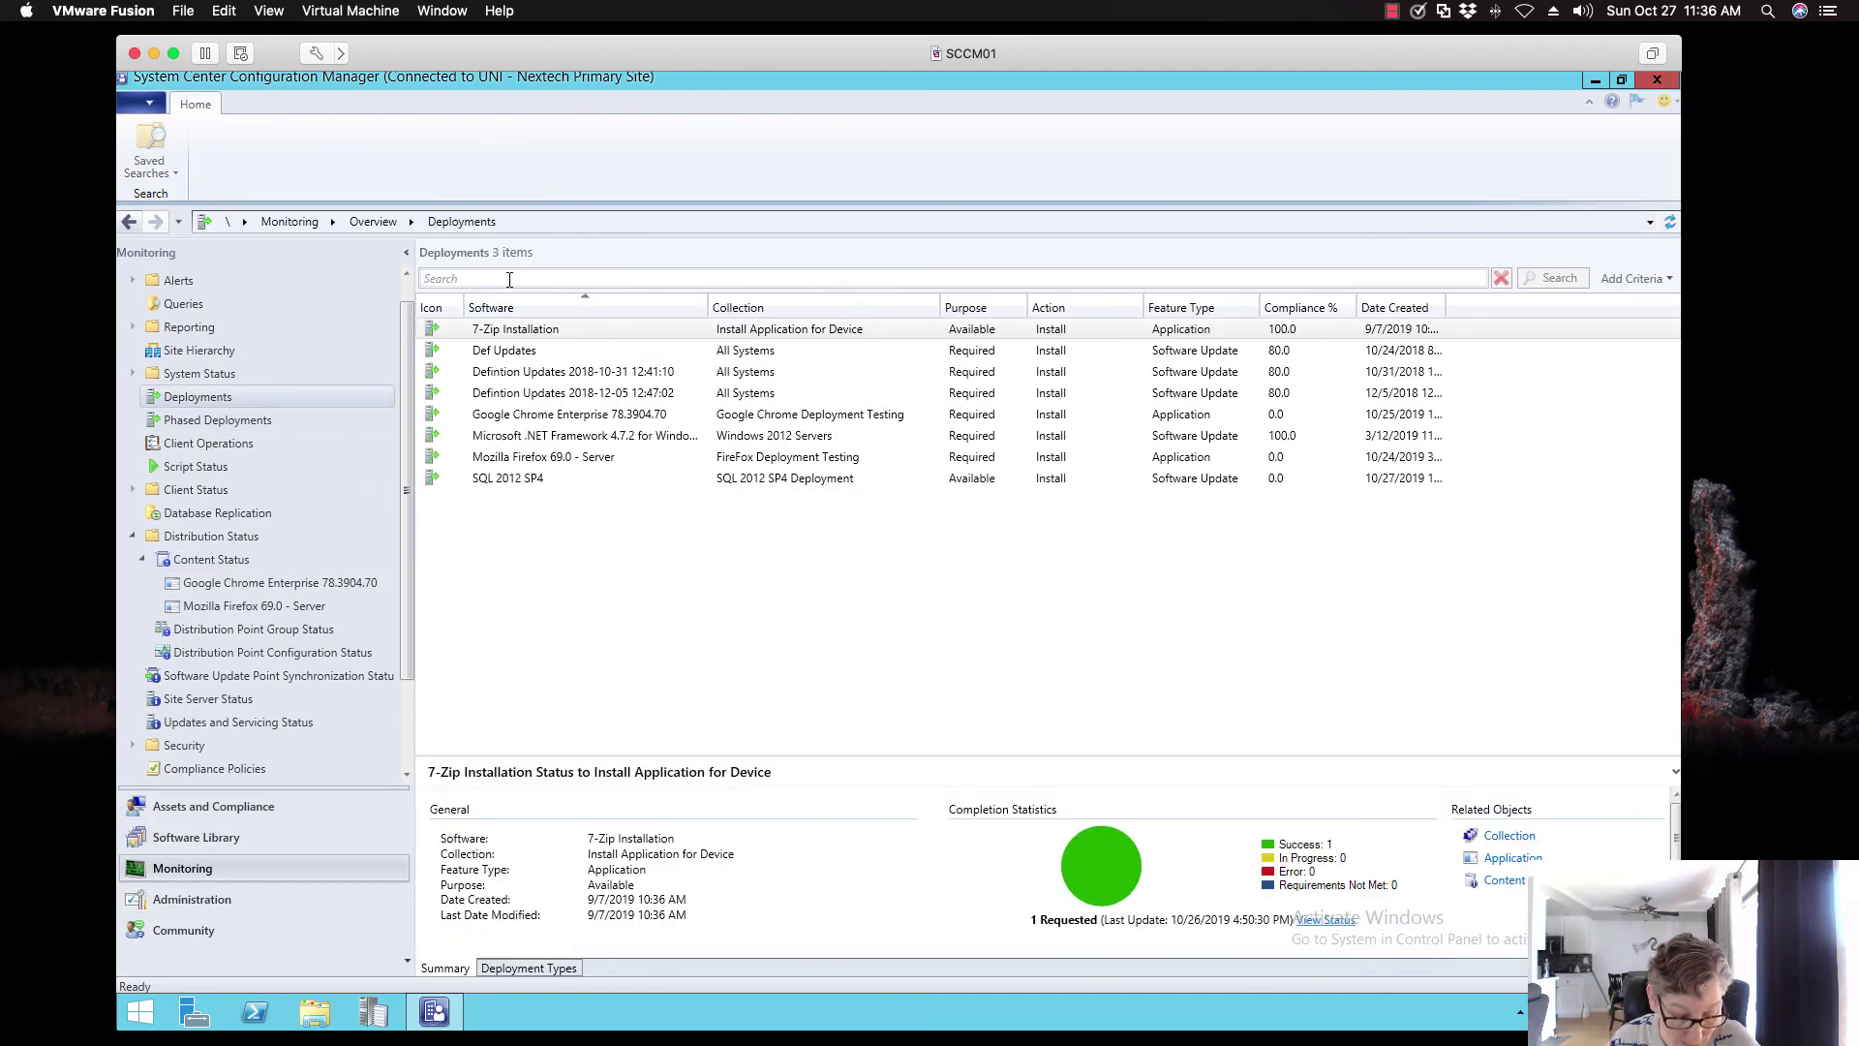
type("sql")
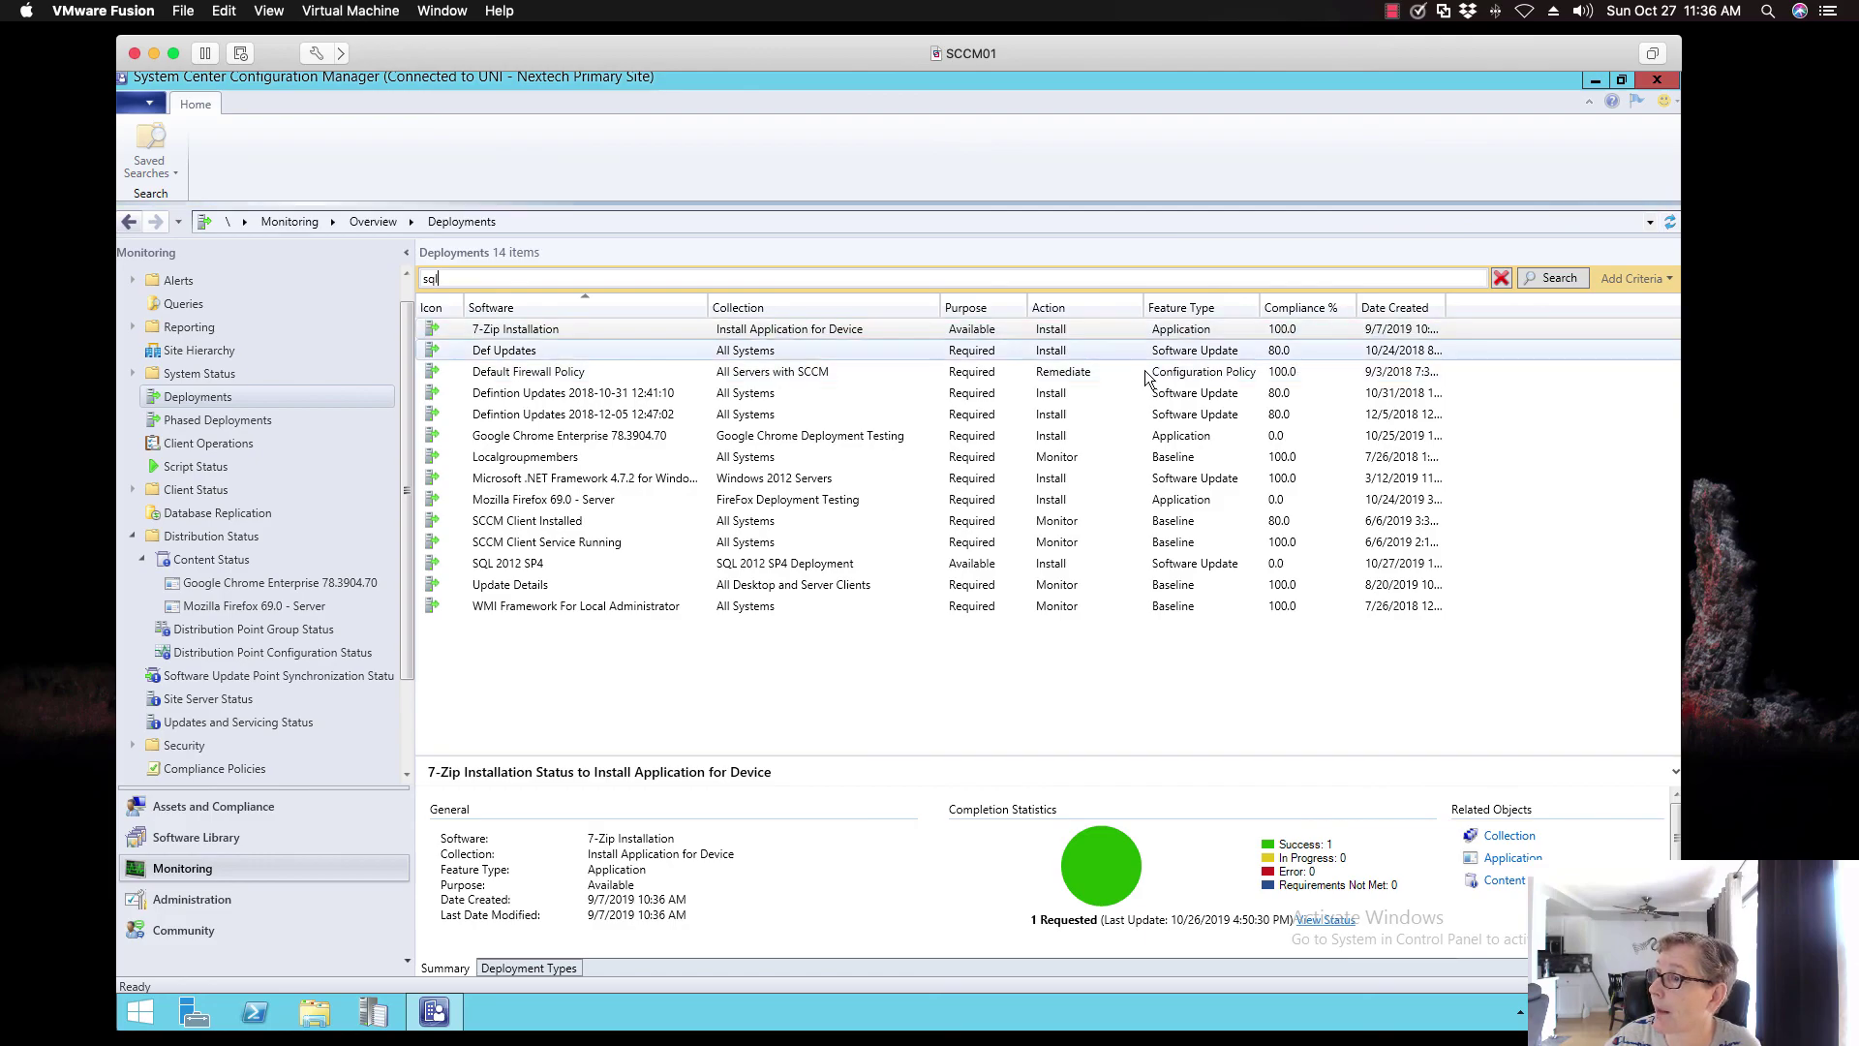
left_click(597, 564)
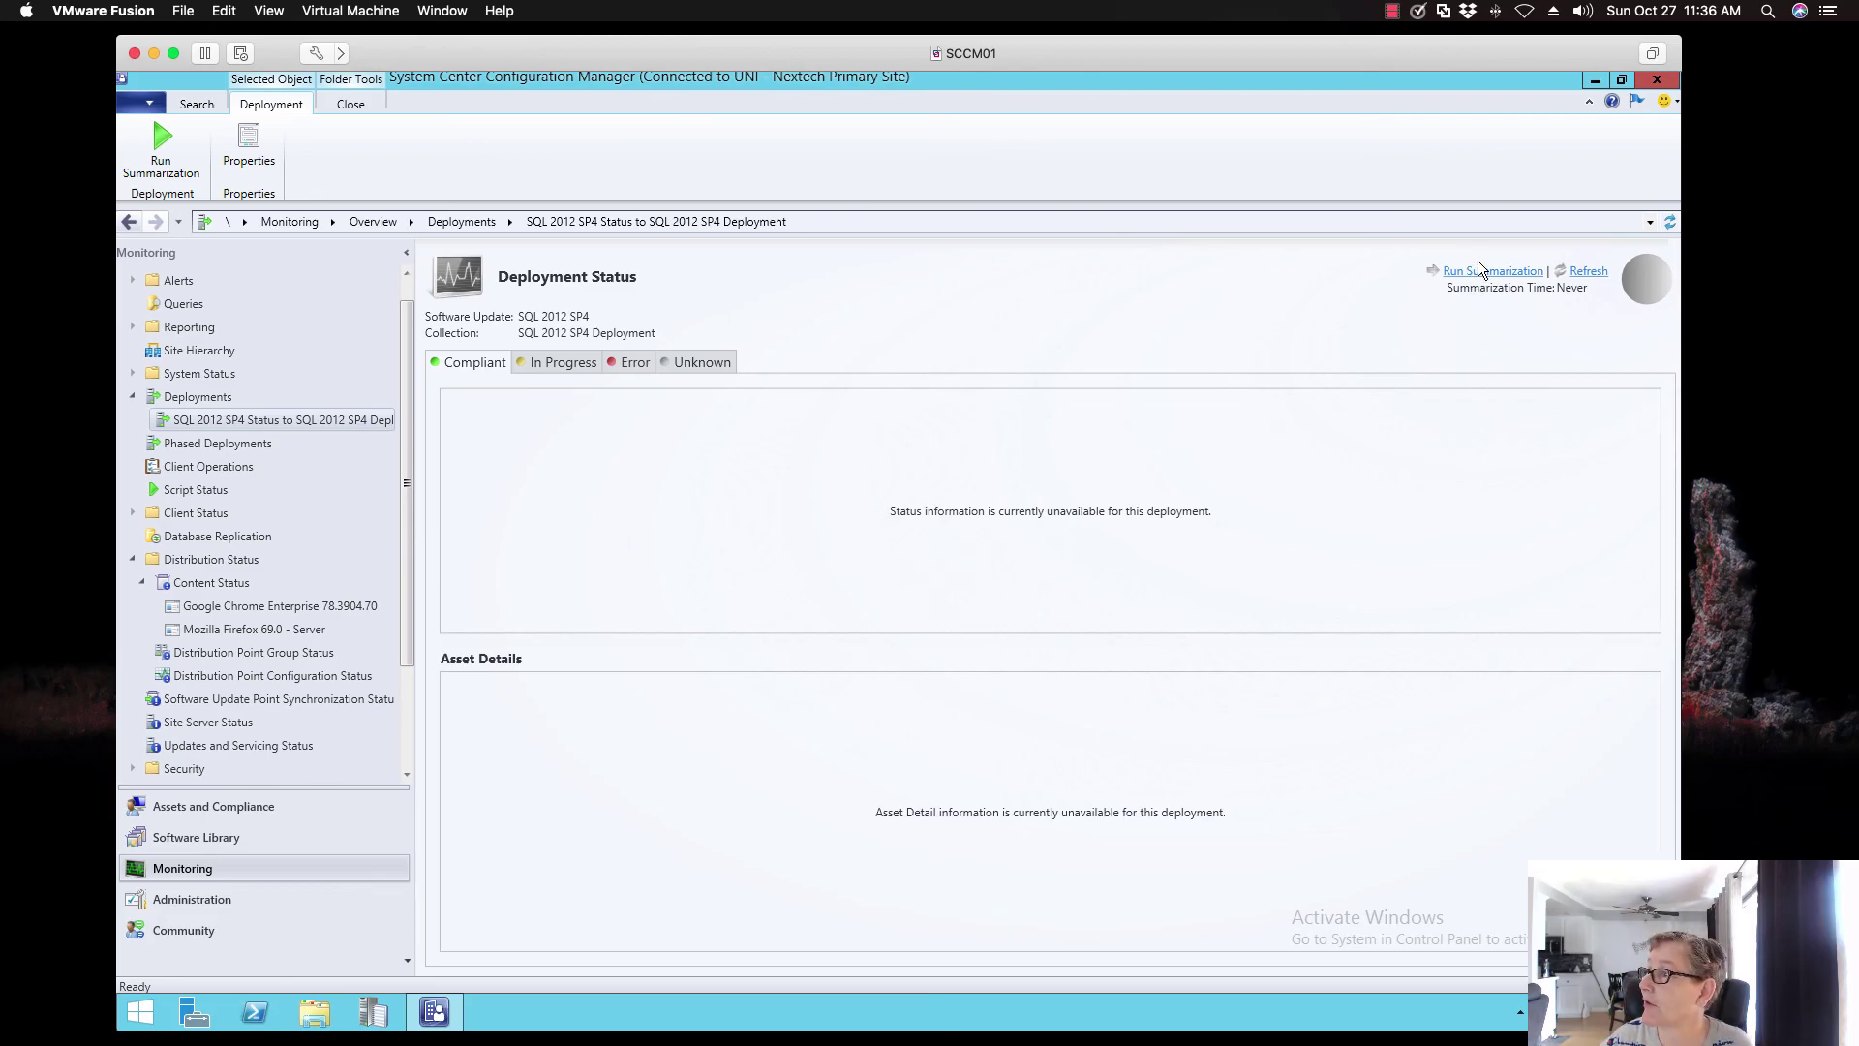
Run summarization, refresh, and view CAROOT as the one non-compliant asset under In Progress
left_click(1478, 271)
left_click(1071, 617)
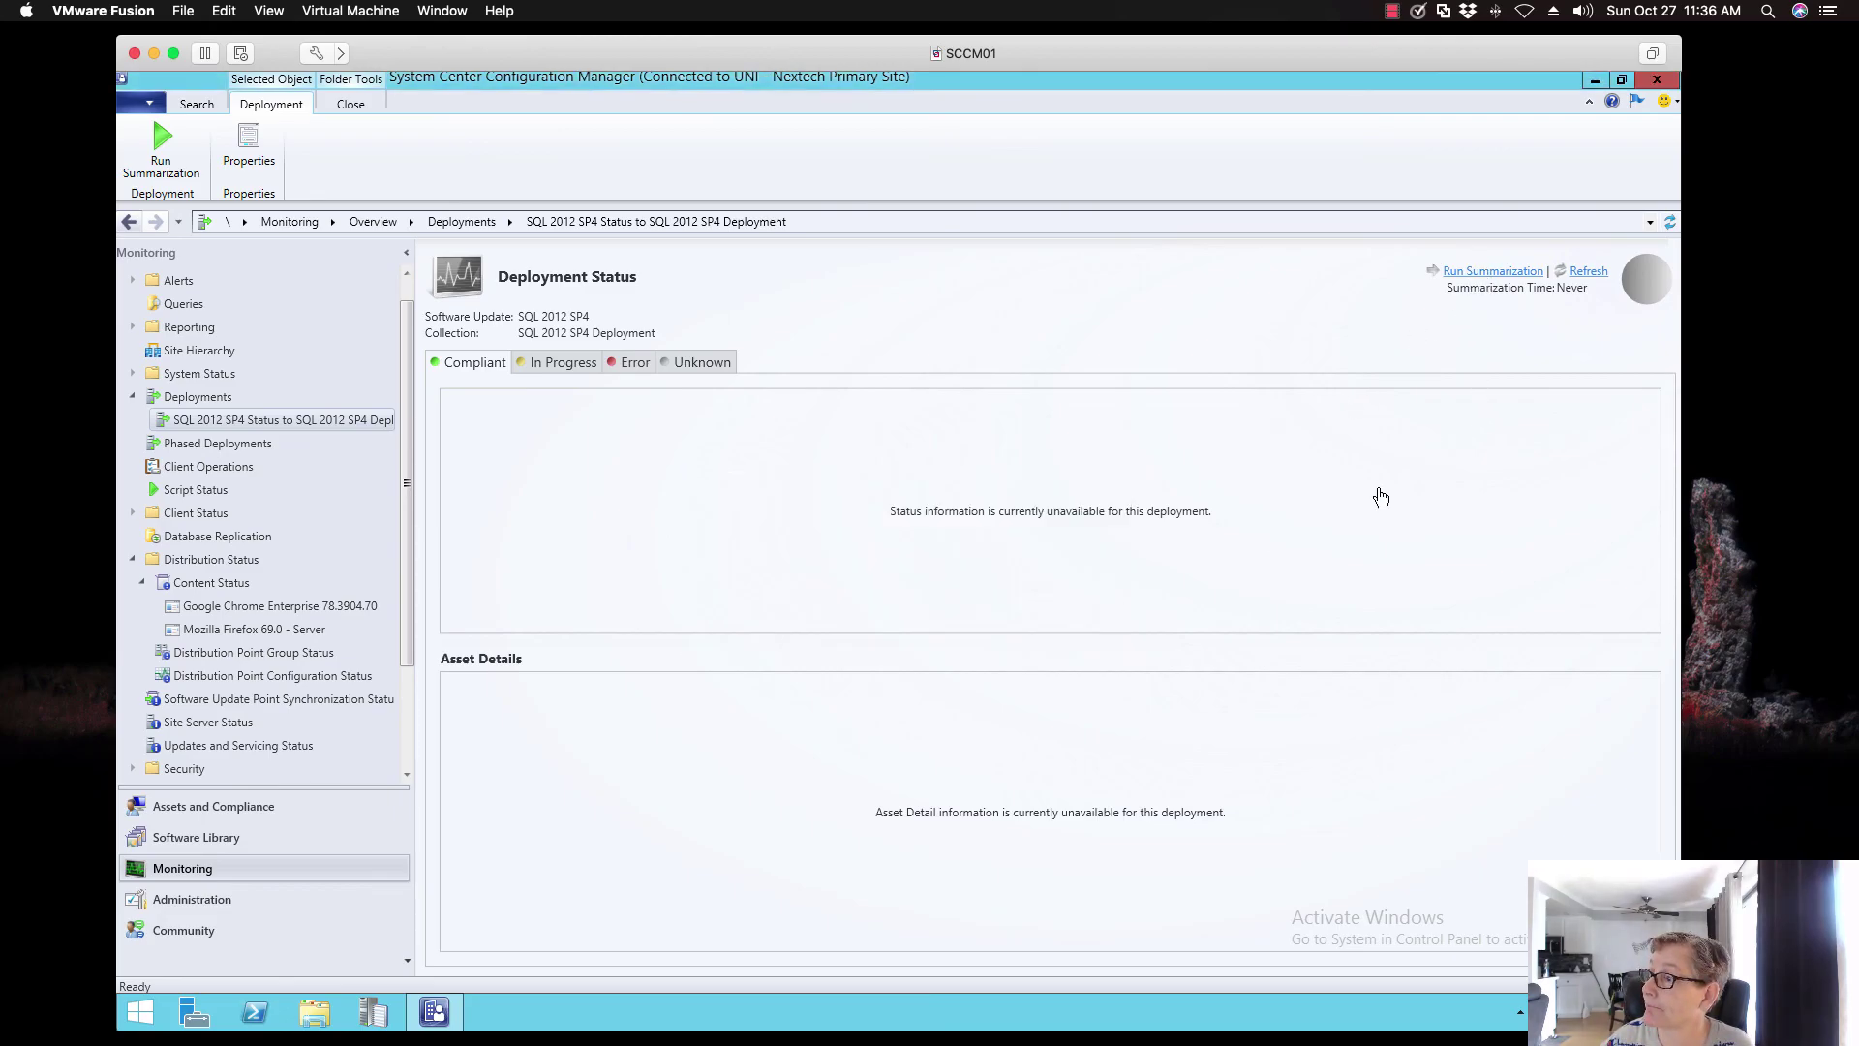
left_click(1589, 273)
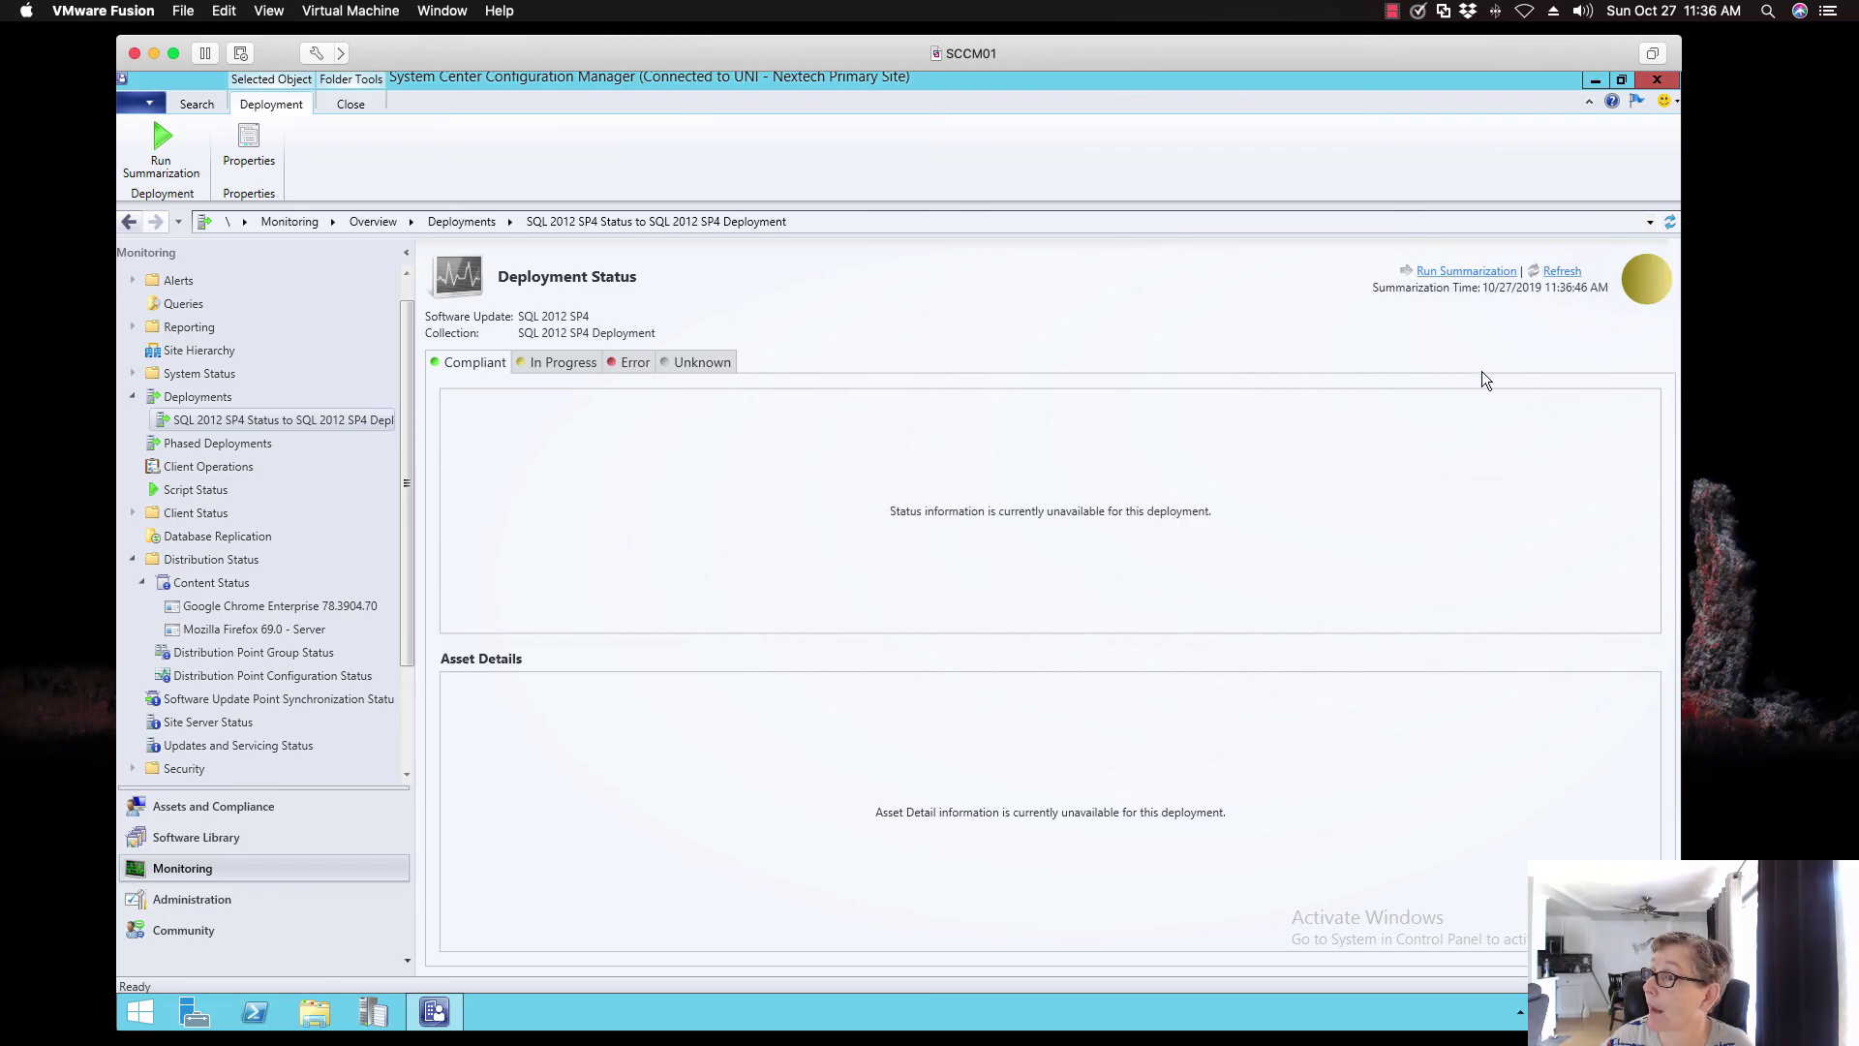
left_click(572, 366)
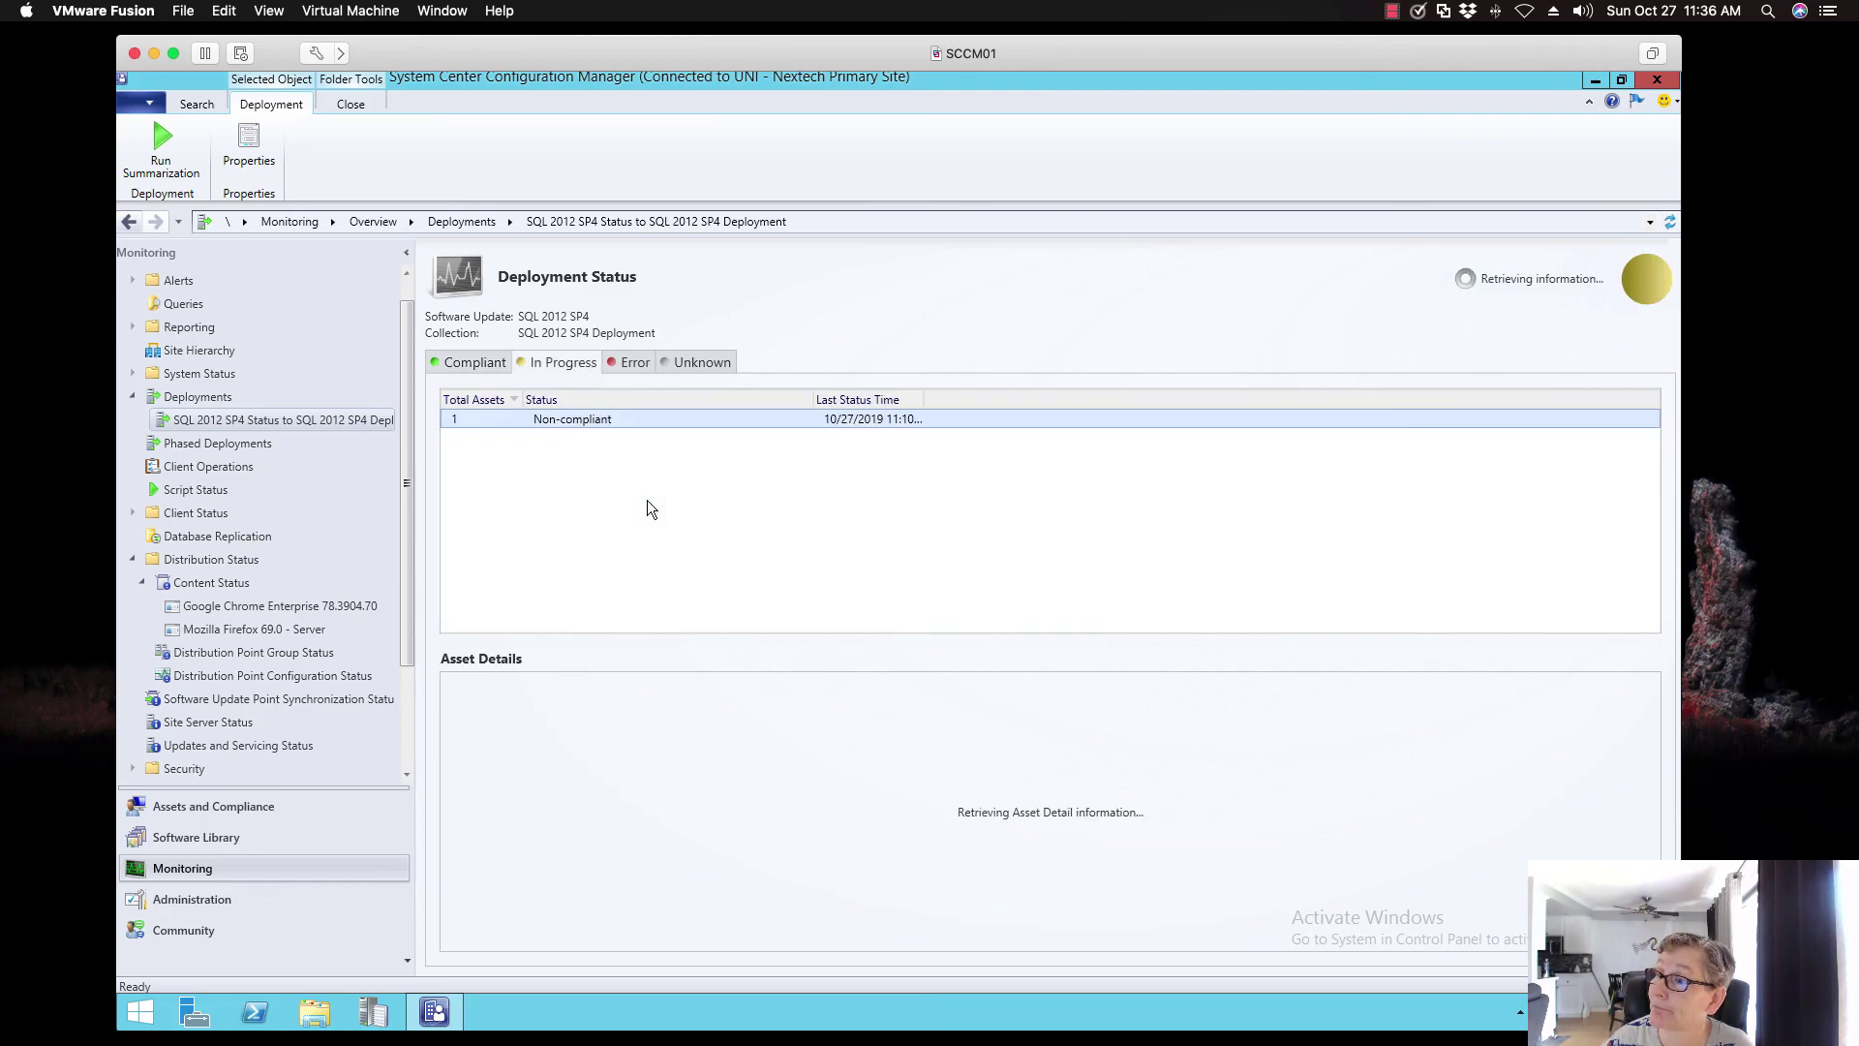
left_click(527, 723)
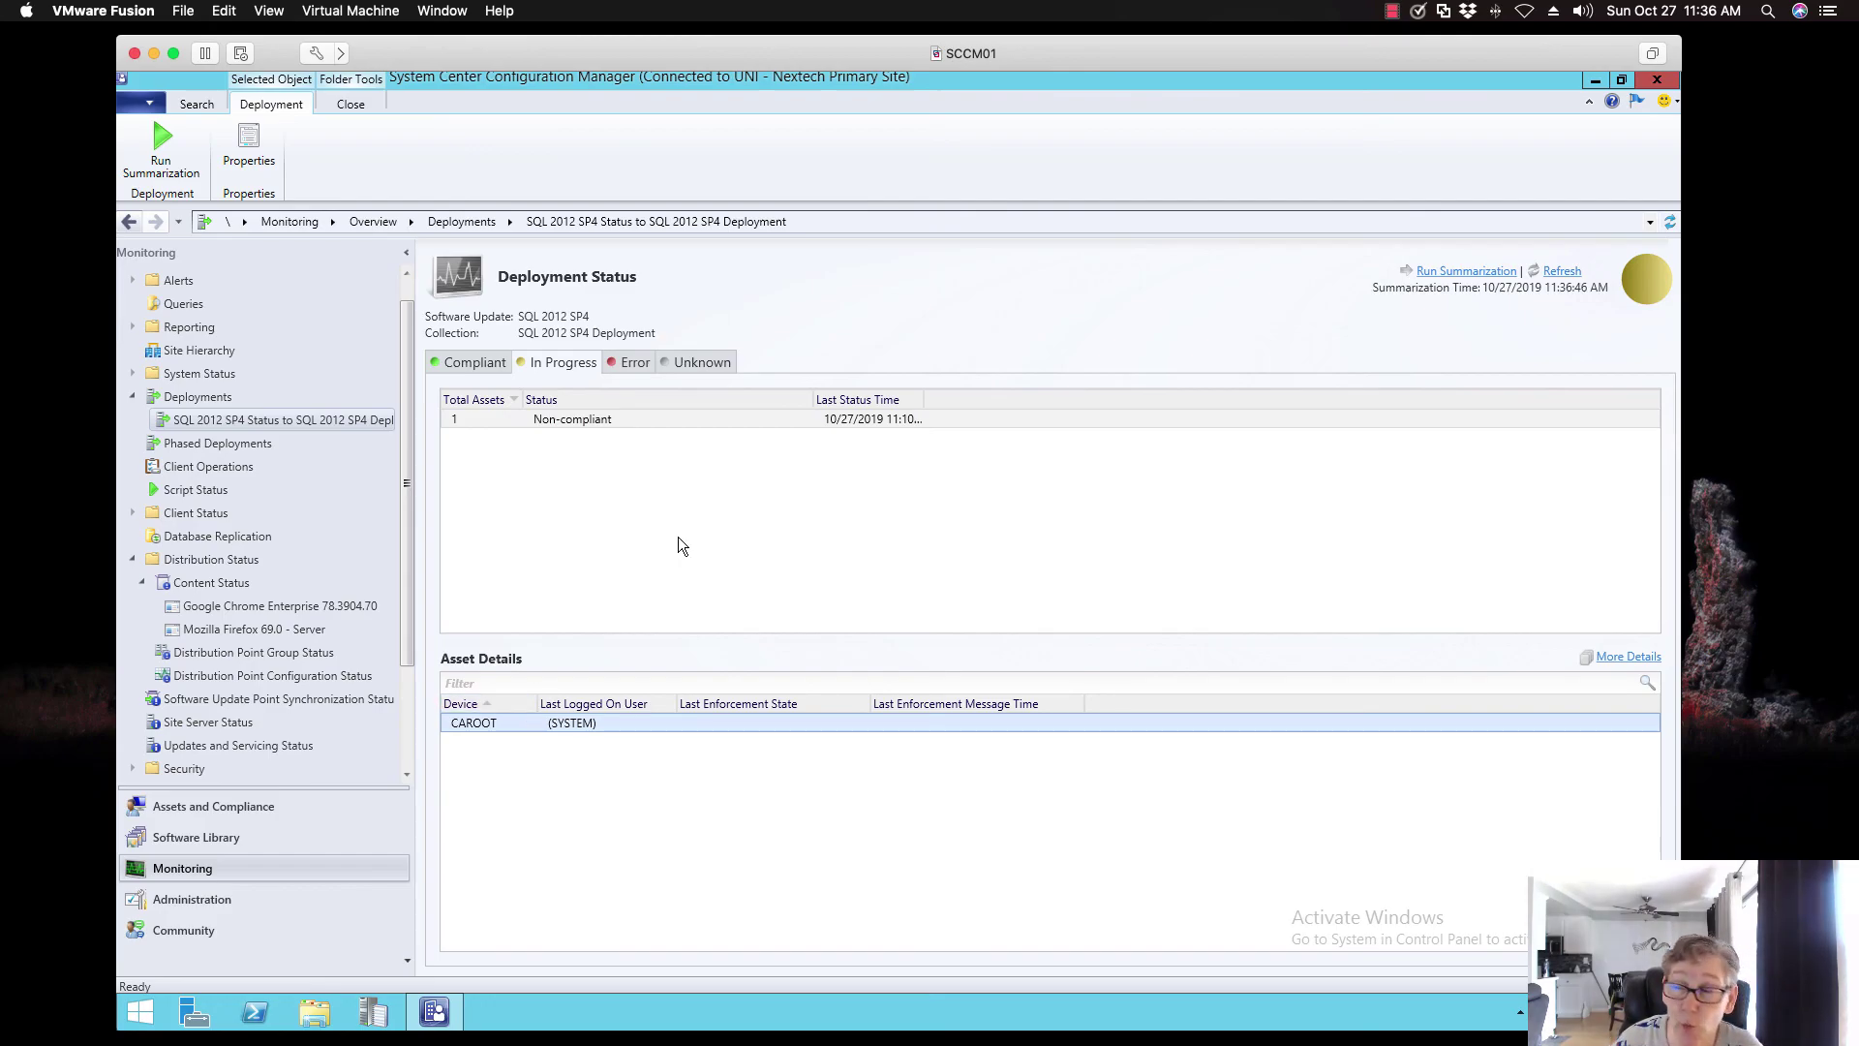
left_click(492, 373)
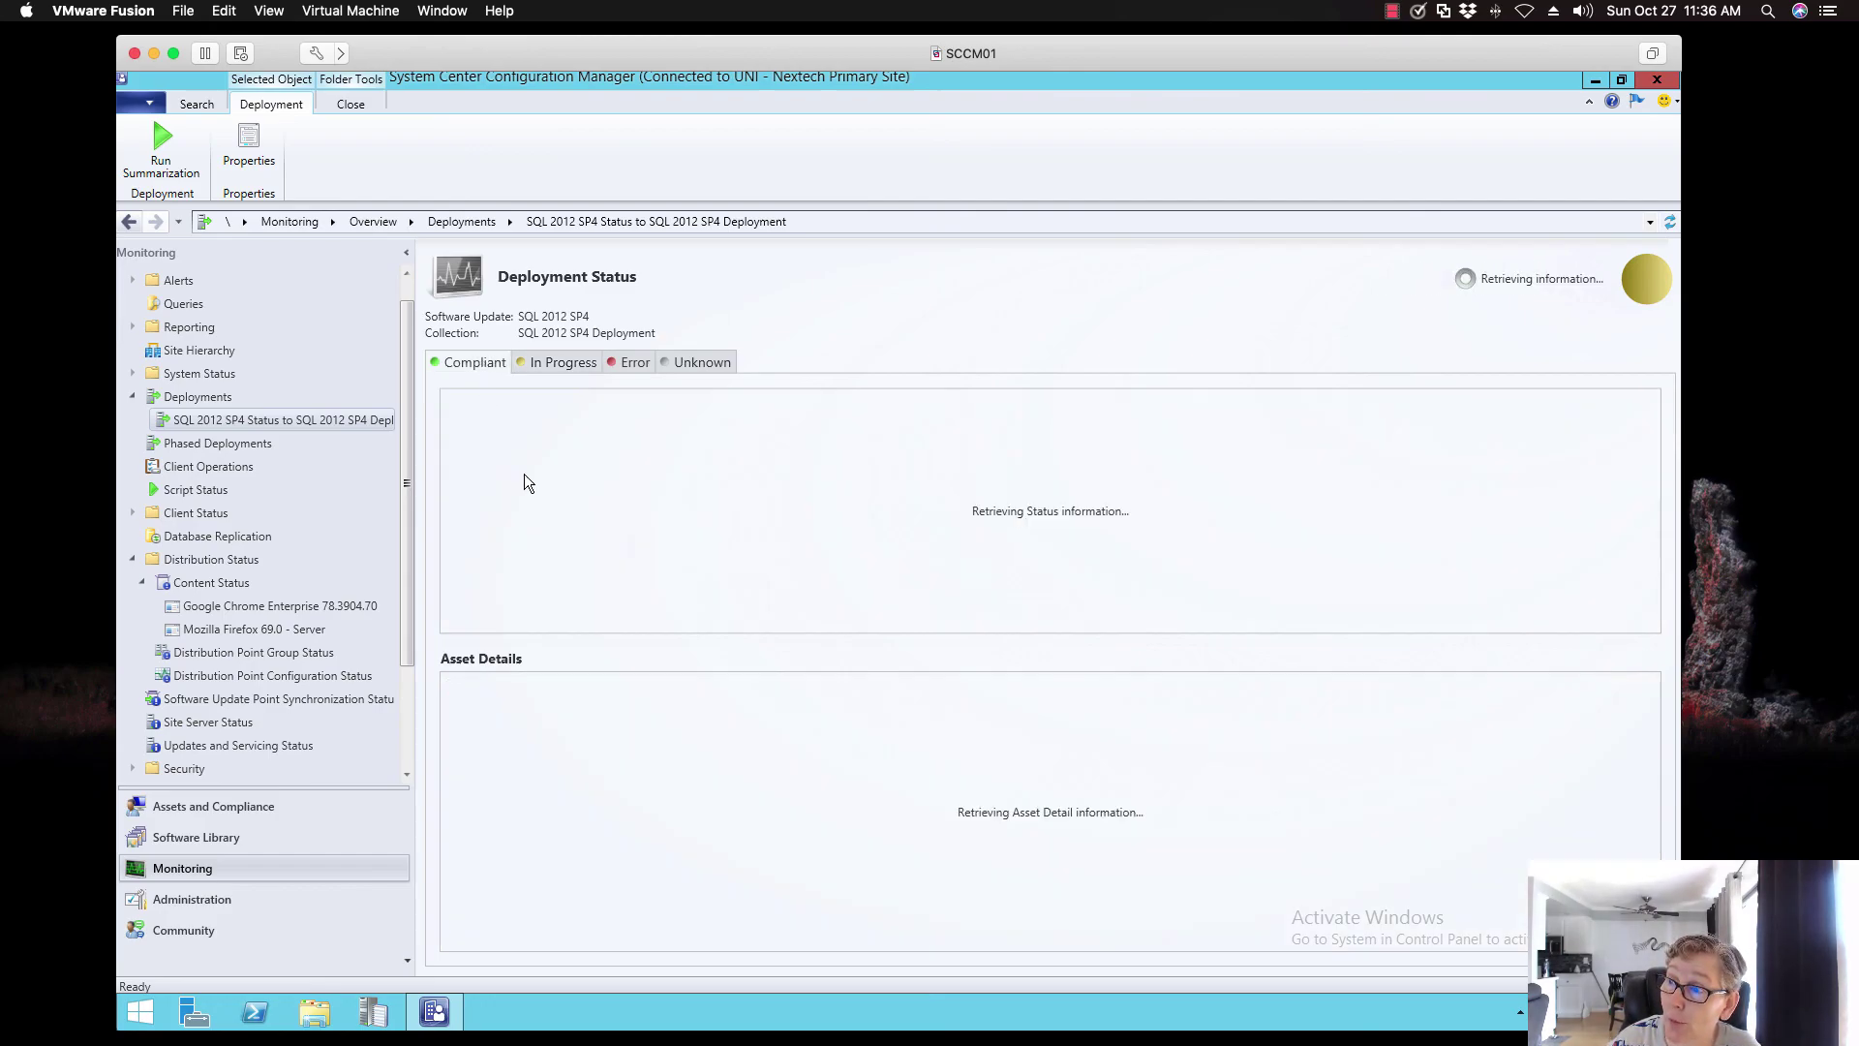
left_click(573, 366)
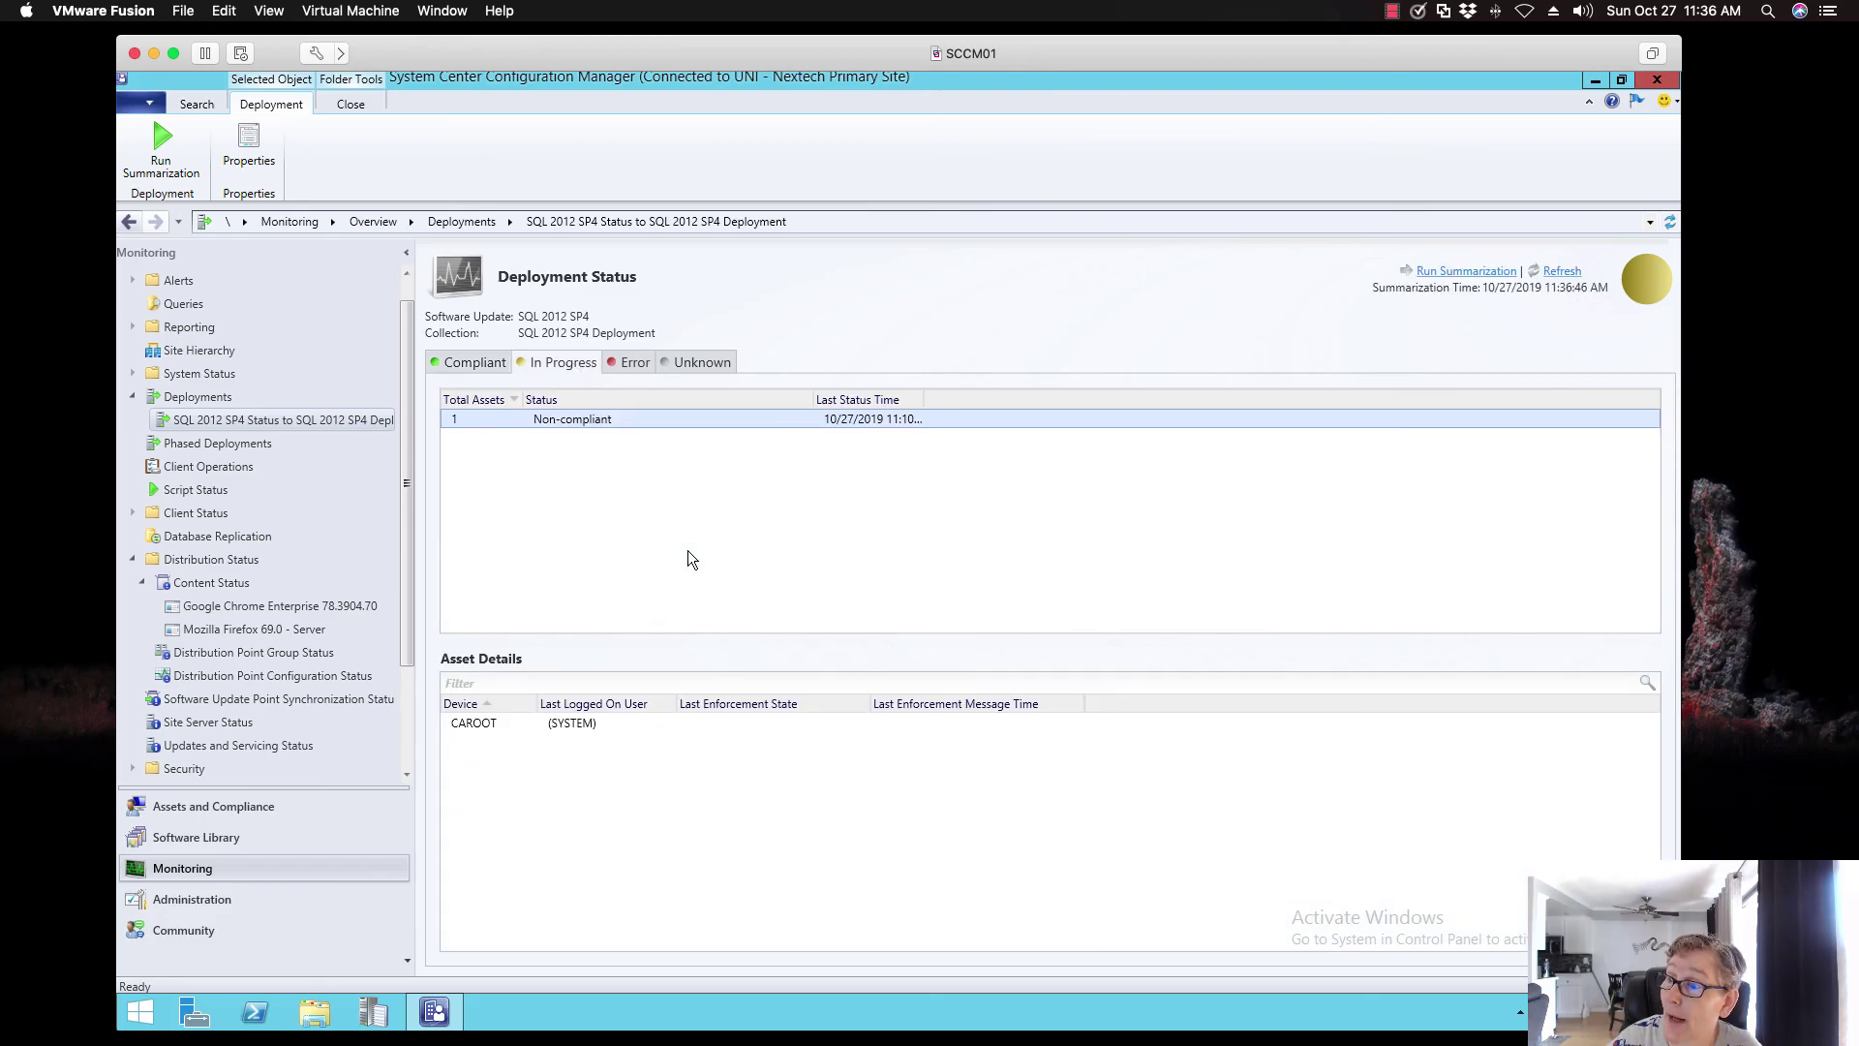